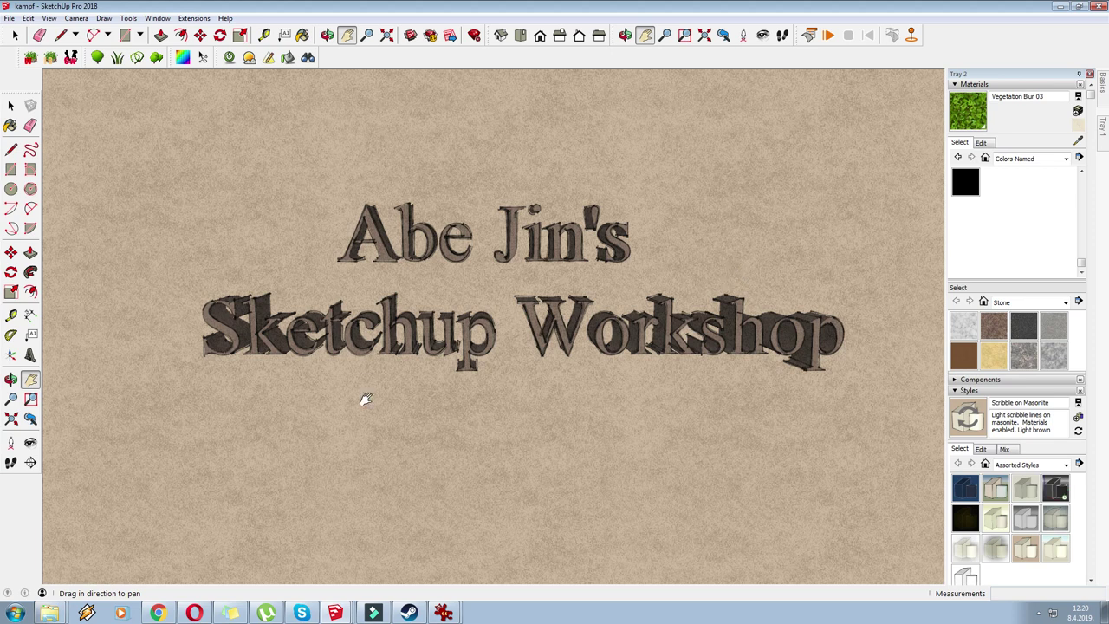
# Switch to the AutoSave_AutoSave_More Trees_1 model, activate Scene 11 and view the Asian-style building up close.
pyautogui.click(342, 608)
pyautogui.click(339, 569)
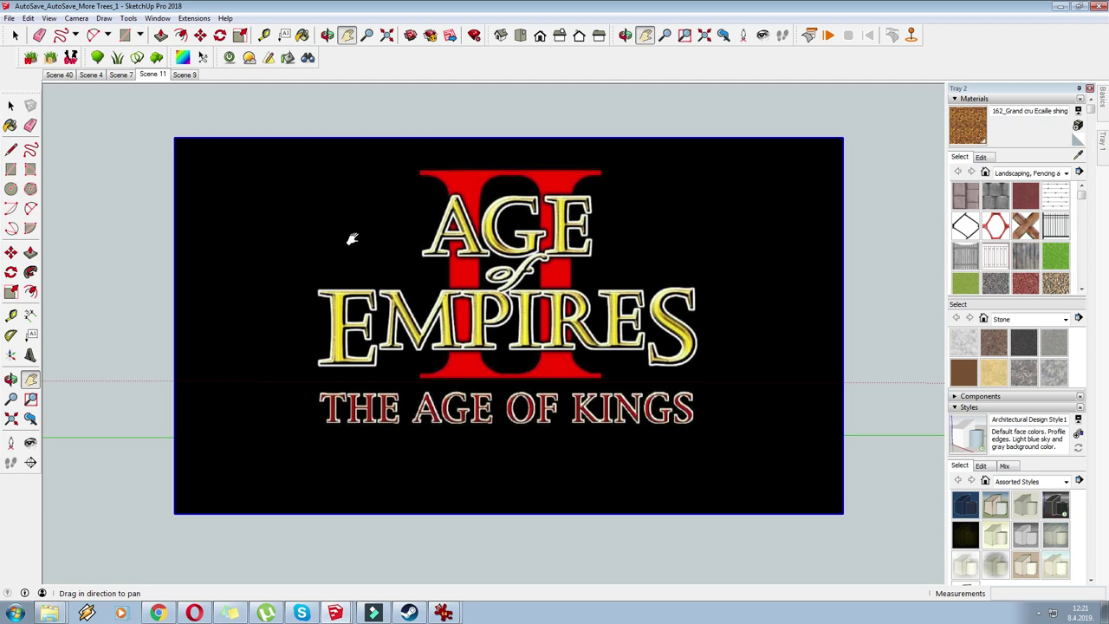
pyautogui.click(149, 75)
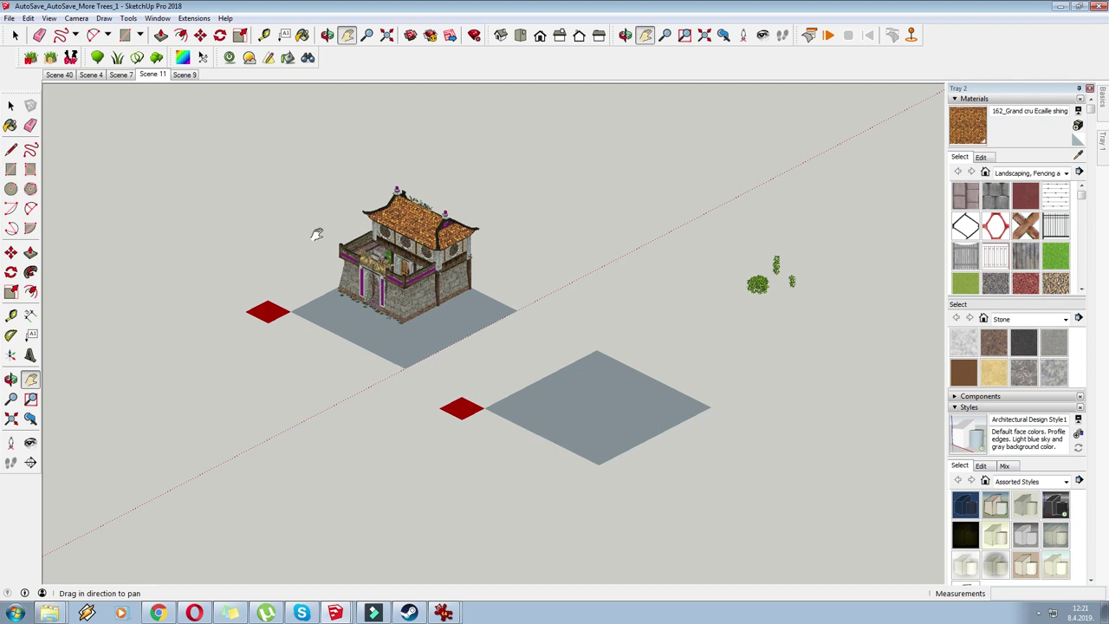
pyautogui.scroll(3, 353, 249)
pyautogui.scroll(5, 353, 249)
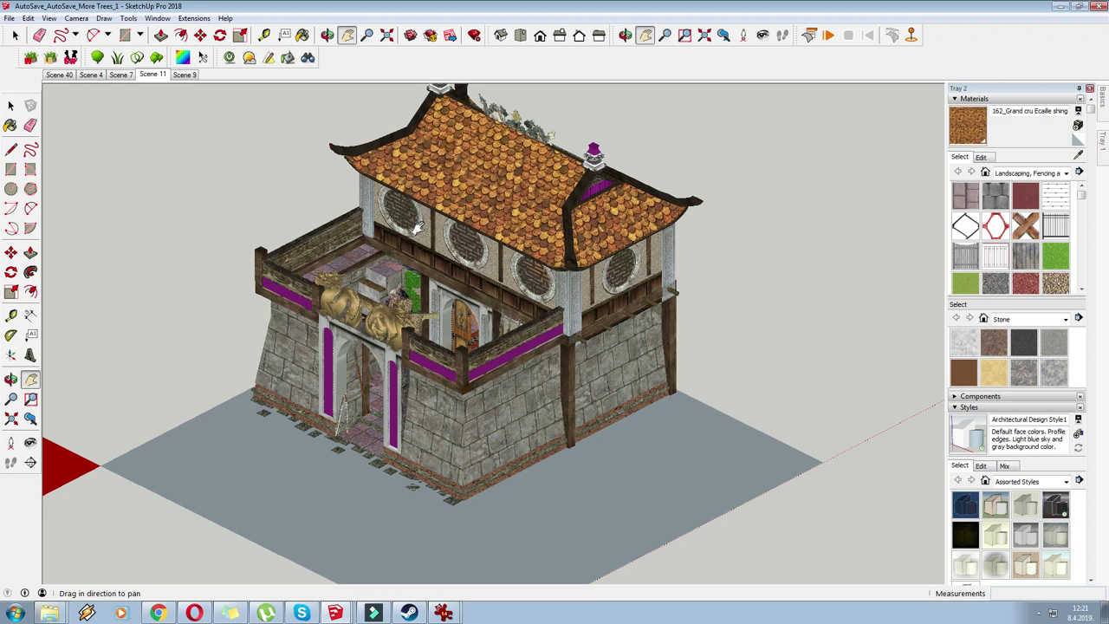
pyautogui.moveTo(475, 272); pyautogui.dragTo(471, 269)
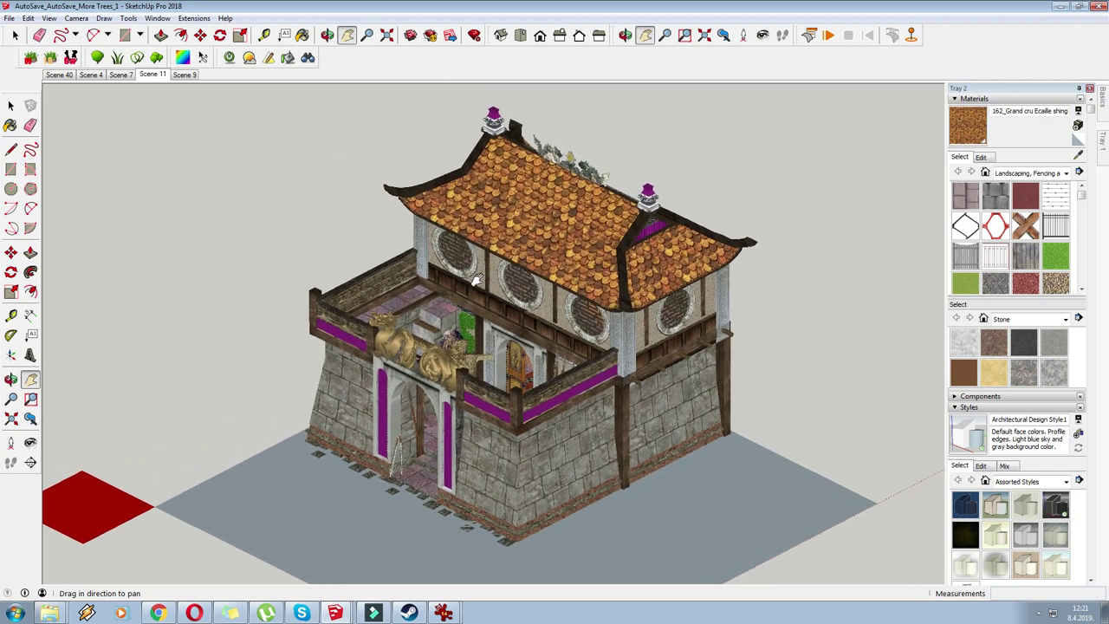
# Turn on the display of edges for the building and the tile bases.
pyautogui.click(49, 18)
pyautogui.moveTo(49, 168)
pyautogui.click(178, 171)
pyautogui.moveTo(438, 286)
pyautogui.mouseDown()
pyautogui.moveTo(414, 248)
pyautogui.moveTo(447, 266)
pyautogui.mouseUp()
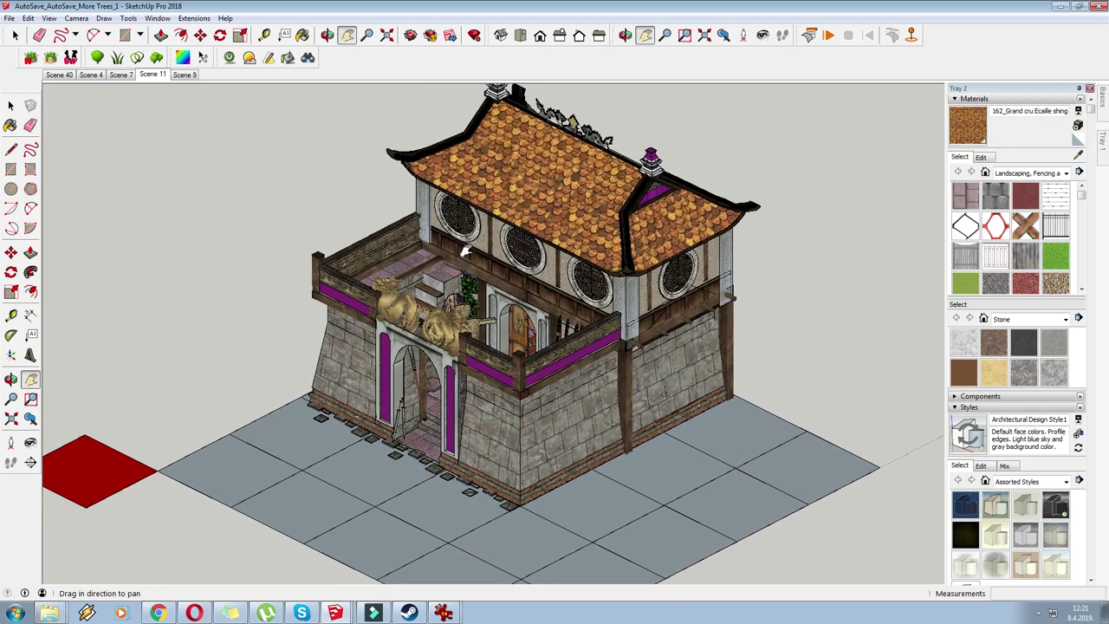
pyautogui.scroll(-1, 462, 252)
pyautogui.scroll(-2, 452, 316)
pyautogui.moveTo(541, 411); pyautogui.dragTo(433, 268)
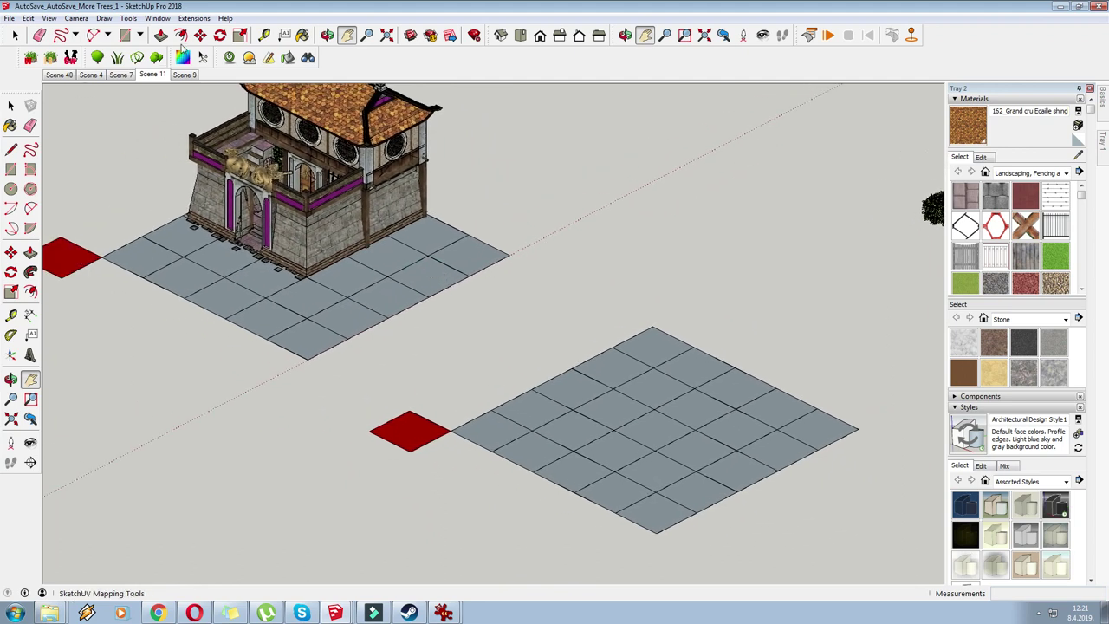
# Examine the building on its gridded base and the empty base of the same kind with its red tile.
pyautogui.click(181, 35)
pyautogui.click(200, 34)
pyautogui.click(347, 35)
pyautogui.moveTo(404, 136); pyautogui.dragTo(488, 140)
pyautogui.click(200, 35)
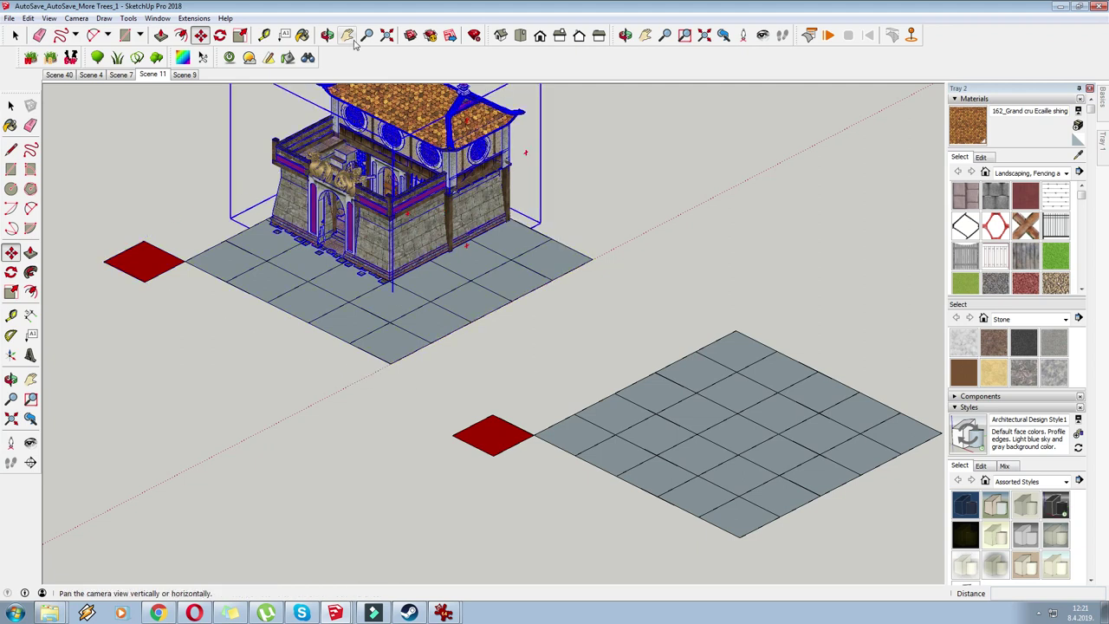
pyautogui.click(348, 35)
pyautogui.moveTo(646, 218); pyautogui.dragTo(460, 199)
pyautogui.click(200, 35)
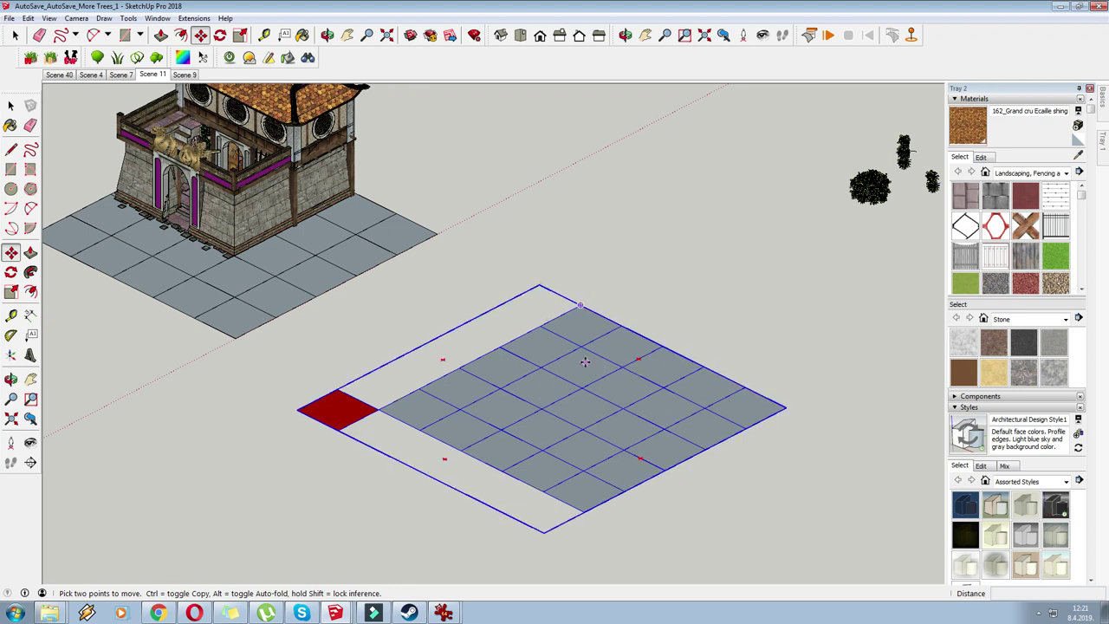
pyautogui.hotkey('ctrl', 't')
pyautogui.click(345, 42)
pyautogui.moveTo(495, 165); pyautogui.dragTo(526, 255)
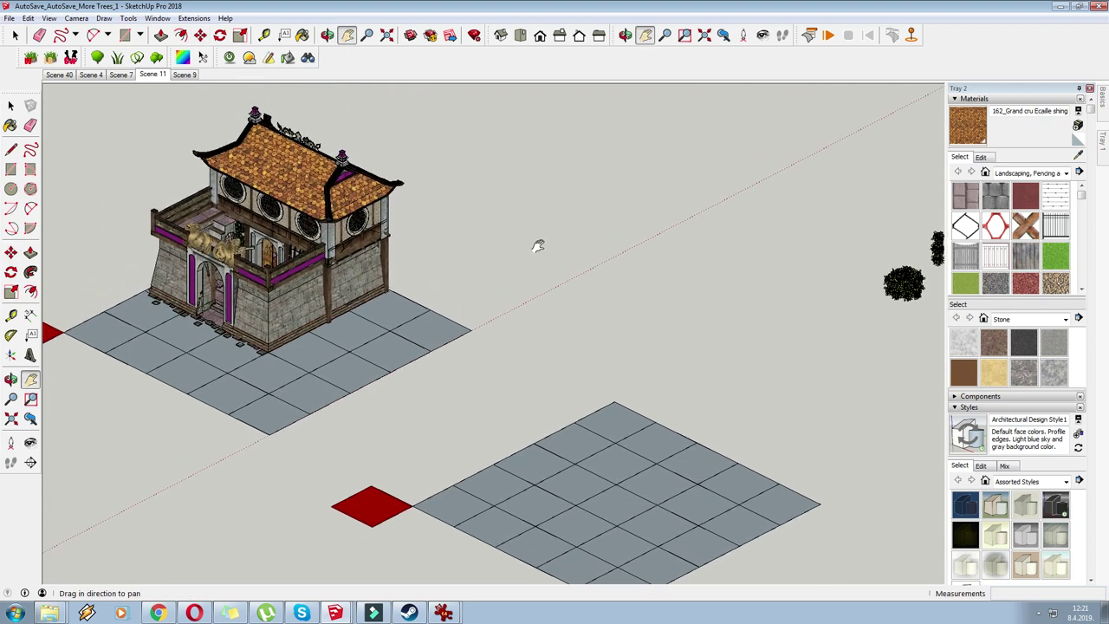
pyautogui.moveTo(451, 244); pyautogui.dragTo(483, 249)
pyautogui.moveTo(546, 298); pyautogui.dragTo(516, 257)
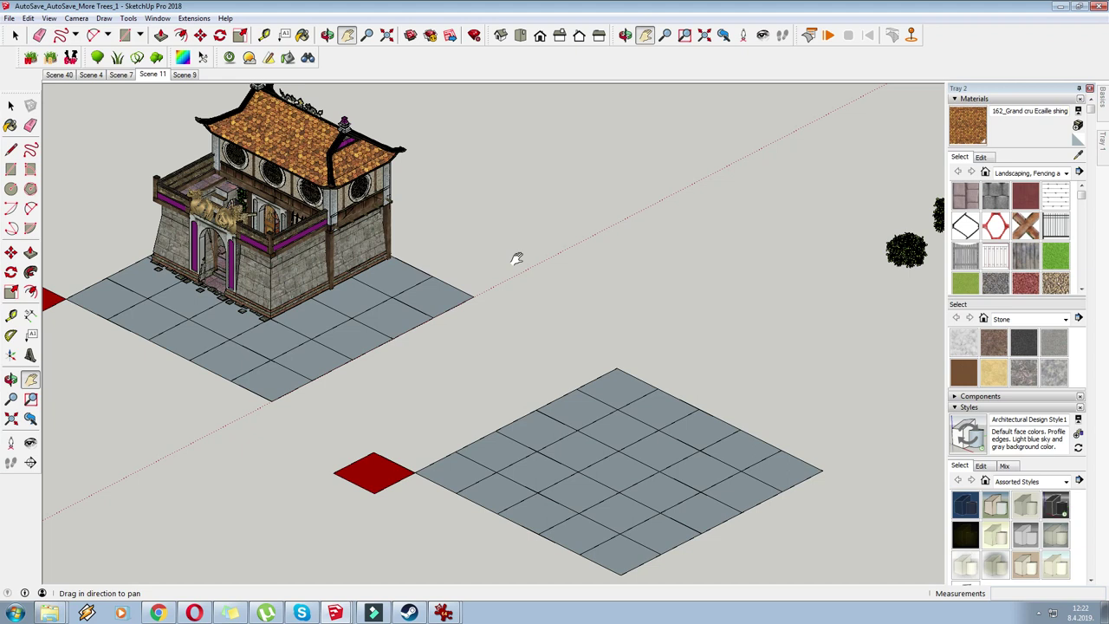
pyautogui.moveTo(573, 282); pyautogui.dragTo(516, 287)
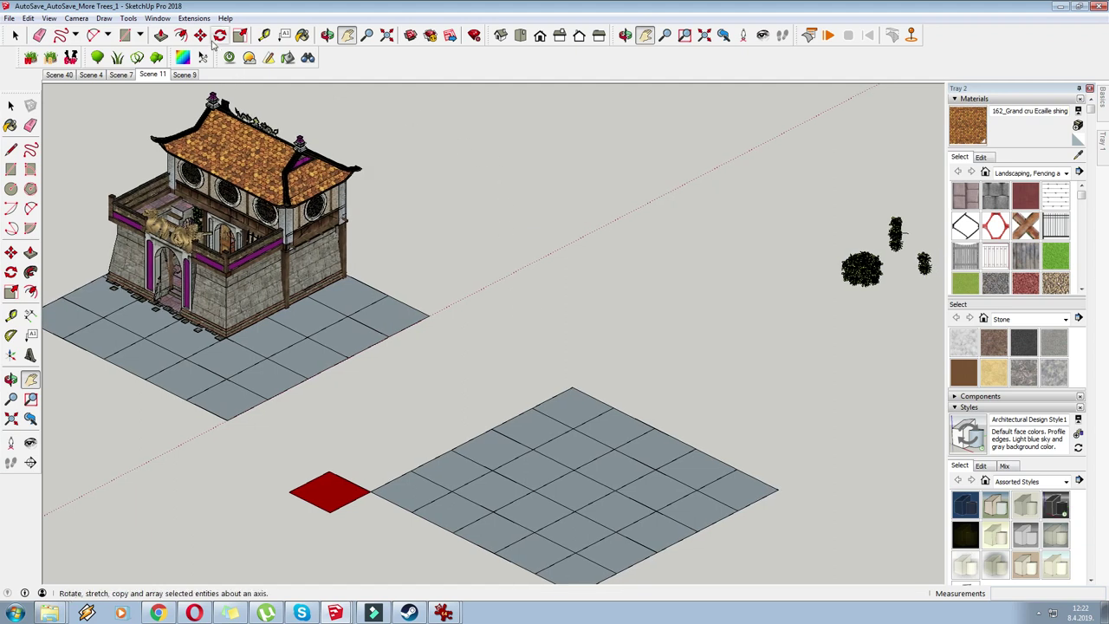
pyautogui.click(200, 35)
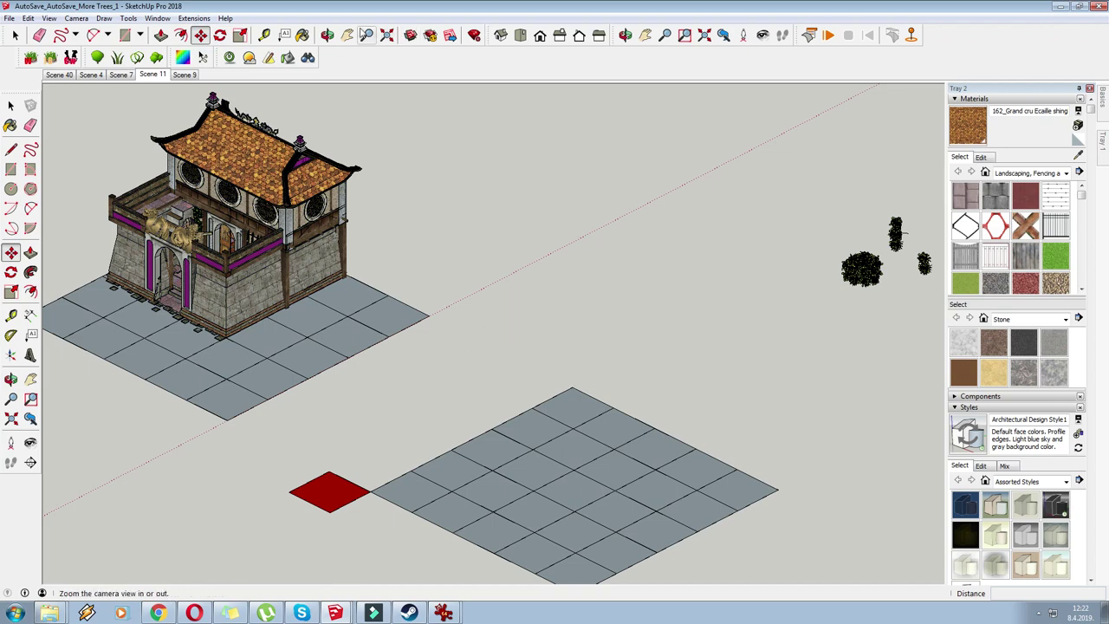
pyautogui.click(347, 35)
pyautogui.moveTo(557, 302); pyautogui.dragTo(596, 327)
pyautogui.moveTo(594, 324)
pyautogui.mouseDown(button='middle')
pyautogui.moveTo(470, 201)
pyautogui.moveTo(522, 339)
pyautogui.moveTo(642, 257)
pyautogui.moveTo(478, 265)
pyautogui.moveTo(549, 351)
pyautogui.moveTo(584, 327)
pyautogui.moveTo(574, 315)
pyautogui.mouseUp(button='middle')
# Restore the saved scene view and turn on the display of edges so the base grids show.
pyautogui.click(186, 74)
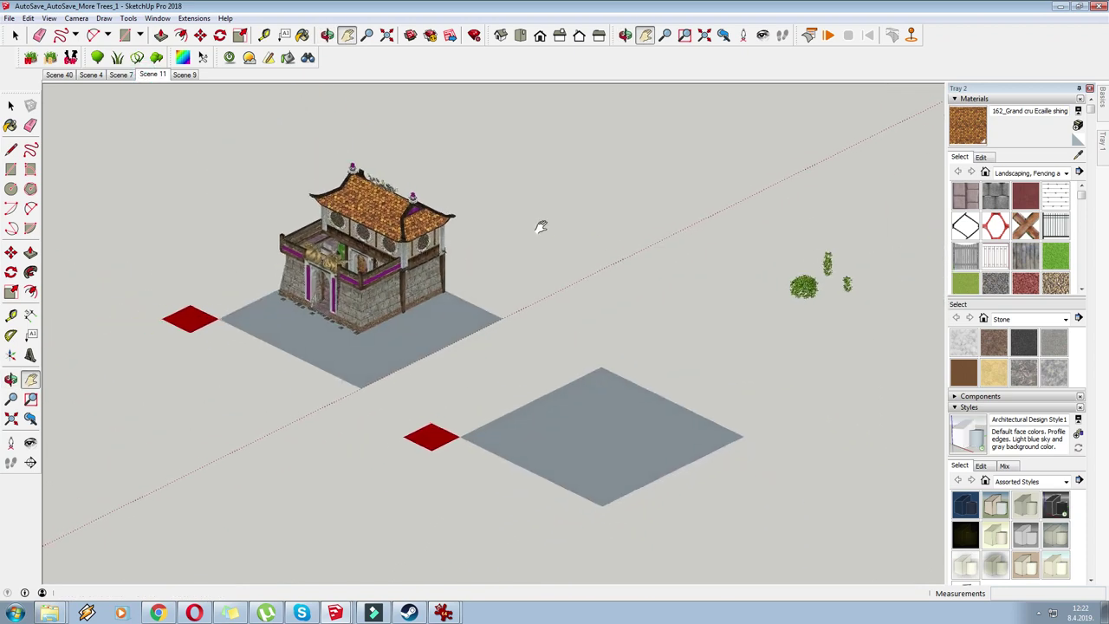
pyautogui.moveTo(570, 271); pyautogui.dragTo(515, 246)
pyautogui.press('m')
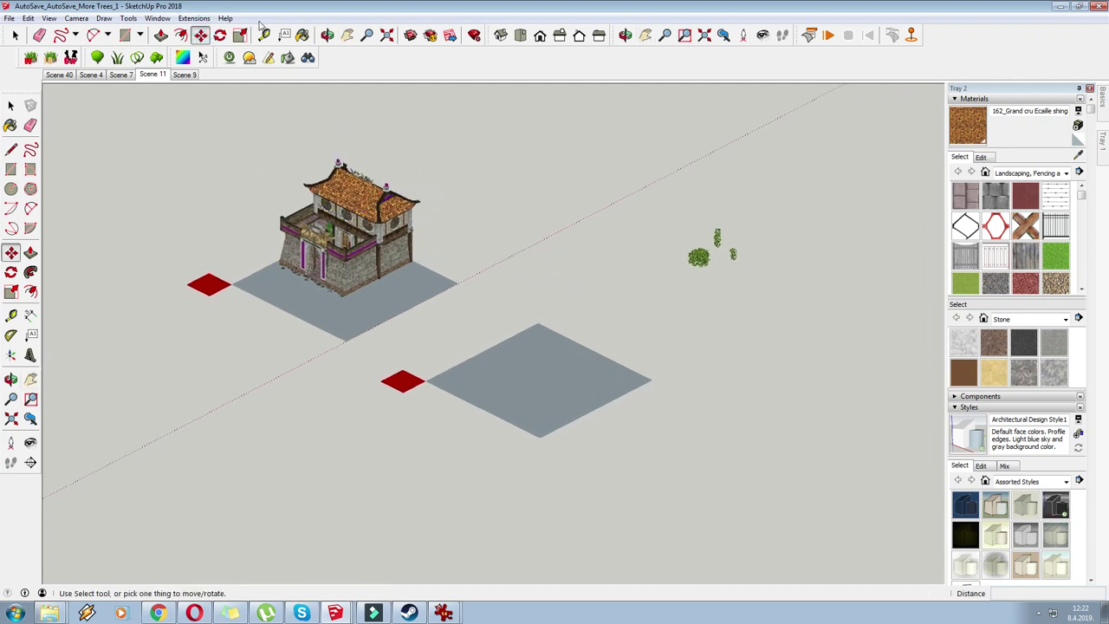
pyautogui.click(48, 18)
pyautogui.click(173, 172)
pyautogui.click(346, 34)
pyautogui.moveTo(605, 287); pyautogui.dragTo(544, 277)
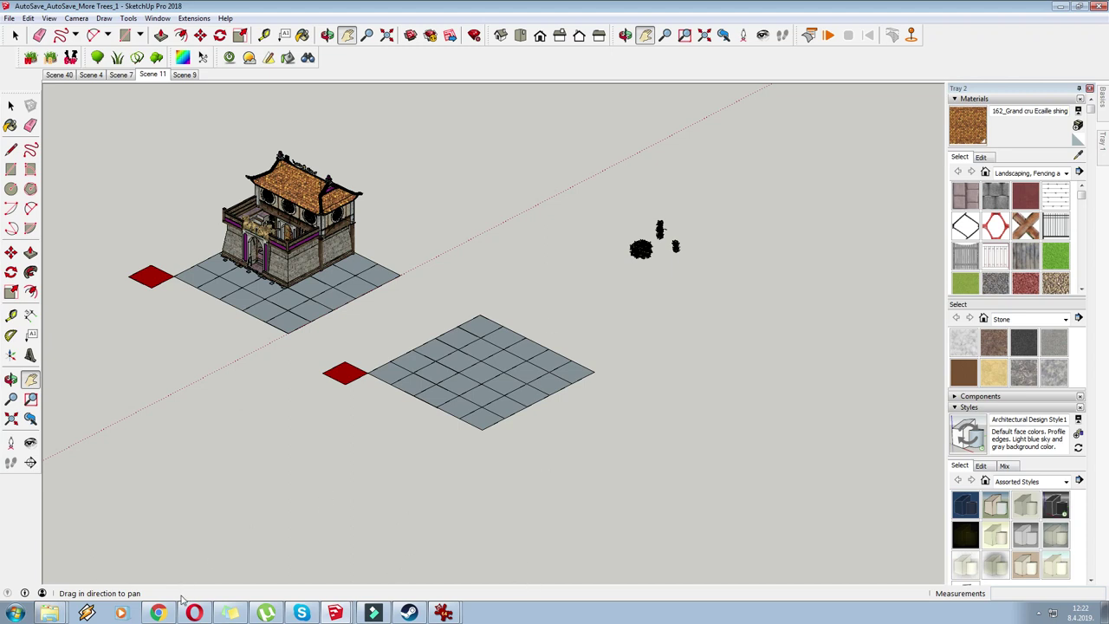
# Switch to Chrome and open textures.com to look over its home page.
pyautogui.click(157, 613)
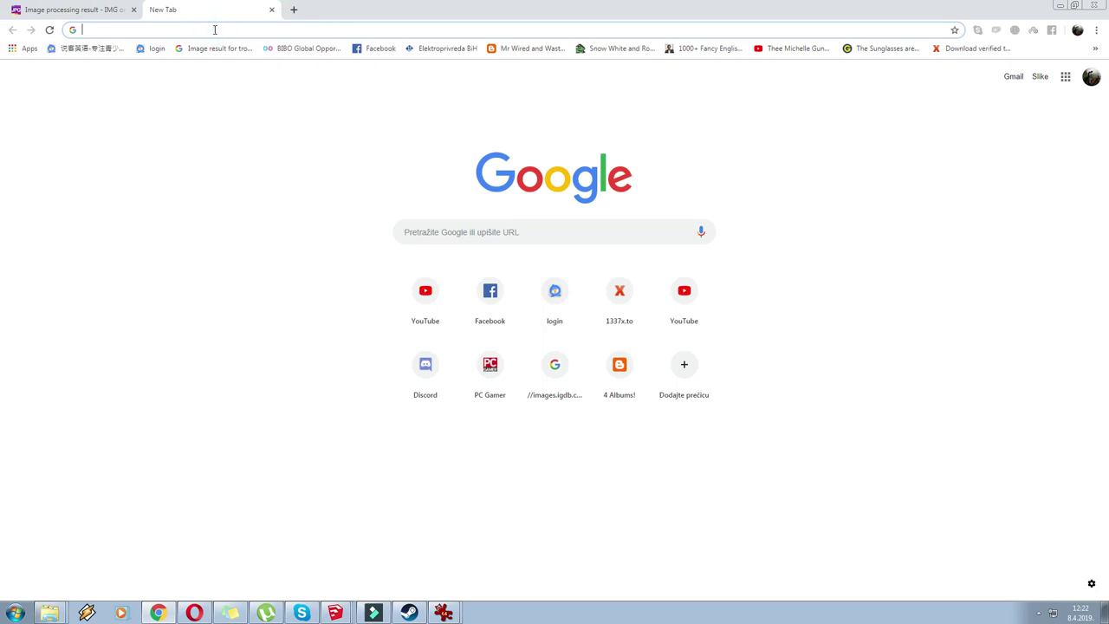
pyautogui.write('textures.com')
pyautogui.press('Return')
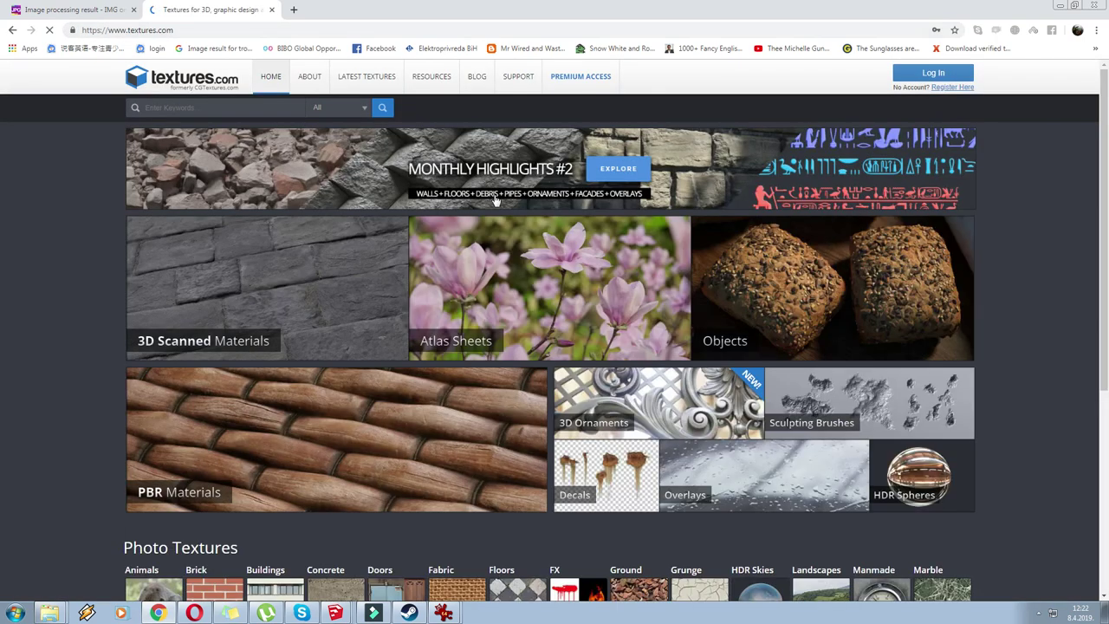
pyautogui.scroll(-5, 514, 176)
pyautogui.scroll(4, 511, 176)
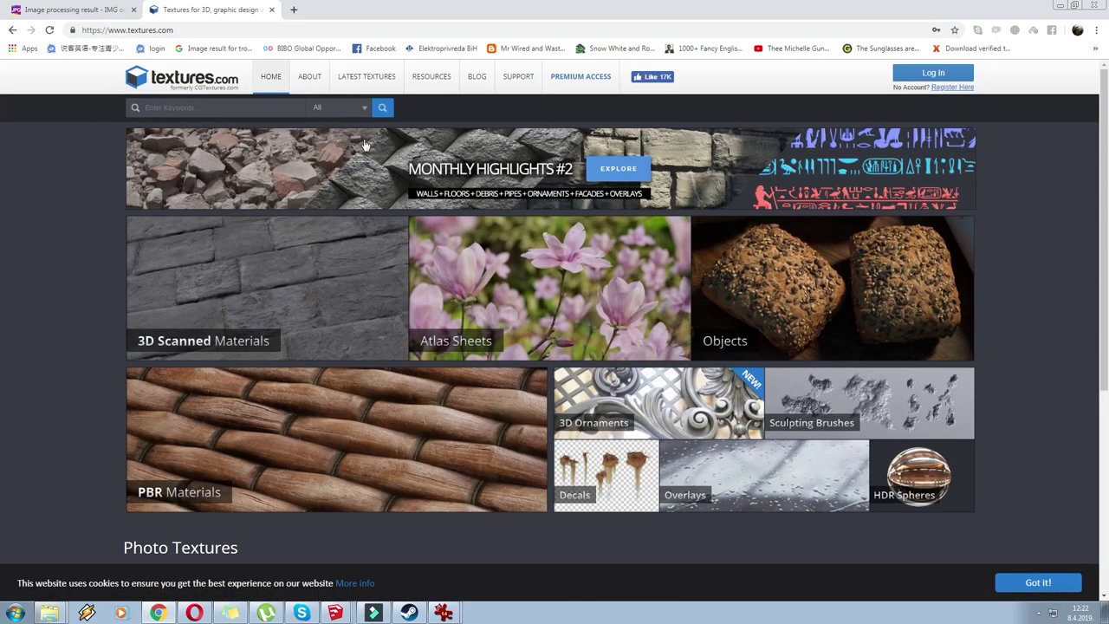
# Search the texture library for "wall" and browse the resulting materials.
pyautogui.click(260, 107)
pyautogui.write('wall')
pyautogui.scroll(-3, 342, 187)
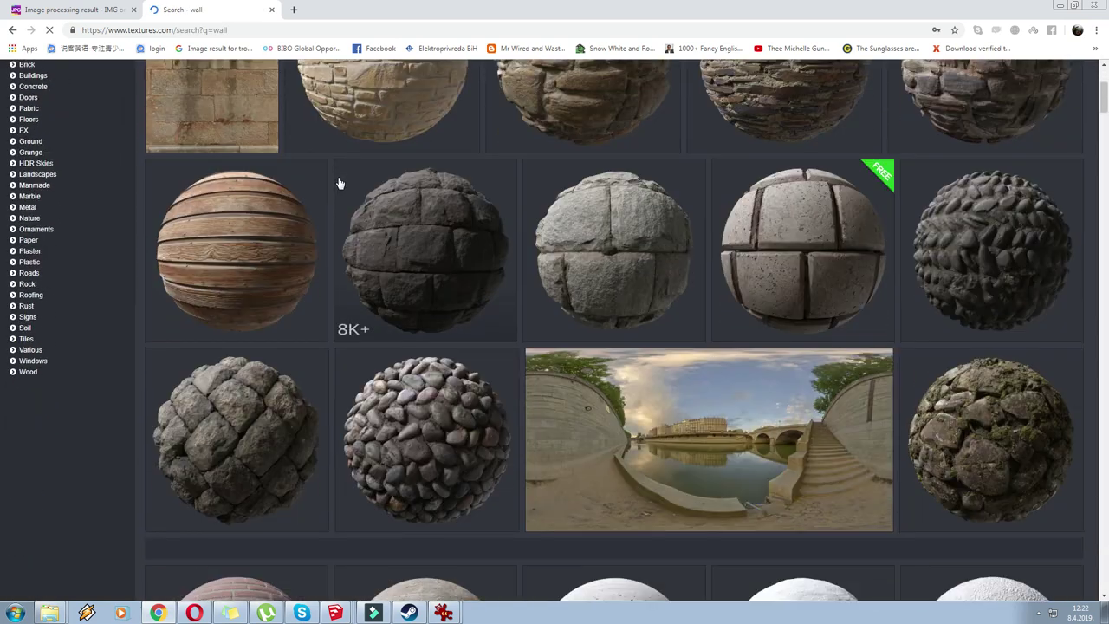
pyautogui.scroll(-12, 342, 187)
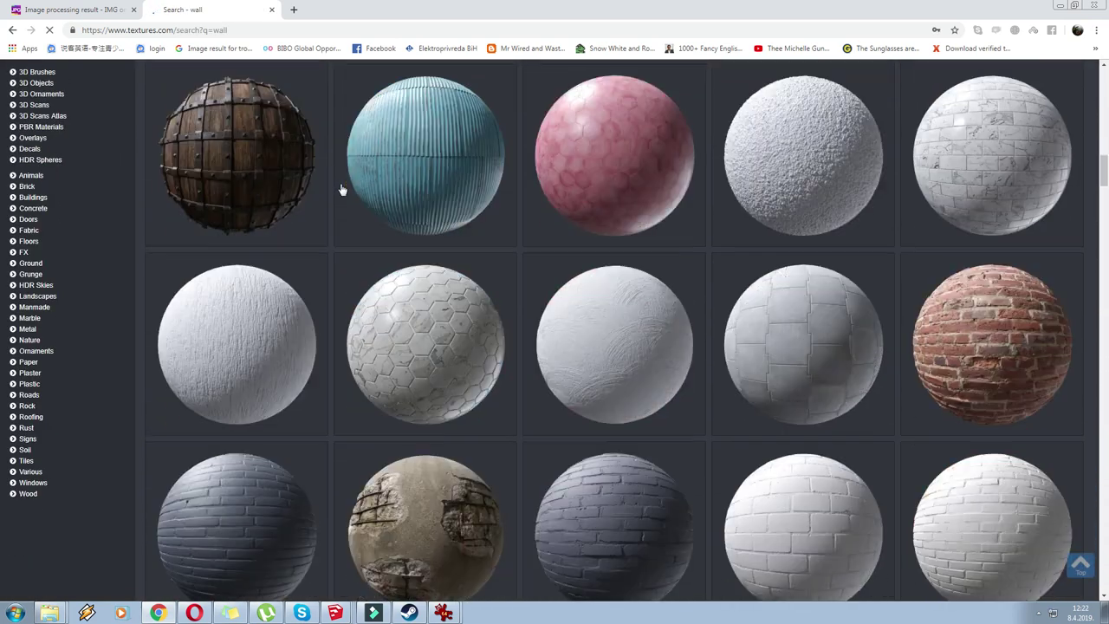
pyautogui.scroll(-10, 342, 189)
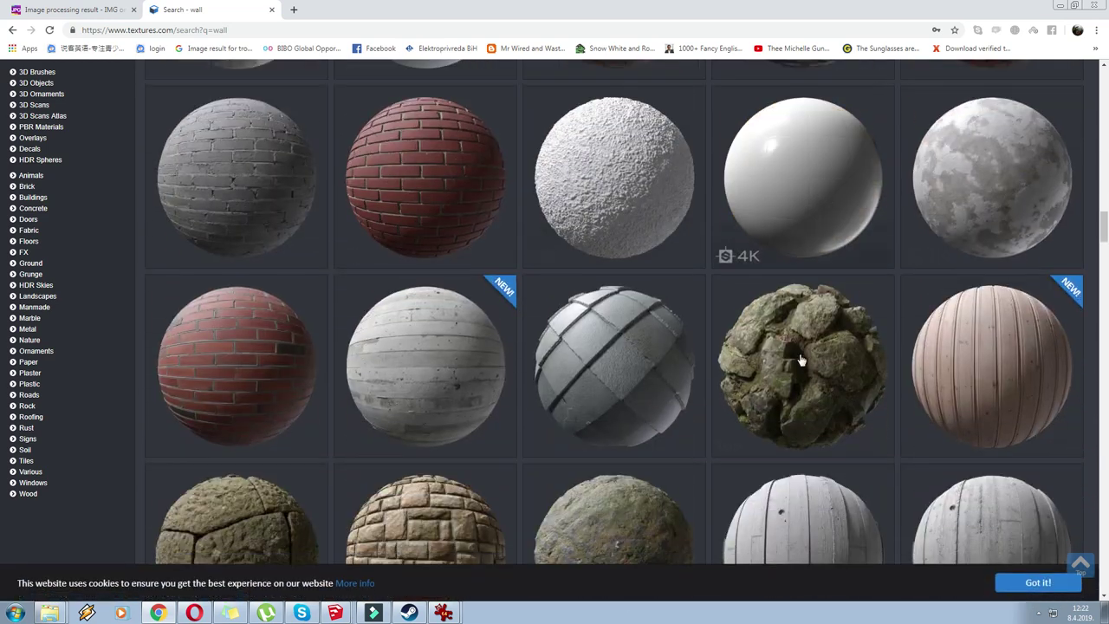
# Open the 3D Scanned Mossy Cobblestone Wall texture, review its maps and download sizes, and close the page.
pyautogui.click(797, 351)
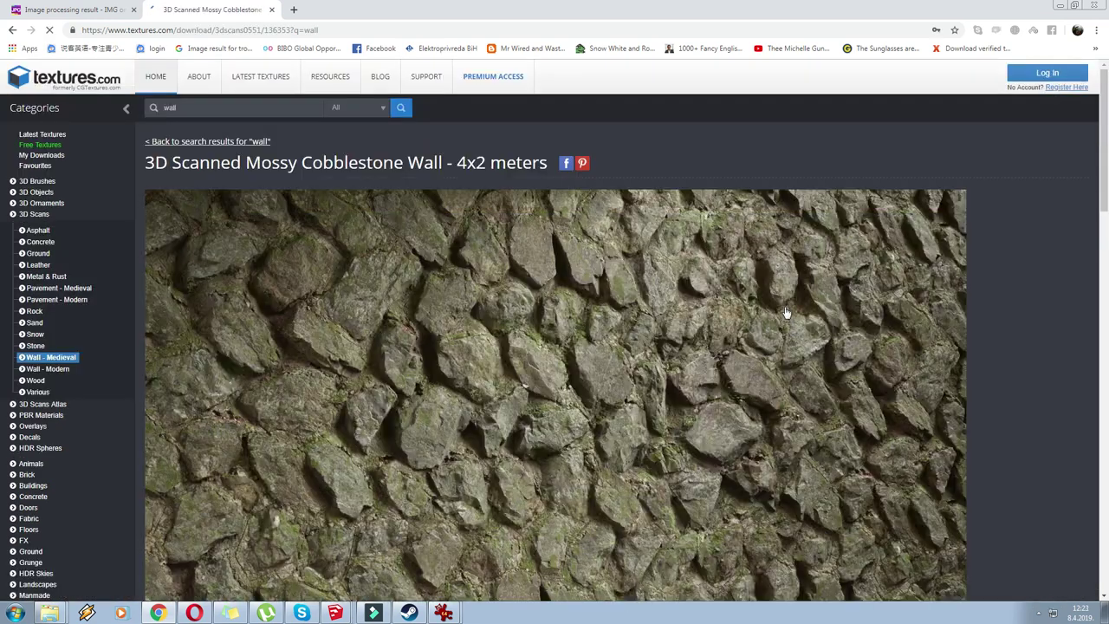
pyautogui.scroll(-8, 785, 304)
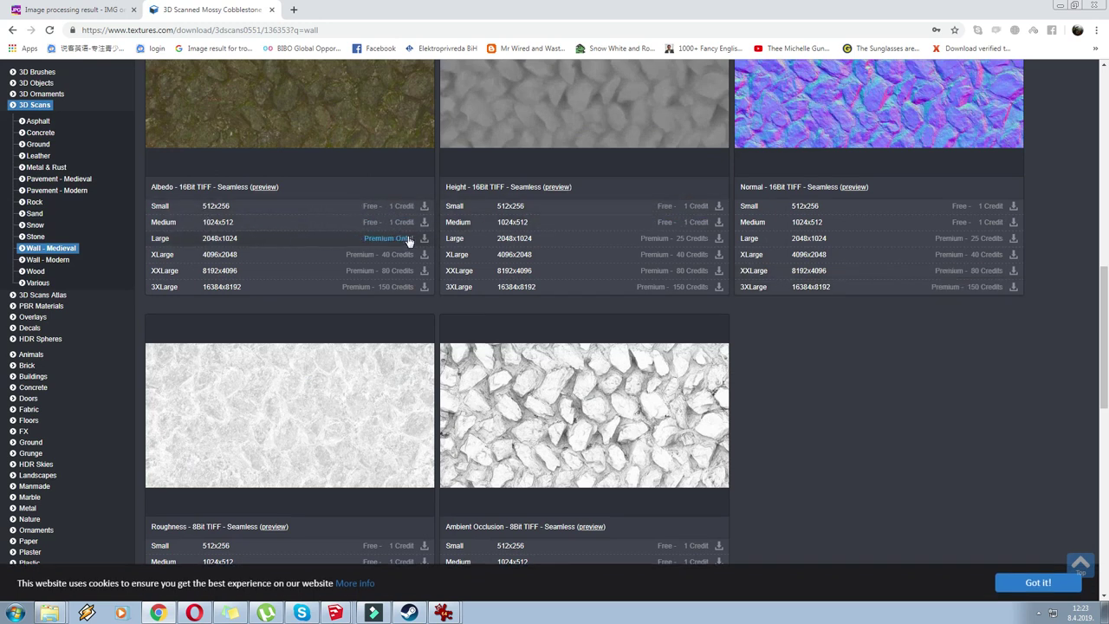
pyautogui.scroll(6, 434, 312)
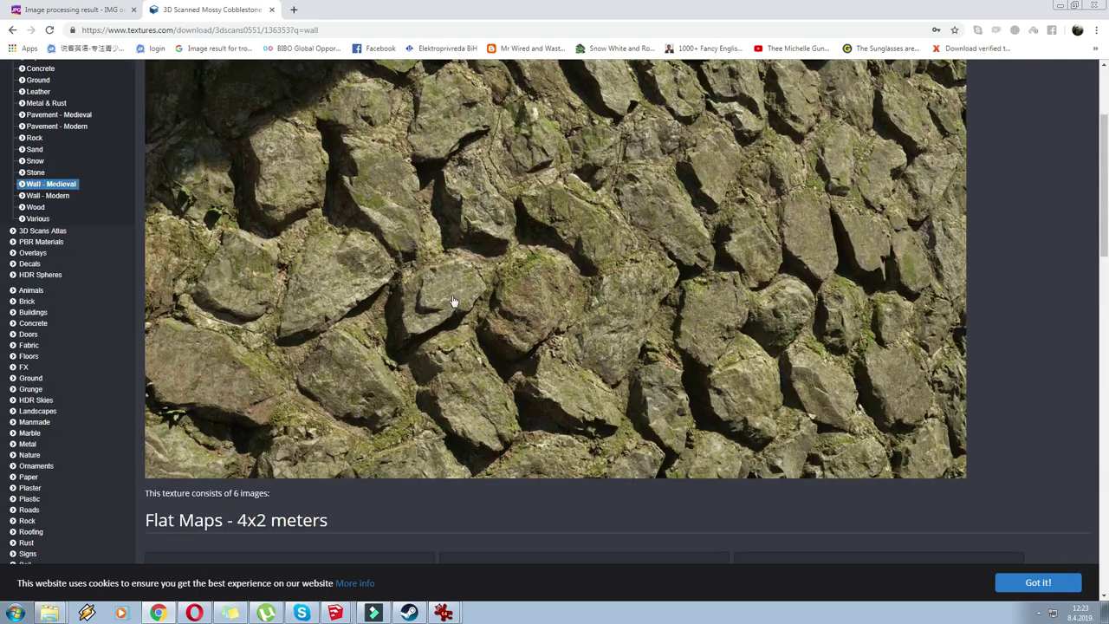
pyautogui.scroll(2, 451, 297)
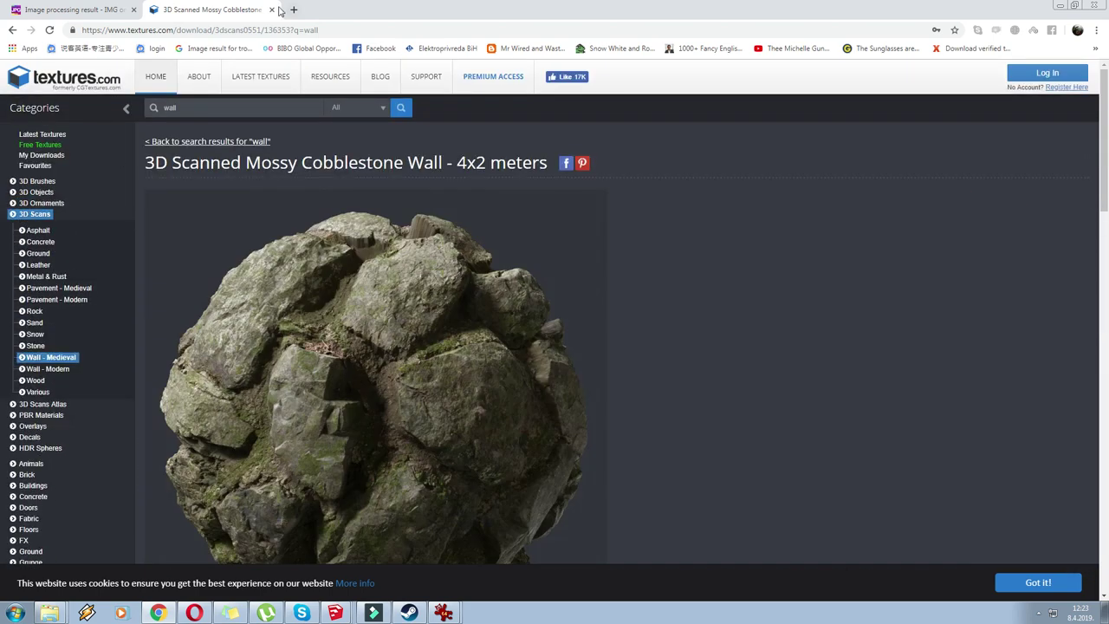
pyautogui.click(271, 10)
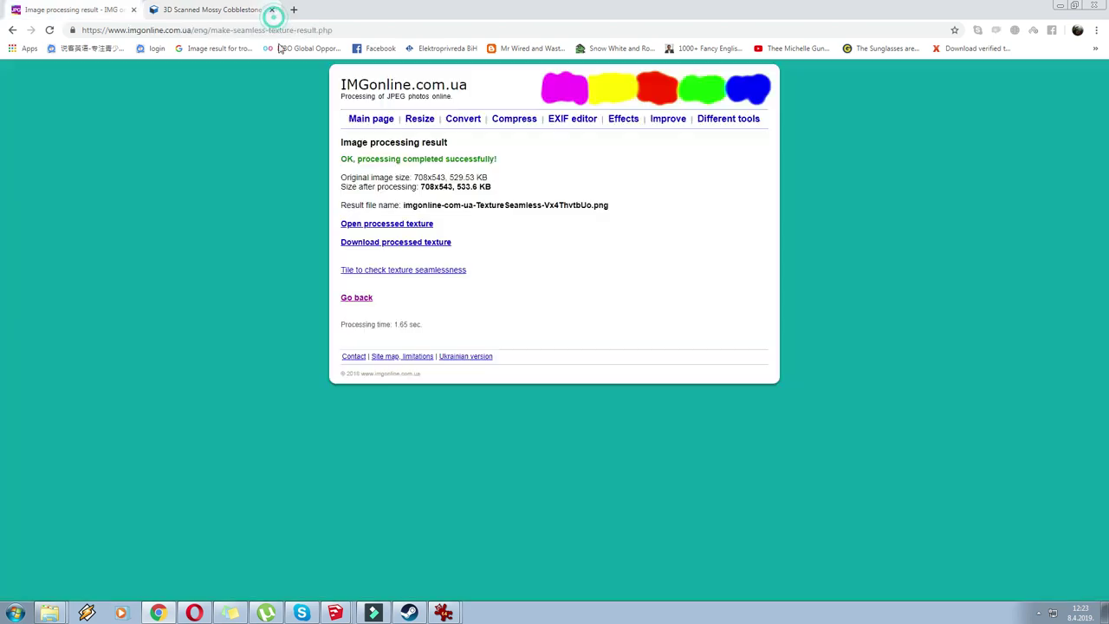
# Open the Franks Sources folder from the desktop in a maximized window and display its files as large thumbnails.
pyautogui.rightClick(623, 615)
pyautogui.click(648, 556)
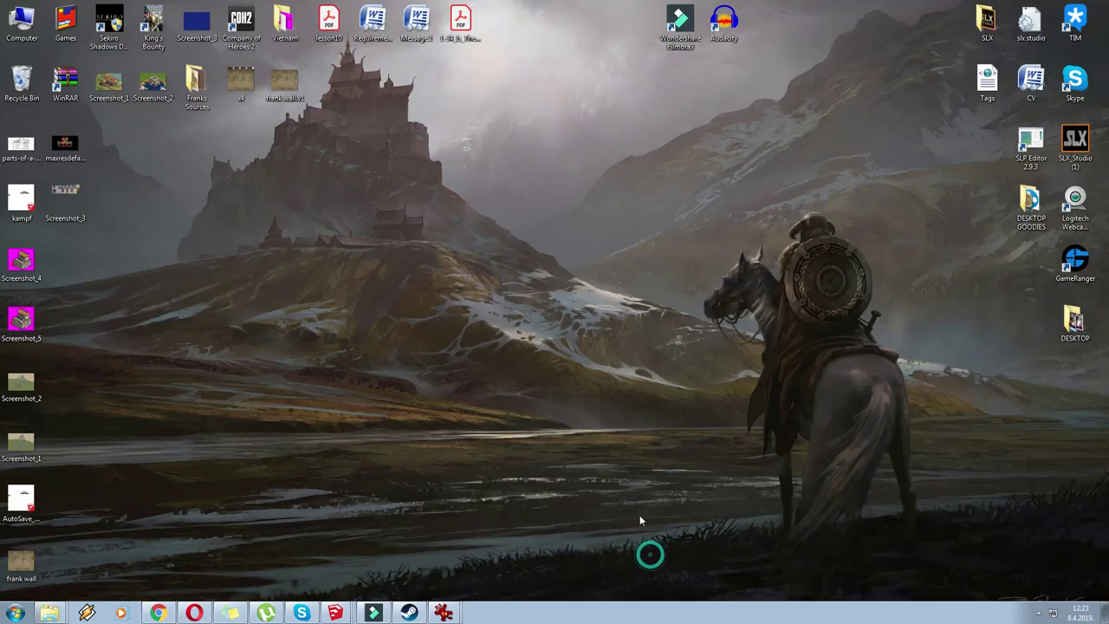
pyautogui.doubleClick(195, 82)
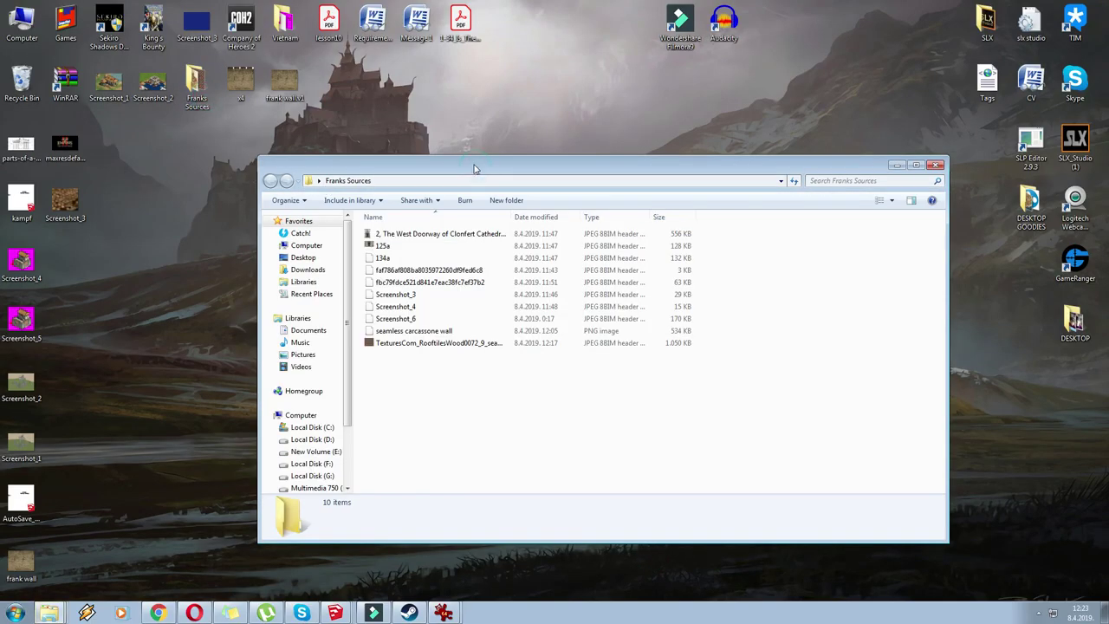
pyautogui.doubleClick(474, 168)
pyautogui.rightClick(243, 262)
pyautogui.moveTo(280, 272)
pyautogui.click(400, 265)
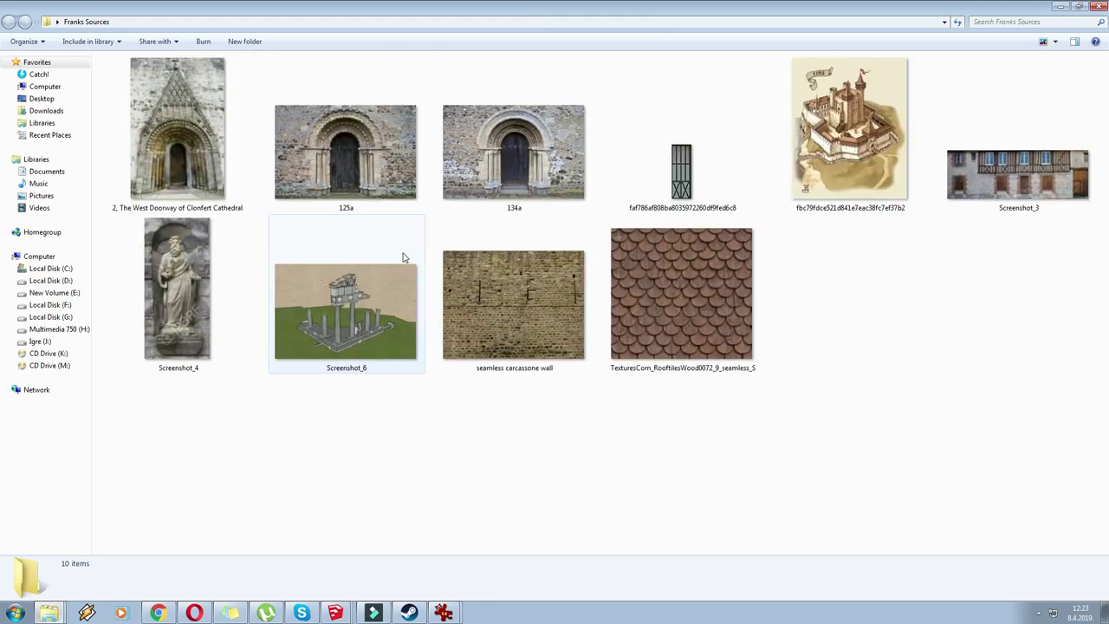
# Delete the Screenshot_6 image from the Franks Sources folder.
pyautogui.click(421, 370)
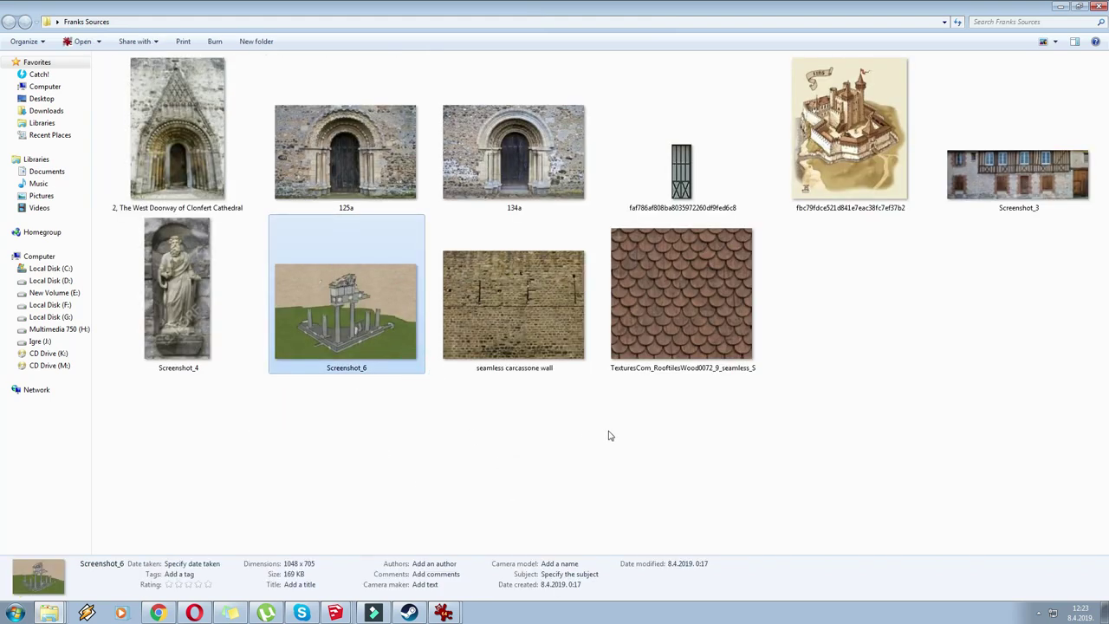
pyautogui.press('Delete')
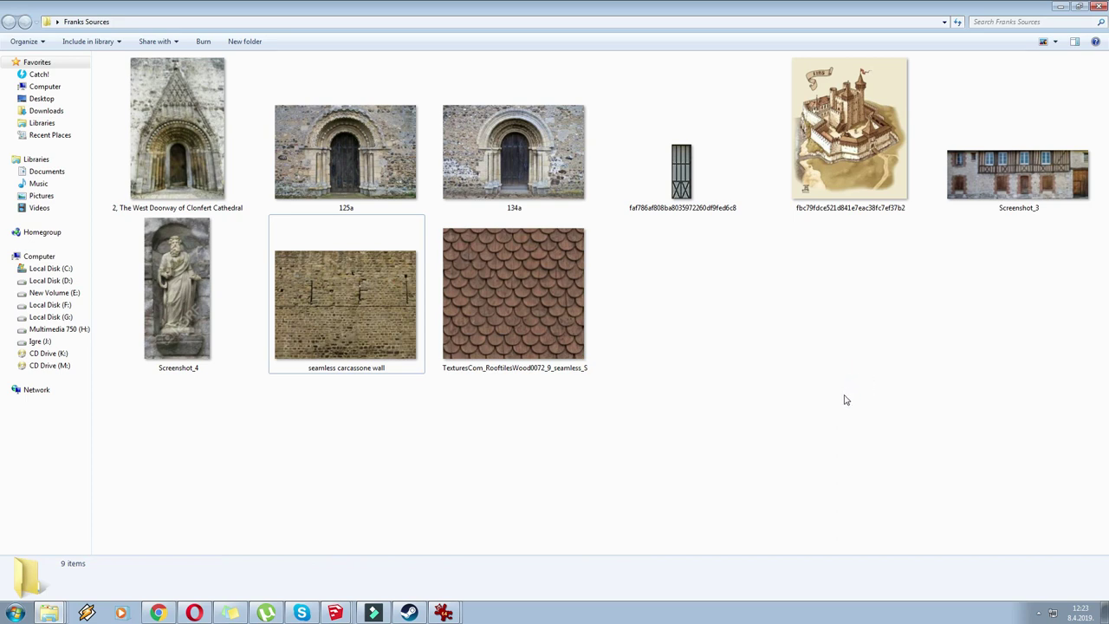
# Bring the seamless carcassone wall image into the SketchUp model and place it flat beside the empty gridded base.
pyautogui.click(391, 319)
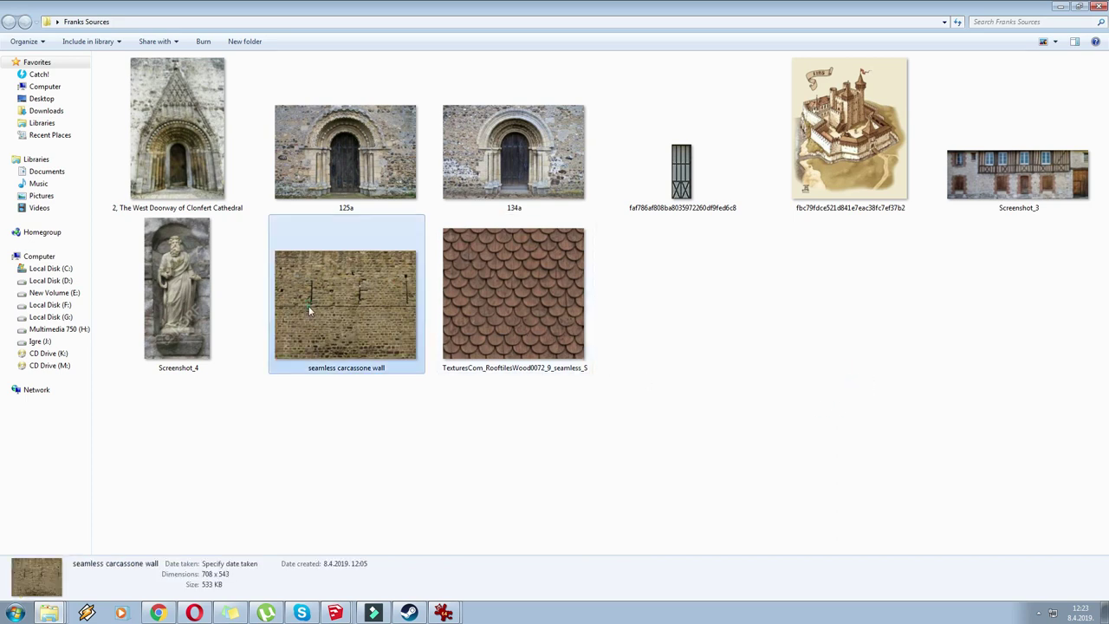
pyautogui.click(351, 421)
pyautogui.click(331, 323)
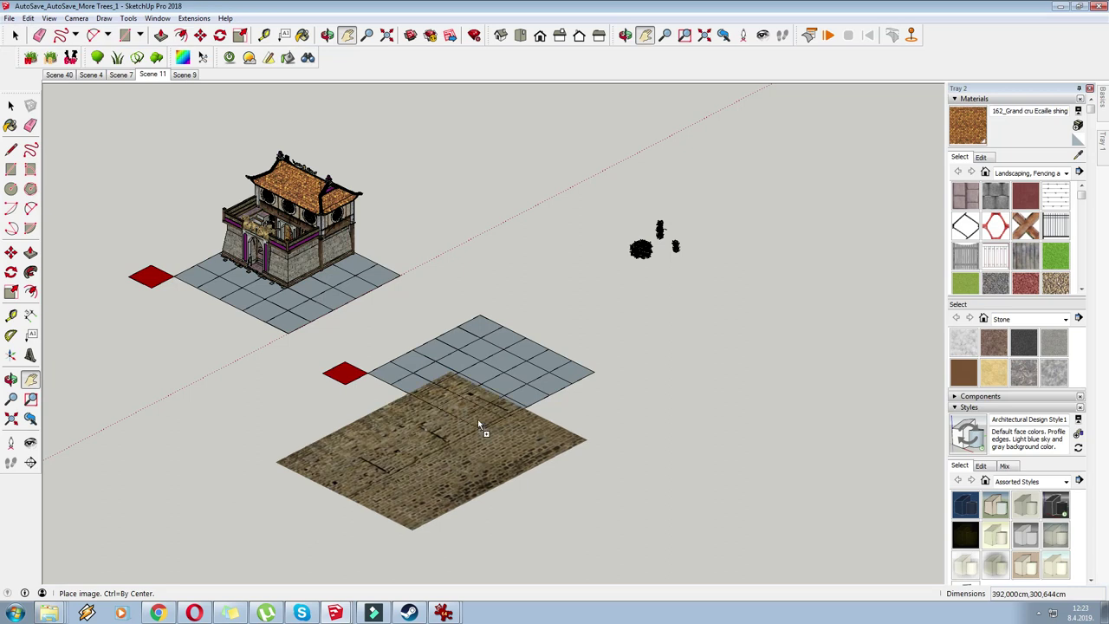
pyautogui.click(478, 418)
pyautogui.click(653, 330)
# Finish placing the seamless wall image on the ground and move it about 107 cm farther behind the empty tile base.
pyautogui.press('s')
pyautogui.click(477, 418)
pyautogui.scroll(3, 513, 349)
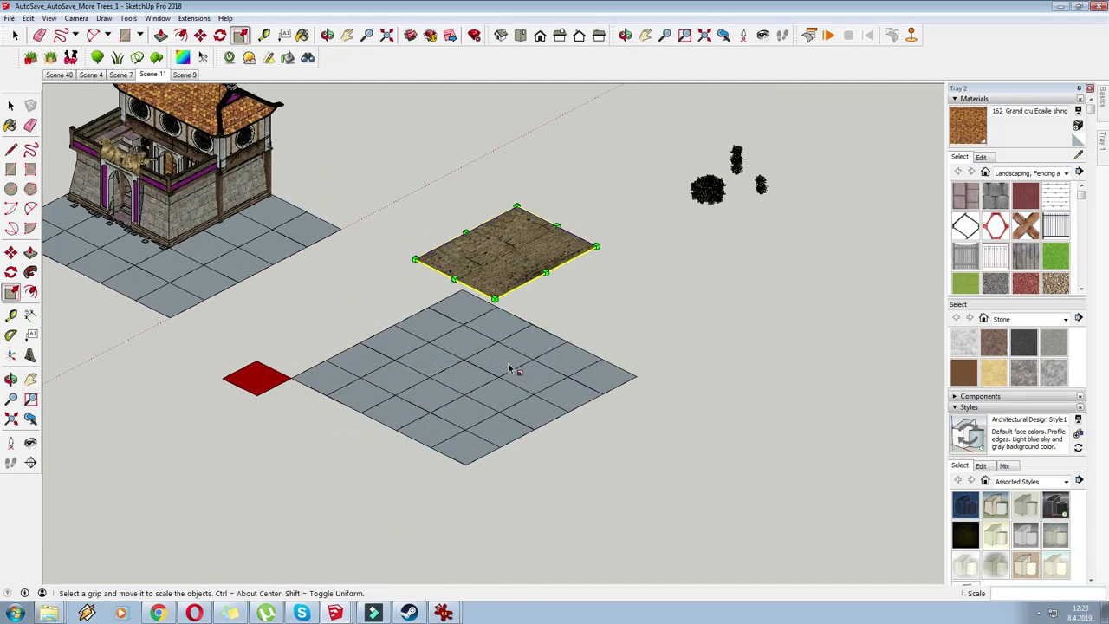
pyautogui.click(201, 35)
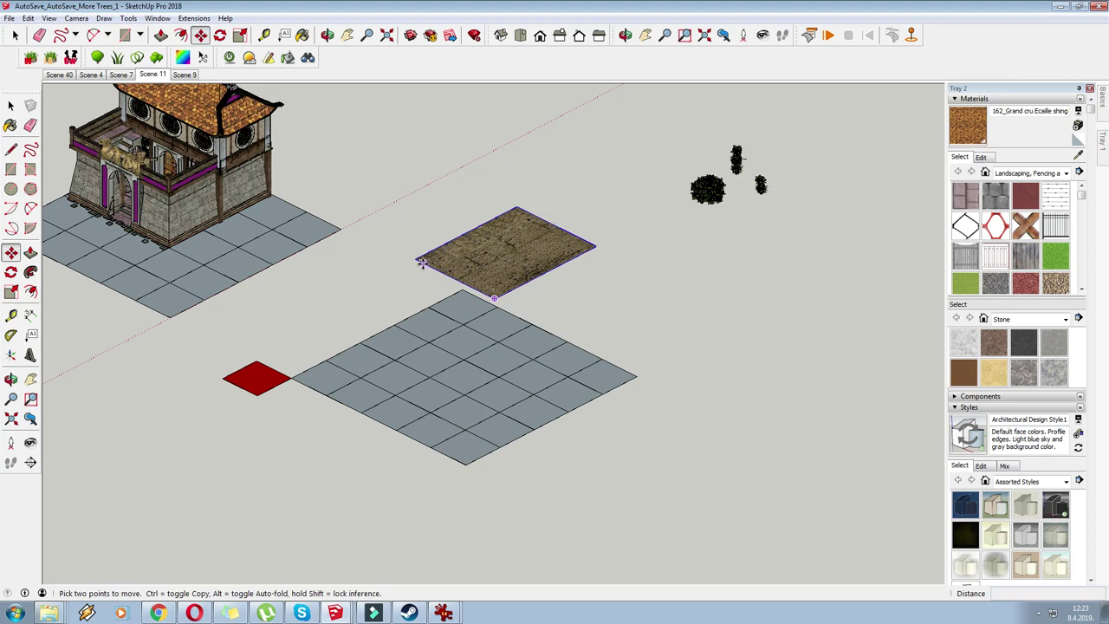
pyautogui.click(487, 275)
pyautogui.click(551, 233)
# Explode the placed wall image and group the resulting textured face.
pyautogui.rightClick(584, 205)
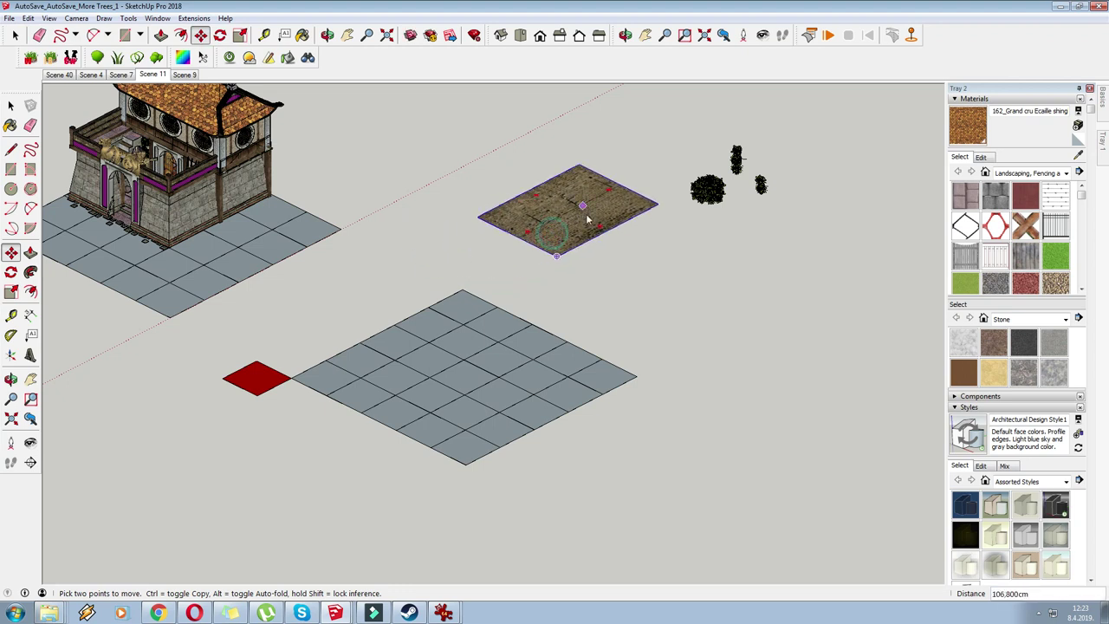
pyautogui.click(408, 202)
pyautogui.click(572, 198)
pyautogui.click(536, 216)
pyautogui.scroll(-1, 560, 381)
pyautogui.scroll(3, 557, 240)
pyautogui.rightClick(552, 243)
pyautogui.click(600, 300)
pyautogui.rightClick(537, 259)
pyautogui.click(598, 358)
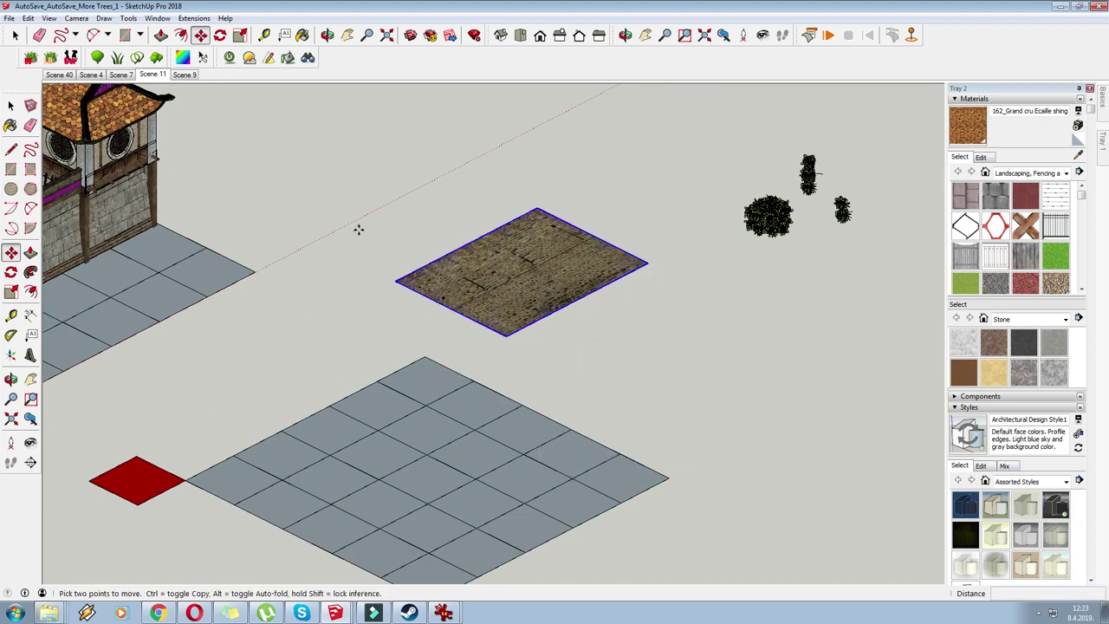
# Clear the selection and sample the seamless carcassone wall texture from the flat image as the current material.
pyautogui.hotkey('ctrl', 't')
pyautogui.click(1077, 155)
pyautogui.click(505, 275)
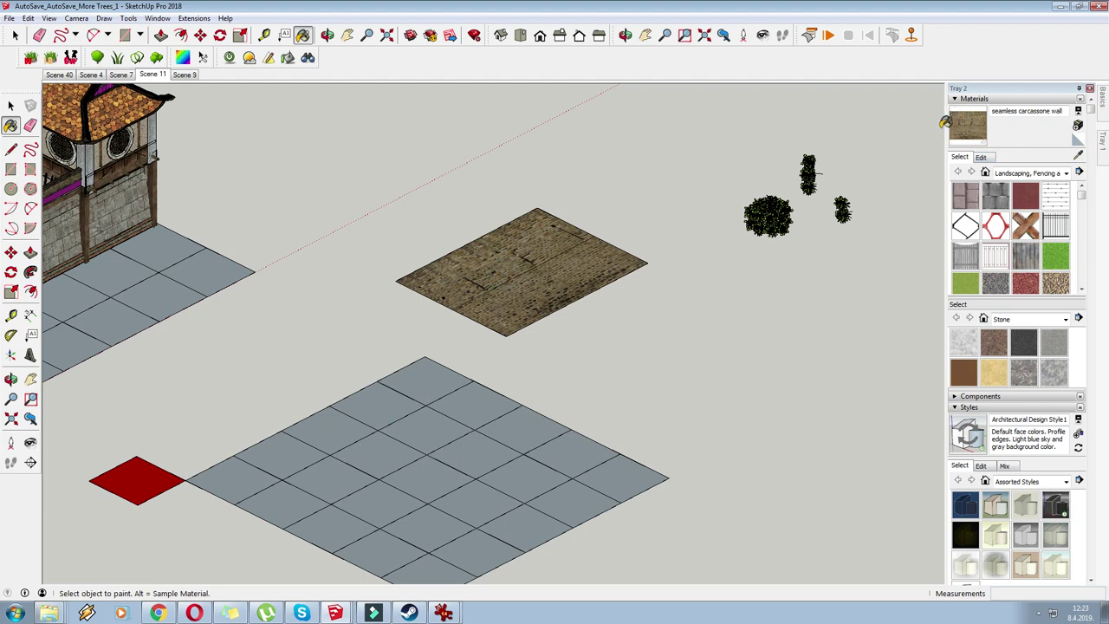
# Rotate the flat wall image about its long front edge until it stands upright.
pyautogui.click(201, 35)
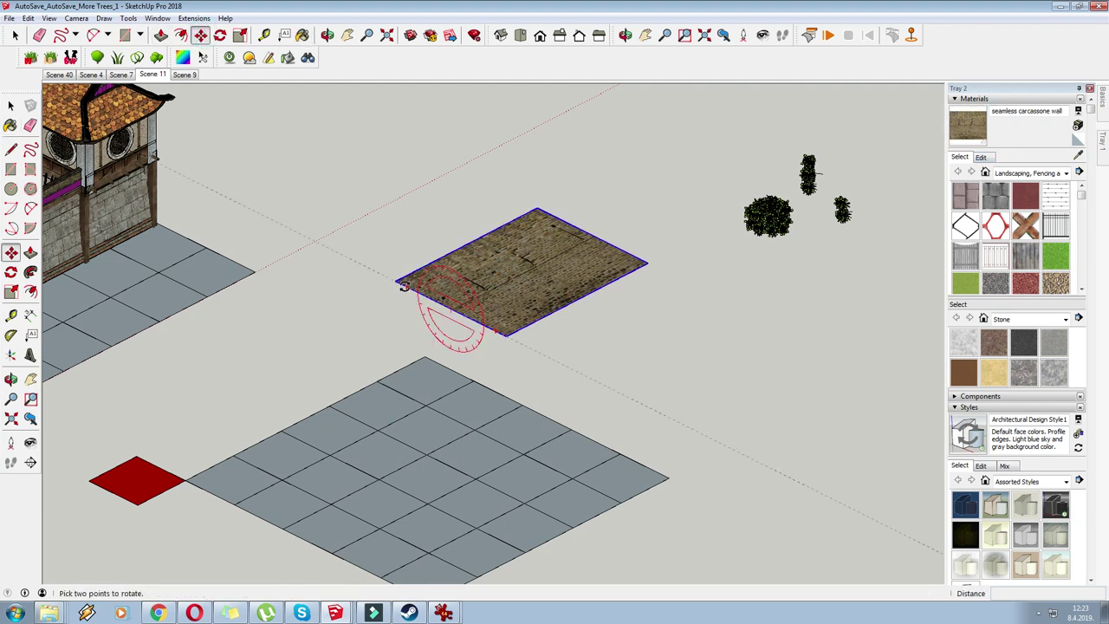
pyautogui.click(405, 286)
pyautogui.click(448, 271)
pyautogui.click(462, 348)
pyautogui.click(513, 300)
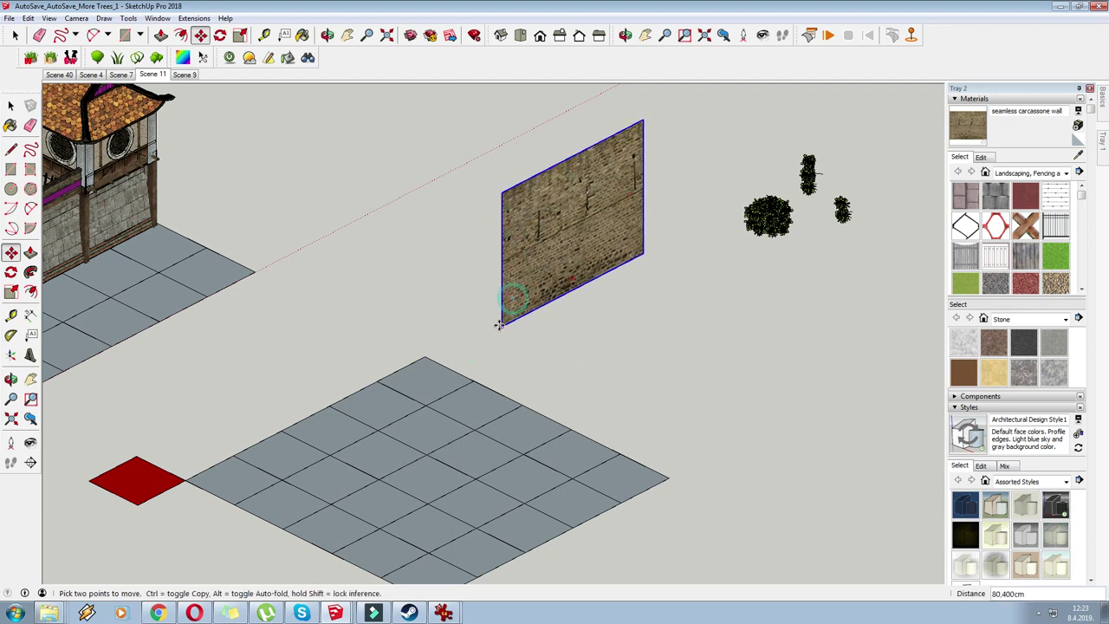
# Move the upright wall image by its lower front corner onto the rear edge of the empty tile base and deselect it.
pyautogui.click(500, 324)
pyautogui.click(572, 428)
pyautogui.scroll(-2, 531, 348)
pyautogui.scroll(-3, 537, 335)
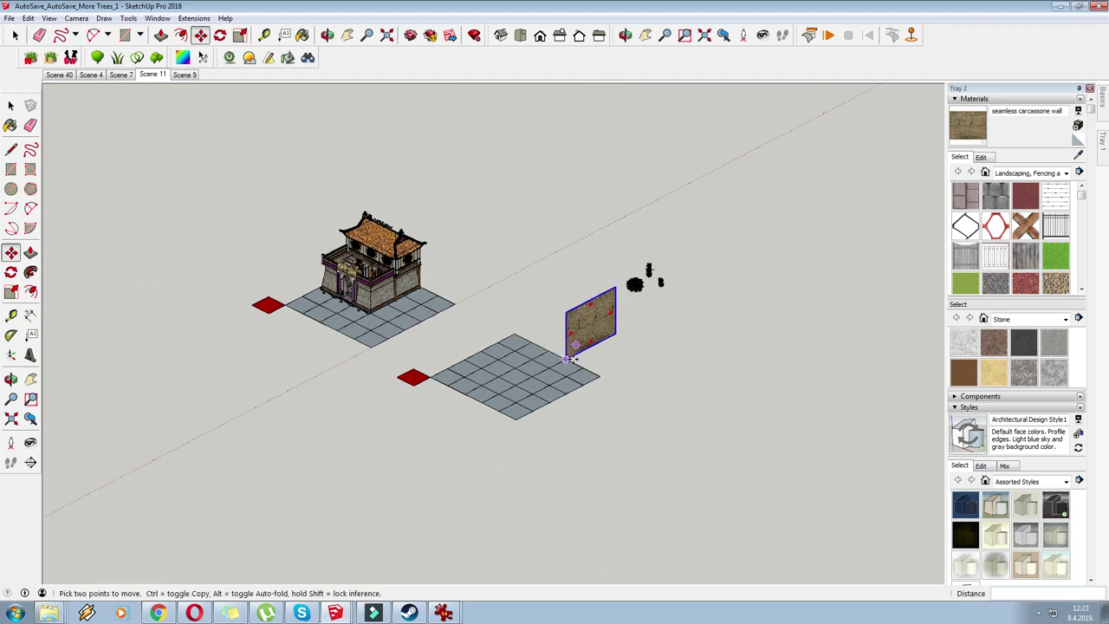
pyautogui.scroll(4, 532, 368)
pyautogui.press('space')
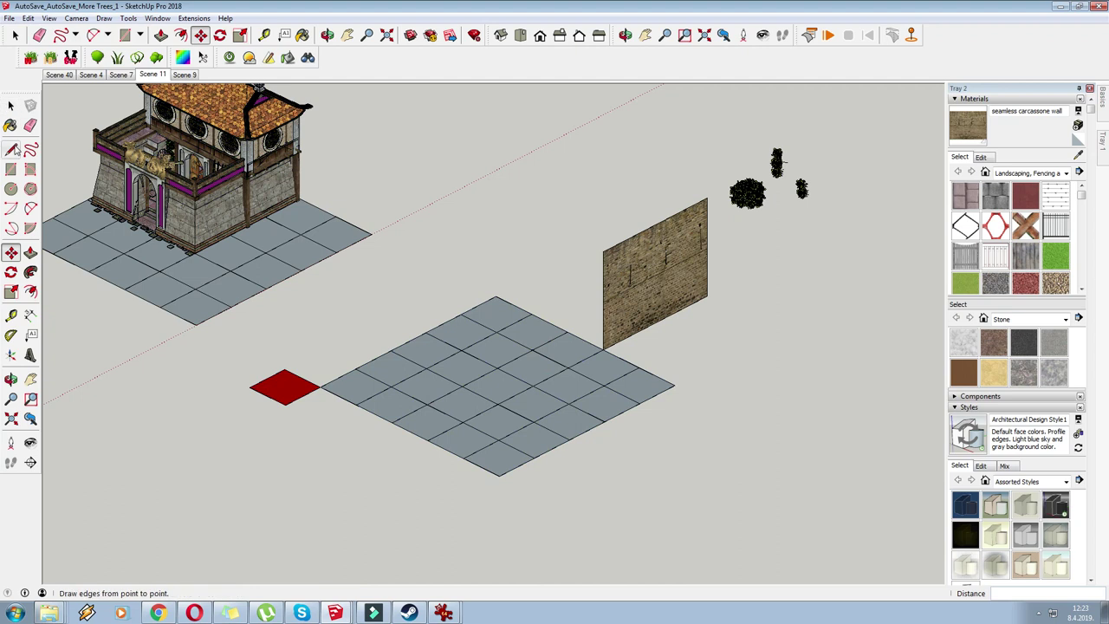
# Draw a rectangle of about 151 by 151 cm over the rear 3×3 tiles and extrude it about 60 cm upward.
pyautogui.press('r')
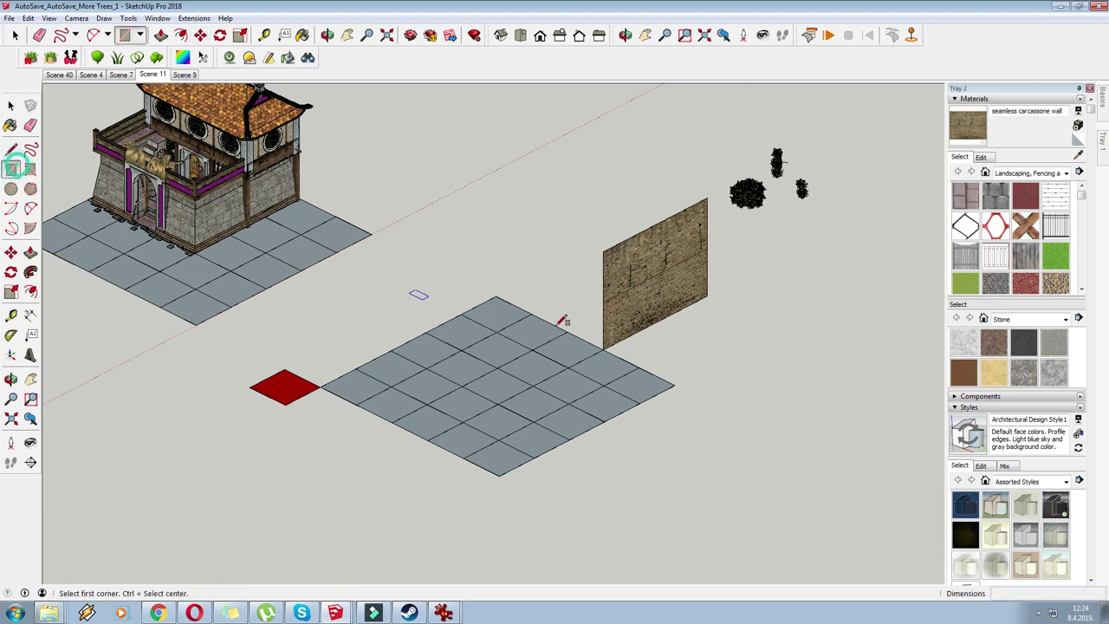
pyautogui.click(394, 350)
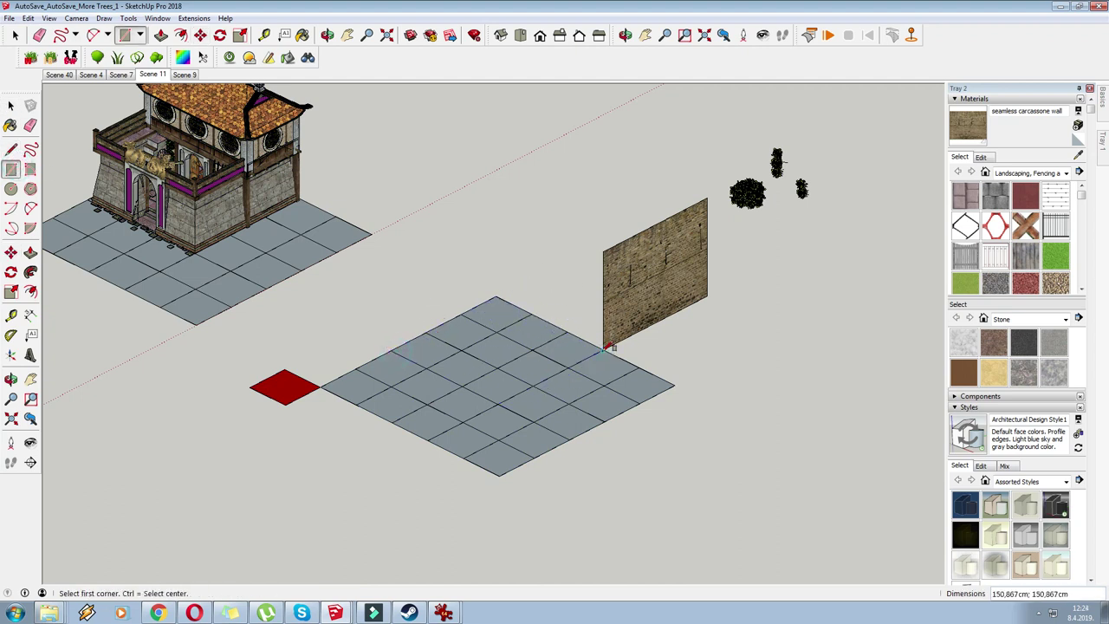
pyautogui.press('p')
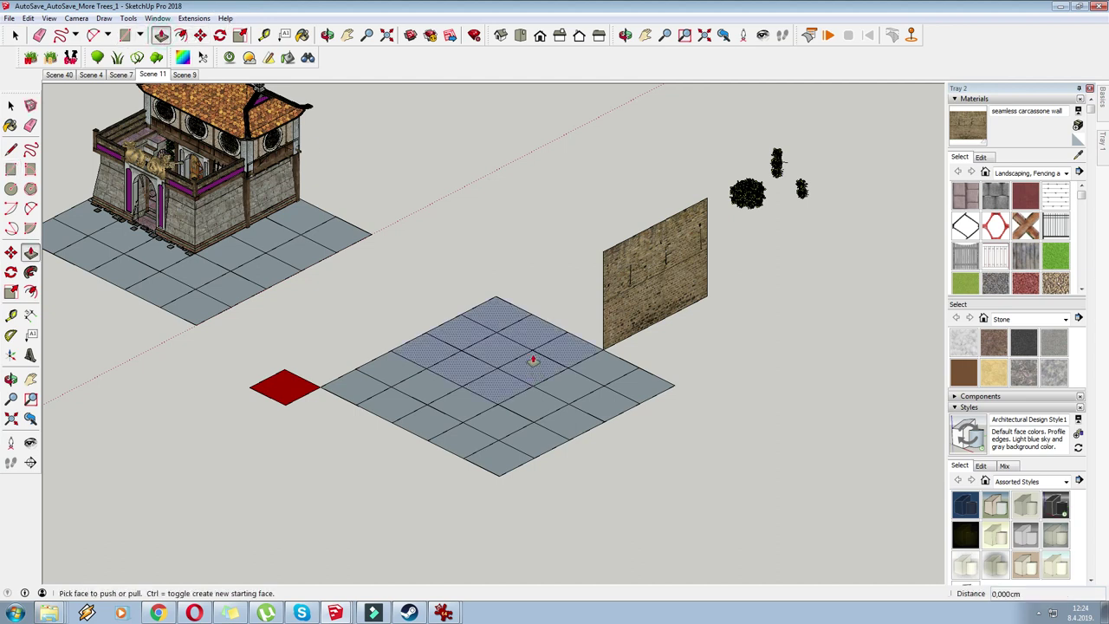
pyautogui.scroll(3, 532, 364)
pyautogui.click(535, 394)
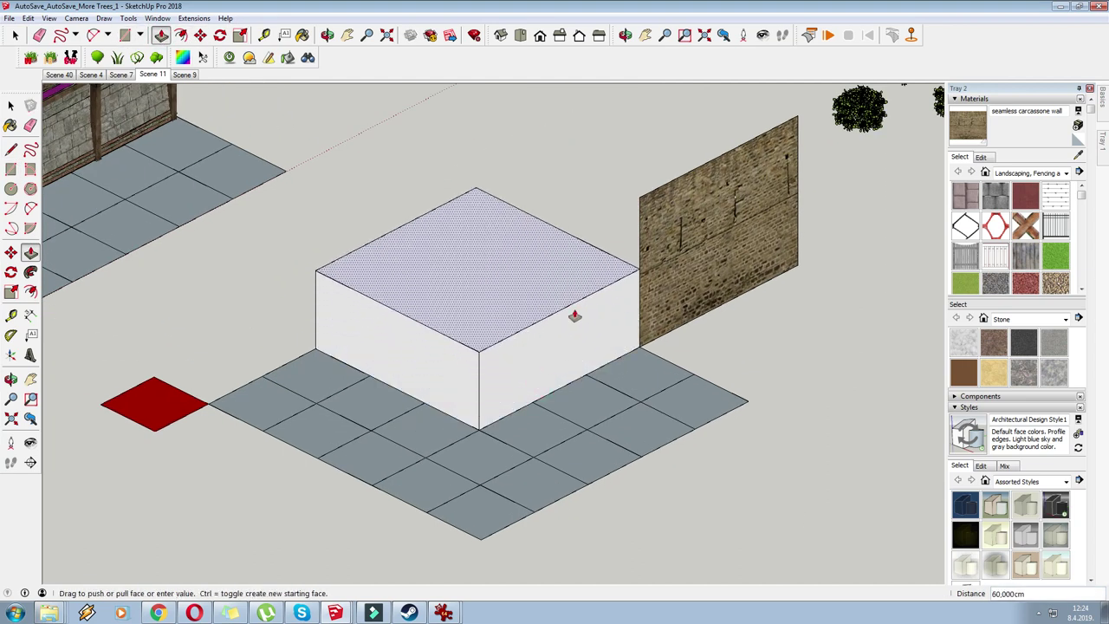
pyautogui.click(576, 314)
# Adjust the block's height with Push/Pull to match the corner below the purple trim on the finished building.
pyautogui.scroll(-2, 653, 320)
pyautogui.click(497, 297)
pyautogui.scroll(4, 233, 191)
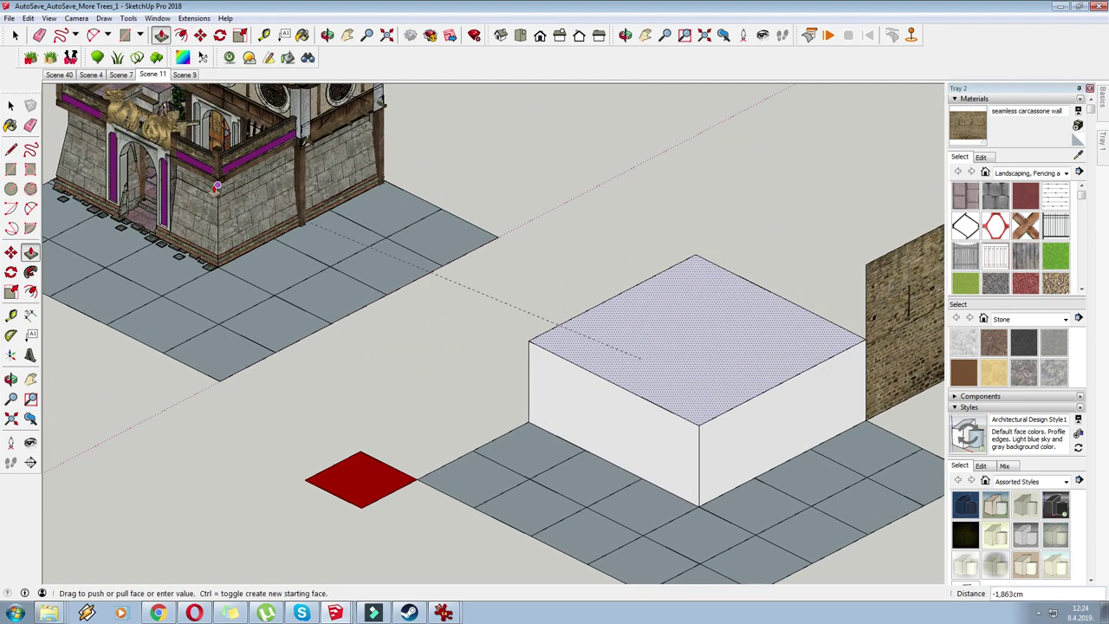
pyautogui.click(216, 186)
pyautogui.scroll(-3, 208, 242)
pyautogui.scroll(-1, 519, 279)
pyautogui.scroll(-2, 463, 525)
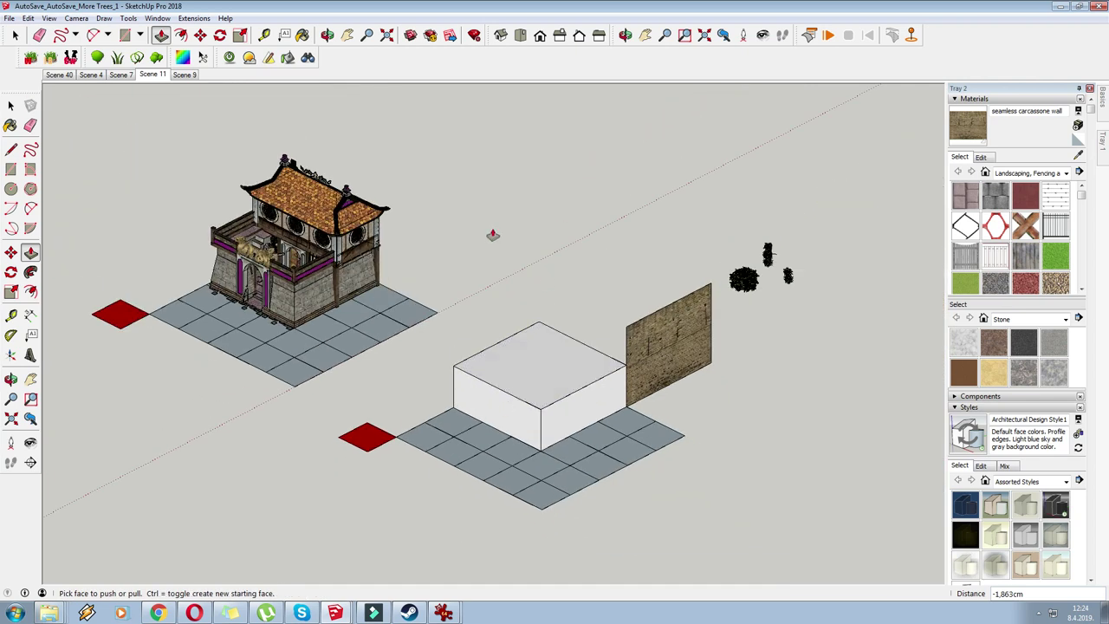
# Raise the block's top face by about 11.4 cm.
pyautogui.scroll(4, 515, 371)
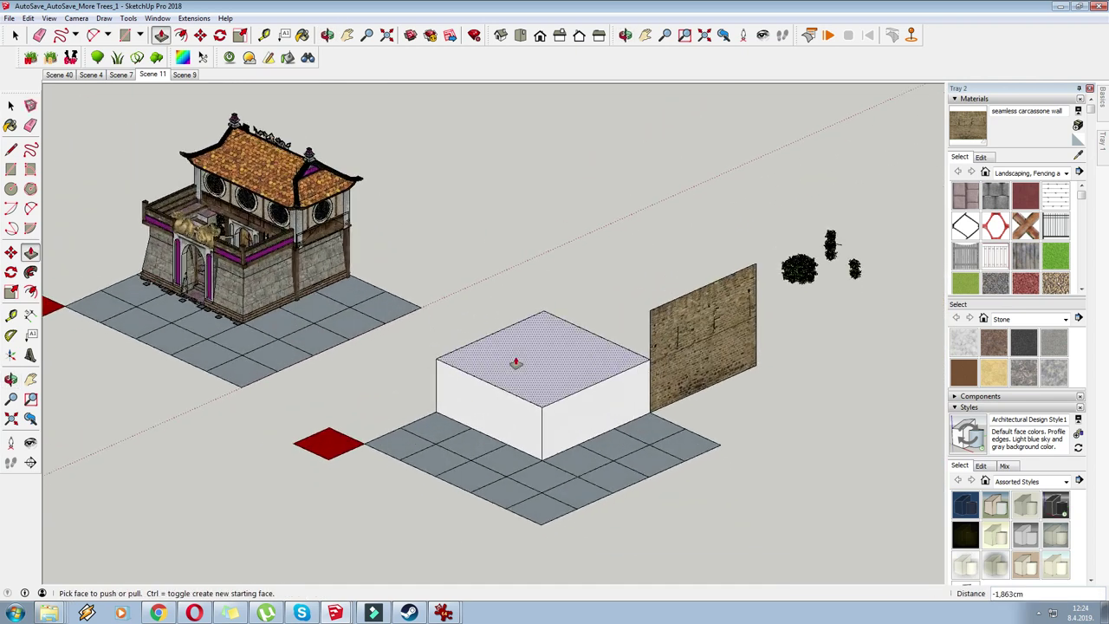
pyautogui.click(515, 371)
pyautogui.click(517, 359)
pyautogui.scroll(-3, 537, 342)
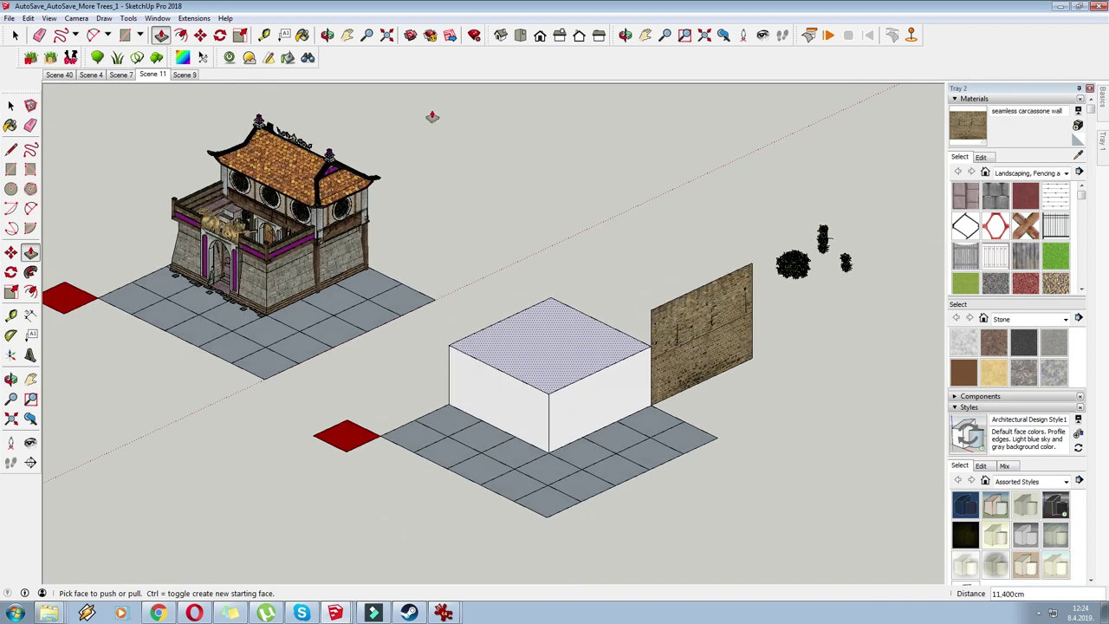
# Move the upright wall image away from the block into the empty space behind the tile base.
pyautogui.click(346, 35)
pyautogui.moveTo(539, 343); pyautogui.dragTo(498, 298)
pyautogui.moveTo(498, 297); pyautogui.dragTo(515, 378, button='middle')
pyautogui.moveTo(740, 356); pyautogui.dragTo(738, 340, button='middle')
pyautogui.click(220, 34)
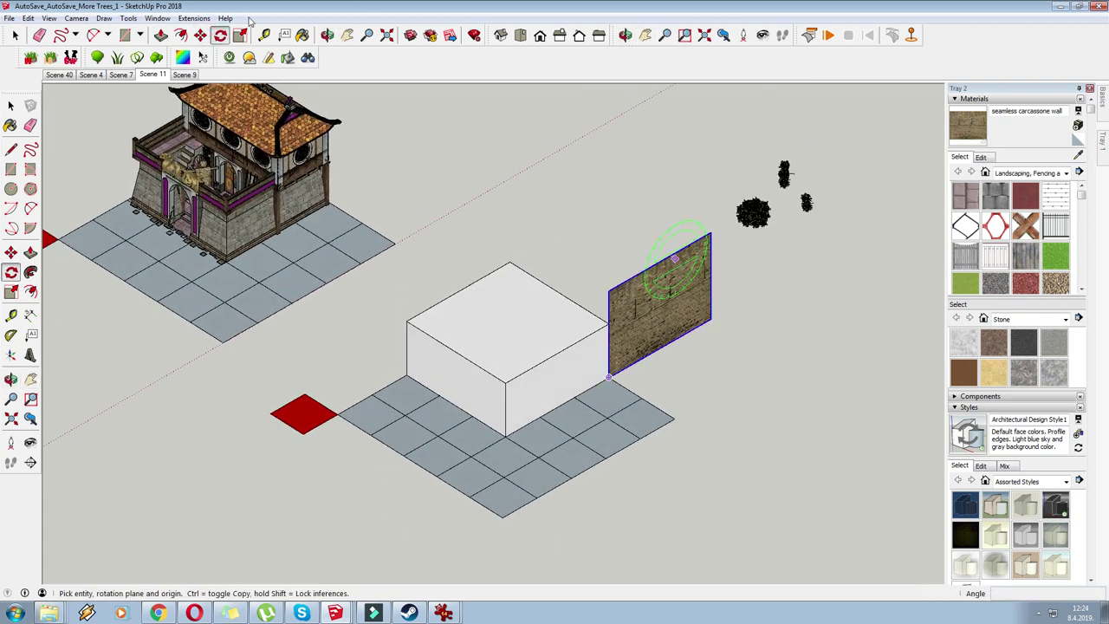
pyautogui.click(201, 35)
pyautogui.click(646, 318)
pyautogui.click(612, 185)
pyautogui.moveTo(602, 279); pyautogui.dragTo(594, 327, button='middle')
pyautogui.scroll(1, 594, 326)
# Offset the block's top face inward by about 13.9 cm to outline the wall thickness.
pyautogui.click(30, 292)
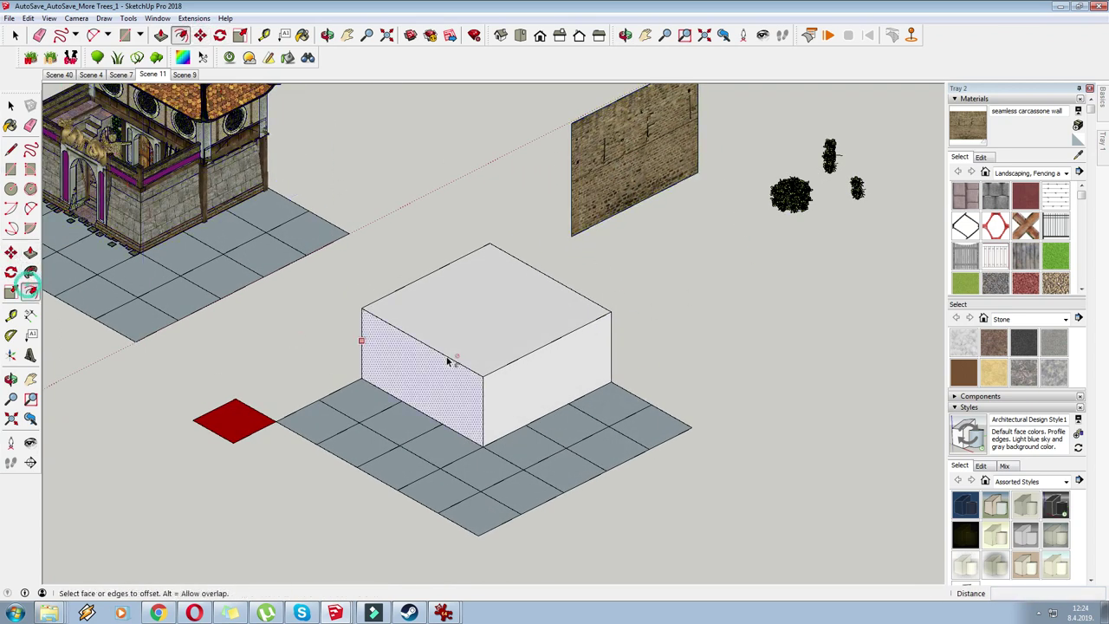
pyautogui.scroll(5, 445, 357)
pyautogui.click(440, 317)
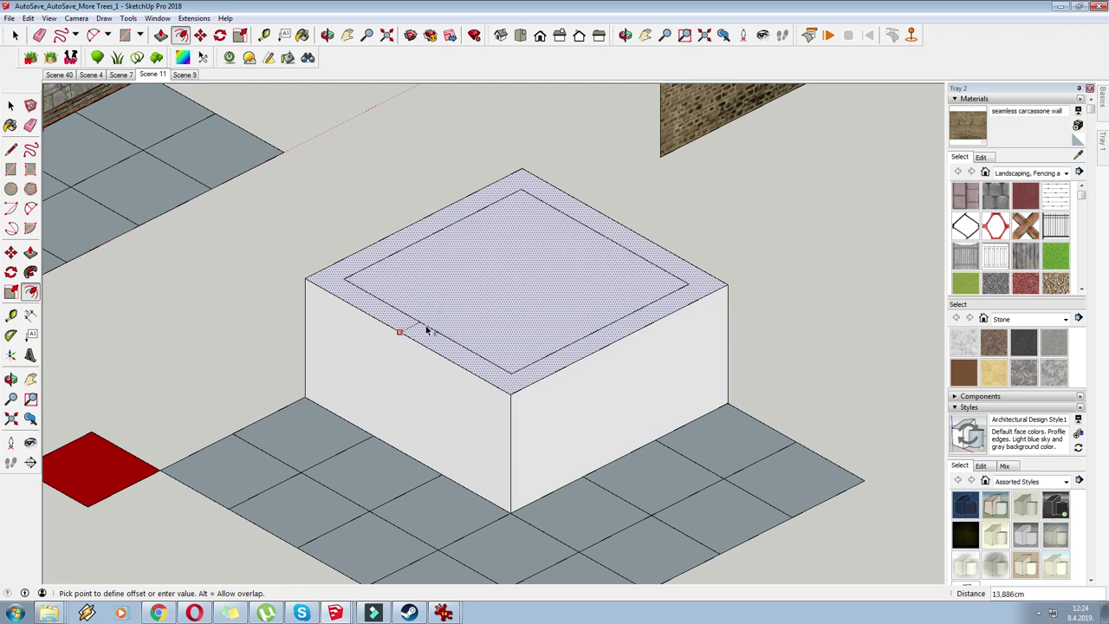
pyautogui.click(428, 329)
pyautogui.scroll(-3, 485, 329)
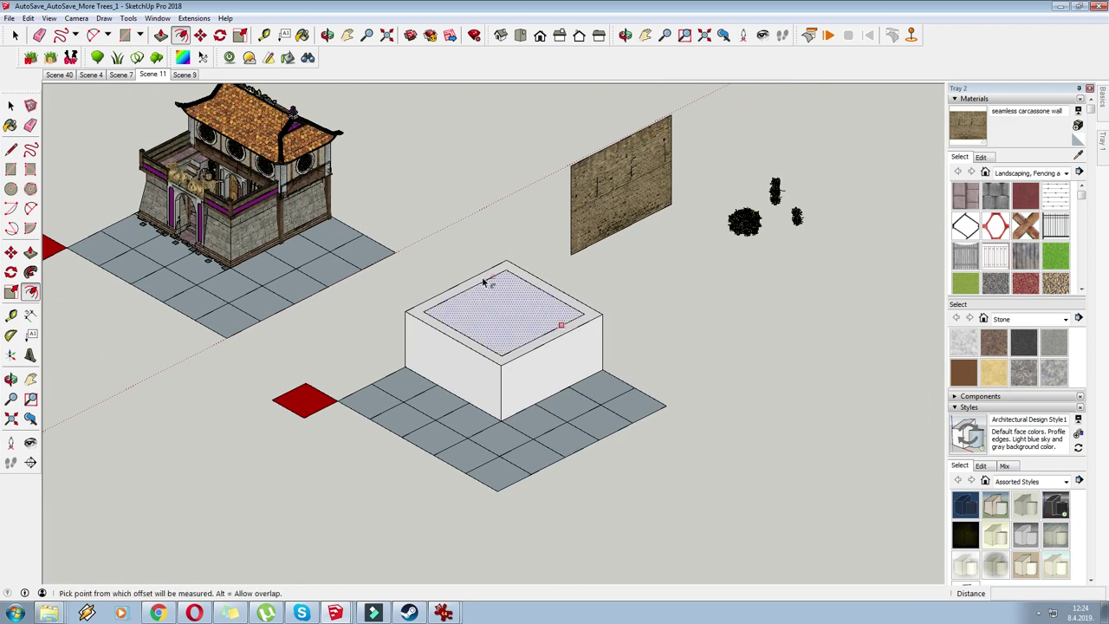
# Draw dividing lines across the front rim for a central opening and erase the surplus lines between its two sides.
pyautogui.click(10, 149)
pyautogui.scroll(5, 520, 366)
pyautogui.click(557, 314)
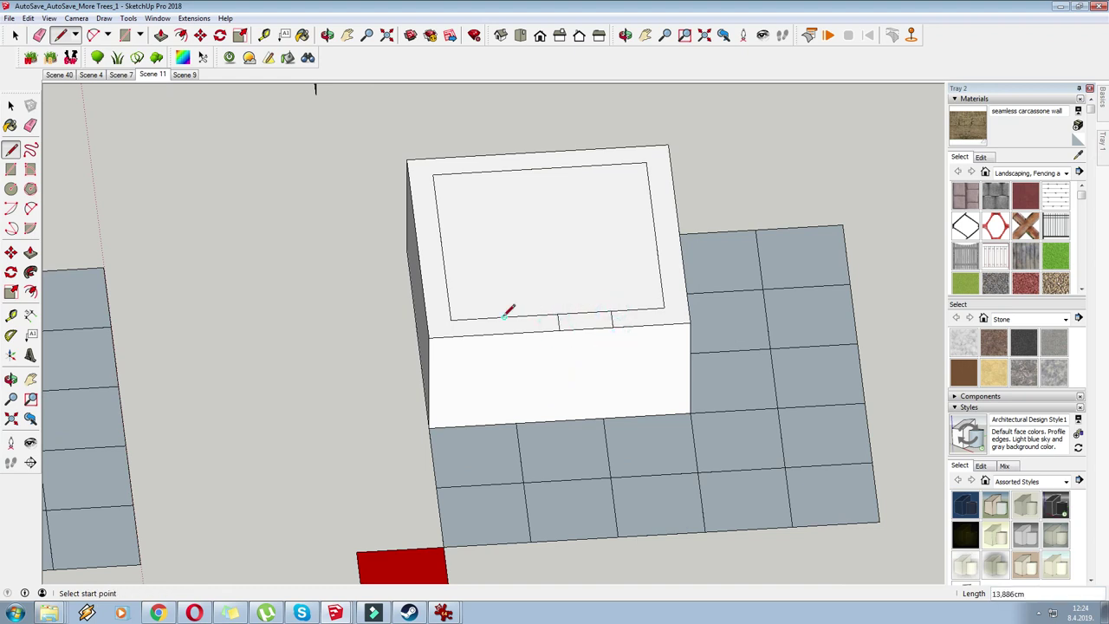
pyautogui.moveTo(505, 331); pyautogui.dragTo(460, 303, button='middle')
pyautogui.click(160, 35)
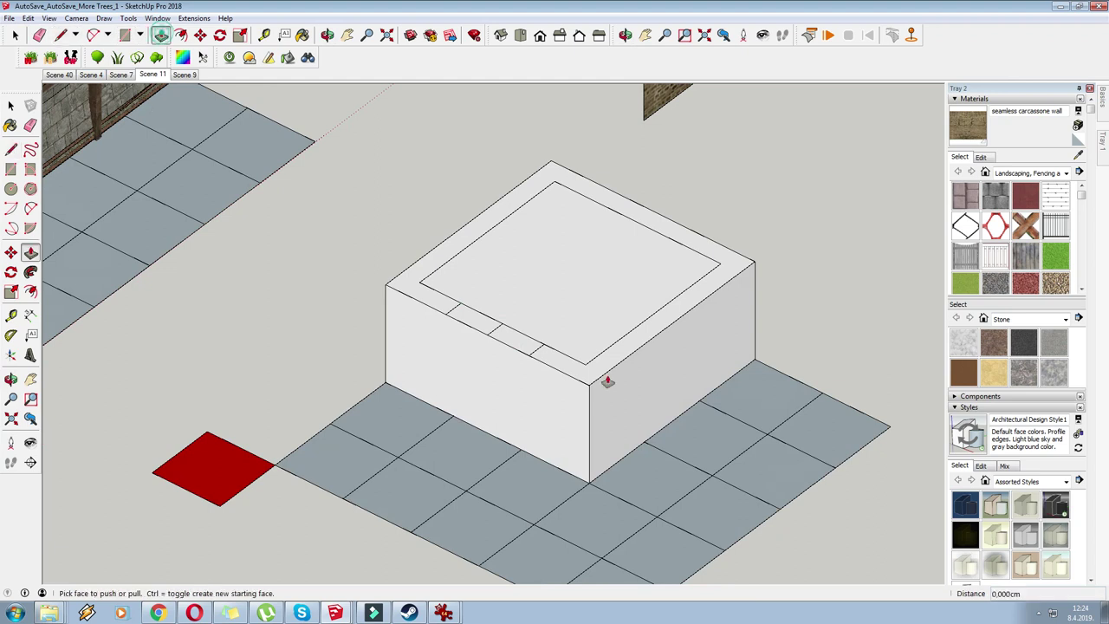
pyautogui.click(39, 34)
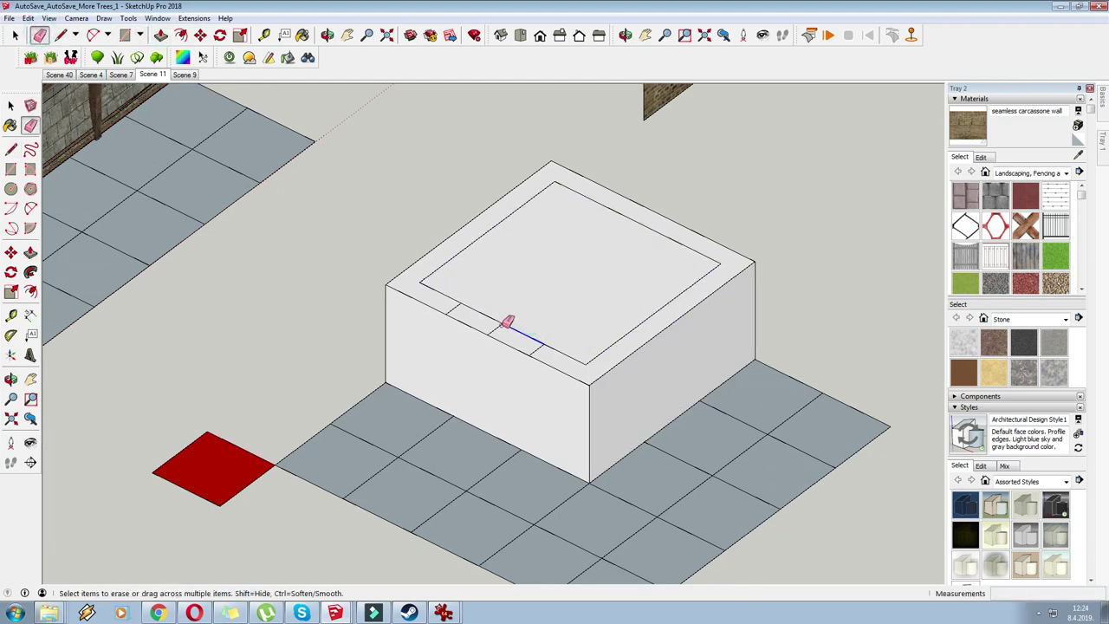
# Push the interior and the front opening down about 70.8 cm to the base, leaving only the surrounding walls.
pyautogui.click(161, 35)
pyautogui.moveTo(532, 329); pyautogui.dragTo(540, 433)
pyautogui.moveTo(540, 433); pyautogui.dragTo(477, 385, button='middle')
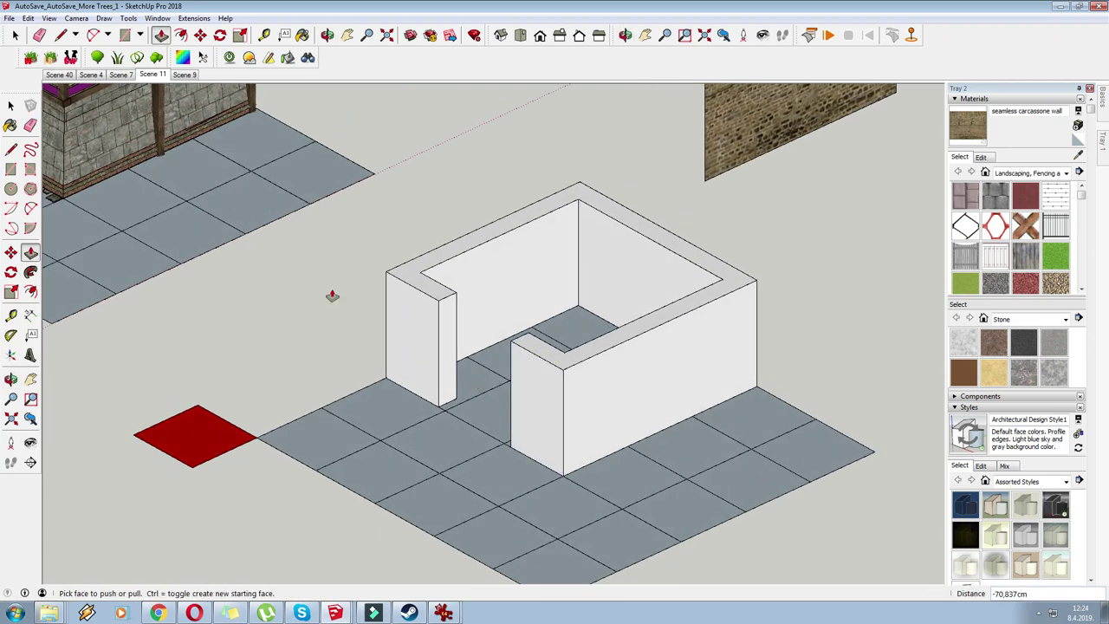
# Offset the top face of the walls inward by about 2.9 cm.
pyautogui.moveTo(354, 359); pyautogui.dragTo(598, 417, button='middle')
pyautogui.scroll(-3, 661, 457)
pyautogui.moveTo(661, 457); pyautogui.dragTo(652, 357, button='middle')
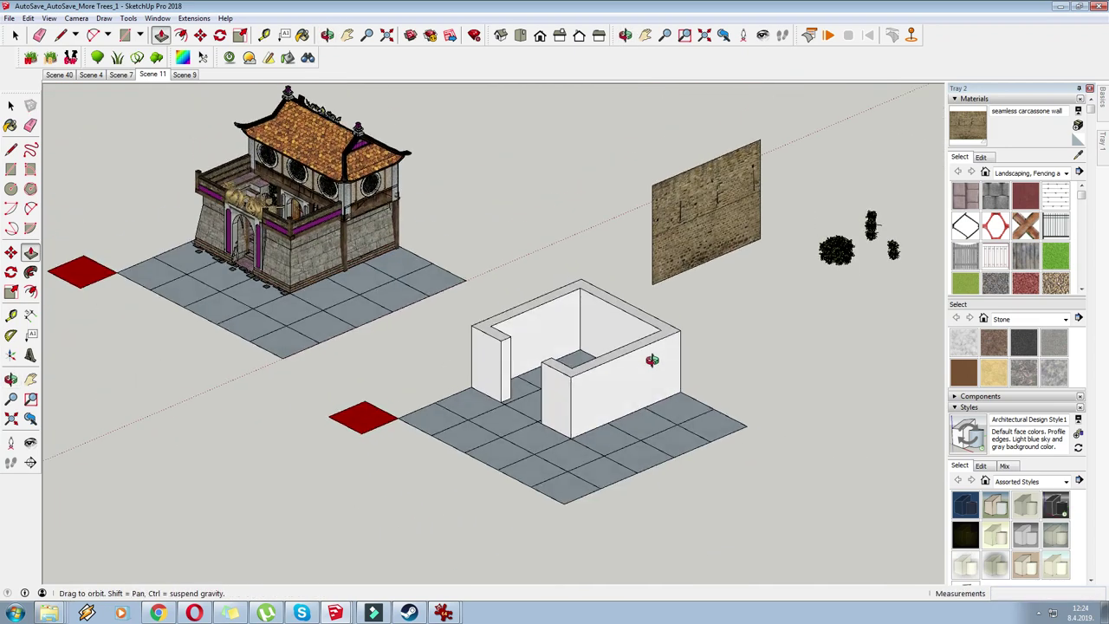
pyautogui.scroll(3, 650, 381)
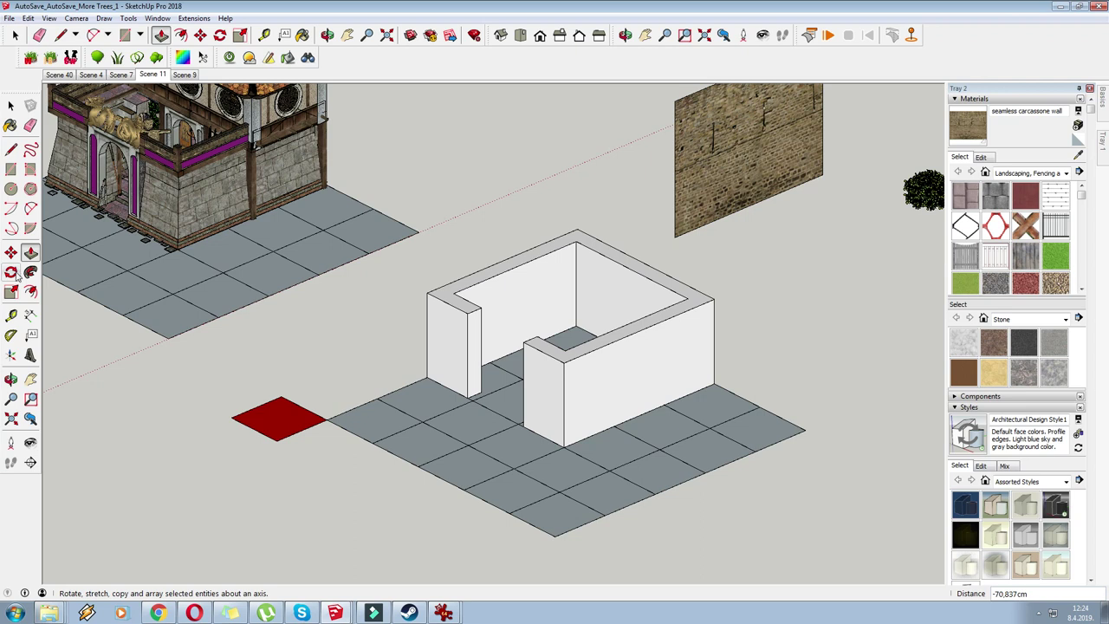
pyautogui.click(30, 292)
pyautogui.scroll(8, 499, 400)
pyautogui.click(634, 331)
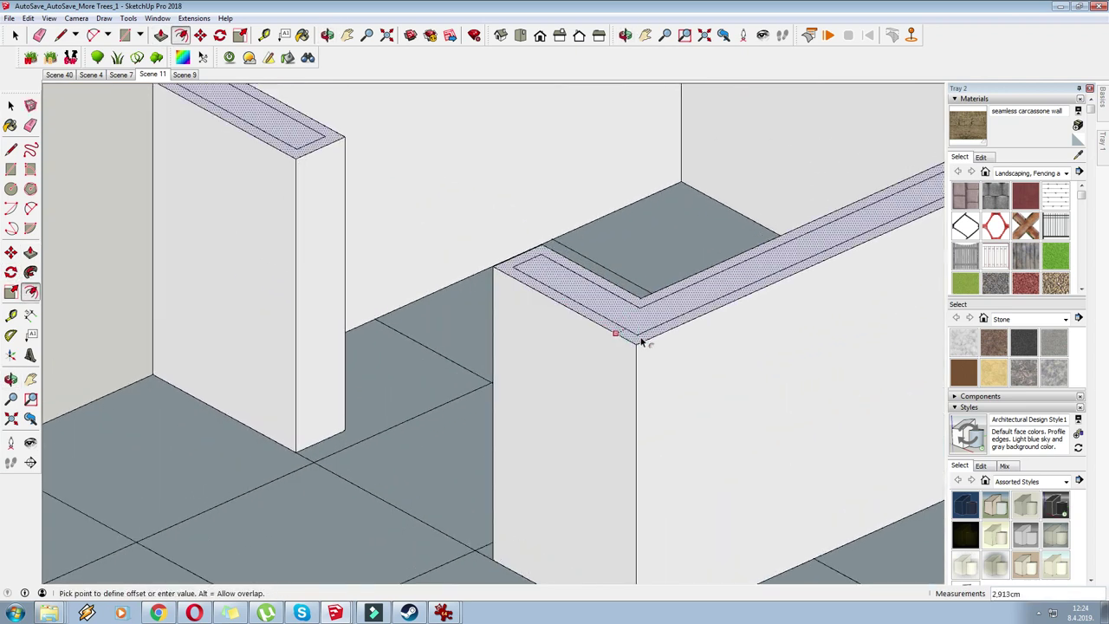
pyautogui.click(638, 339)
pyautogui.scroll(-3, 464, 87)
# Push the narrow strip around the wall tops down about 70.8 cm to the ground, thinning the walls.
pyautogui.click(162, 35)
pyautogui.rightClick(364, 129)
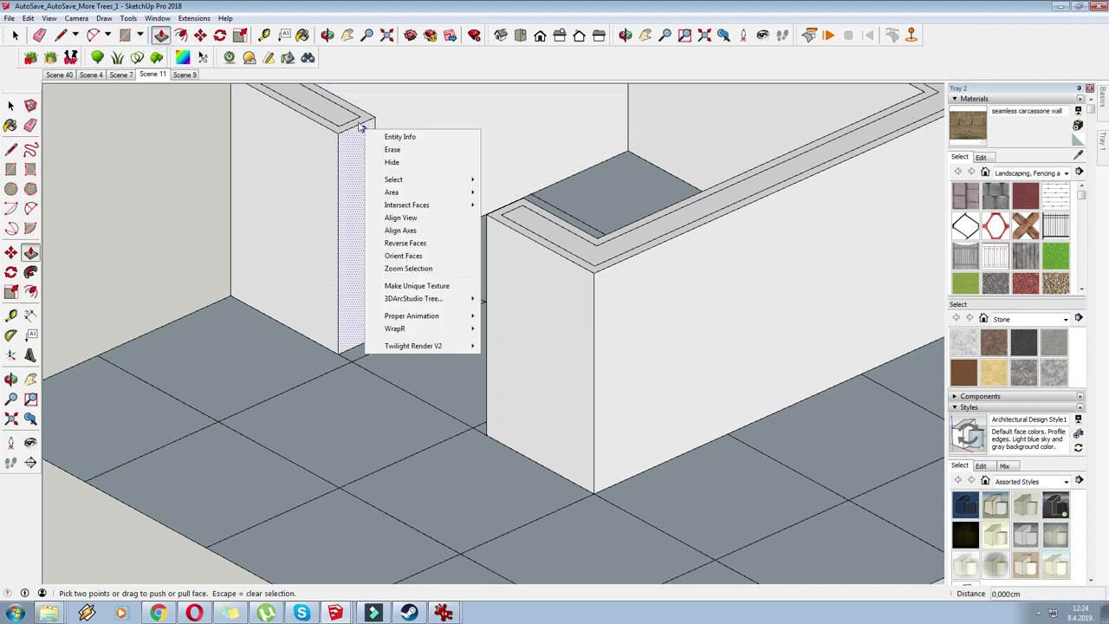
pyautogui.rightClick(357, 120)
pyautogui.click(355, 120)
pyautogui.click(339, 359)
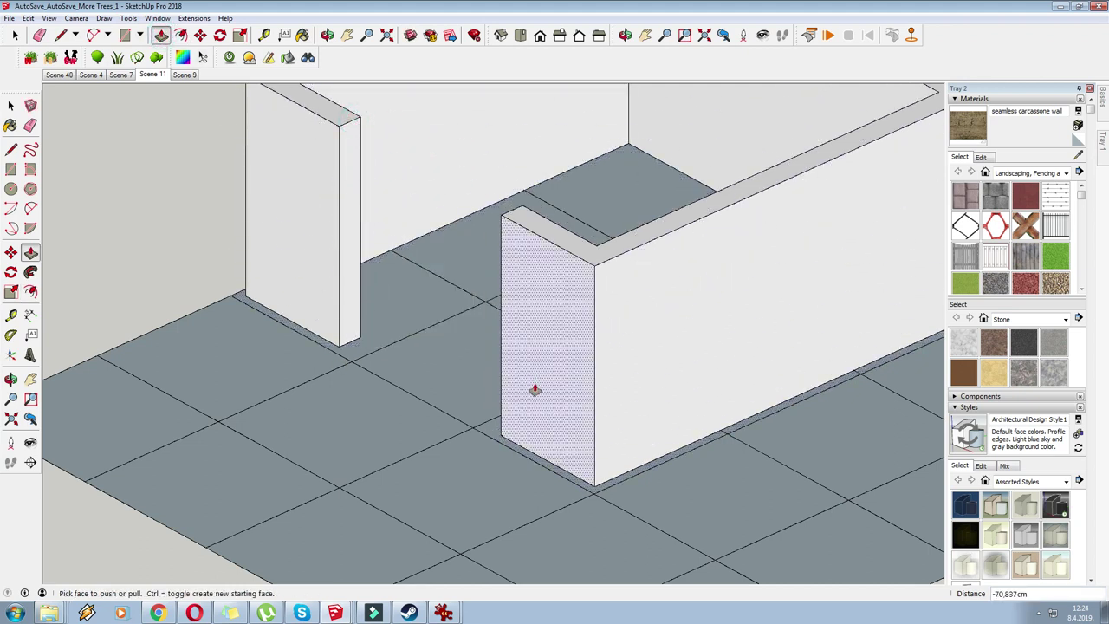
# Draw a narrow upright triangular profile about 35 cm high at the foot of the long side wall.
pyautogui.scroll(-3, 520, 390)
pyautogui.press('l')
pyautogui.scroll(-3, 487, 314)
pyautogui.scroll(2, 541, 301)
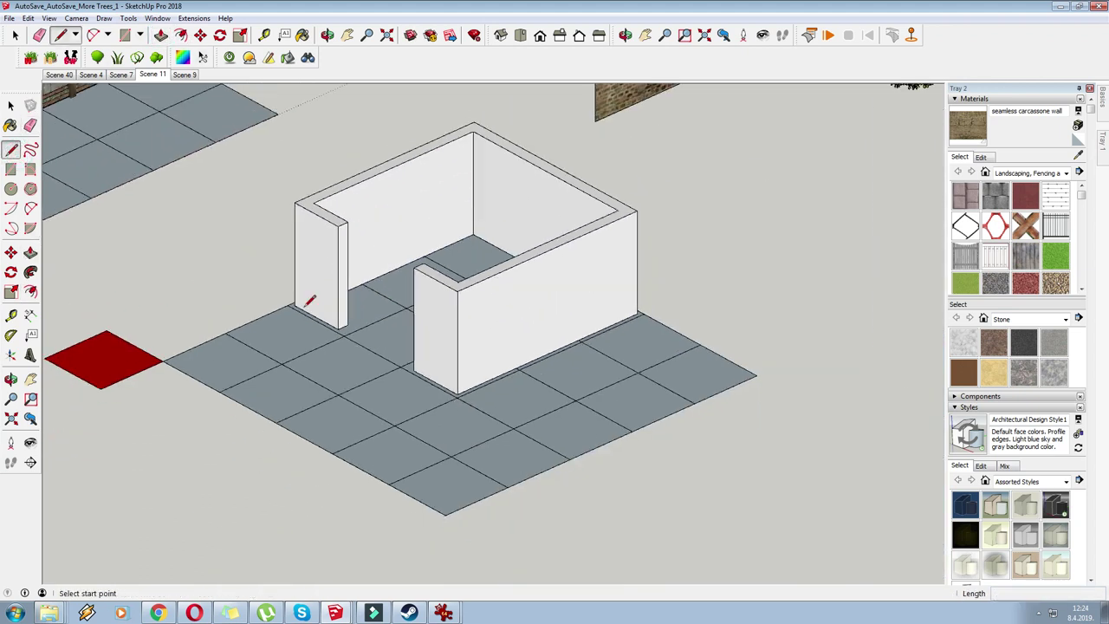
pyautogui.scroll(3, 530, 346)
pyautogui.click(519, 384)
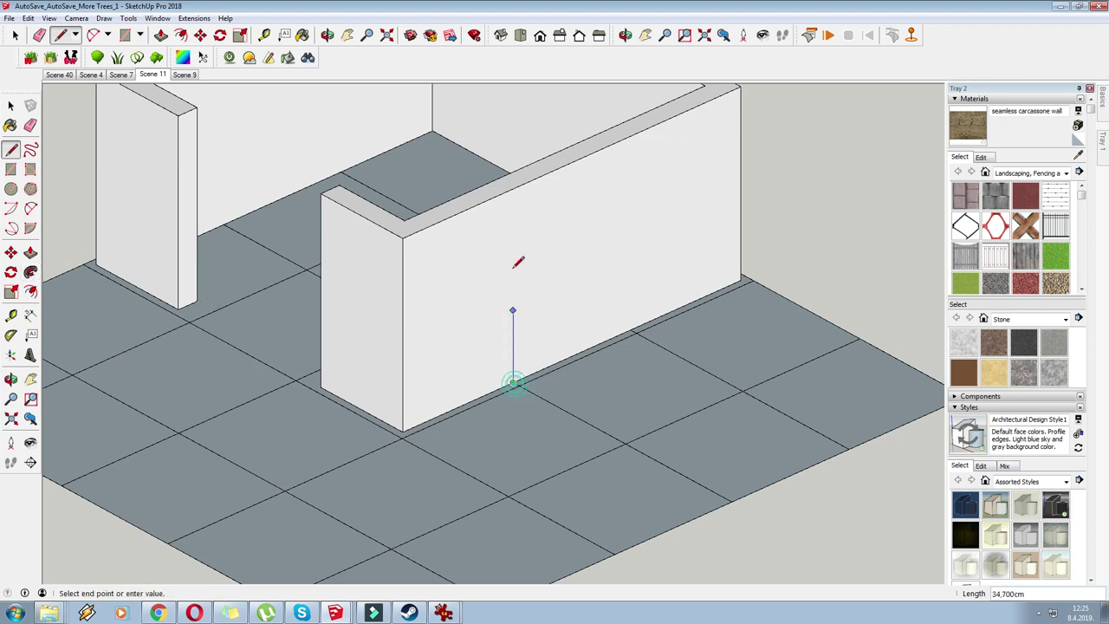
# Extrude the triangular profile with Follow Me around the outer walls to the front opening, forming a sloped base.
pyautogui.click(31, 271)
pyautogui.moveTo(688, 337); pyautogui.dragTo(554, 387)
pyautogui.moveTo(554, 387); pyautogui.dragTo(559, 388, button='middle')
pyautogui.scroll(-2, 559, 390)
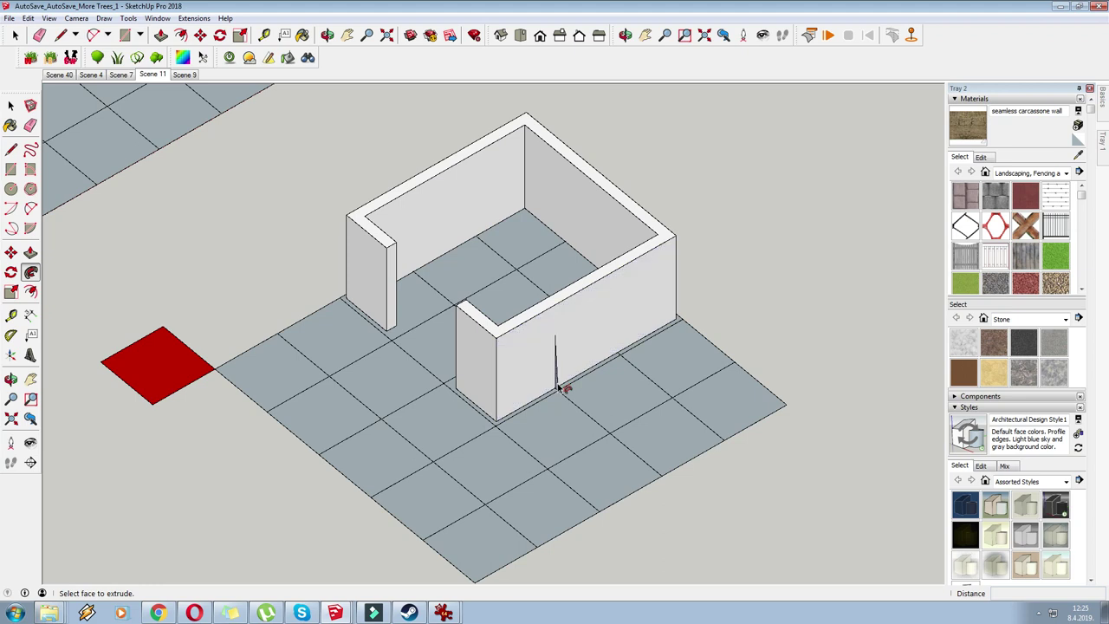
pyautogui.moveTo(559, 315); pyautogui.dragTo(641, 261)
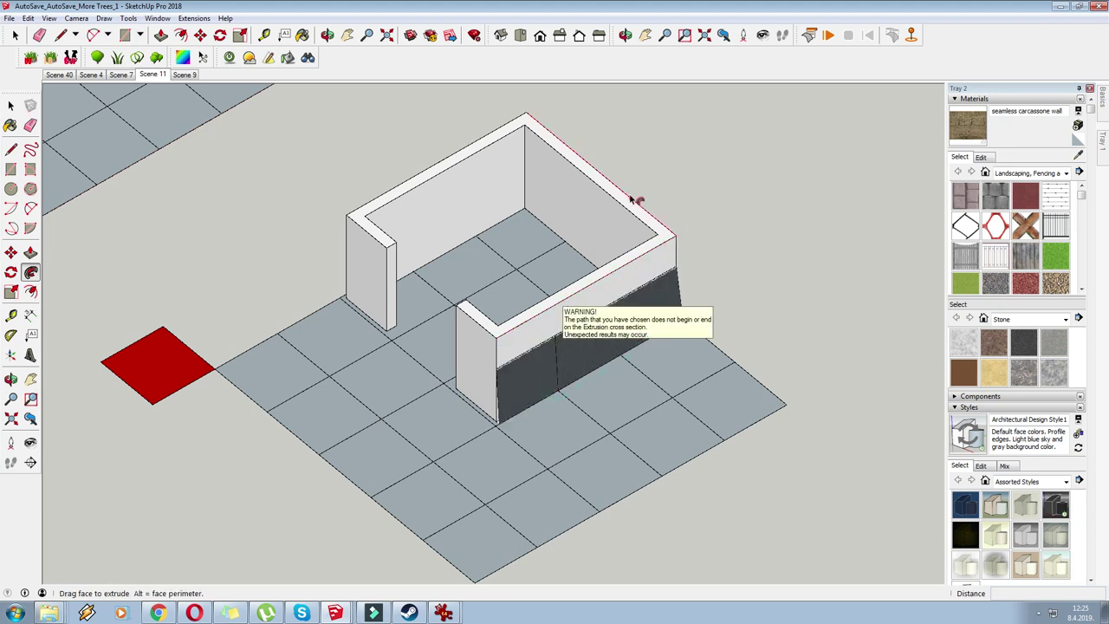
pyautogui.moveTo(367, 237); pyautogui.dragTo(383, 247)
pyautogui.scroll(5, 455, 475)
pyautogui.press('p')
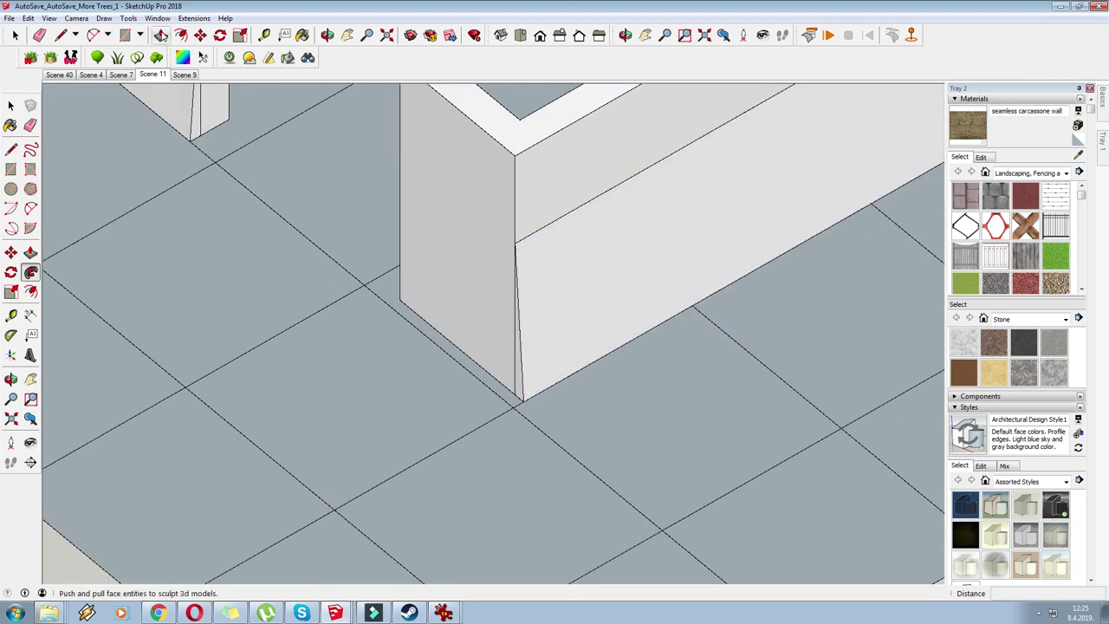
# Push the sloped base's end back along the long side wall and extrude it with Follow Me around the corner to the front opening.
pyautogui.moveTo(545, 387); pyautogui.dragTo(619, 290)
pyautogui.click(618, 290)
pyautogui.press('e')
pyautogui.click(30, 272)
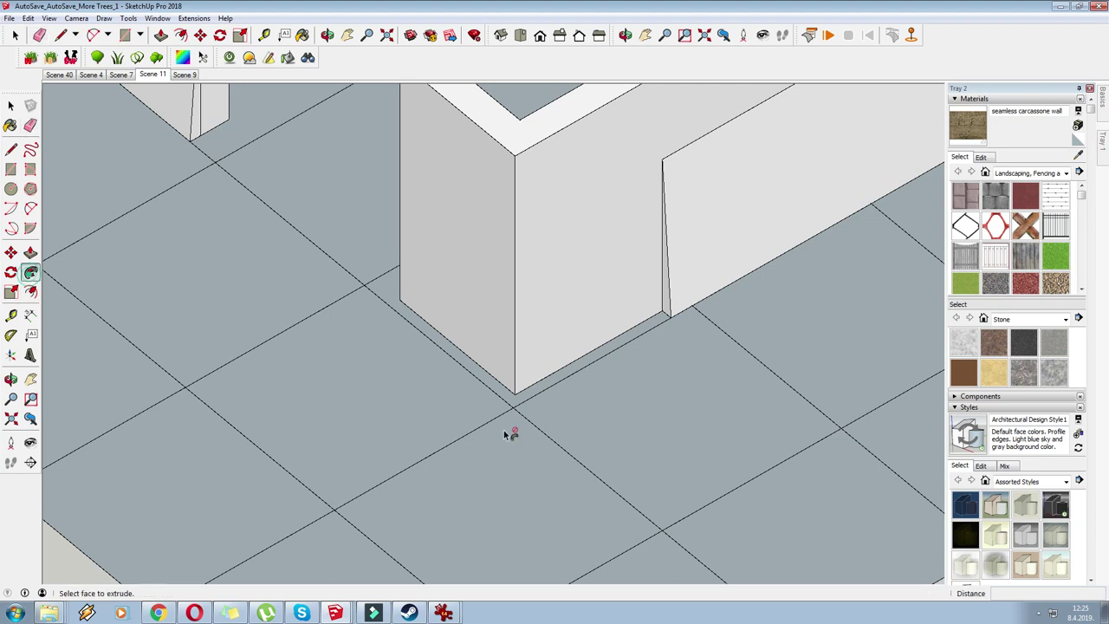
pyautogui.scroll(-2, 618, 434)
pyautogui.moveTo(571, 220)
pyautogui.mouseDown()
pyautogui.moveTo(543, 221)
pyautogui.moveTo(671, 351)
pyautogui.moveTo(606, 364)
pyautogui.moveTo(529, 404)
pyautogui.moveTo(450, 336)
pyautogui.moveTo(527, 404)
pyautogui.mouseUp()
pyautogui.scroll(-4, 527, 404)
# Erase the seam line on the sloped lower face of the long side wall.
pyautogui.click(39, 35)
pyautogui.scroll(2, 414, 277)
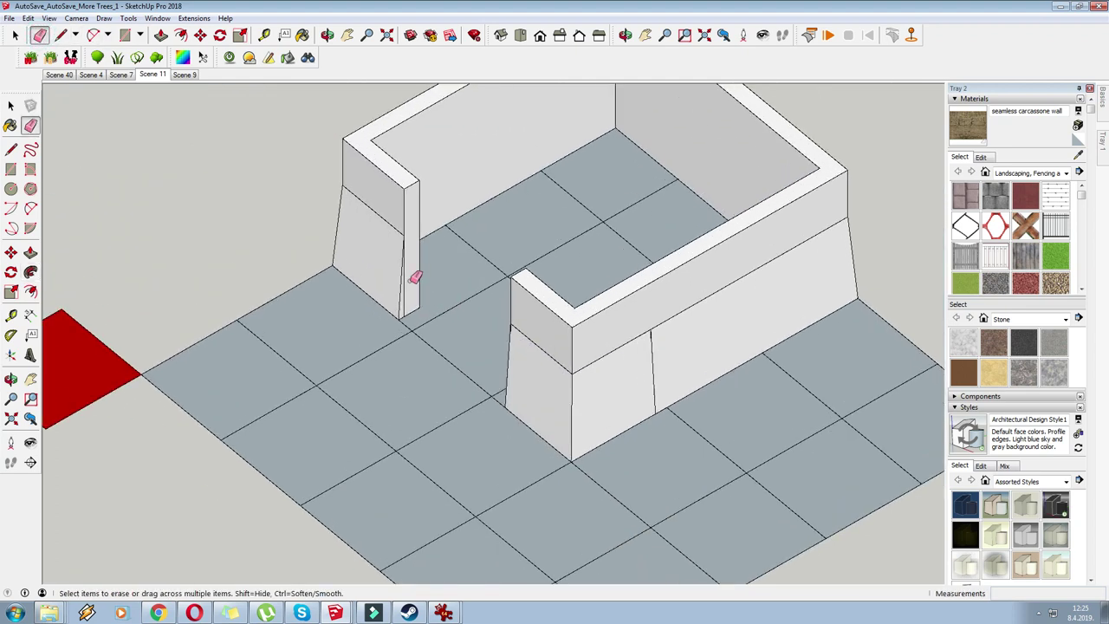
pyautogui.click(650, 381)
pyautogui.scroll(-1, 574, 419)
pyautogui.moveTo(574, 419)
pyautogui.mouseDown(button='middle')
pyautogui.moveTo(733, 228)
pyautogui.moveTo(535, 428)
pyautogui.mouseUp(button='middle')
pyautogui.scroll(-3, 546, 418)
pyautogui.moveTo(559, 385)
pyautogui.mouseDown(button='middle')
pyautogui.moveTo(638, 364)
pyautogui.moveTo(649, 372)
pyautogui.moveTo(627, 349)
pyautogui.mouseUp(button='middle')
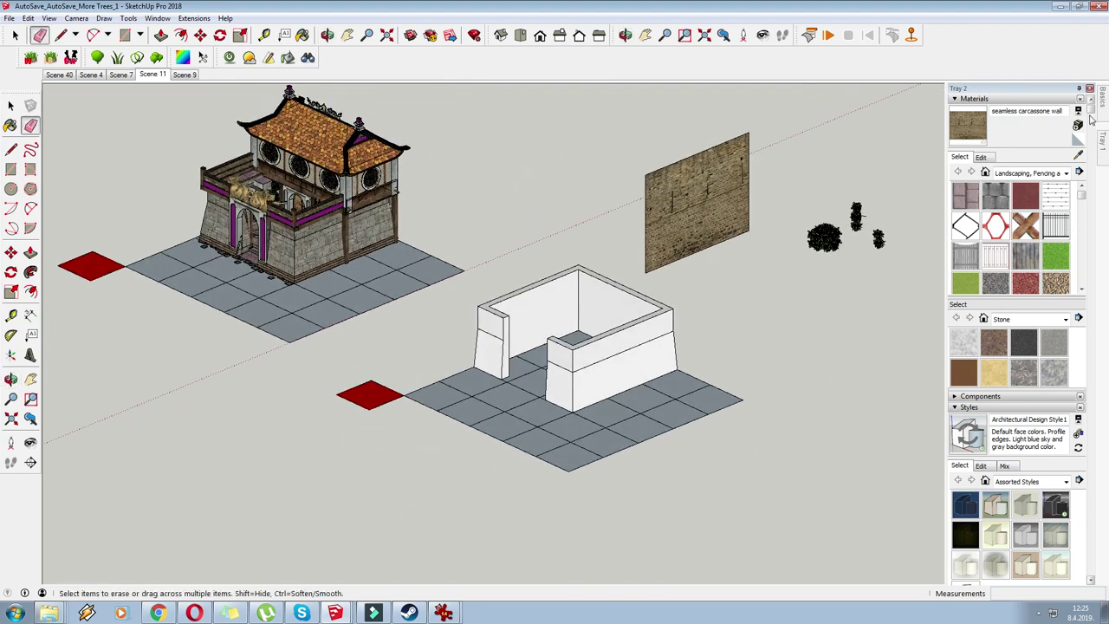
# Explode the imported stone wall texture image into an ordinary textured face.
pyautogui.press('space')
pyautogui.rightClick(726, 188)
pyautogui.click(756, 258)
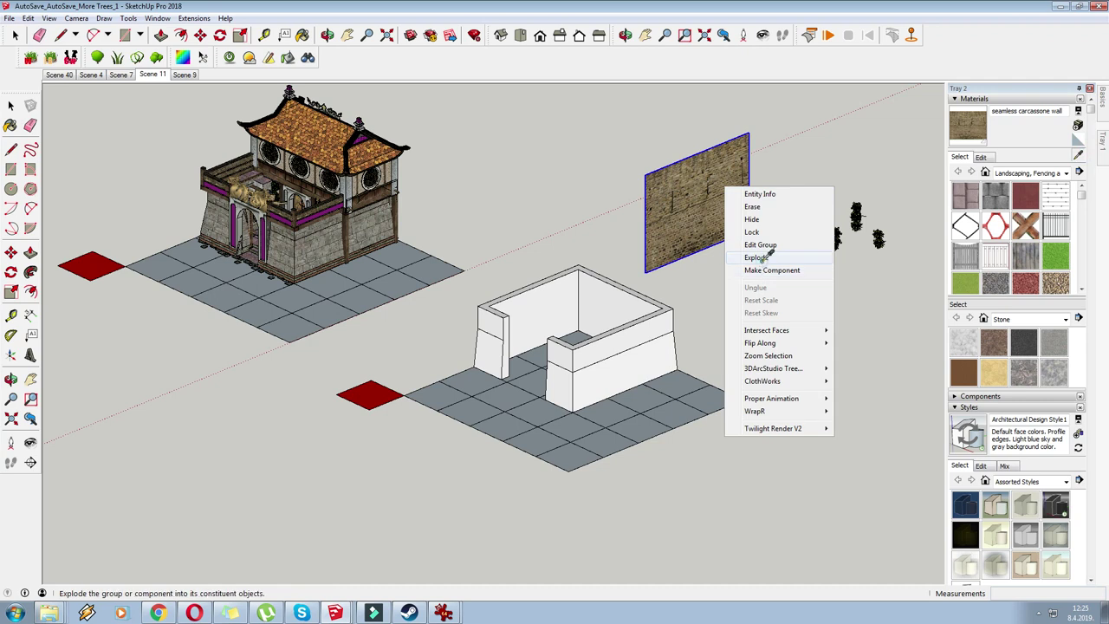
# Sample the seamless carcassone wall material and paint the upper and lower outer faces of the long side wall.
pyautogui.click(1080, 154)
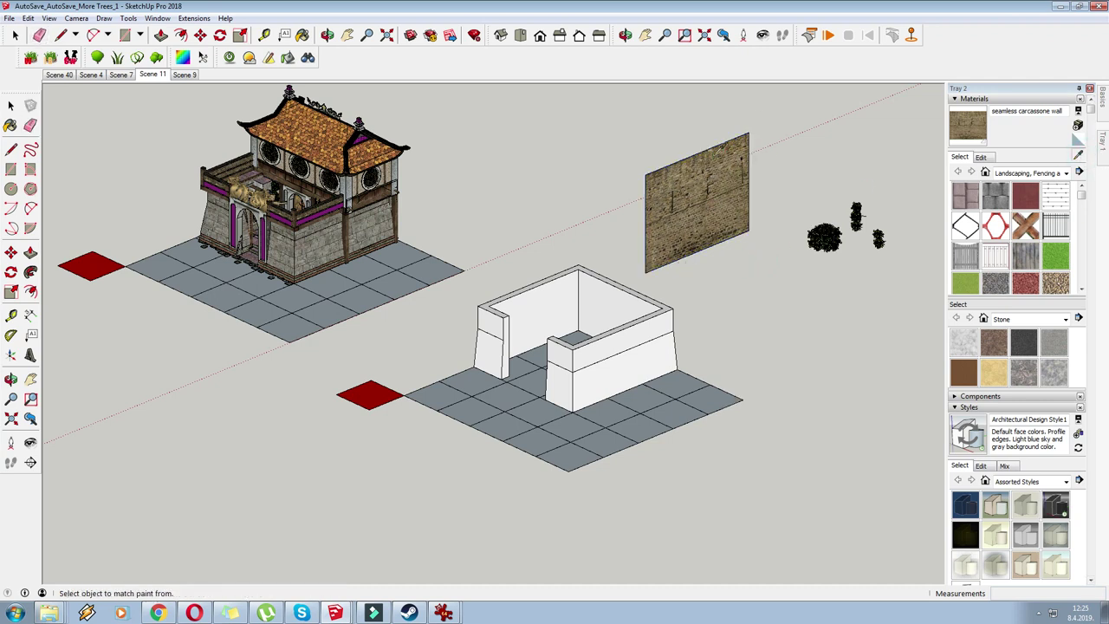
pyautogui.press('b')
pyautogui.scroll(3, 668, 341)
pyautogui.click(651, 342)
pyautogui.click(631, 321)
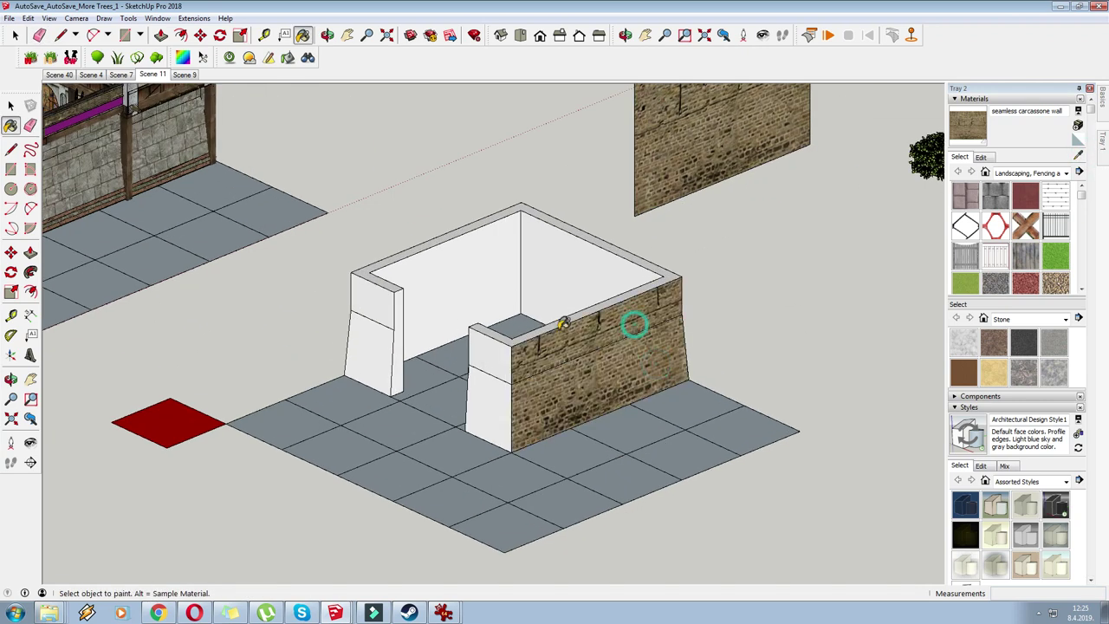
pyautogui.scroll(3, 569, 349)
# Paint the two visible inner wall faces with the seamless carcassone wall material.
pyautogui.rightClick(644, 295)
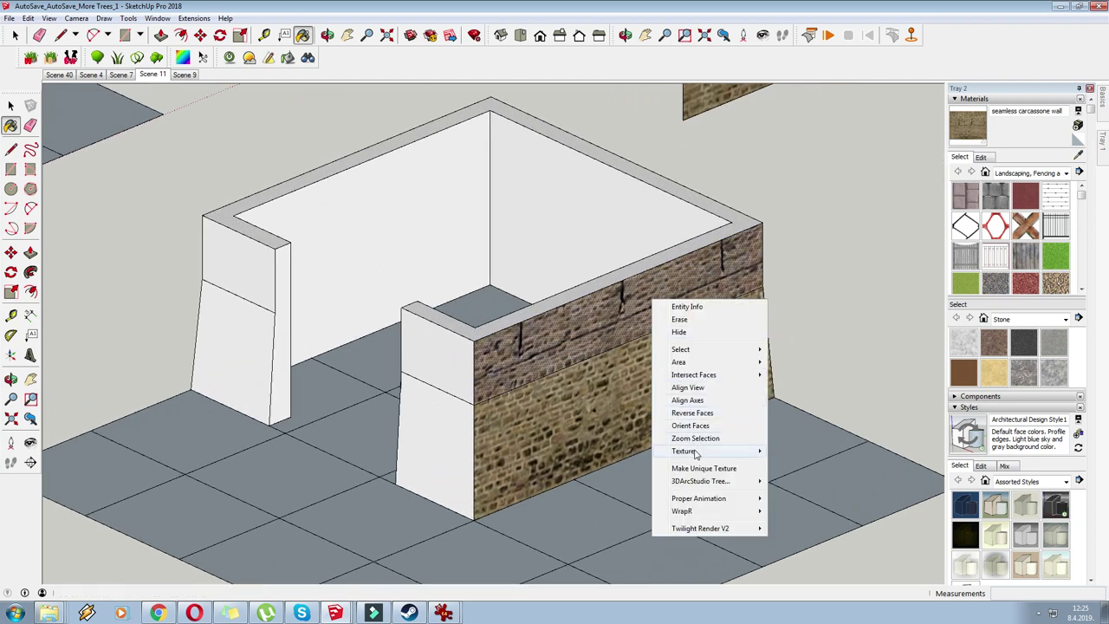
pyautogui.click(855, 160)
pyautogui.click(407, 256)
pyautogui.click(545, 195)
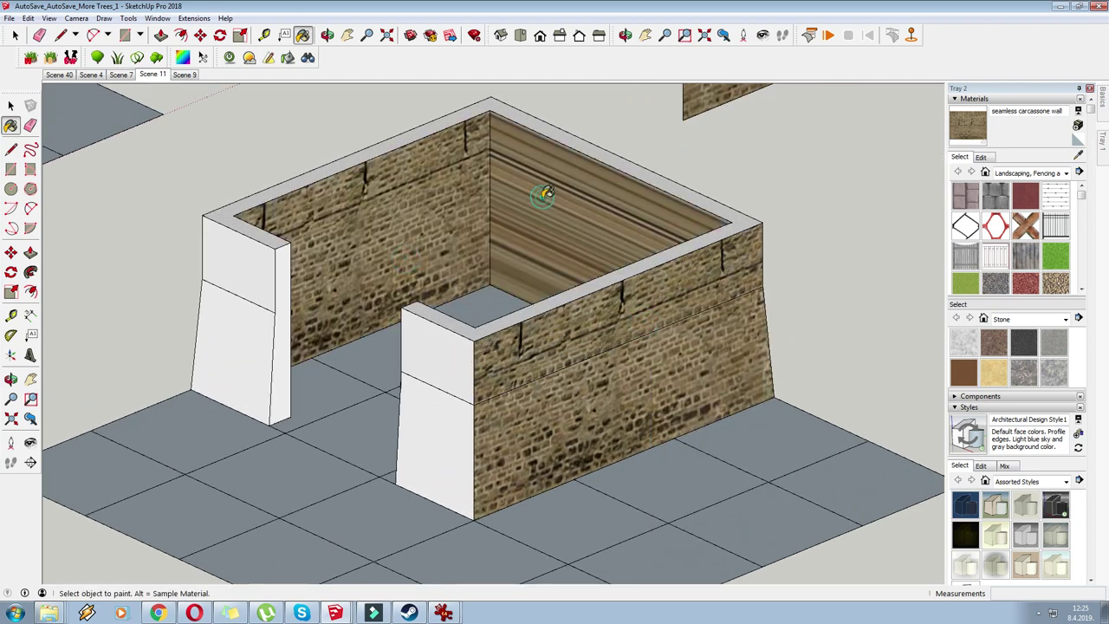
pyautogui.rightClick(546, 185)
pyautogui.click(598, 111)
pyautogui.scroll(-3, 493, 316)
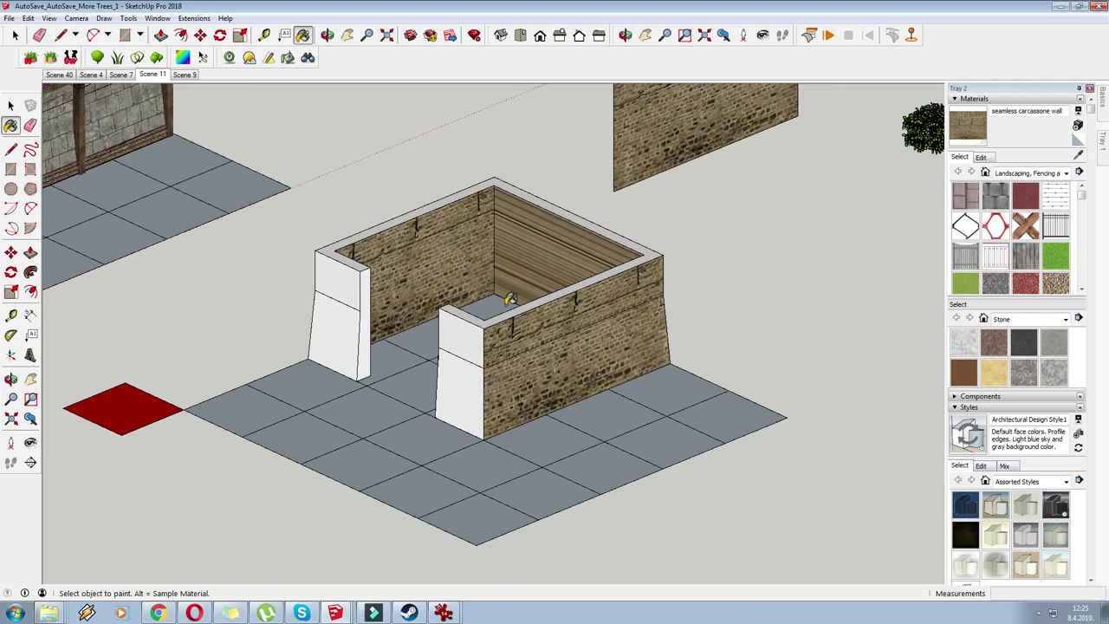
pyautogui.moveTo(443, 282); pyautogui.dragTo(436, 295, button='middle')
pyautogui.scroll(-3, 437, 295)
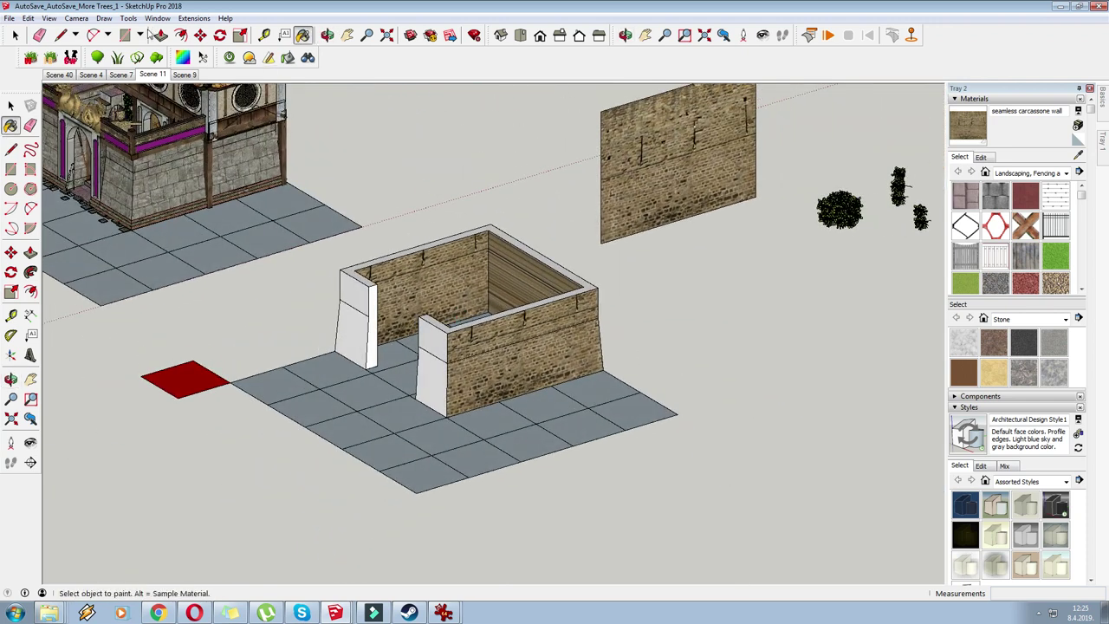
# Copy the stone texture face to the rear base corner of the long side wall.
pyautogui.click(199, 35)
pyautogui.rightClick(673, 175)
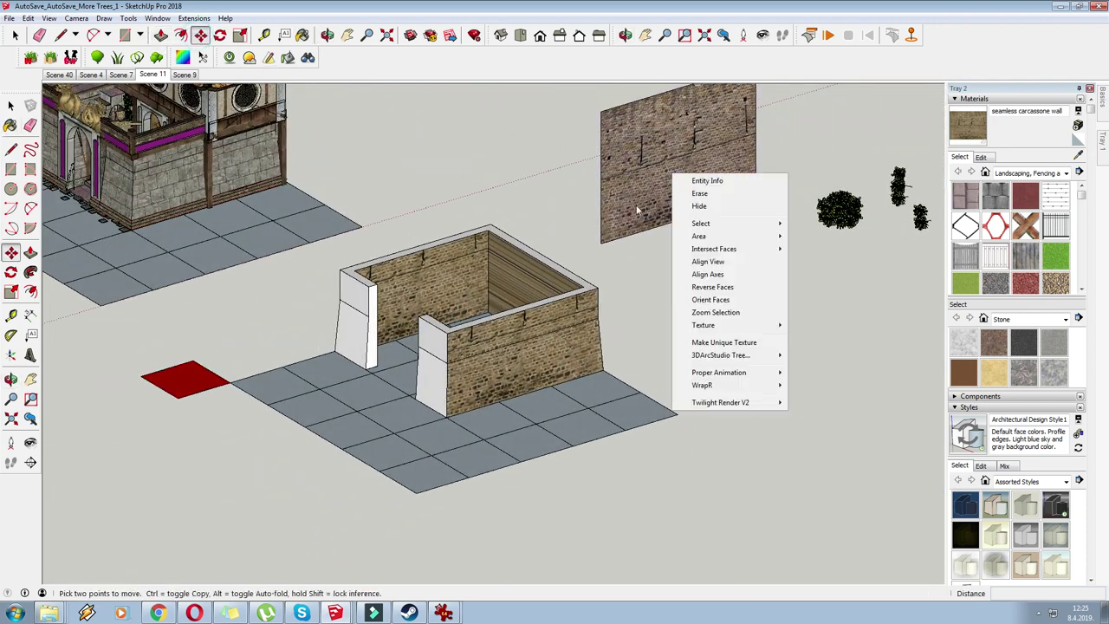
pyautogui.click(600, 245)
pyautogui.press('ctrl')
pyautogui.click(639, 355)
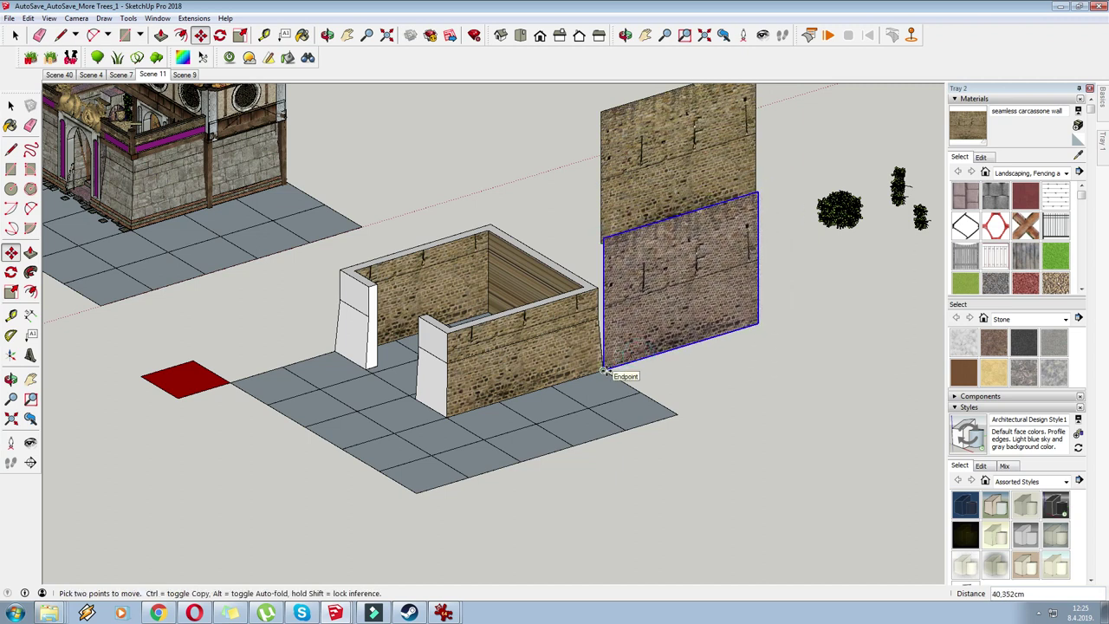
pyautogui.click(604, 370)
pyautogui.moveTo(604, 370); pyautogui.dragTo(632, 400, button='middle')
pyautogui.scroll(-1, 1090, 160)
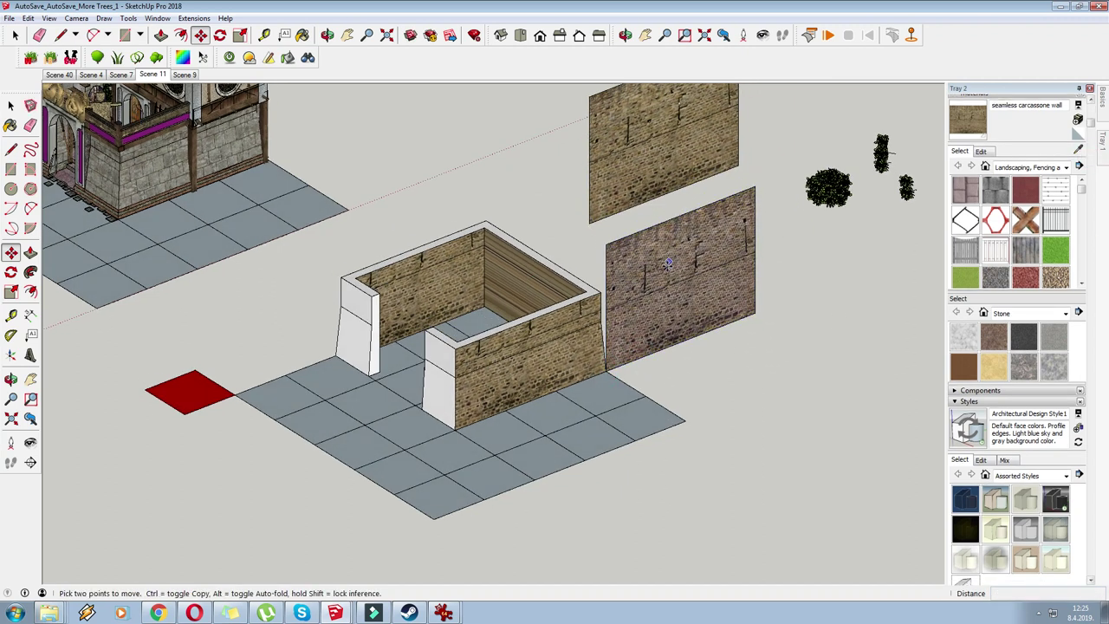
# Repaint the long side wall's sloped lower face from the copied texture face and turn off the Projected option for its texture.
pyautogui.click(1076, 151)
pyautogui.click(672, 295)
pyautogui.click(594, 336)
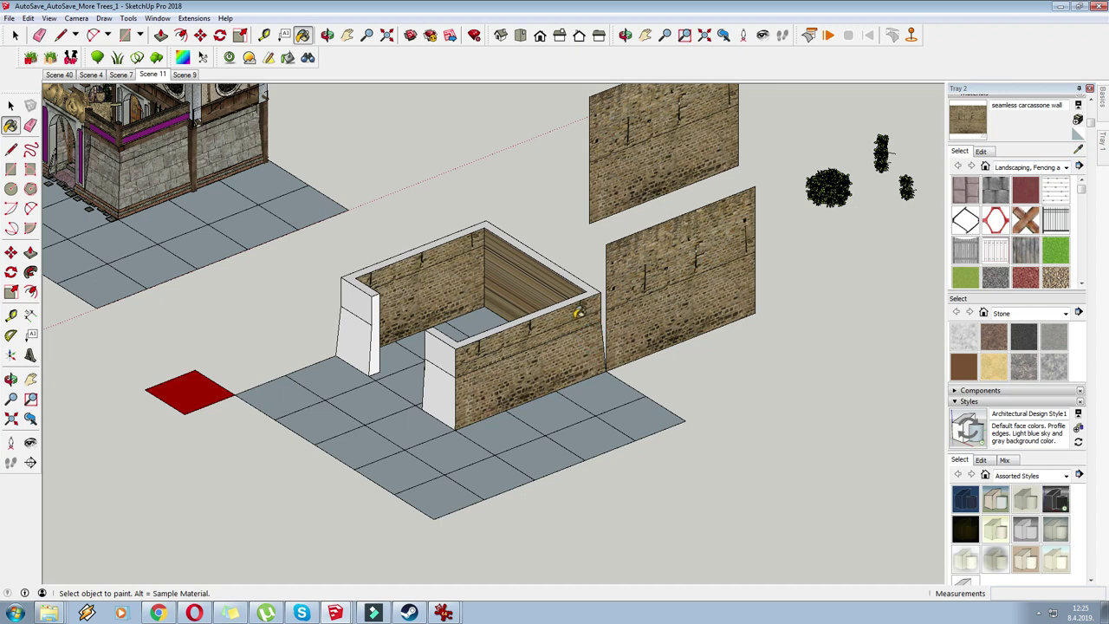
pyautogui.scroll(3, 575, 314)
pyautogui.rightClick(572, 341)
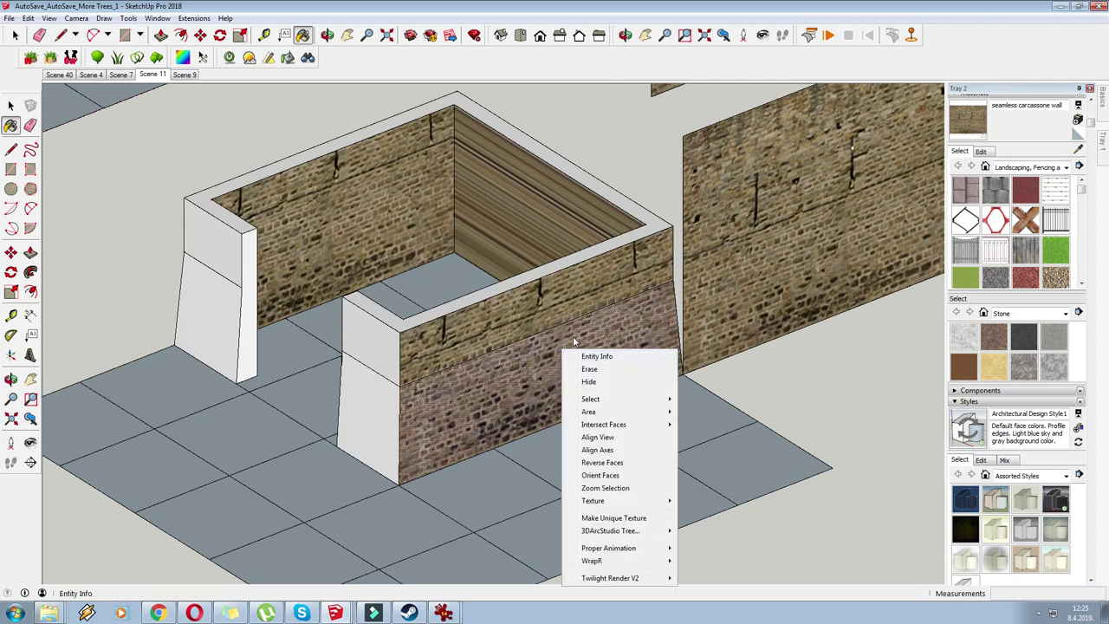
pyautogui.click(611, 500)
pyautogui.click(708, 532)
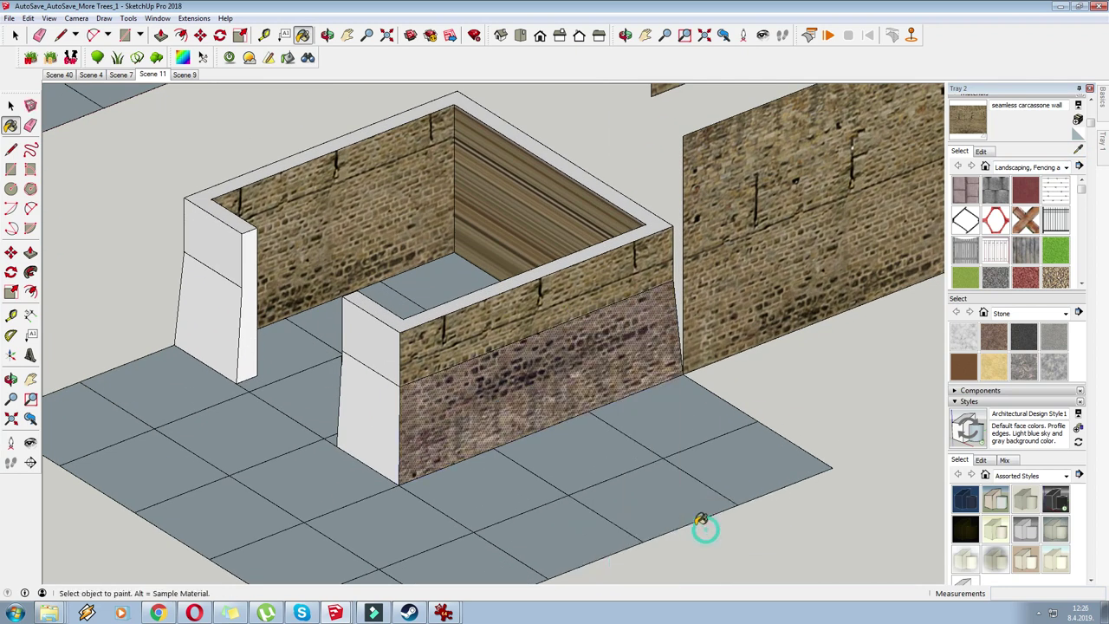
# Reposition the stone texture on the sloped lower face of the long side wall.
pyautogui.rightClick(532, 366)
pyautogui.moveTo(580, 515)
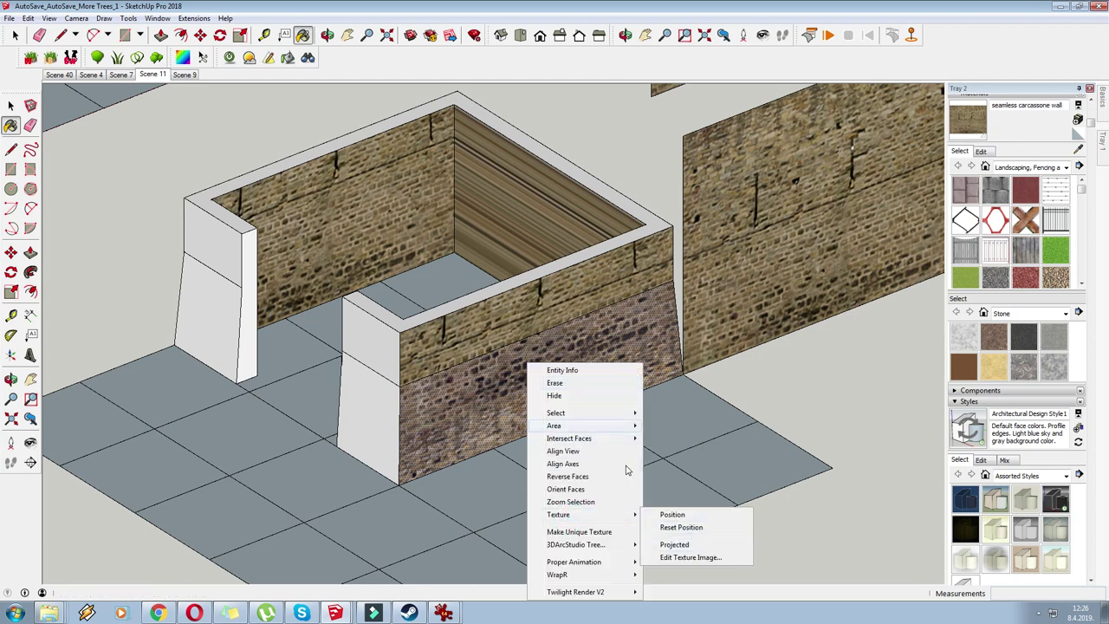
pyautogui.click(673, 515)
pyautogui.moveTo(600, 338); pyautogui.dragTo(636, 379)
pyautogui.moveTo(598, 369); pyautogui.dragTo(614, 328, button='middle')
pyautogui.press('Return')
# Sample the texture of the sloped lower face and paint the upper face of the long side wall with it.
pyautogui.click(1077, 150)
pyautogui.click(620, 334)
pyautogui.click(606, 290)
# Shift the stone texture on the long side wall's upper face so the dark vertical slits fall outside it.
pyautogui.rightClick(587, 277)
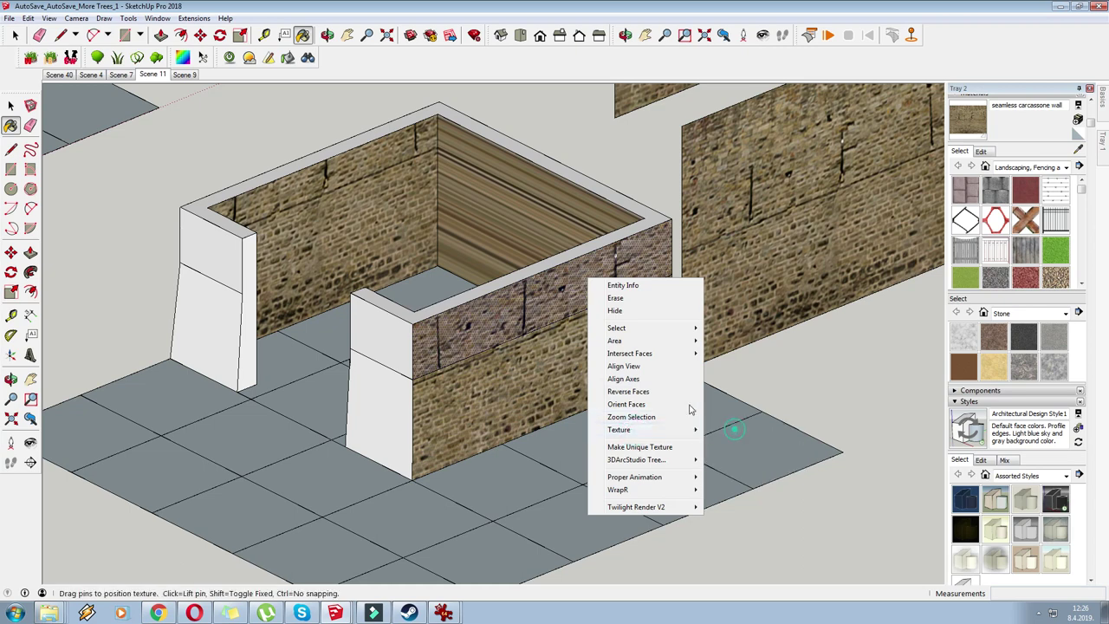
pyautogui.click(733, 430)
pyautogui.moveTo(540, 337); pyautogui.dragTo(543, 249)
pyautogui.moveTo(607, 300); pyautogui.dragTo(560, 289, button='middle')
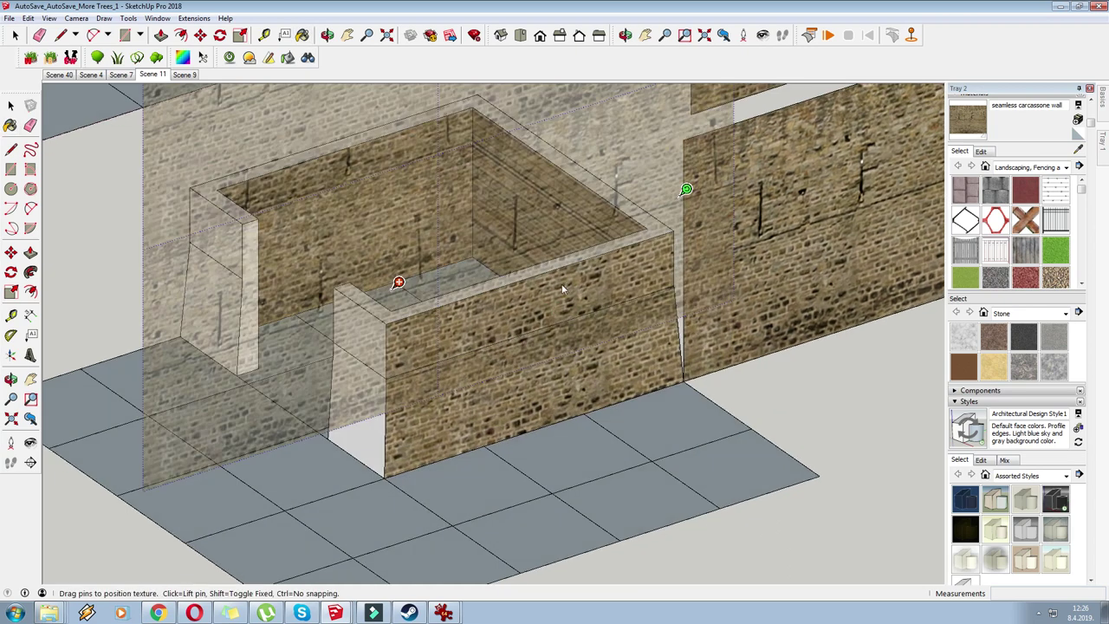
pyautogui.moveTo(560, 290); pyautogui.dragTo(556, 302)
pyautogui.moveTo(577, 303); pyautogui.dragTo(525, 297, button='middle')
pyautogui.moveTo(519, 301); pyautogui.dragTo(590, 306)
pyautogui.moveTo(542, 310); pyautogui.dragTo(639, 300, button='middle')
pyautogui.rightClick(639, 300)
pyautogui.click(651, 309)
# Paint the two visible inner wall faces and the upper and lower front faces on both sides of the opening with the stone material.
pyautogui.click(356, 199)
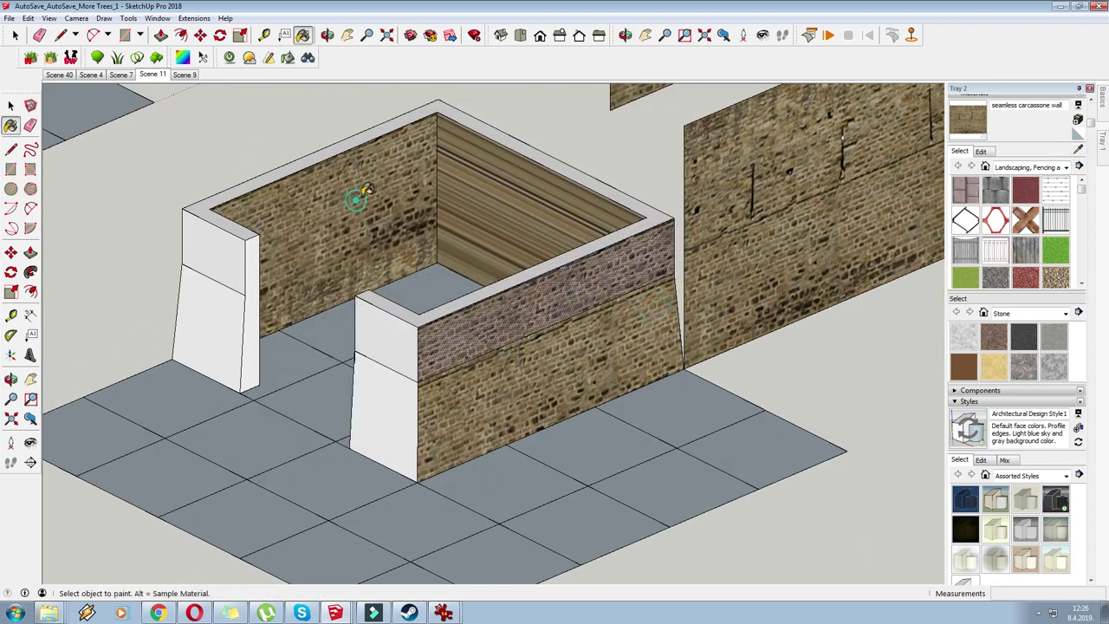
pyautogui.click(472, 179)
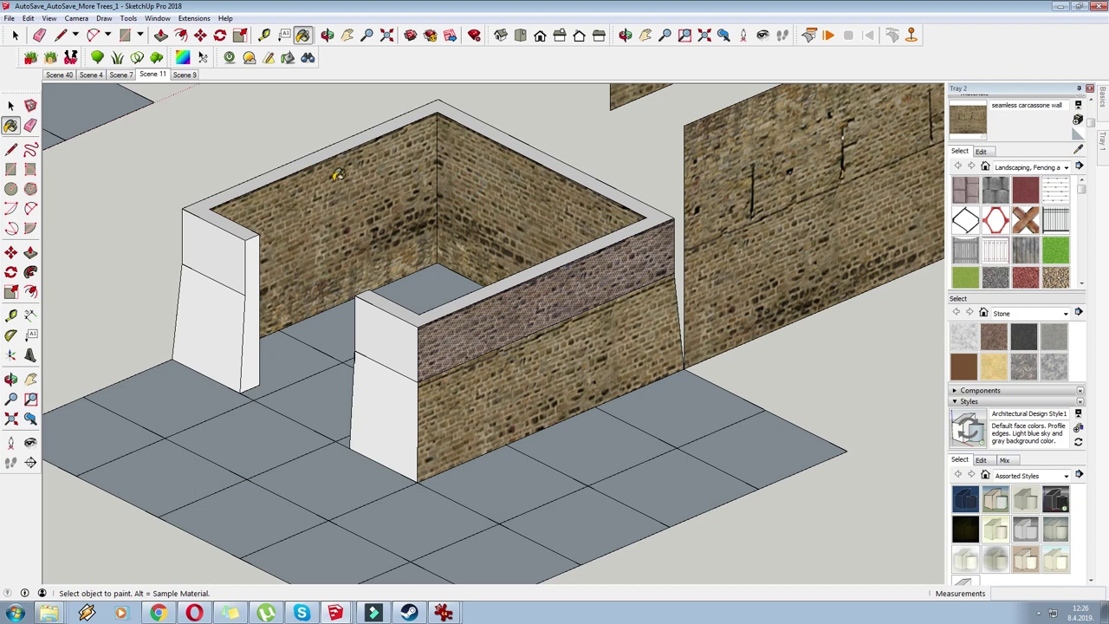
pyautogui.scroll(-2, 381, 260)
pyautogui.scroll(3, 258, 286)
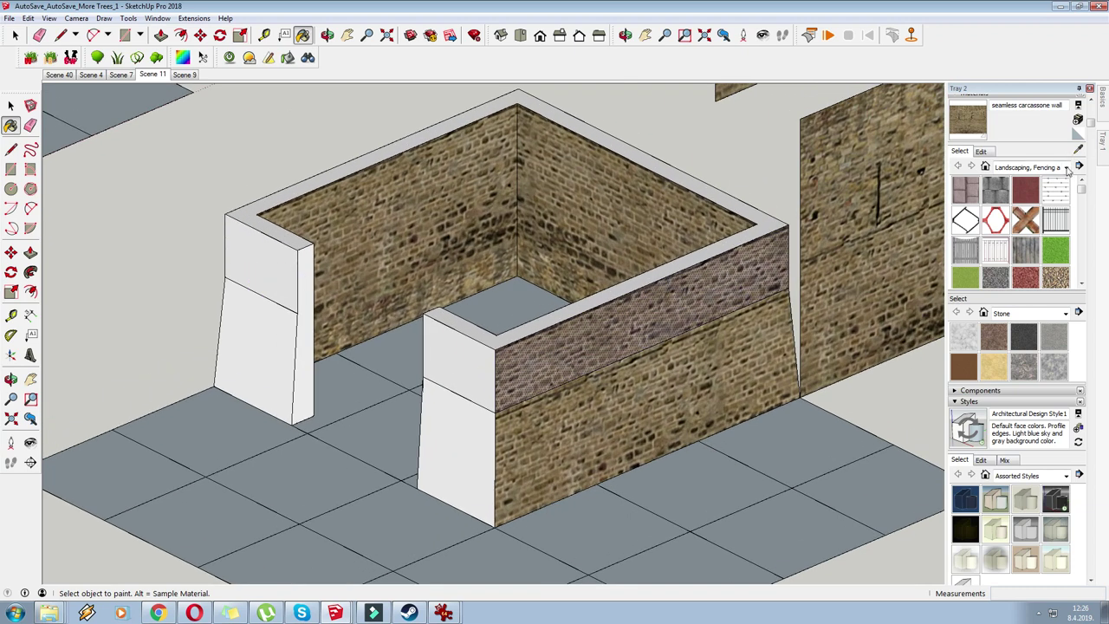
pyautogui.click(456, 369)
pyautogui.click(284, 277)
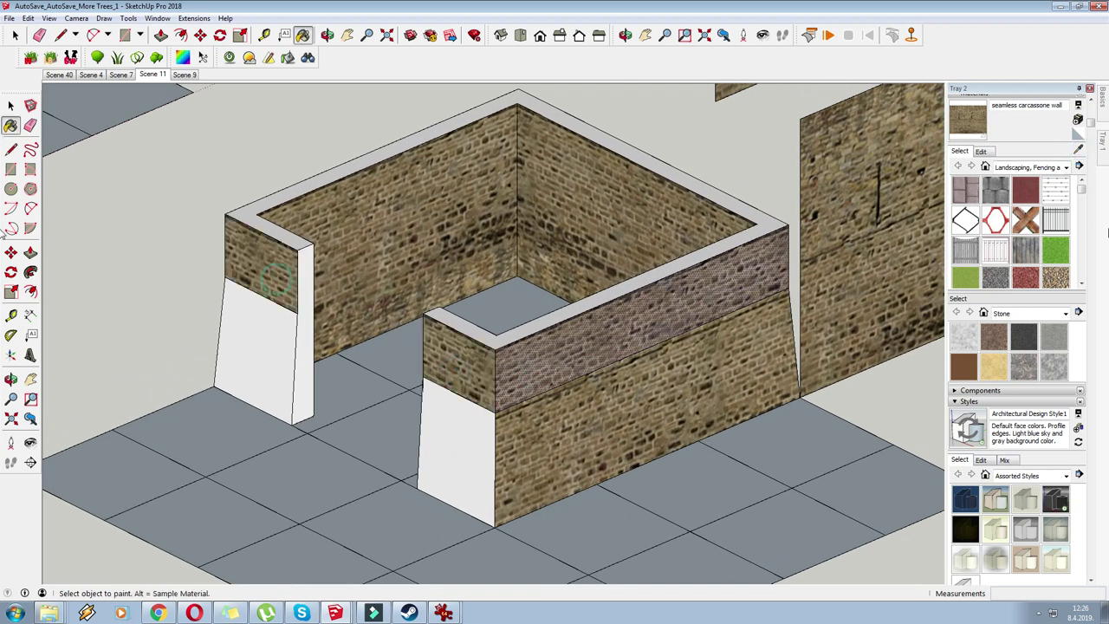
pyautogui.click(462, 436)
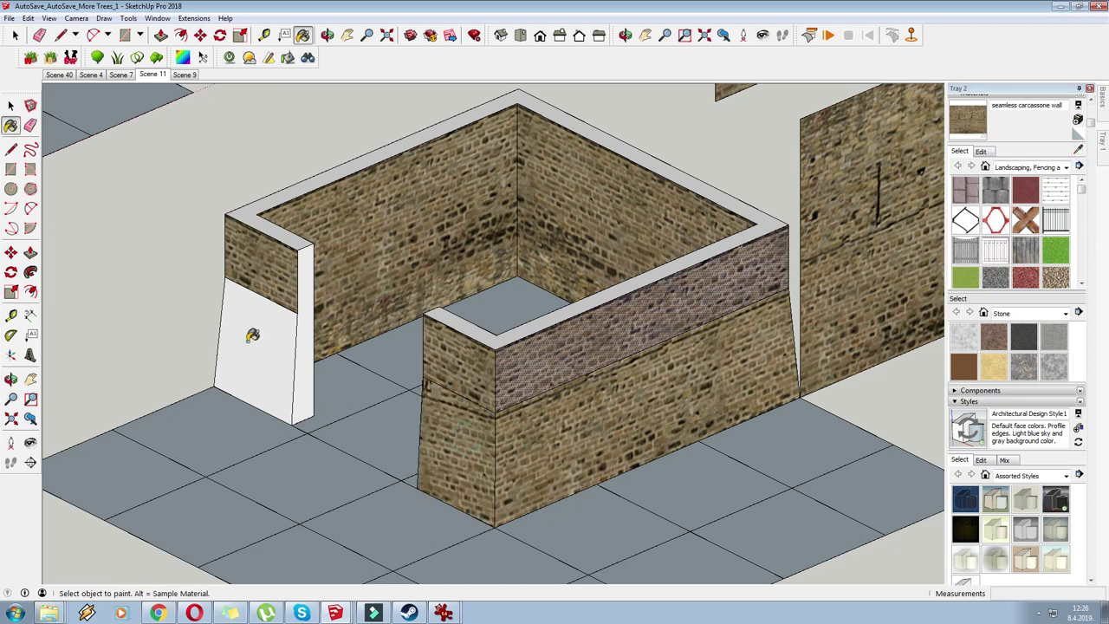
pyautogui.click(260, 337)
# Reposition the stone texture on the sloped lower front face next to the long side wall, moving the dark marks off it.
pyautogui.scroll(4, 364, 329)
pyautogui.rightClick(543, 400)
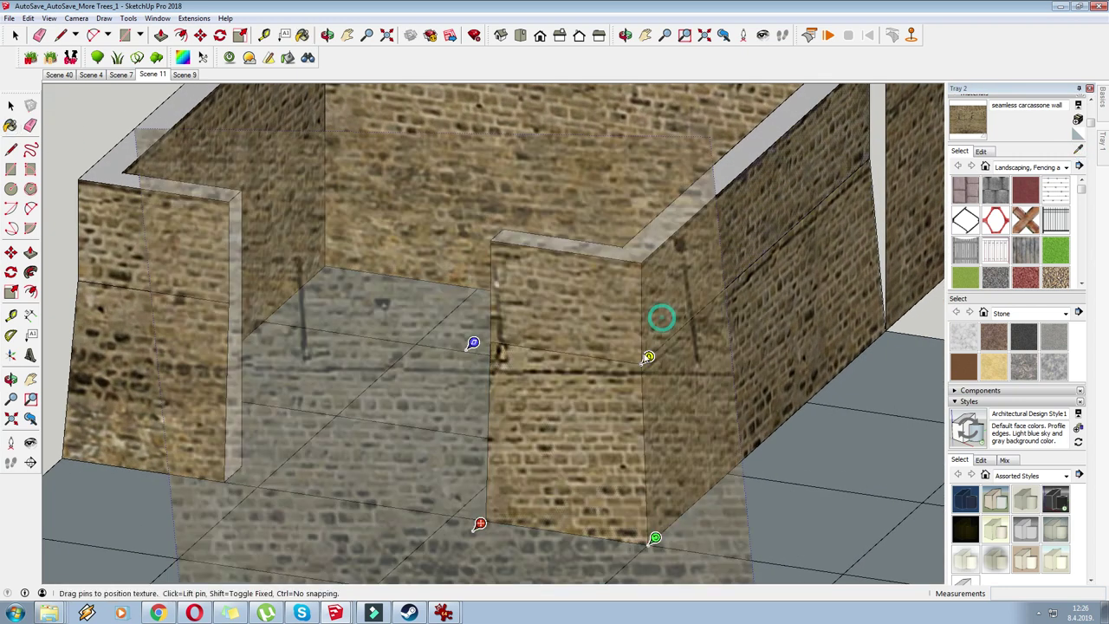
pyautogui.scroll(-2, 613, 501)
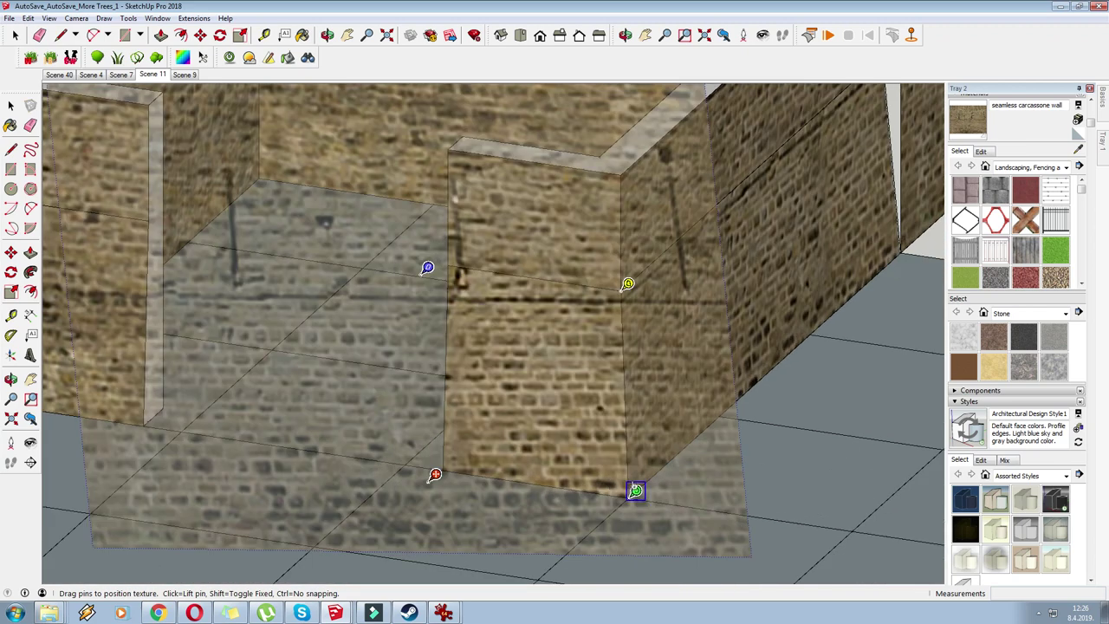
pyautogui.moveTo(634, 490); pyautogui.dragTo(635, 521)
pyautogui.moveTo(580, 425); pyautogui.dragTo(556, 389)
pyautogui.rightClick(507, 337)
pyautogui.click(522, 343)
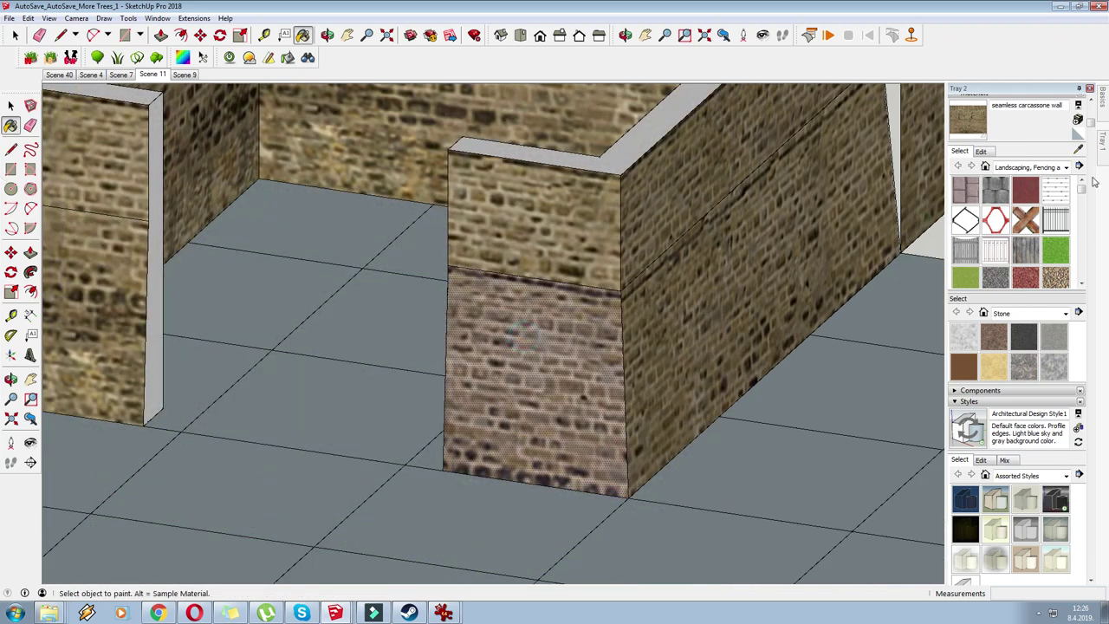
# Paint the far front wall's sloped face, its end face at the opening and the wall tops with the stone material.
pyautogui.click(103, 286)
pyautogui.click(156, 242)
pyautogui.scroll(-3, 536, 459)
pyautogui.moveTo(536, 459); pyautogui.dragTo(399, 490, button='middle')
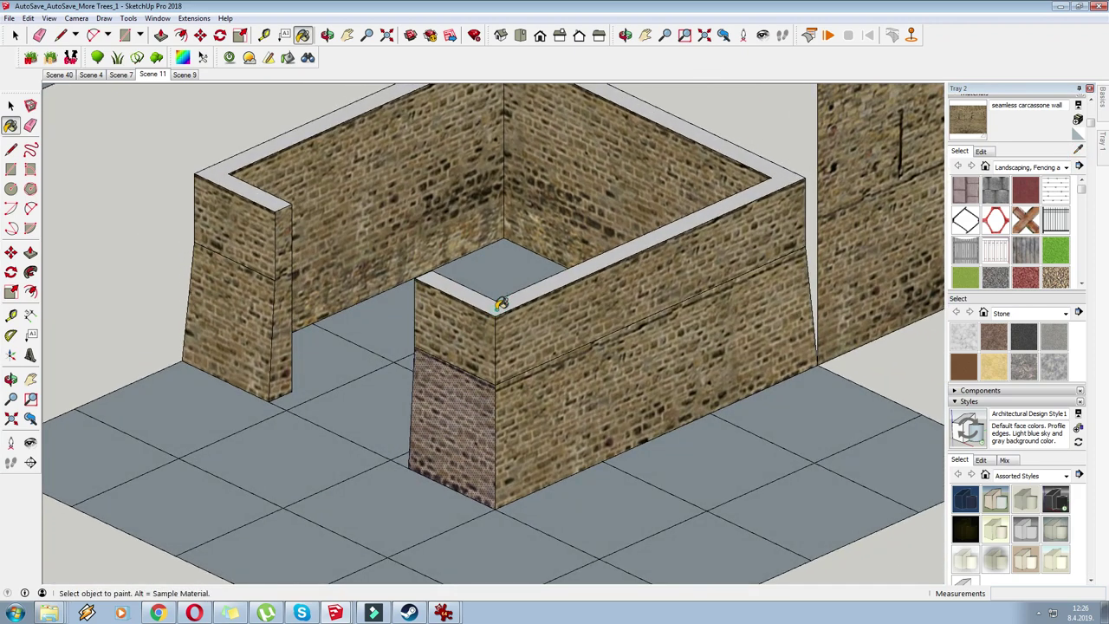
pyautogui.scroll(-5, 501, 303)
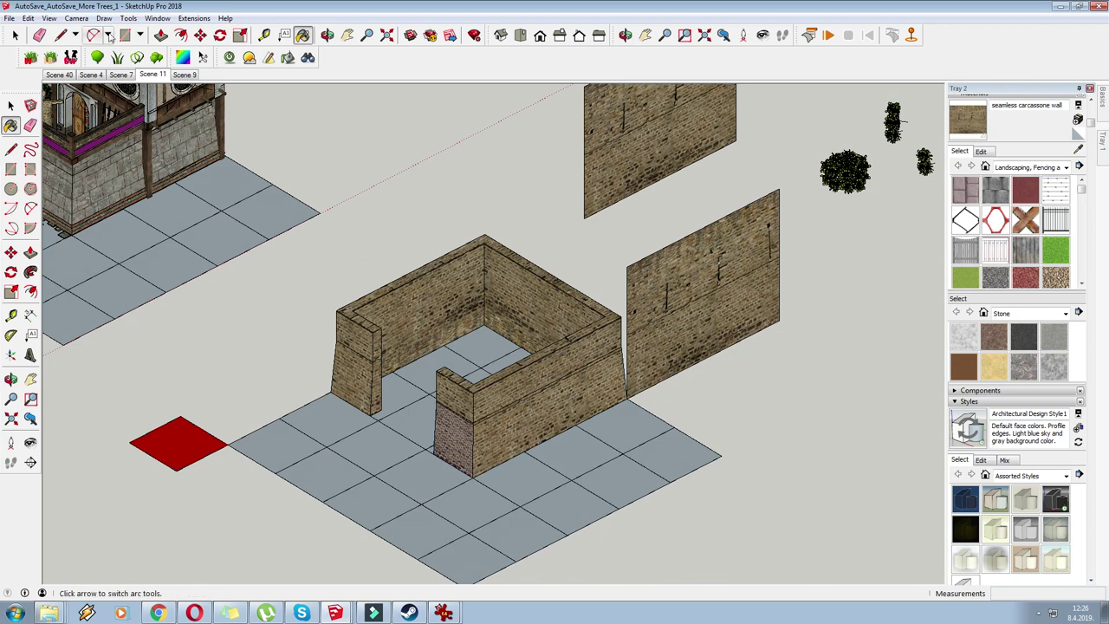
pyautogui.click(199, 38)
pyautogui.rightClick(709, 307)
pyautogui.click(664, 345)
pyautogui.press('ctrl')
pyautogui.click(773, 393)
pyautogui.press('Escape')
# Erase the copied texture face standing beside the long side wall.
pyautogui.press('e')
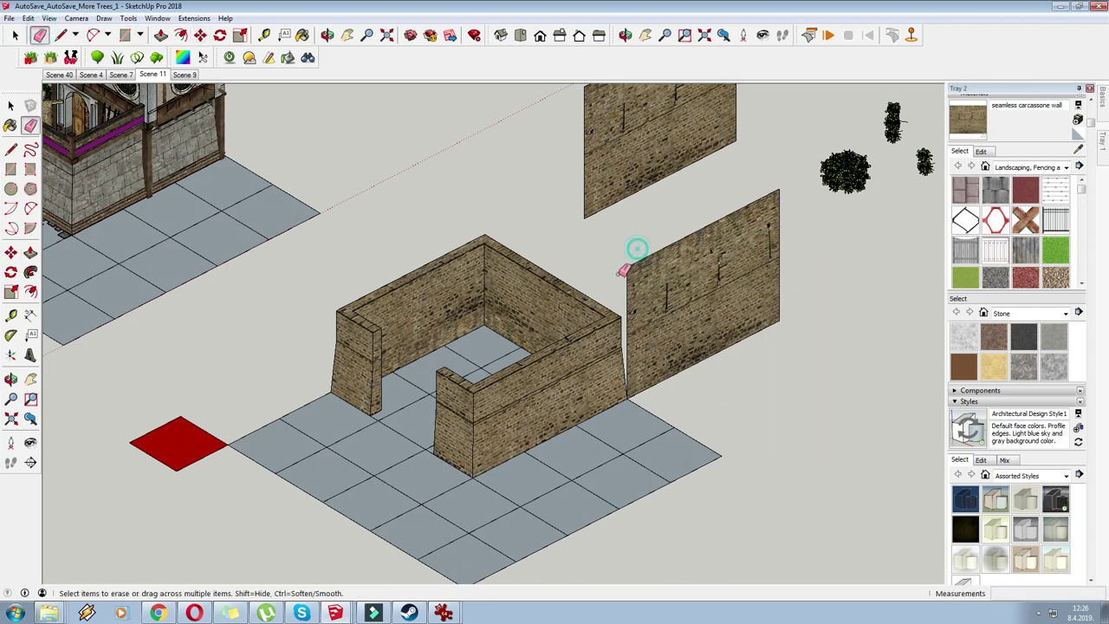
pyautogui.moveTo(634, 259); pyautogui.dragTo(781, 195)
pyautogui.click(623, 282)
pyautogui.moveTo(625, 277)
pyautogui.mouseDown(button='middle')
pyautogui.moveTo(739, 243)
pyautogui.moveTo(635, 266)
pyautogui.mouseUp(button='middle')
# Enlarge and reposition the stone texture on the upper face of the long side wall.
pyautogui.scroll(2, 351, 408)
pyautogui.scroll(2, 734, 394)
pyautogui.scroll(-2, 735, 394)
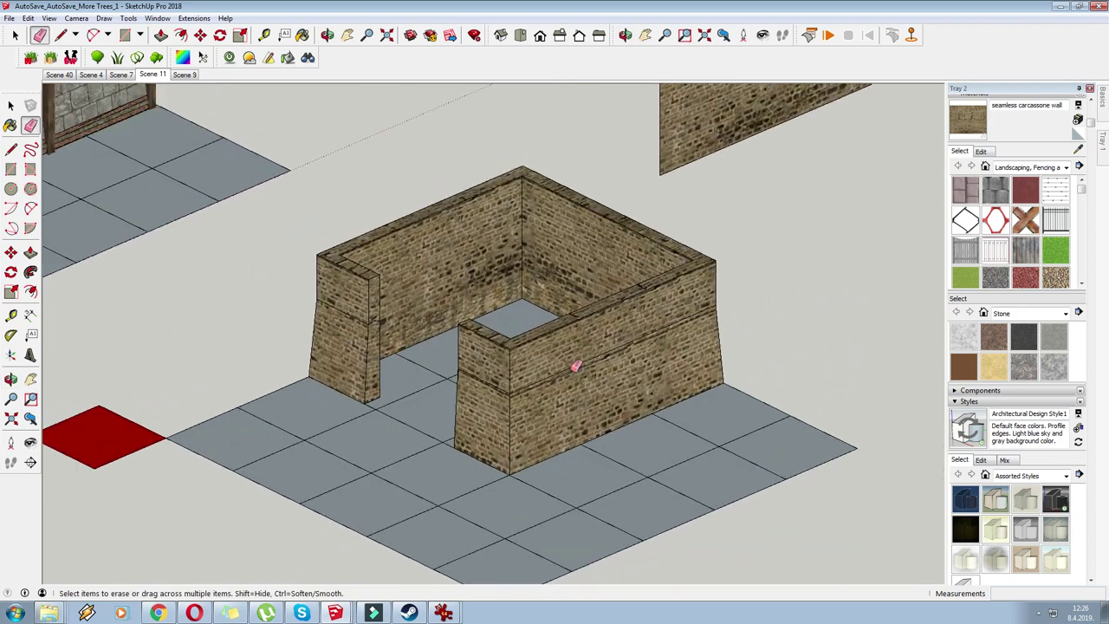
pyautogui.scroll(2, 676, 408)
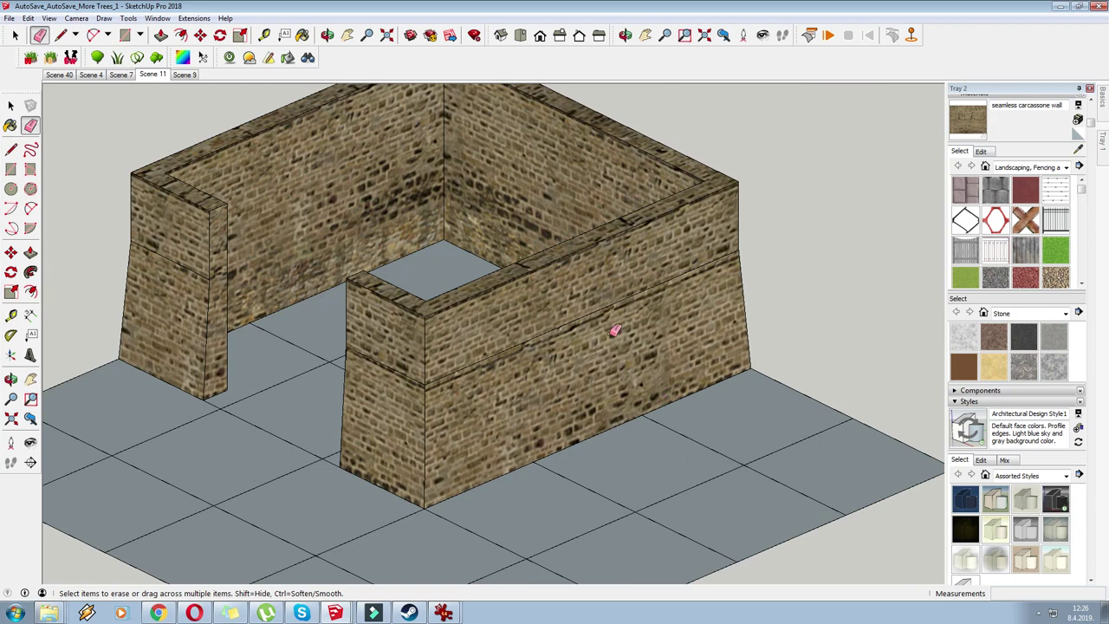
pyautogui.rightClick(579, 299)
pyautogui.moveTo(642, 446)
pyautogui.click(711, 444)
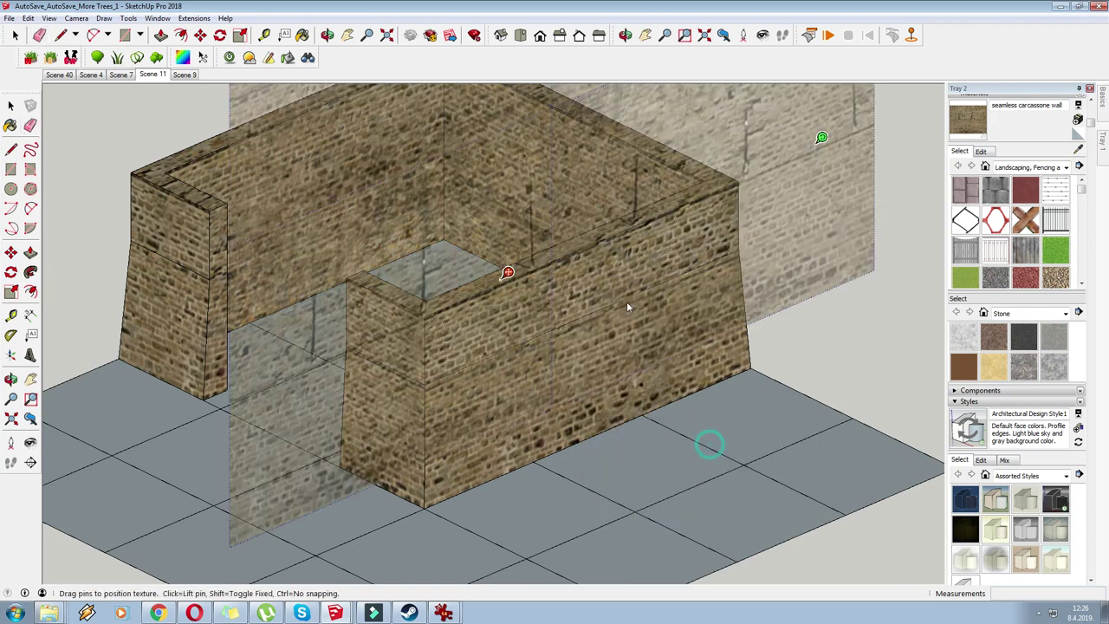
pyautogui.moveTo(772, 180); pyautogui.dragTo(870, 136)
pyautogui.moveTo(741, 265); pyautogui.dragTo(697, 281)
pyautogui.rightClick(688, 241)
pyautogui.click(718, 248)
# Paint the sloped lower face of the long side wall with the enlarged stone texture from the upper face.
pyautogui.press('e')
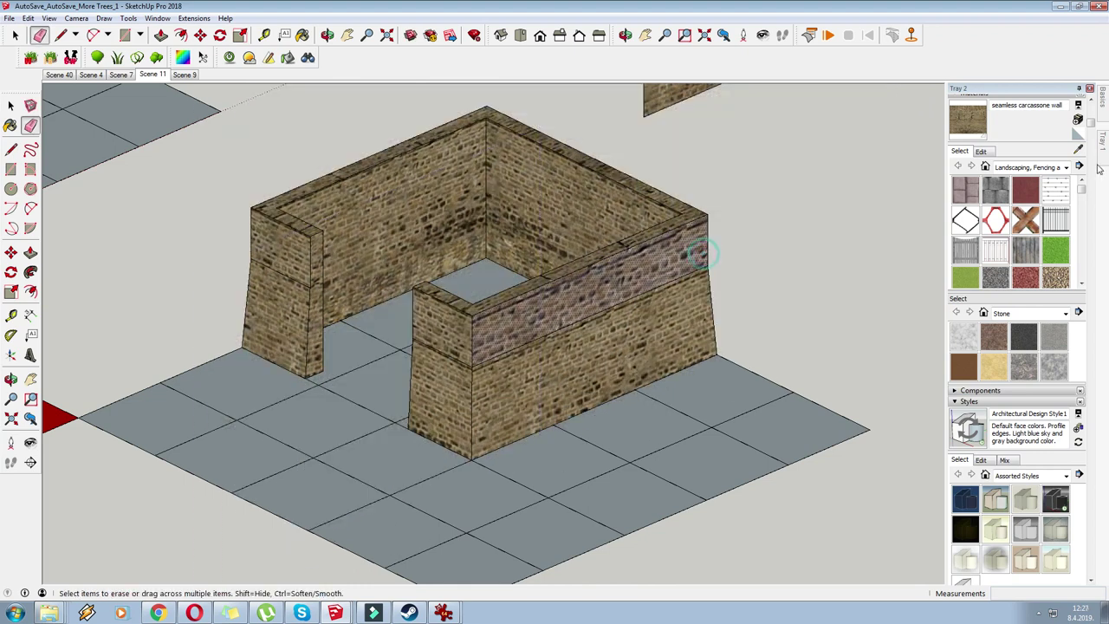
pyautogui.press('b')
pyautogui.click(676, 321)
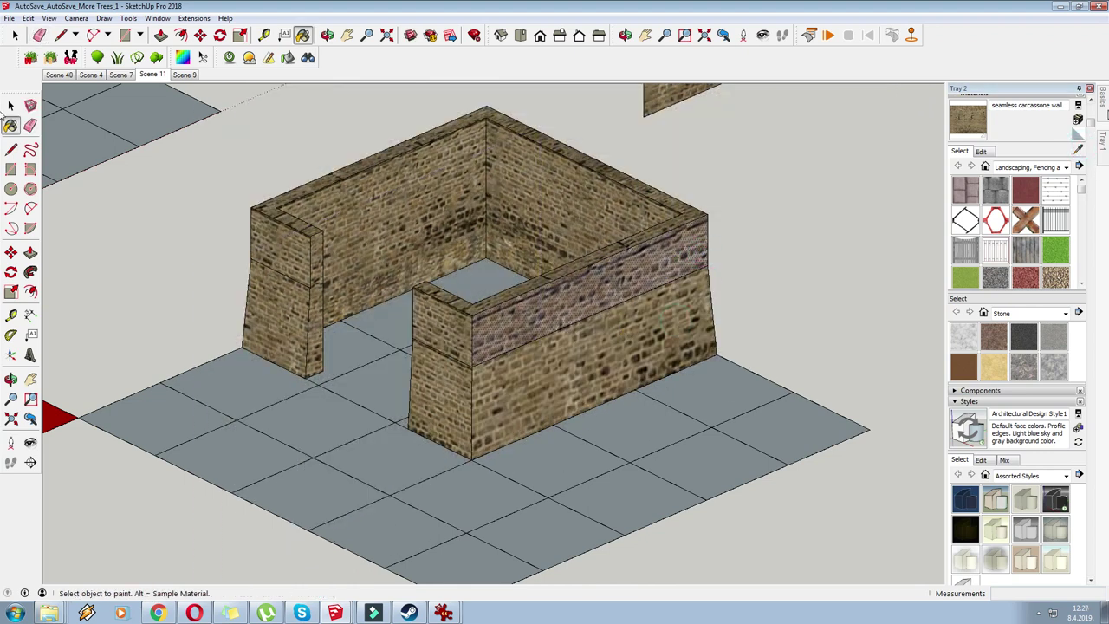
# Paint the inner faces of the two back walls and the upper and lower faces of both front walls with the enlarged stone texture.
pyautogui.click(434, 205)
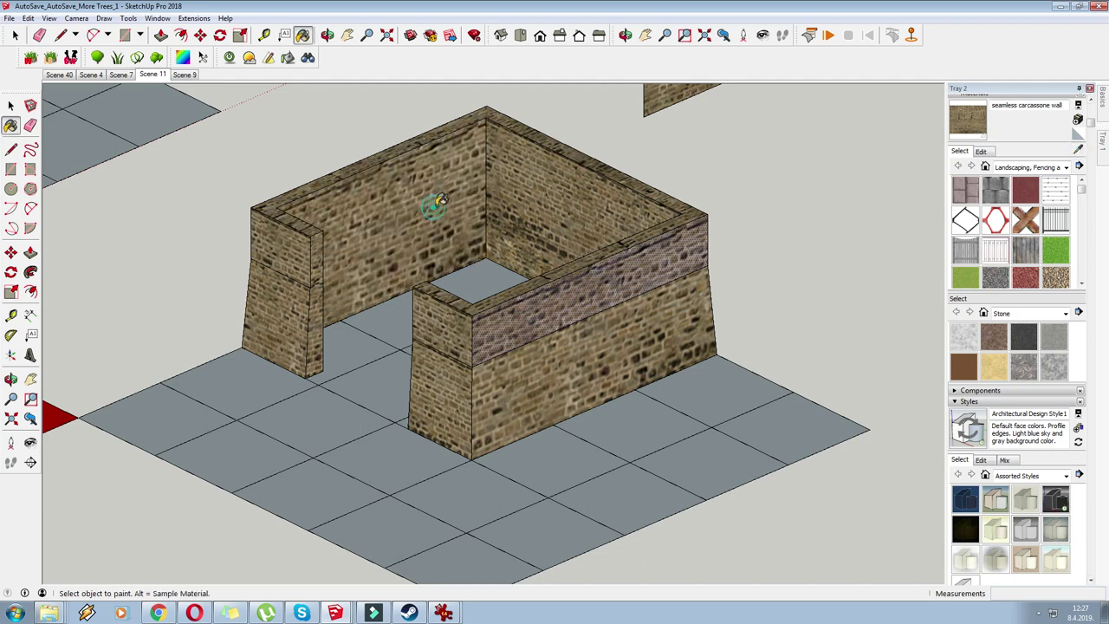
pyautogui.click(530, 196)
pyautogui.click(301, 263)
pyautogui.click(293, 339)
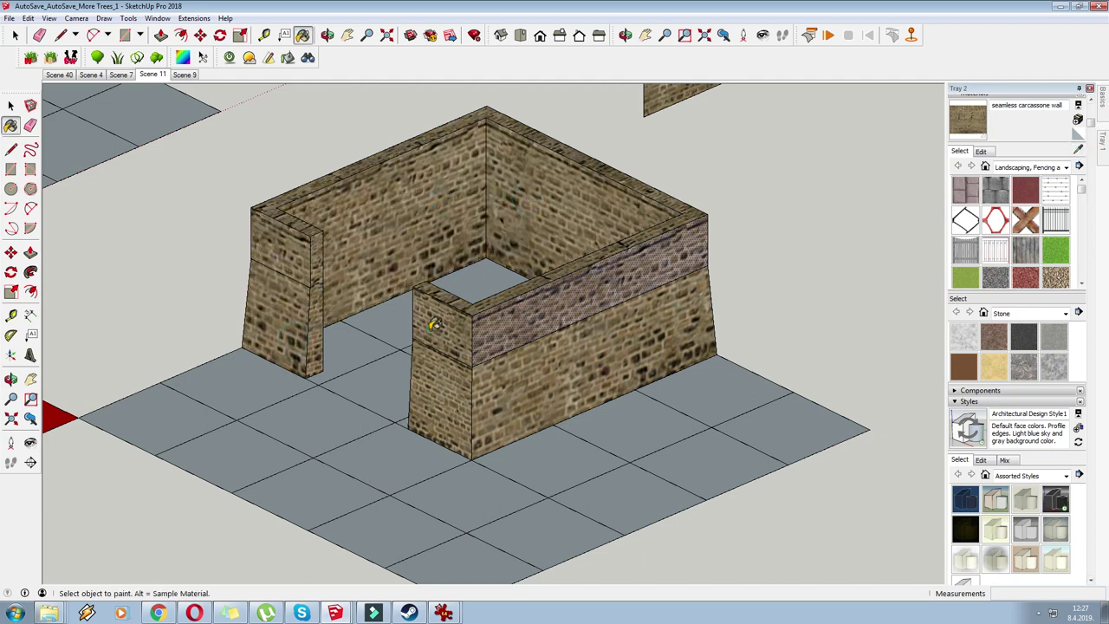
pyautogui.click(428, 331)
pyautogui.click(427, 387)
pyautogui.scroll(-4, 371, 322)
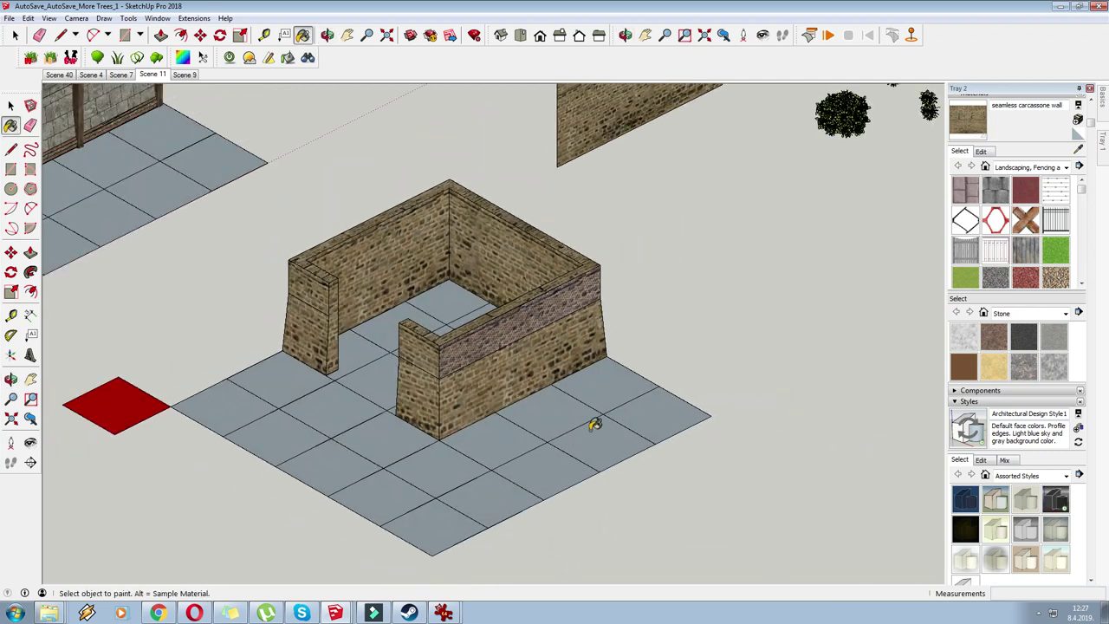
# Select all the stone walls and make them a group.
pyautogui.click(14, 36)
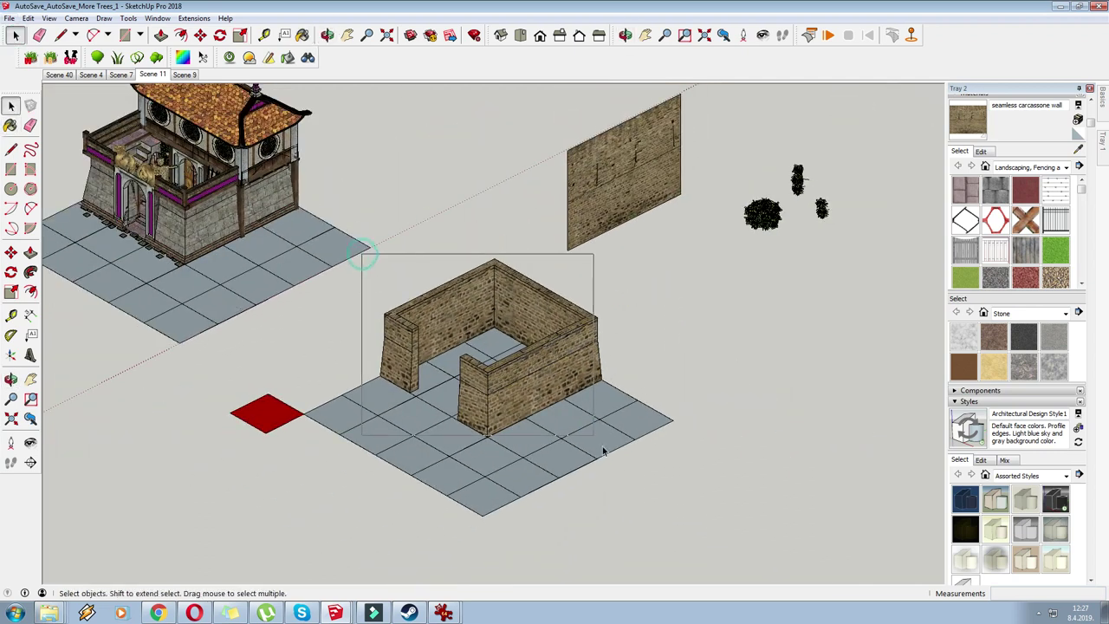
pyautogui.moveTo(620, 463); pyautogui.dragTo(642, 470)
pyautogui.moveTo(609, 421); pyautogui.dragTo(598, 395, button='middle')
pyautogui.rightClick(566, 337)
pyautogui.click(613, 436)
pyautogui.click(645, 327)
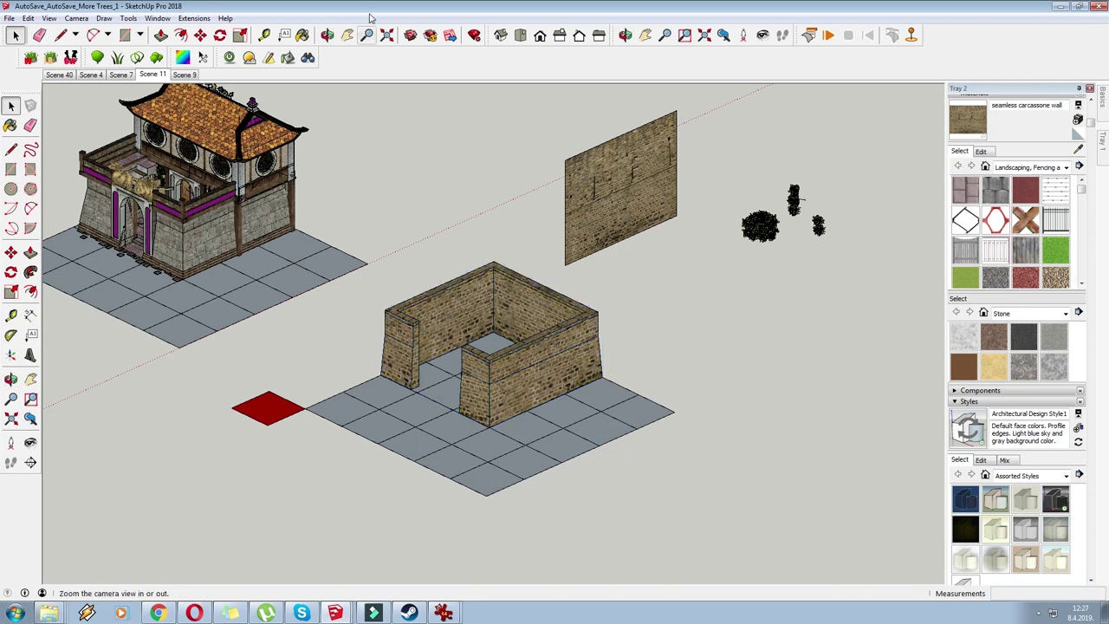
pyautogui.click(347, 36)
pyautogui.moveTo(395, 139); pyautogui.dragTo(437, 223)
pyautogui.moveTo(534, 395); pyautogui.dragTo(554, 491, button='middle')
pyautogui.scroll(3, 554, 493)
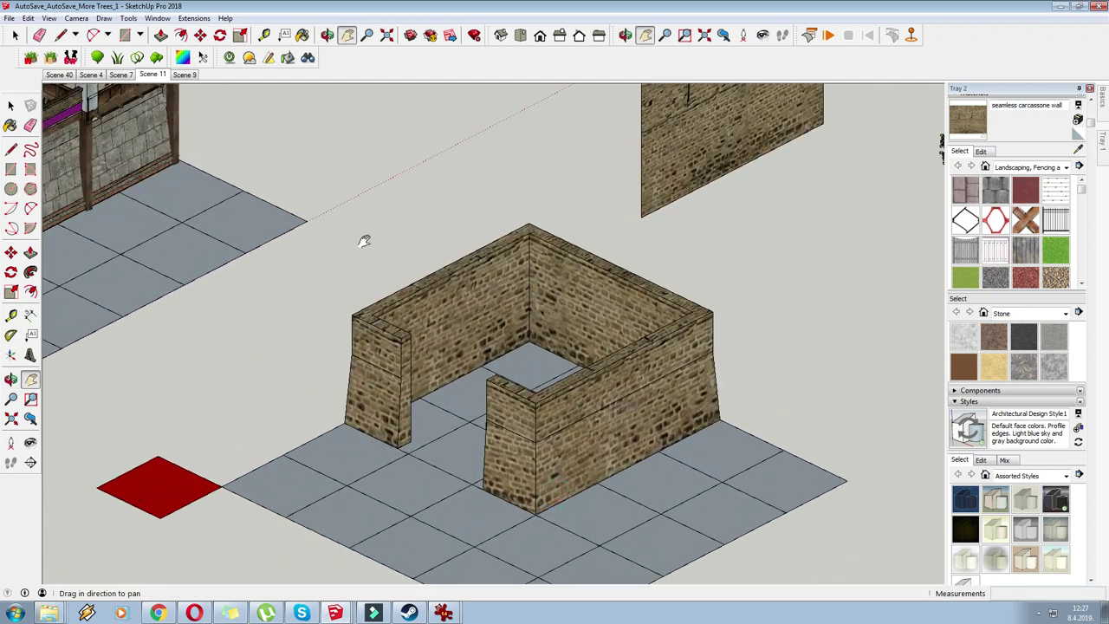
pyautogui.click(200, 35)
pyautogui.rightClick(423, 357)
pyautogui.click(463, 143)
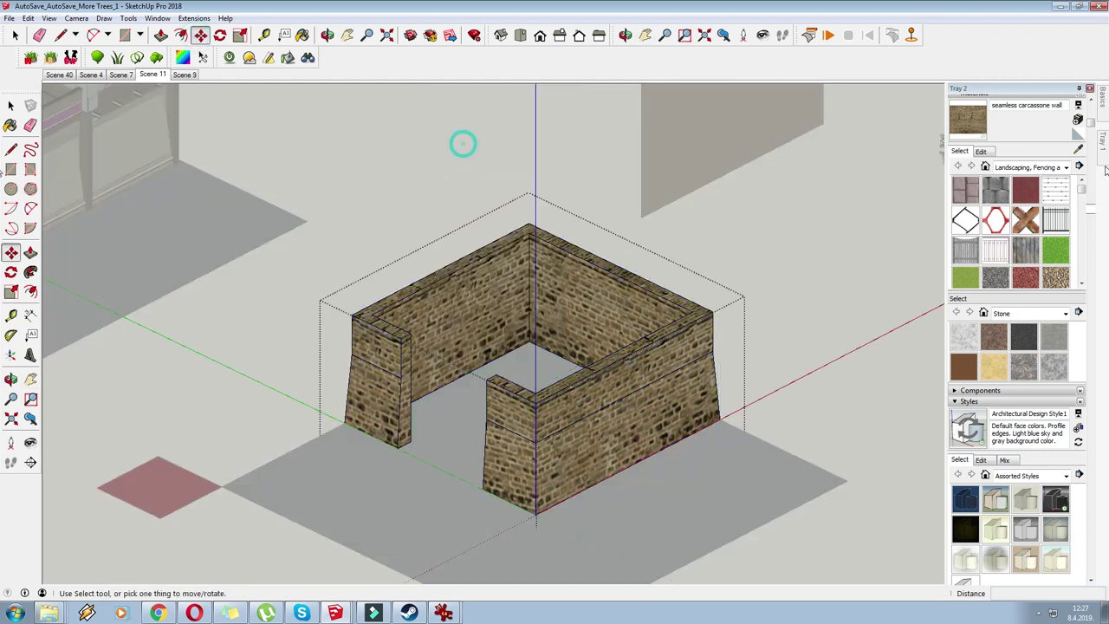
pyautogui.click(1078, 151)
pyautogui.scroll(1, 368, 387)
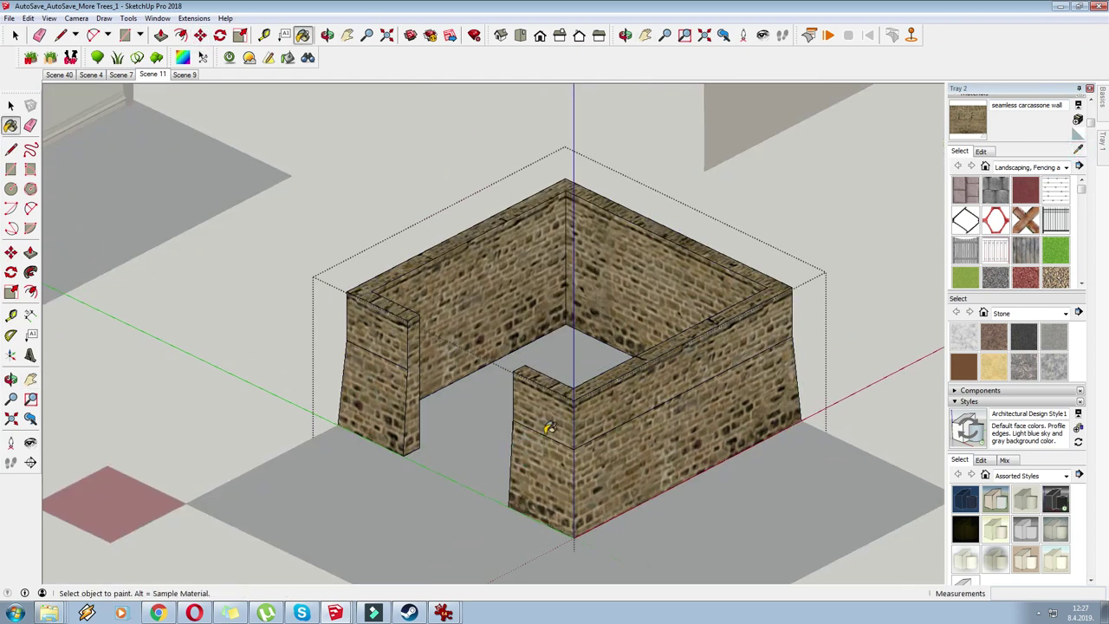
pyautogui.scroll(-2, 320, 316)
pyautogui.rightClick(319, 314)
pyautogui.click(334, 326)
pyautogui.scroll(3, 483, 431)
pyautogui.scroll(2, 484, 430)
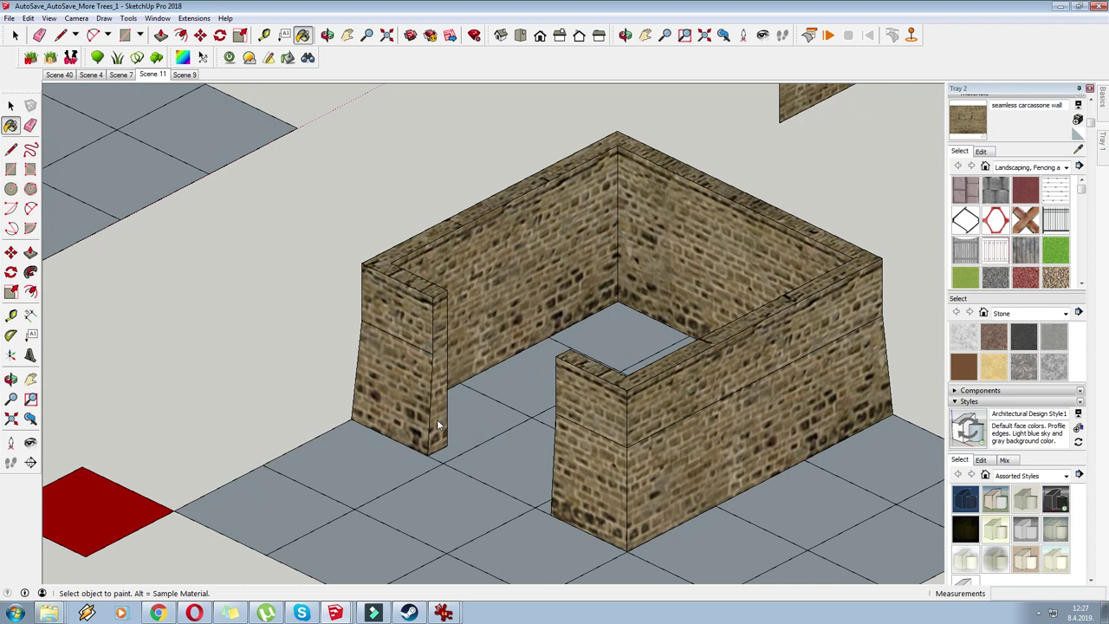
# Open the wall group and Push/Pull the lower end faces of the front walls at the opening by about 8.5 cm.
pyautogui.rightClick(433, 160)
pyautogui.click(474, 216)
pyautogui.press('p')
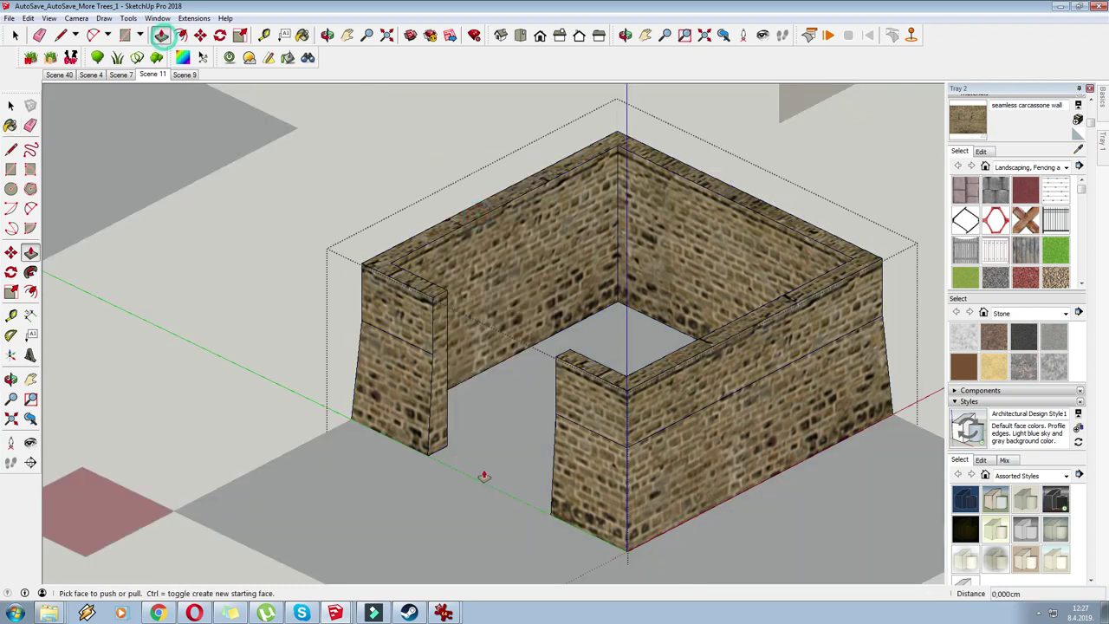
pyautogui.moveTo(432, 451); pyautogui.dragTo(442, 468)
pyautogui.moveTo(542, 486); pyautogui.dragTo(821, 414, button='middle')
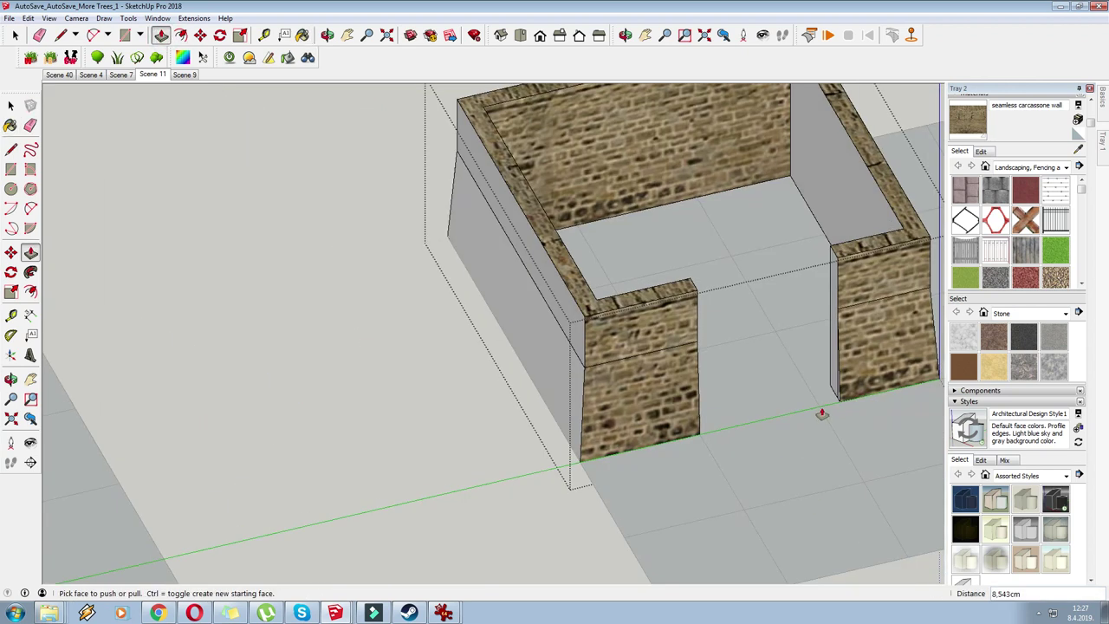
pyautogui.click(834, 394)
pyautogui.scroll(3, 818, 414)
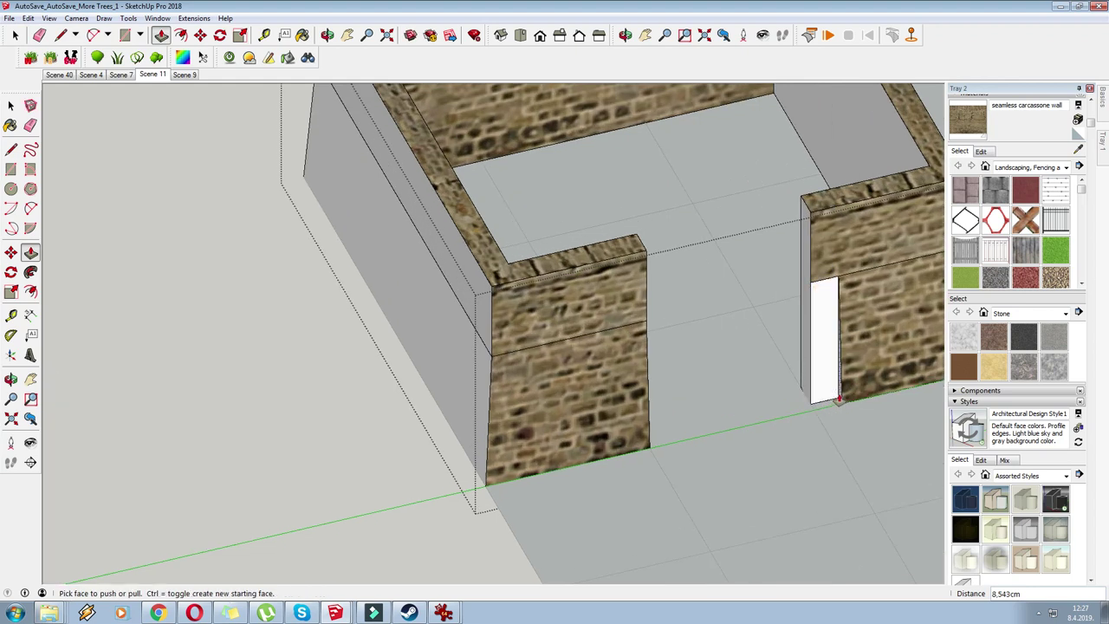
pyautogui.click(815, 417)
# Erase the stray edge at the foot of the front wall beside the opening and leave the wall group.
pyautogui.click(39, 35)
pyautogui.scroll(5, 788, 388)
pyautogui.click(850, 389)
pyautogui.moveTo(567, 351); pyautogui.dragTo(129, 306, button='middle')
pyautogui.scroll(-5, 125, 307)
pyautogui.moveTo(468, 282); pyautogui.dragTo(386, 291, button='middle')
pyautogui.scroll(-4, 387, 291)
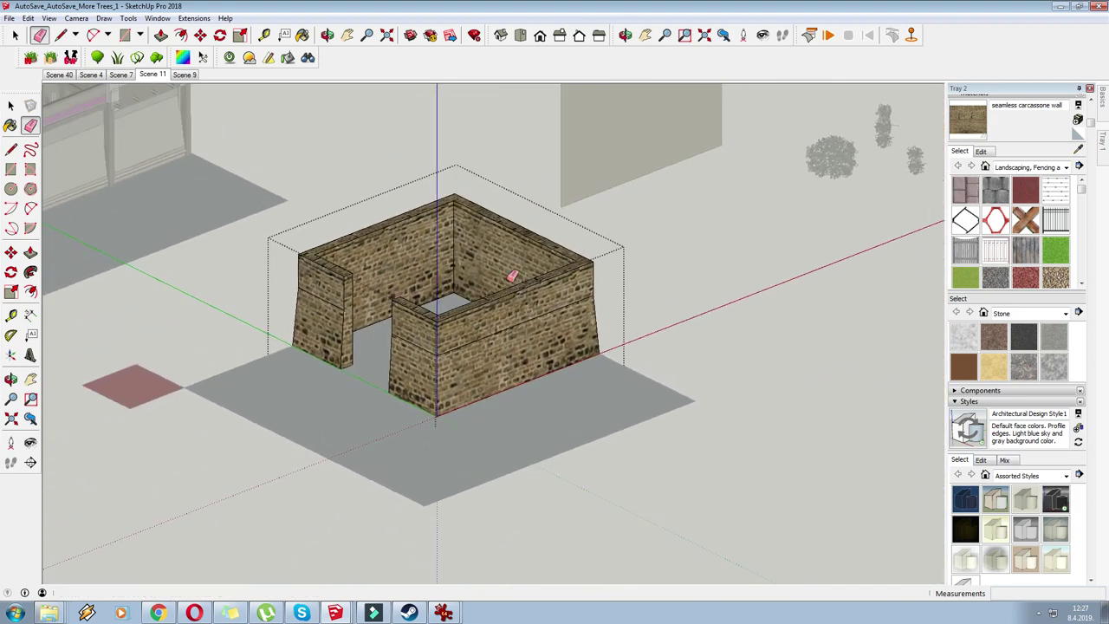
pyautogui.scroll(-6, 520, 364)
pyautogui.moveTo(562, 364); pyautogui.dragTo(546, 287, button='middle')
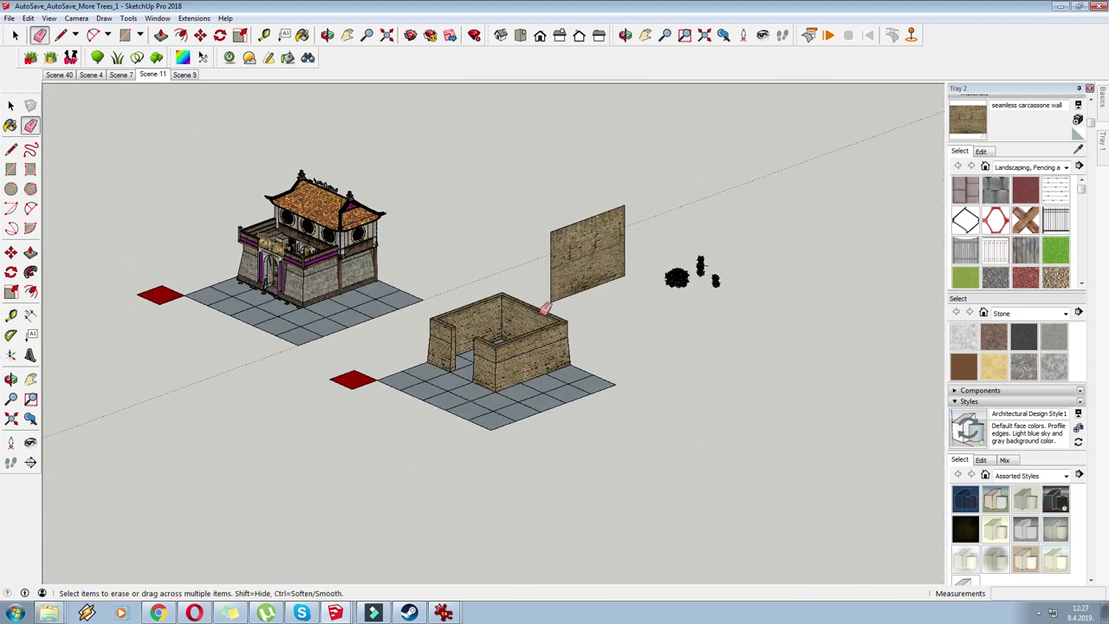
pyautogui.moveTo(499, 338)
pyautogui.mouseDown(button='middle')
pyautogui.moveTo(513, 388)
pyautogui.moveTo(503, 396)
pyautogui.mouseUp(button='middle')
pyautogui.click(16, 34)
pyautogui.click(432, 326)
pyautogui.rightClick(573, 384)
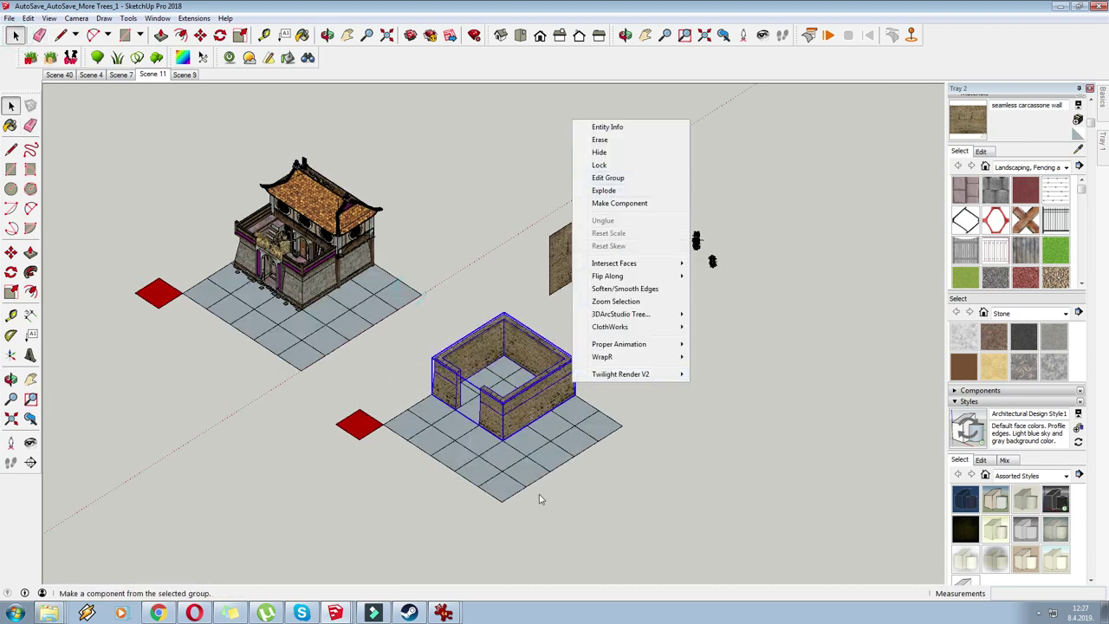
pyautogui.click(633, 483)
pyautogui.scroll(3, 550, 447)
pyautogui.moveTo(605, 292); pyautogui.dragTo(590, 254, button='middle')
pyautogui.scroll(3, 492, 365)
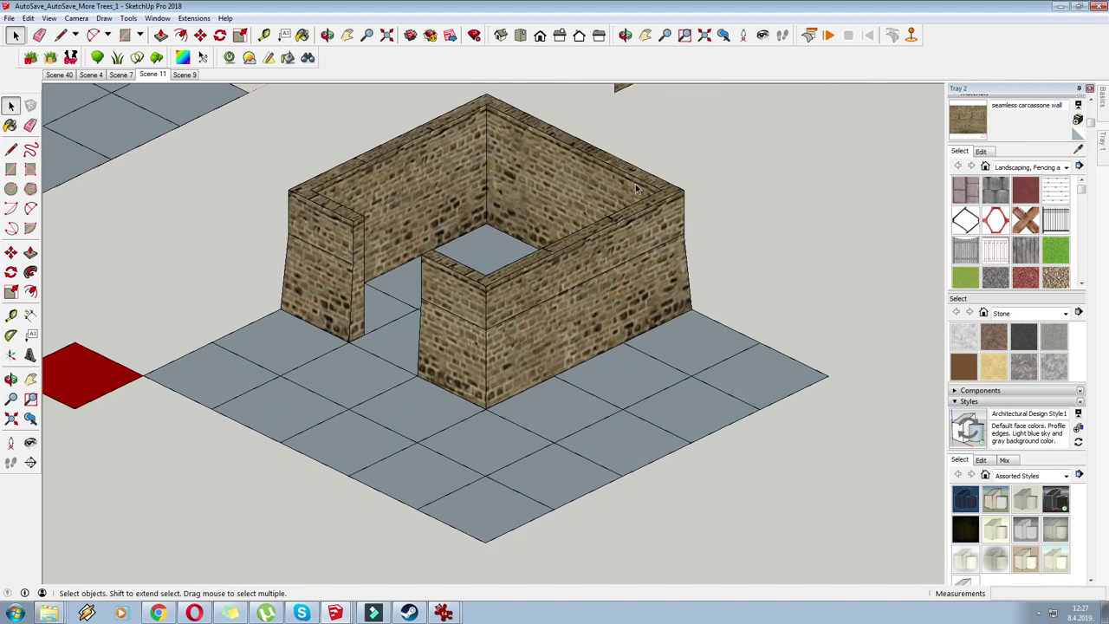
pyautogui.scroll(-2, 619, 362)
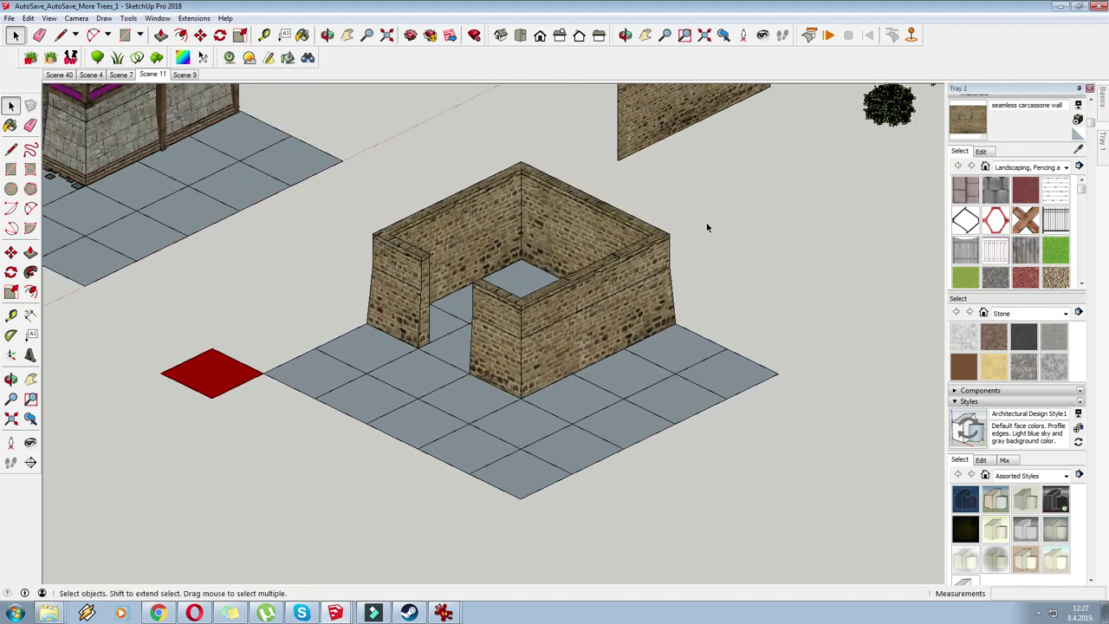
# Draw a rectangle about 5.9 by 2.6 cm around a dark brick on the freestanding textured wall face and make its texture unique.
pyautogui.click(346, 36)
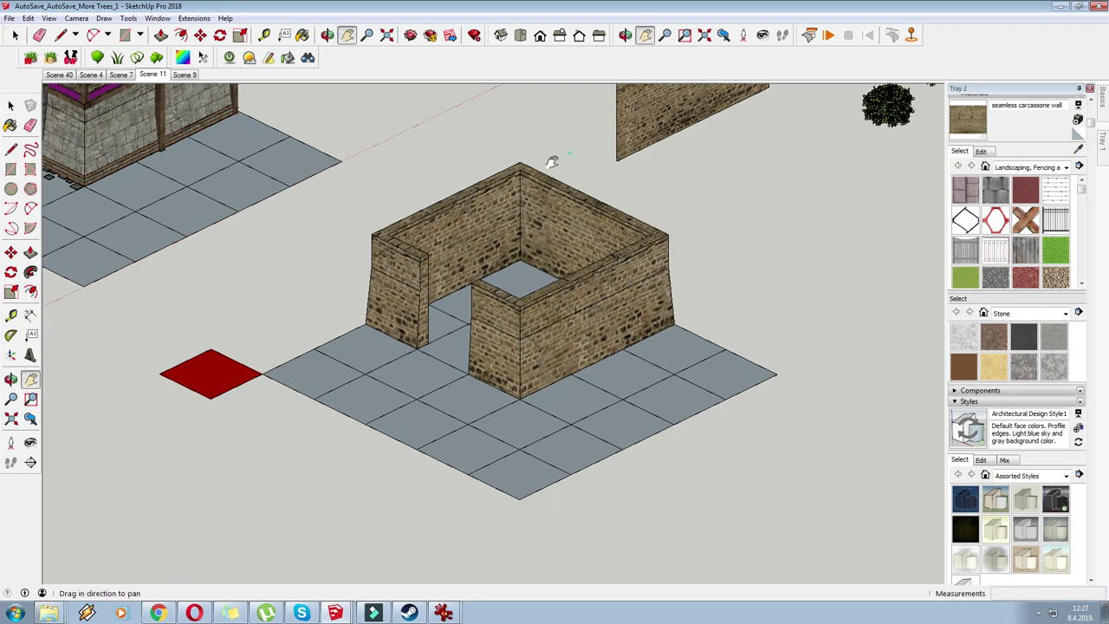
pyautogui.moveTo(546, 130); pyautogui.dragTo(467, 262)
pyautogui.click(12, 171)
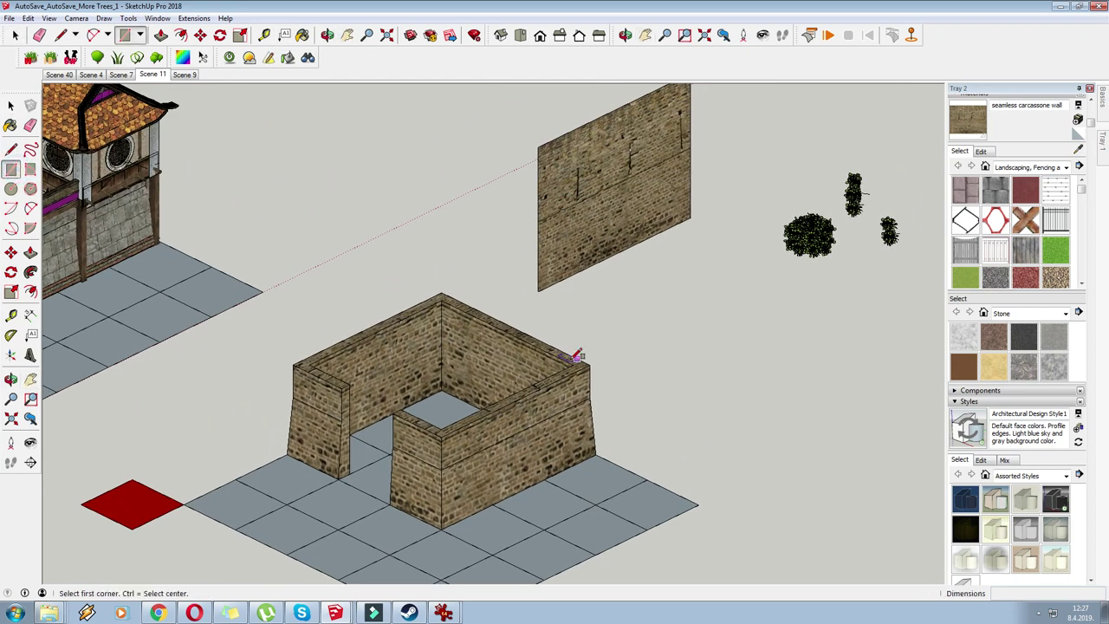
pyautogui.scroll(6, 615, 234)
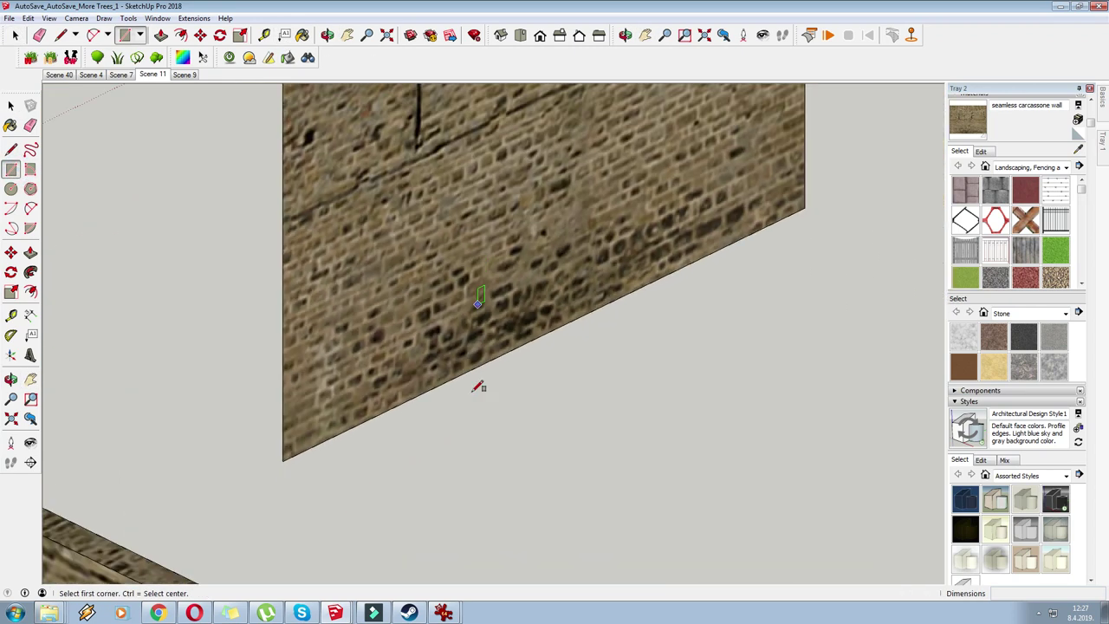
pyautogui.scroll(8, 572, 243)
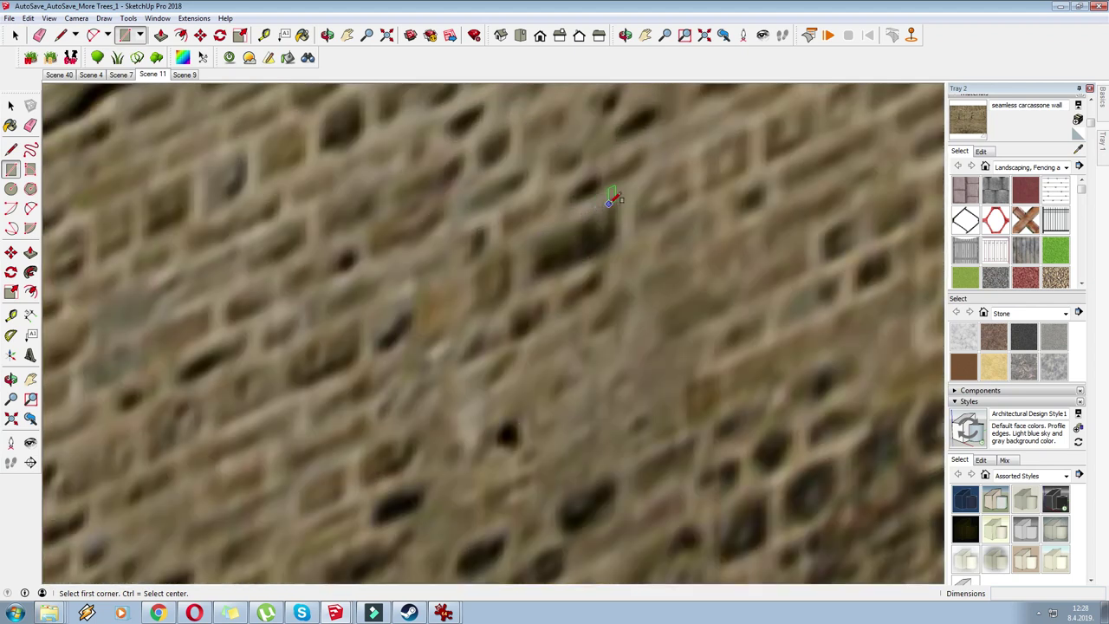
pyautogui.click(610, 202)
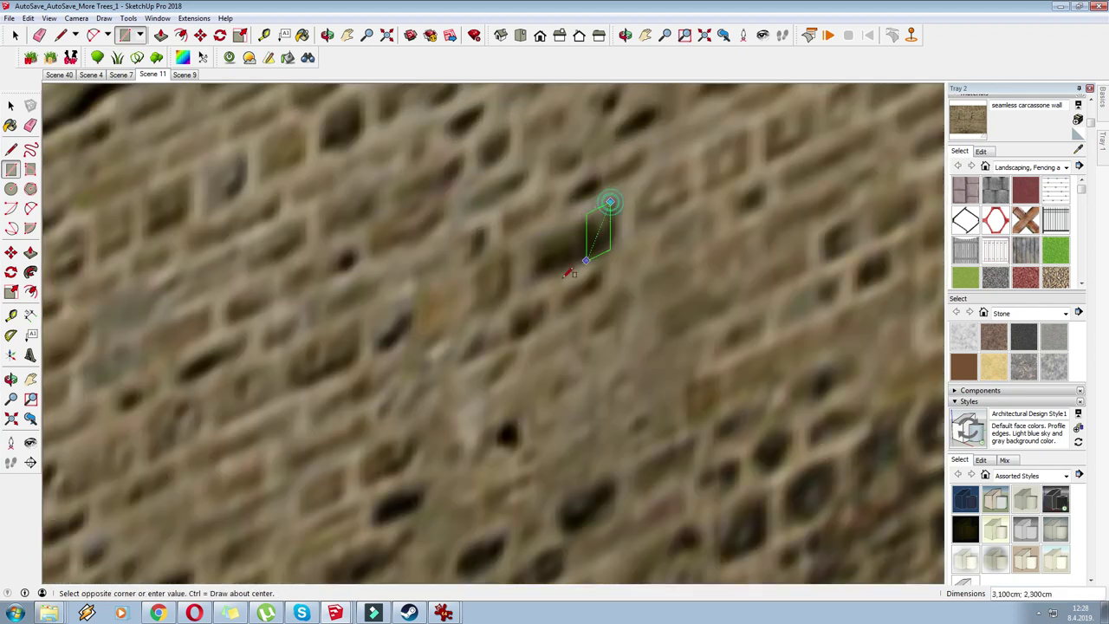
pyautogui.click(527, 285)
pyautogui.rightClick(566, 246)
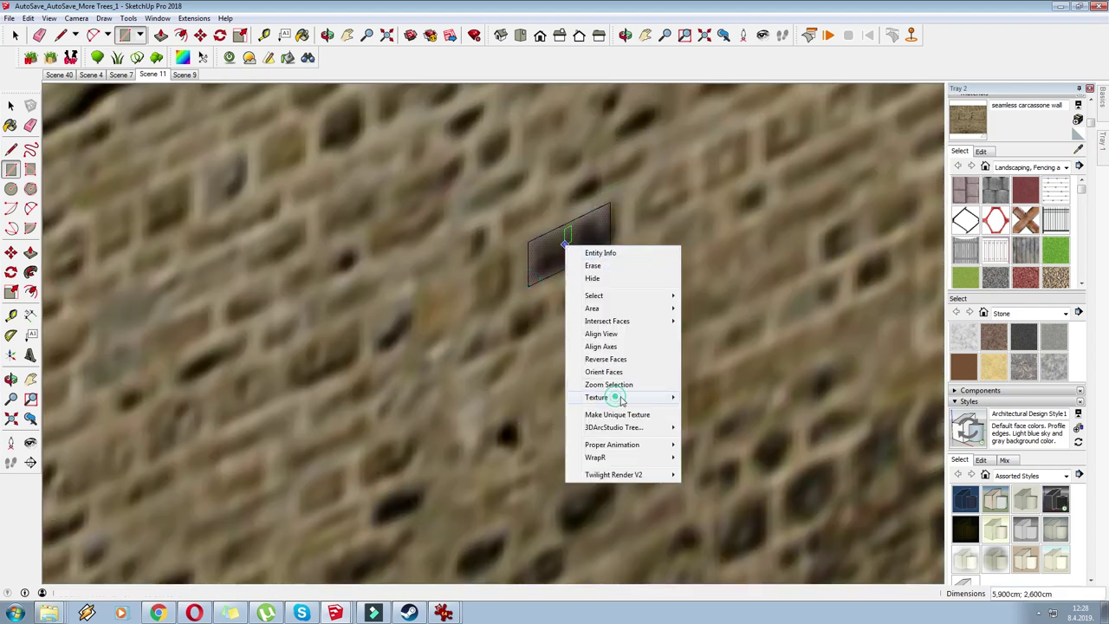
pyautogui.click(613, 397)
pyautogui.click(639, 415)
pyautogui.scroll(-5, 533, 232)
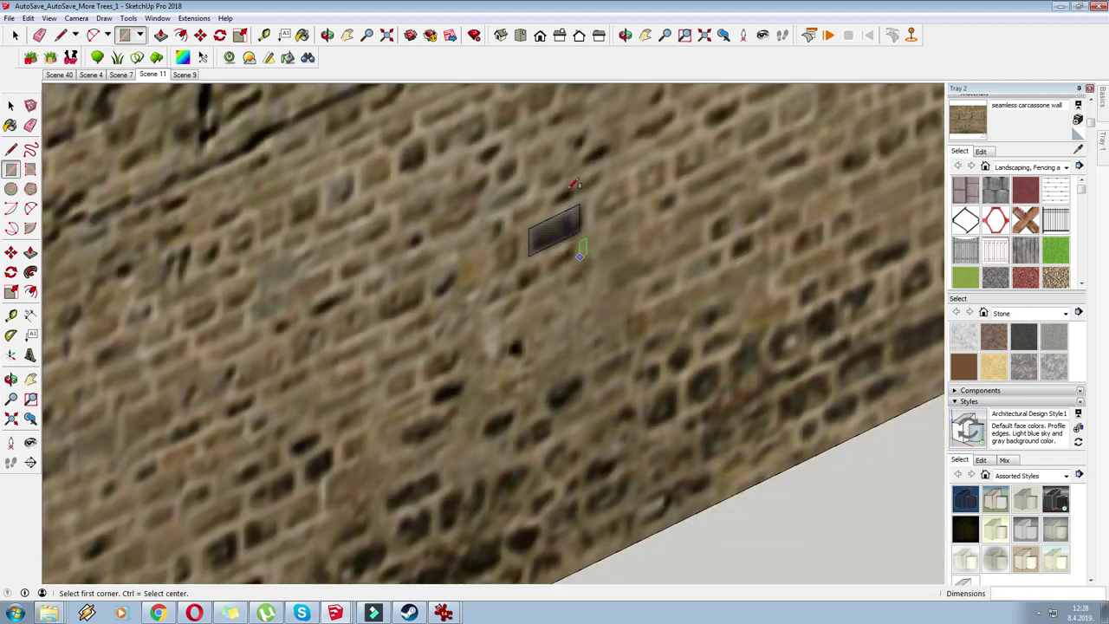
pyautogui.rightClick(542, 240)
pyautogui.press('Escape')
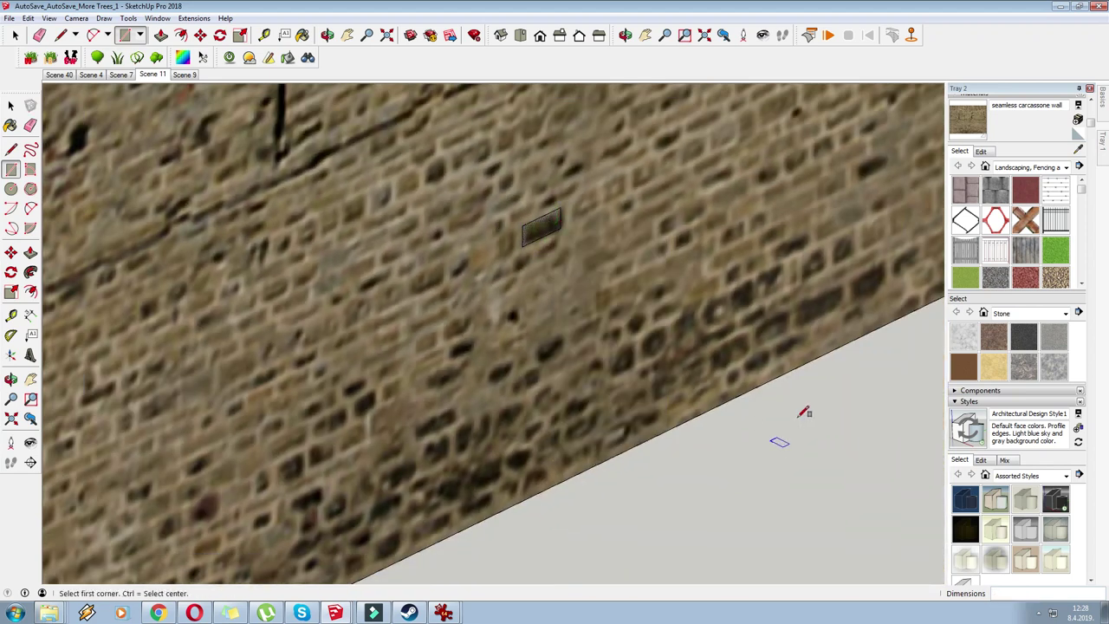
# Outline a darker brick near the textured face's lower edge with a rectangle about 6.5 by 2.5 cm and make its texture unique.
pyautogui.scroll(4, 837, 298)
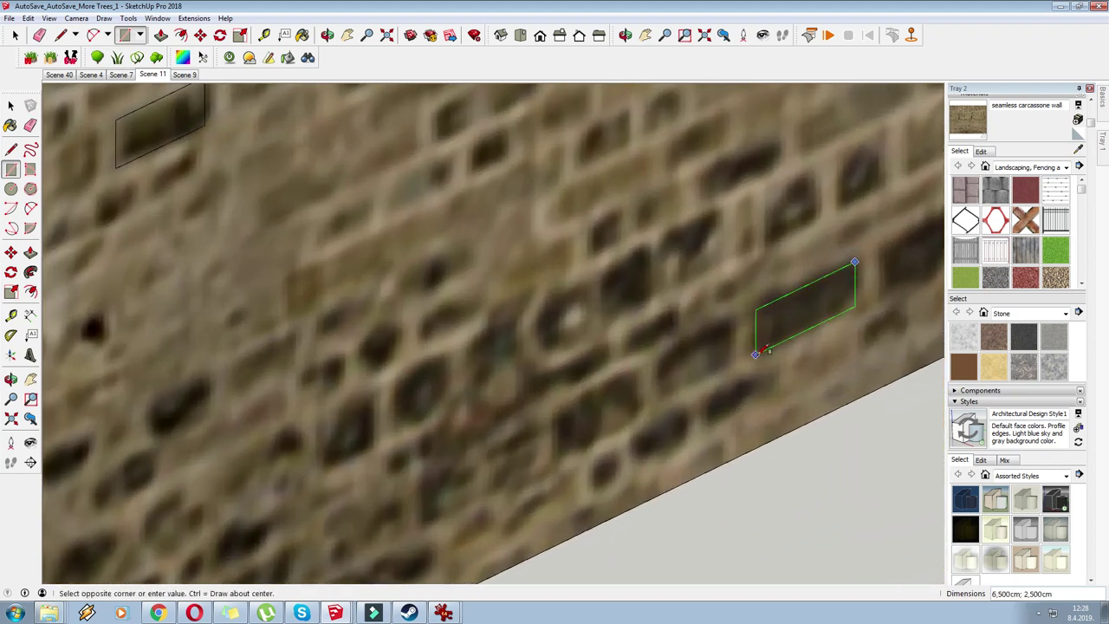
pyautogui.click(756, 353)
pyautogui.rightClick(796, 308)
pyautogui.click(848, 478)
pyautogui.rightClick(802, 316)
# Copy the lower dark brick face from the freestanding textured wall to the empty space beside the building's outer corner.
pyautogui.click(200, 35)
pyautogui.scroll(-3, 908, 300)
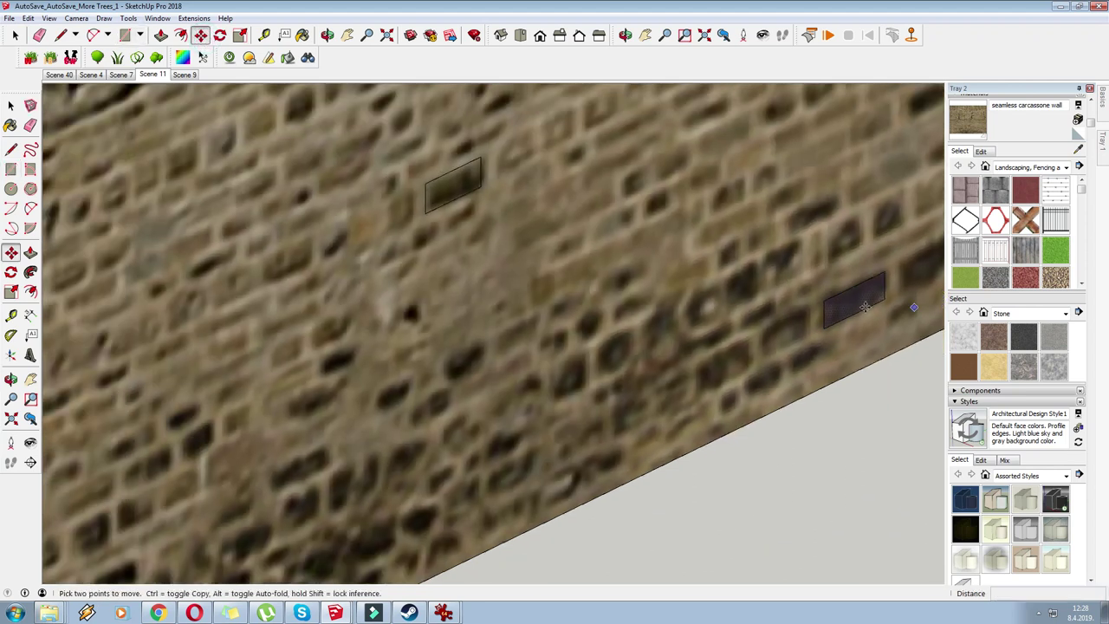
pyautogui.press('ctrl')
pyautogui.click(849, 304)
pyautogui.scroll(-6, 598, 87)
pyautogui.scroll(-1, 645, 96)
pyautogui.keyDown('shift'); pyautogui.moveTo(649, 533); pyautogui.dragTo(649, 433, button='middle'); pyautogui.keyUp('shift')
pyautogui.click(585, 444)
# Scale up the copied brick face and extrude it 4.1 cm into a block.
pyautogui.scroll(8, 581, 477)
pyautogui.click(240, 35)
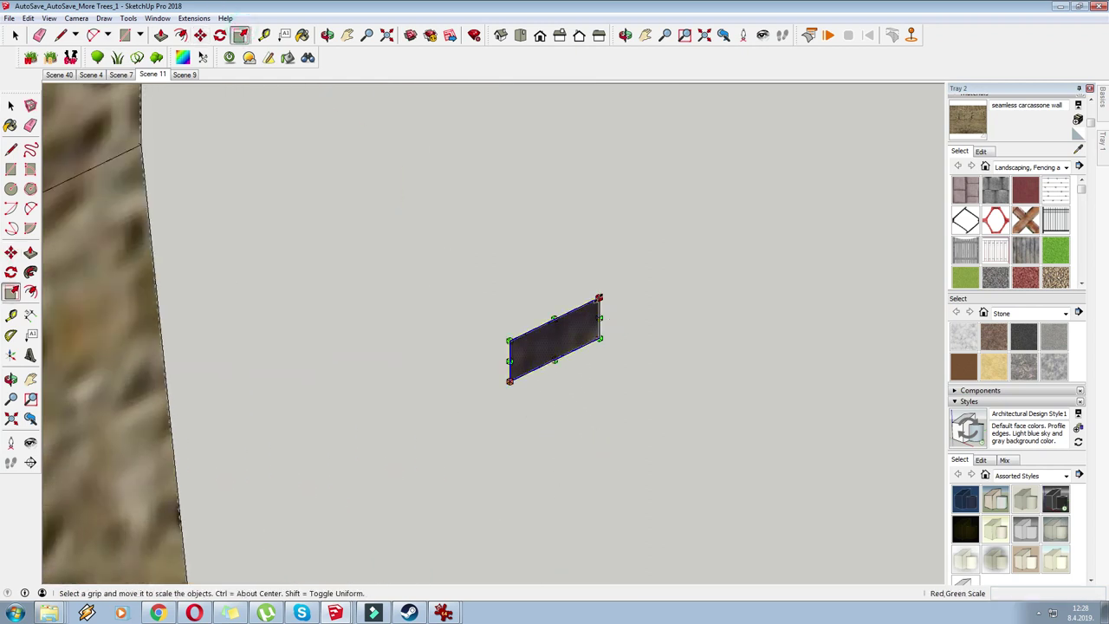
pyautogui.moveTo(599, 298); pyautogui.dragTo(657, 245)
pyautogui.click(161, 35)
pyautogui.moveTo(626, 325); pyautogui.dragTo(662, 340)
pyautogui.scroll(-3, 513, 314)
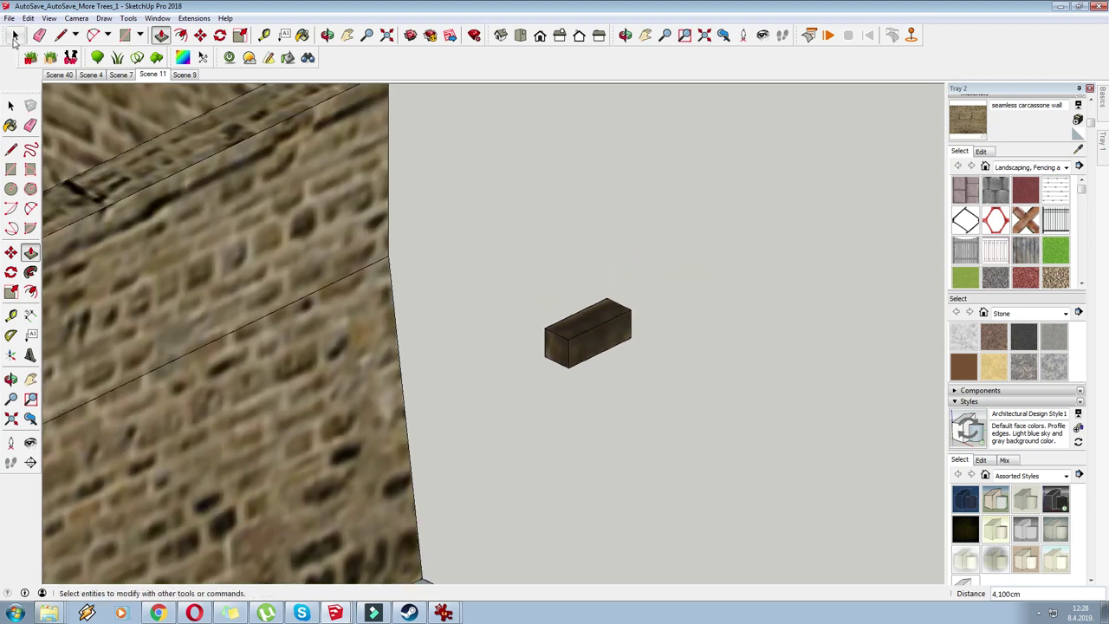
# Select the whole brick block and make it a group.
pyautogui.click(14, 34)
pyautogui.moveTo(488, 238); pyautogui.dragTo(688, 424)
pyautogui.rightClick(590, 332)
pyautogui.click(642, 434)
# Move the brick block onto the top outer corner of the long side wall.
pyautogui.scroll(-5, 548, 449)
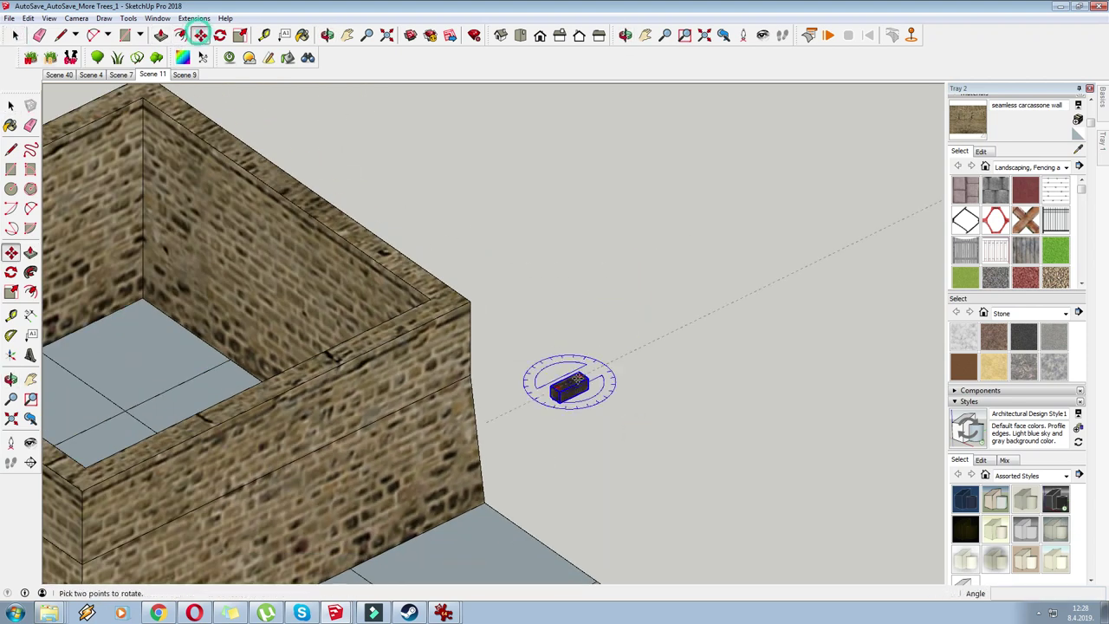
pyautogui.click(200, 35)
pyautogui.scroll(3, 570, 386)
pyautogui.click(579, 368)
pyautogui.scroll(6, 410, 264)
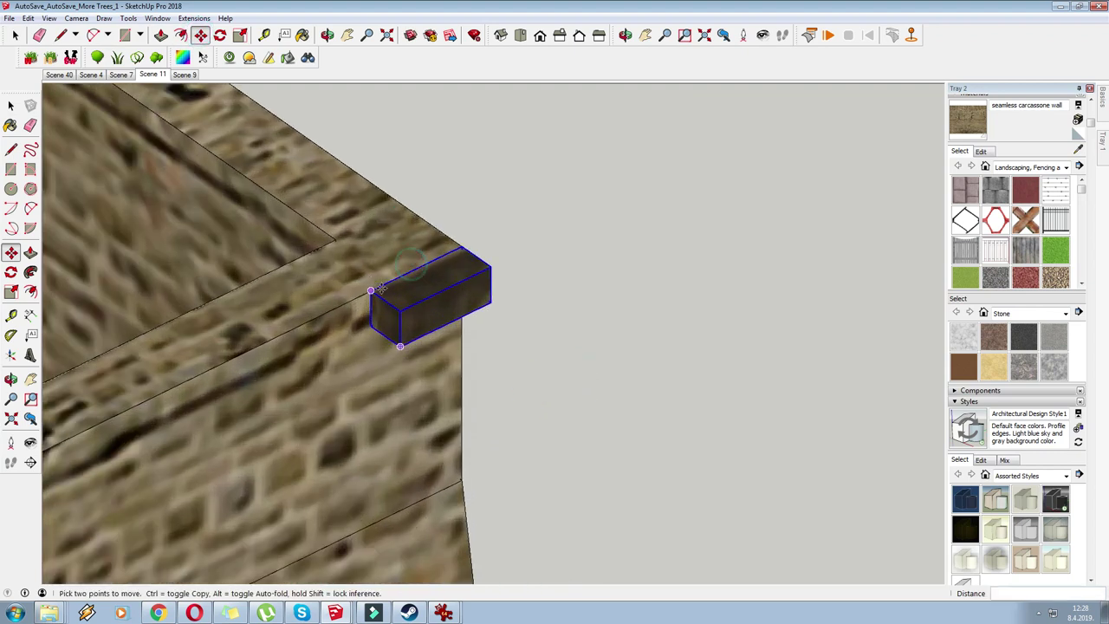
# Copy the brick block vertically along the wall corner and position the lower block with a gap beneath the top one.
pyautogui.scroll(-3, 448, 287)
pyautogui.scroll(1, 465, 116)
pyautogui.press('ctrl')
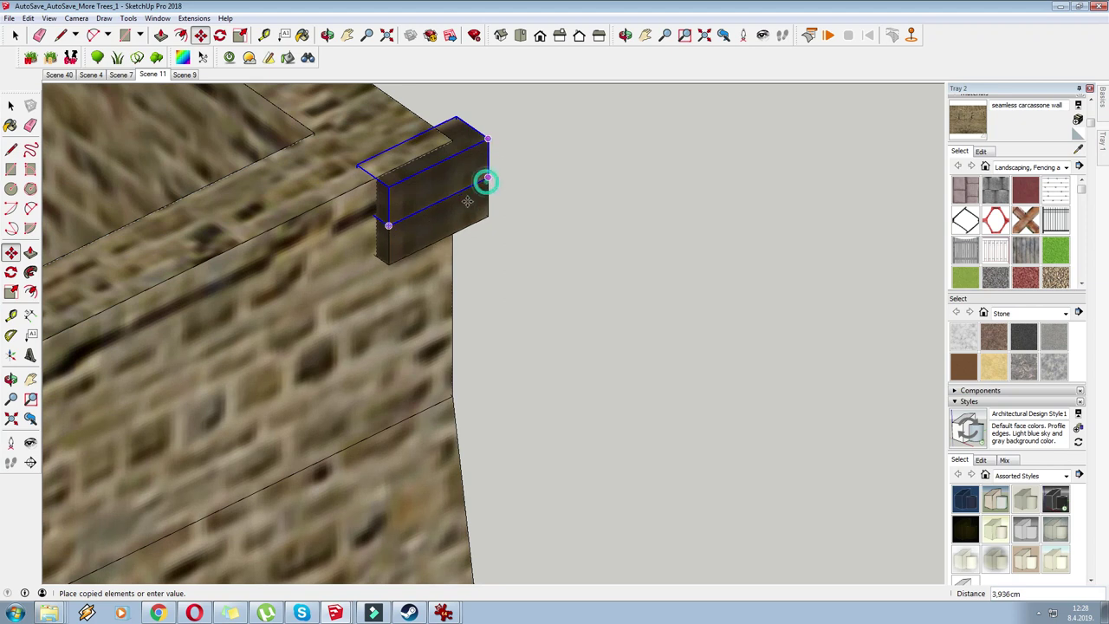
pyautogui.click(487, 182)
pyautogui.scroll(2, 465, 197)
pyautogui.click(476, 192)
pyautogui.click(477, 231)
# Scale the lower brick block to a shorter length along the wall.
pyautogui.click(241, 35)
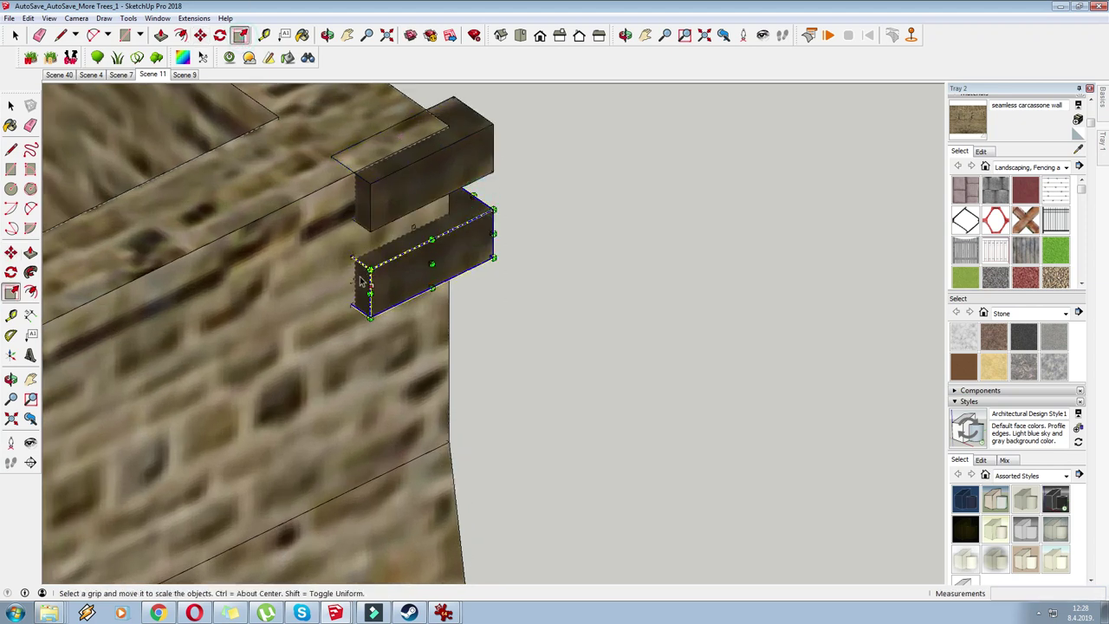
pyautogui.moveTo(357, 285); pyautogui.dragTo(398, 261)
pyautogui.scroll(-2, 525, 203)
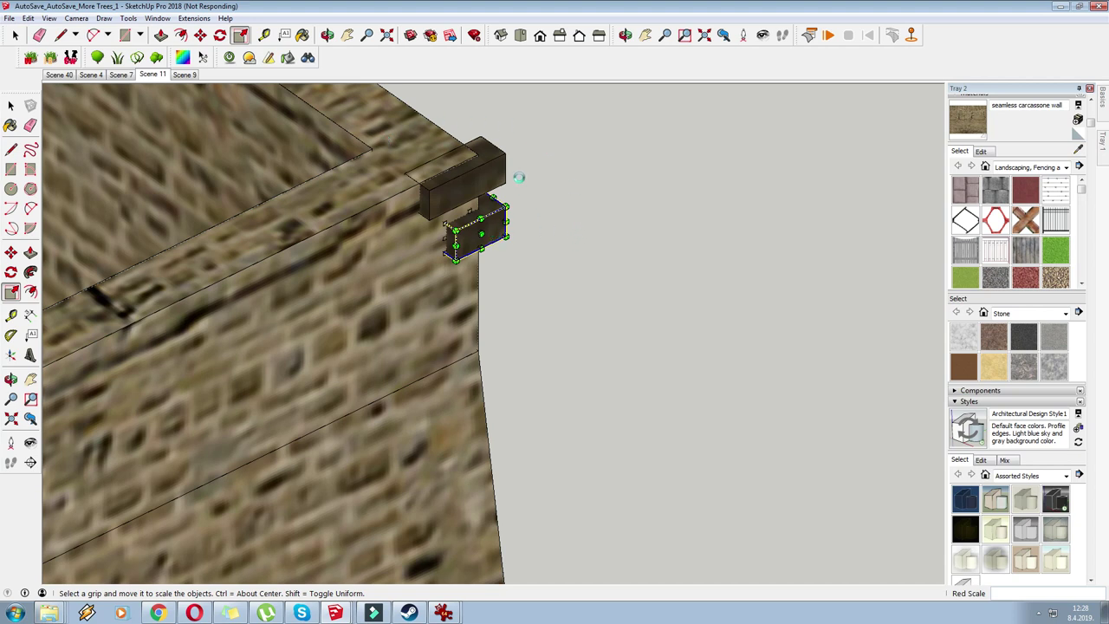
# Adjust the positions of the lower and upper brick blocks so they sit staggered at the wall corner.
pyautogui.press('m')
pyautogui.moveTo(494, 295); pyautogui.dragTo(534, 290, button='middle')
pyautogui.scroll(2, 489, 260)
pyautogui.scroll(2, 499, 274)
pyautogui.moveTo(531, 268); pyautogui.dragTo(507, 262)
pyautogui.rightClick(501, 86)
pyautogui.moveTo(459, 171); pyautogui.dragTo(431, 183)
pyautogui.scroll(2, 492, 133)
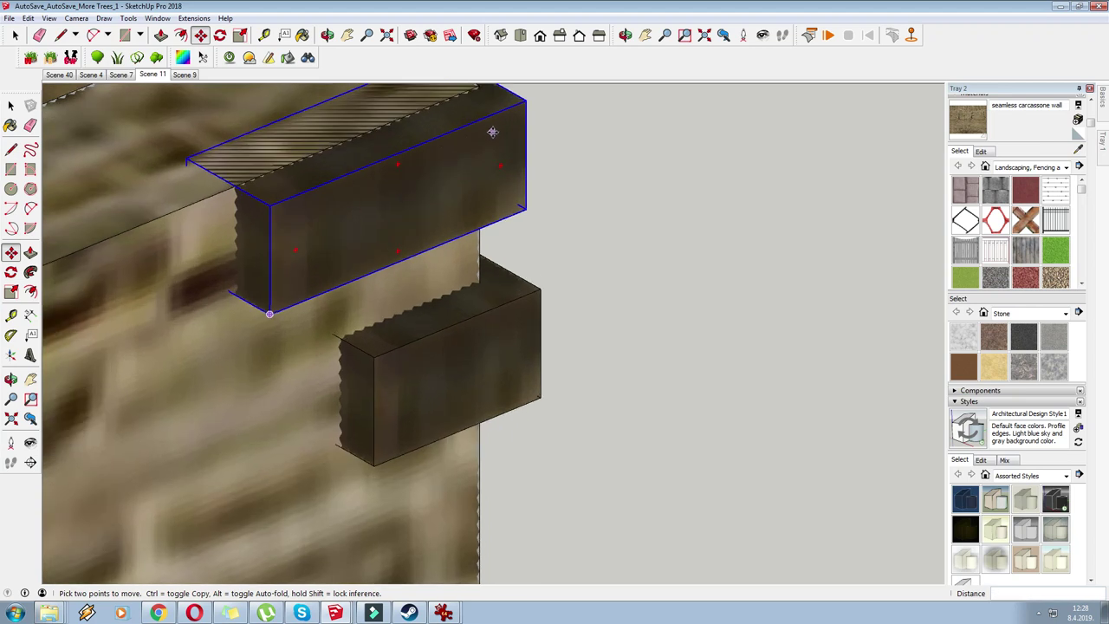
# Copy the upper brick block beneath the lower one as a third block and scale it to a shorter length.
pyautogui.scroll(-5, 491, 132)
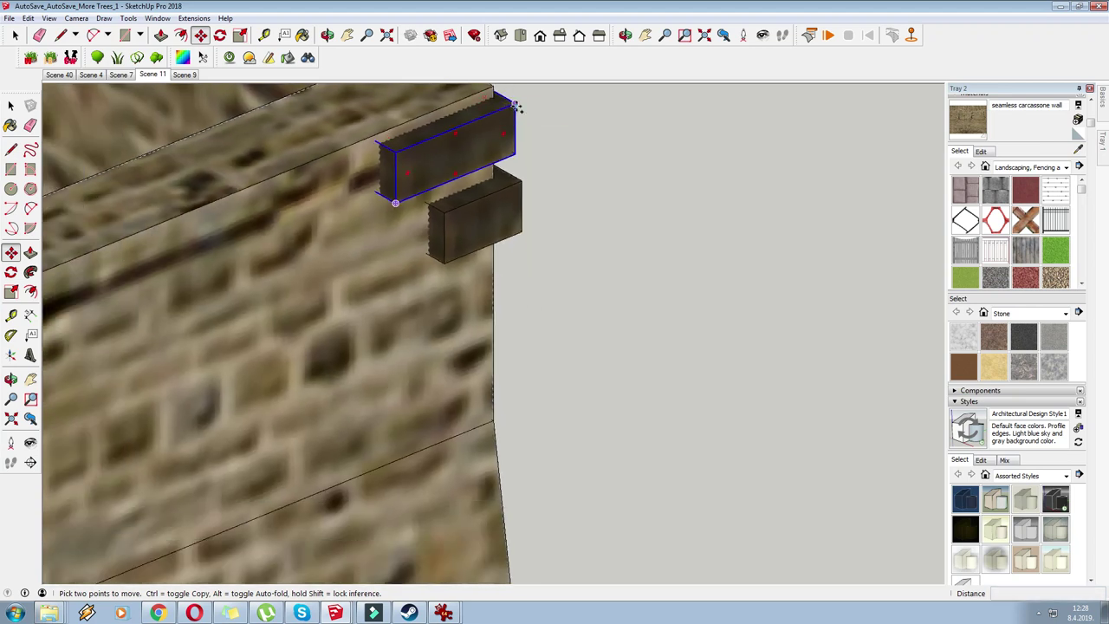
pyautogui.click(514, 104)
pyautogui.press('ctrl')
pyautogui.click(491, 295)
pyautogui.rightClick(493, 294)
pyautogui.press('s')
pyautogui.moveTo(374, 333); pyautogui.dragTo(414, 329)
# Group the three staggered brick blocks at the top of the wall corner.
pyautogui.scroll(-5, 362, 145)
pyautogui.click(14, 34)
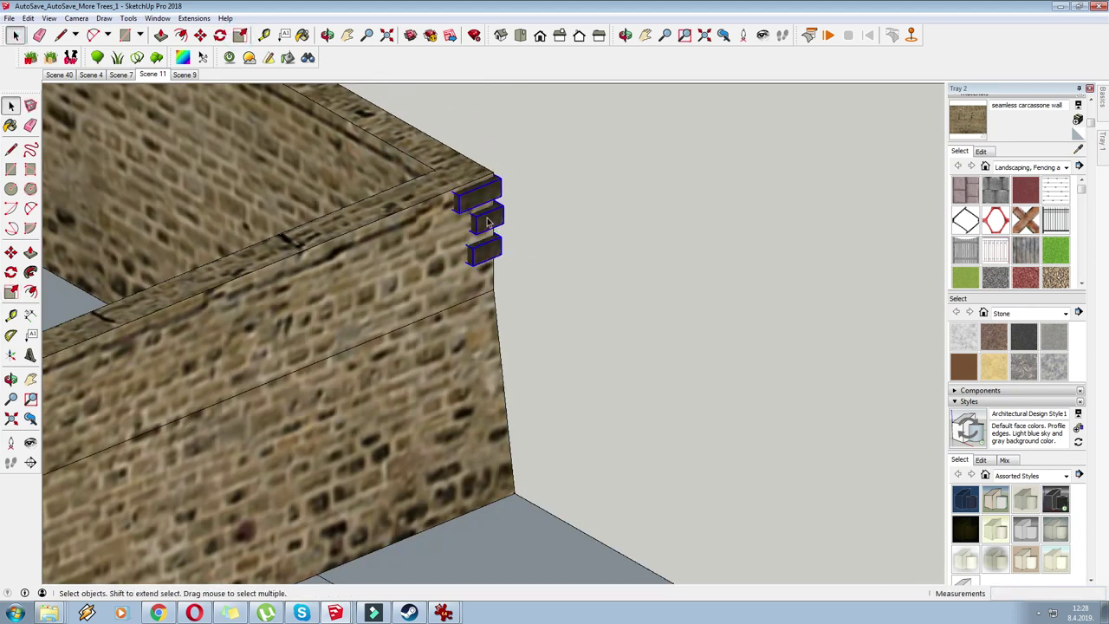
pyautogui.rightClick(488, 222)
pyautogui.click(532, 331)
# Copy the three-brick group straight down the wall corner and adjust its height so the brick spacing continues.
pyautogui.moveTo(532, 334); pyautogui.dragTo(507, 346, button='middle')
pyautogui.click(200, 35)
pyautogui.scroll(1, 555, 213)
pyautogui.click(487, 180)
pyautogui.press('ctrl')
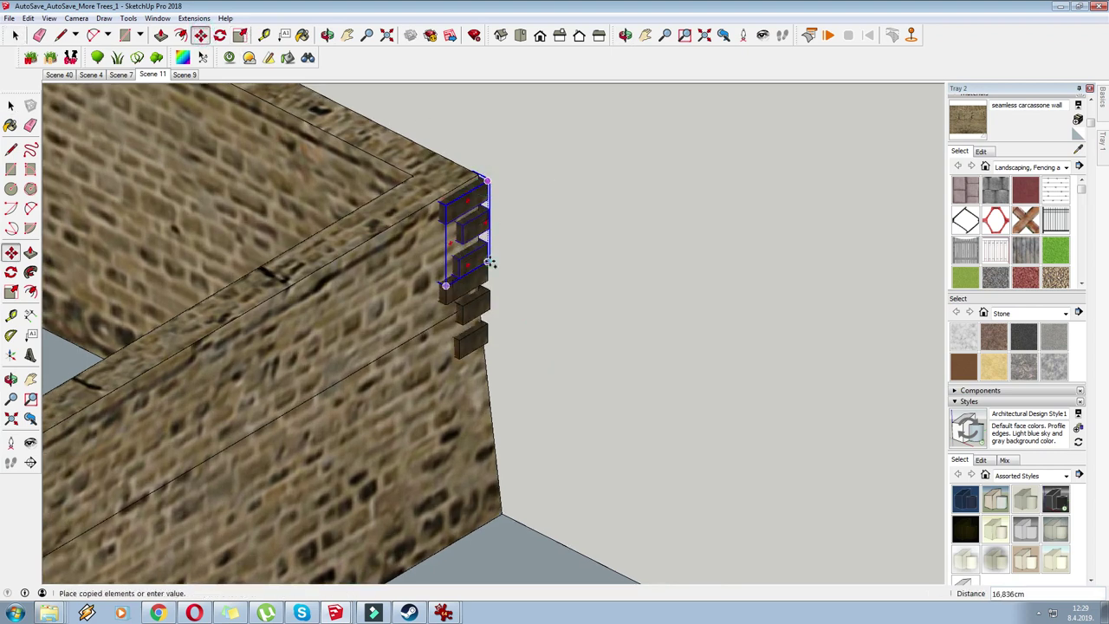
pyautogui.click(489, 261)
pyautogui.scroll(3, 485, 265)
pyautogui.click(480, 267)
pyautogui.click(480, 295)
pyautogui.scroll(-2, 472, 112)
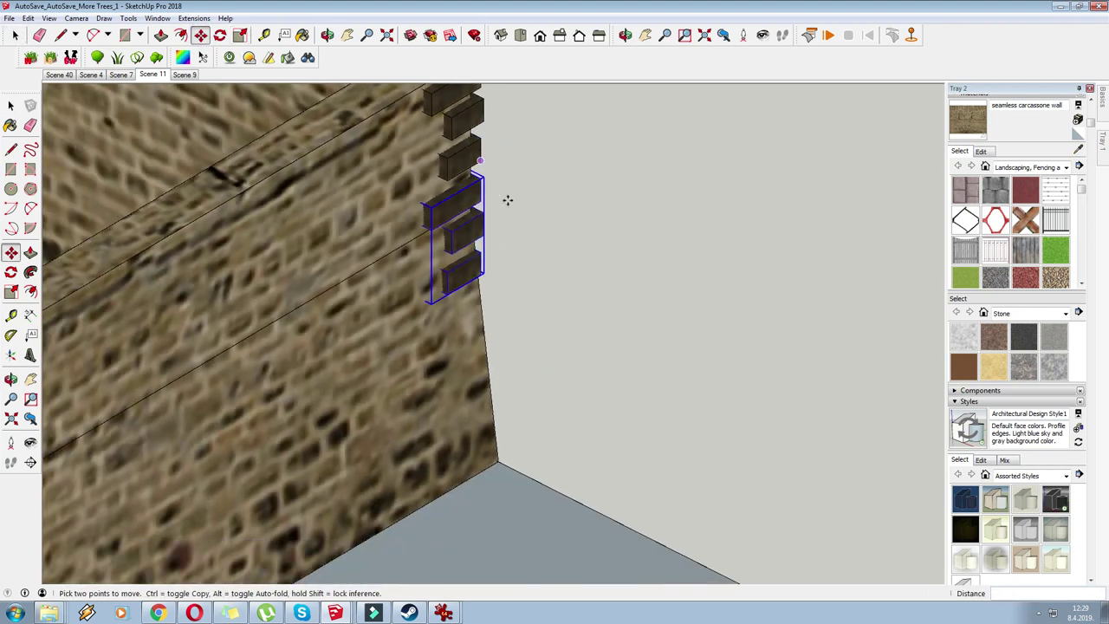
# Copy the brick group beside the corner and rotate the copy to tilt with the slope of the lower wall.
pyautogui.moveTo(520, 238); pyautogui.dragTo(492, 285, button='middle')
pyautogui.click(473, 276)
pyautogui.press('ctrl')
pyautogui.click(561, 345)
pyautogui.scroll(1, 496, 290)
pyautogui.scroll(1, 497, 290)
pyautogui.click(518, 269)
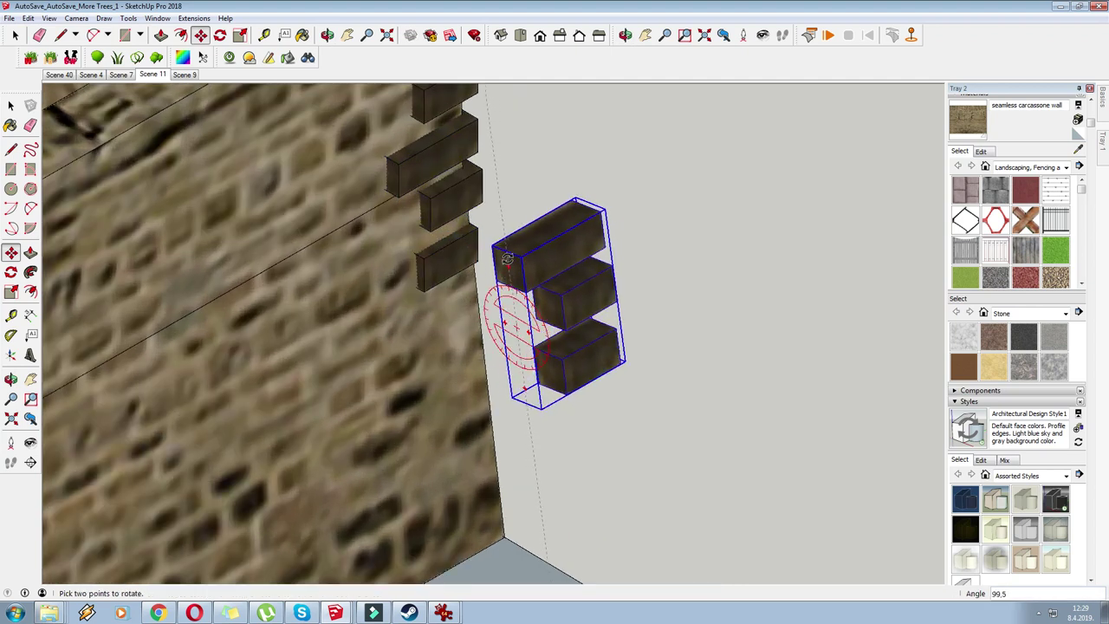
pyautogui.click(507, 258)
pyautogui.click(593, 208)
# Place a copy of the tilted brick group on the sloped part of the corner and erase the leftover group.
pyautogui.press('ctrl')
pyautogui.moveTo(618, 206); pyautogui.dragTo(342, 283, button='middle')
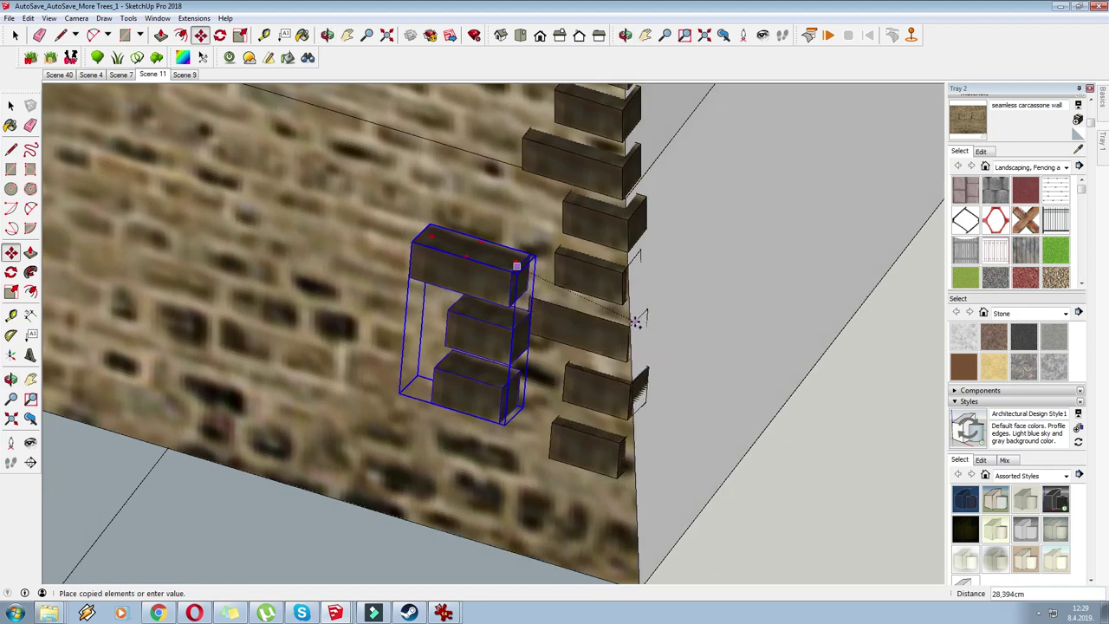
pyautogui.click(632, 310)
pyautogui.scroll(3, 584, 321)
pyautogui.click(558, 305)
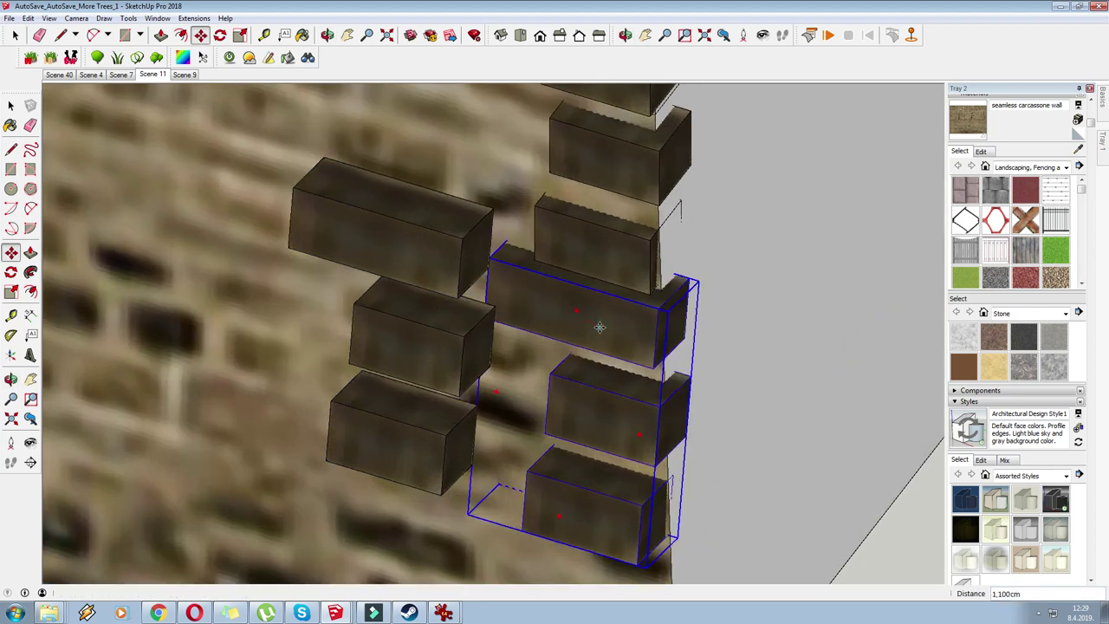
pyautogui.click(568, 308)
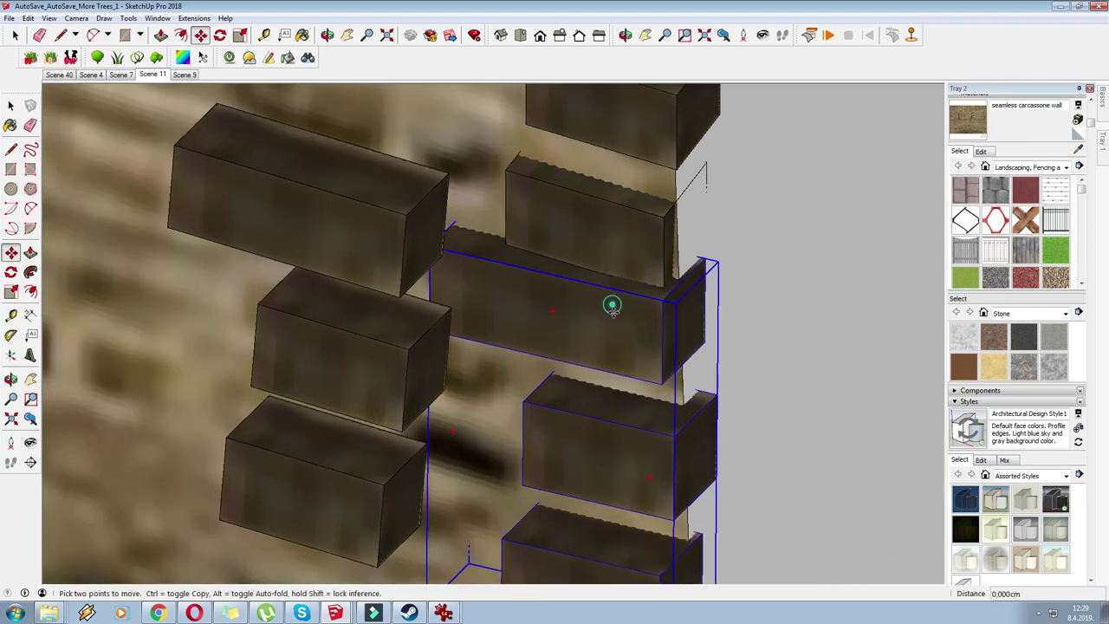
pyautogui.moveTo(681, 322)
pyautogui.mouseDown(button='middle')
pyautogui.moveTo(731, 349)
pyautogui.moveTo(660, 232)
pyautogui.moveTo(612, 258)
pyautogui.moveTo(555, 236)
pyautogui.moveTo(546, 266)
pyautogui.mouseUp(button='middle')
pyautogui.scroll(-3, 660, 232)
pyautogui.rightClick(543, 231)
pyautogui.click(563, 248)
# Copy the tilted brick group about 17.5 cm down along the sloped corner towards the base.
pyautogui.scroll(3, 546, 266)
pyautogui.scroll(2, 520, 260)
pyautogui.click(469, 309)
pyautogui.click(496, 101)
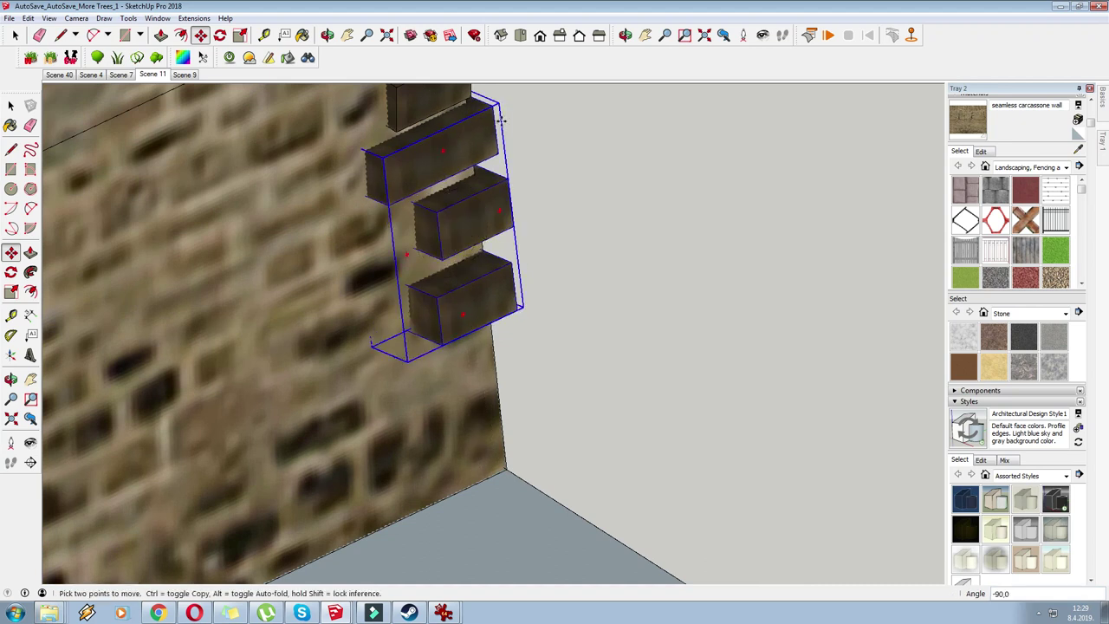
pyautogui.press('ctrl')
pyautogui.click(493, 104)
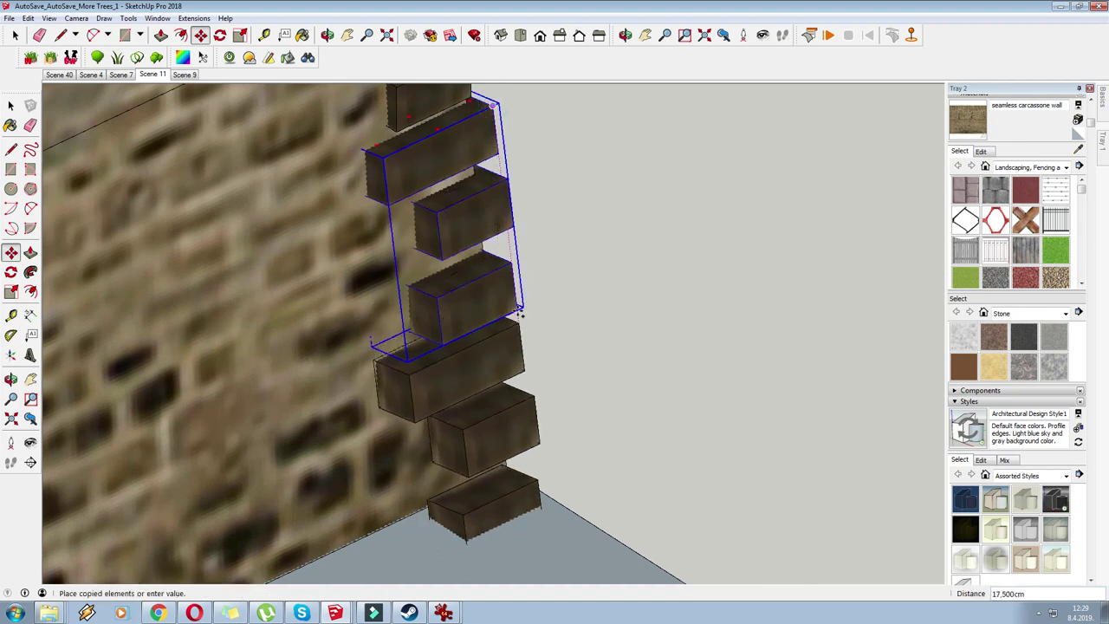
pyautogui.click(516, 309)
# Delete the top brick inside the lowest tilted brick group.
pyautogui.scroll(-1, 520, 229)
pyautogui.scroll(2, 524, 424)
pyautogui.rightClick(495, 371)
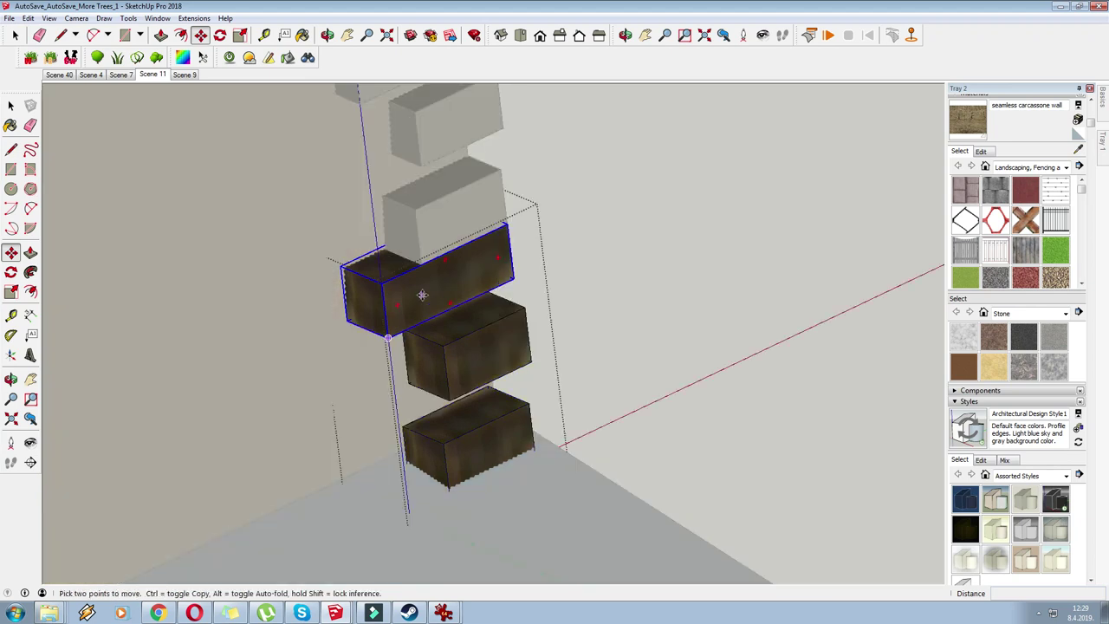
pyautogui.rightClick(540, 289)
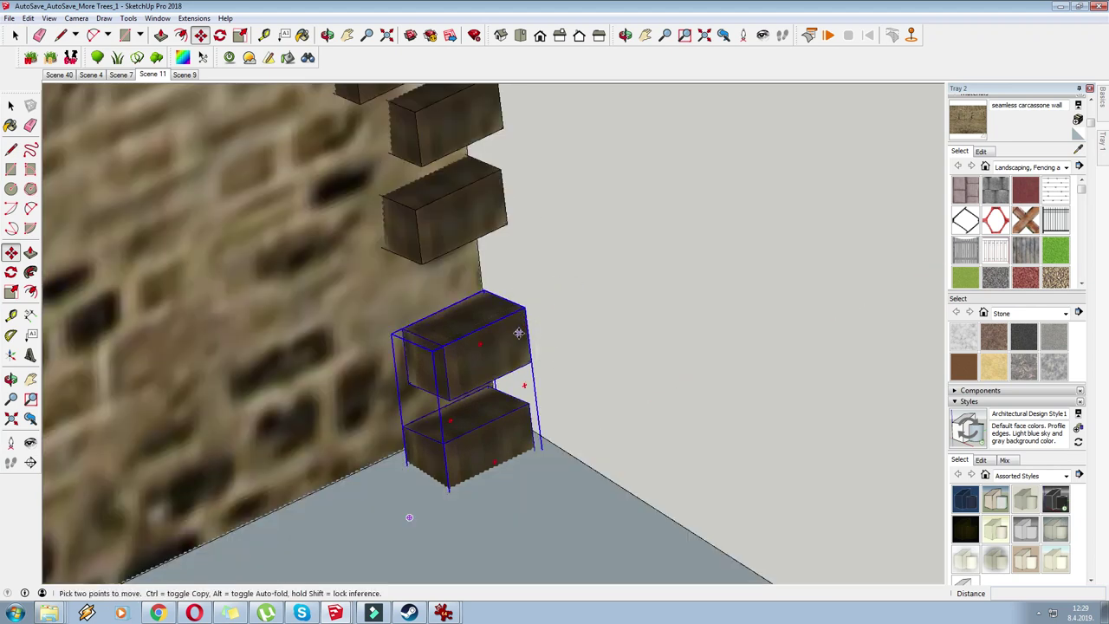
# Move the remaining two-brick group into line with the bottom of the sloped wall corner.
pyautogui.click(511, 327)
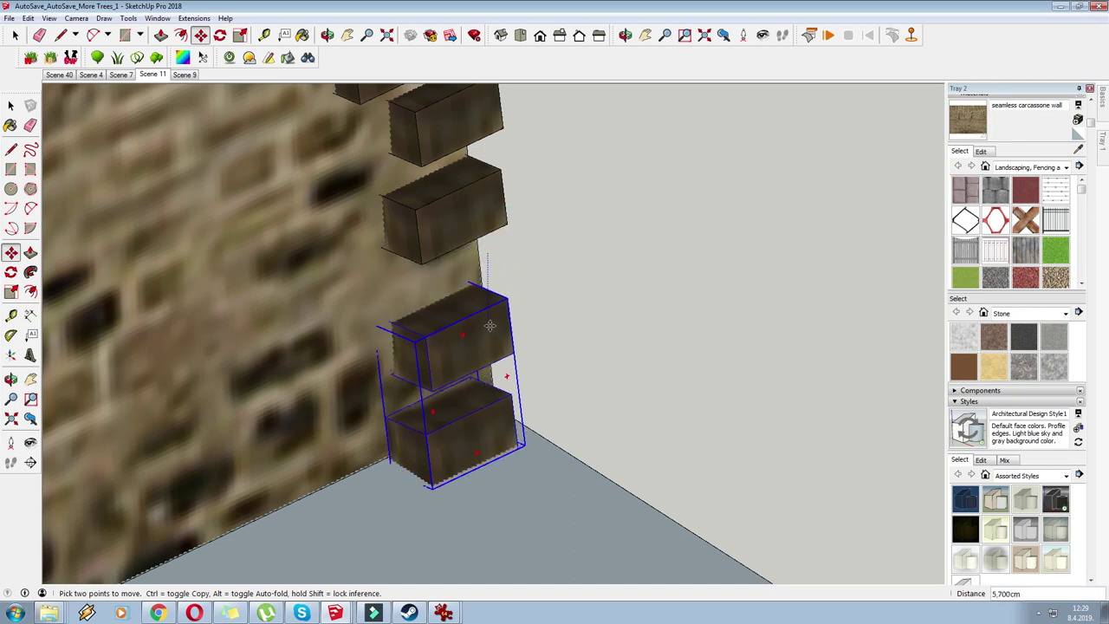
pyautogui.click(488, 324)
pyautogui.moveTo(488, 324); pyautogui.dragTo(457, 412, button='middle')
pyautogui.click(456, 449)
pyautogui.click(439, 438)
pyautogui.click(463, 426)
pyautogui.scroll(-6, 649, 398)
pyautogui.moveTo(374, 369); pyautogui.dragTo(384, 326, button='middle')
# Combine all brick groups on the wall corner into a single column group.
pyautogui.click(14, 36)
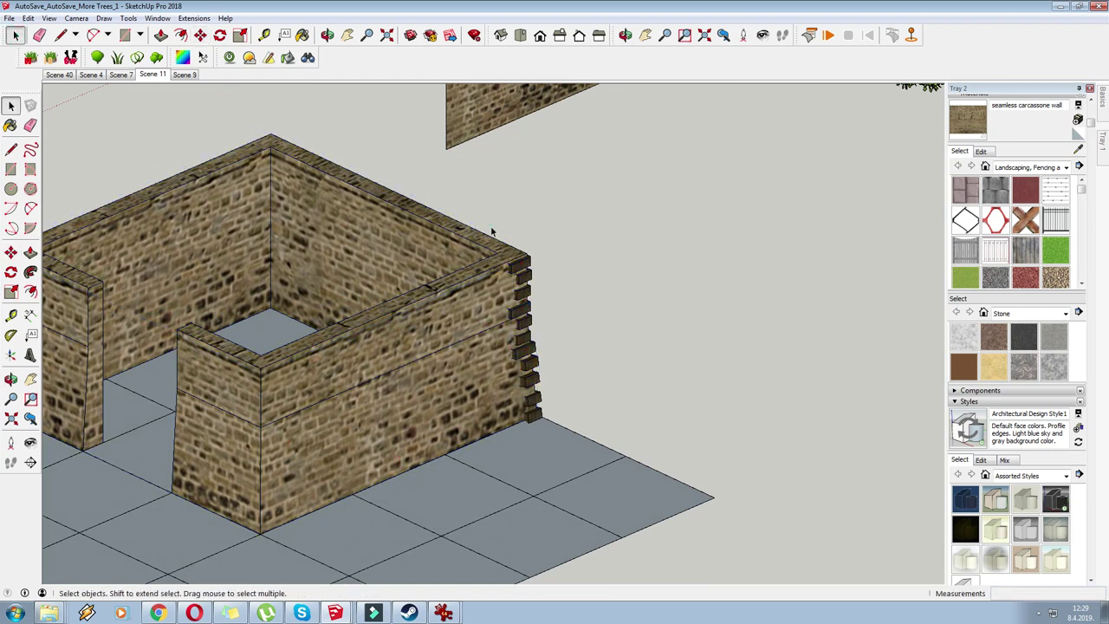
pyautogui.moveTo(478, 214); pyautogui.dragTo(612, 464)
pyautogui.rightClick(523, 300)
pyautogui.click(574, 408)
# Copy the brick column to the open floor beside the outer corner of the far front wall section.
pyautogui.moveTo(586, 329); pyautogui.dragTo(385, 138, button='middle')
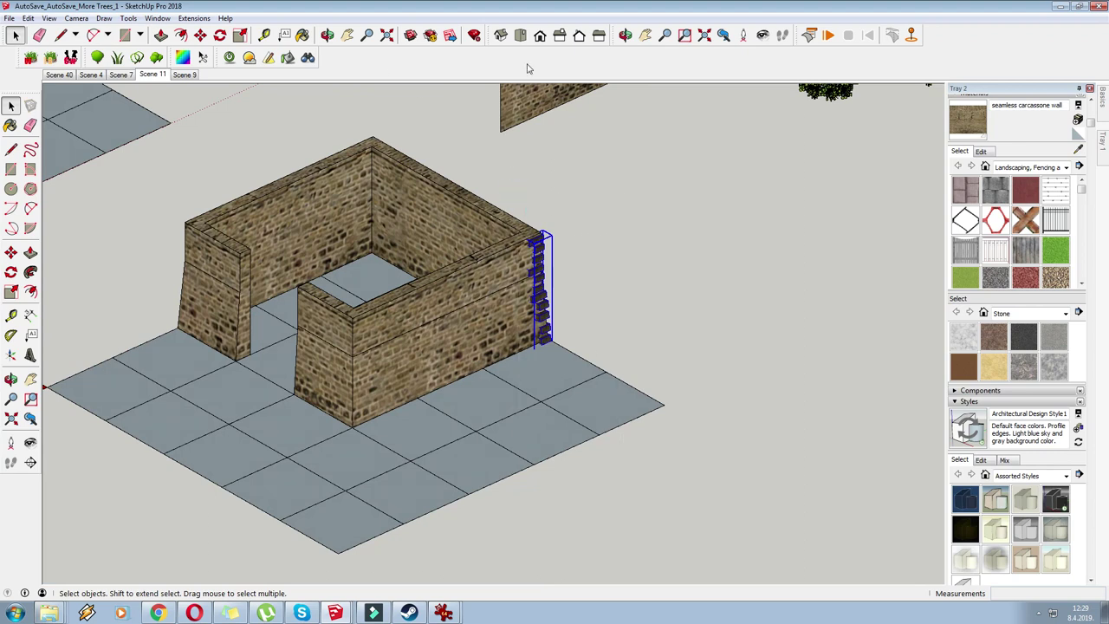
pyautogui.click(201, 34)
pyautogui.click(597, 332)
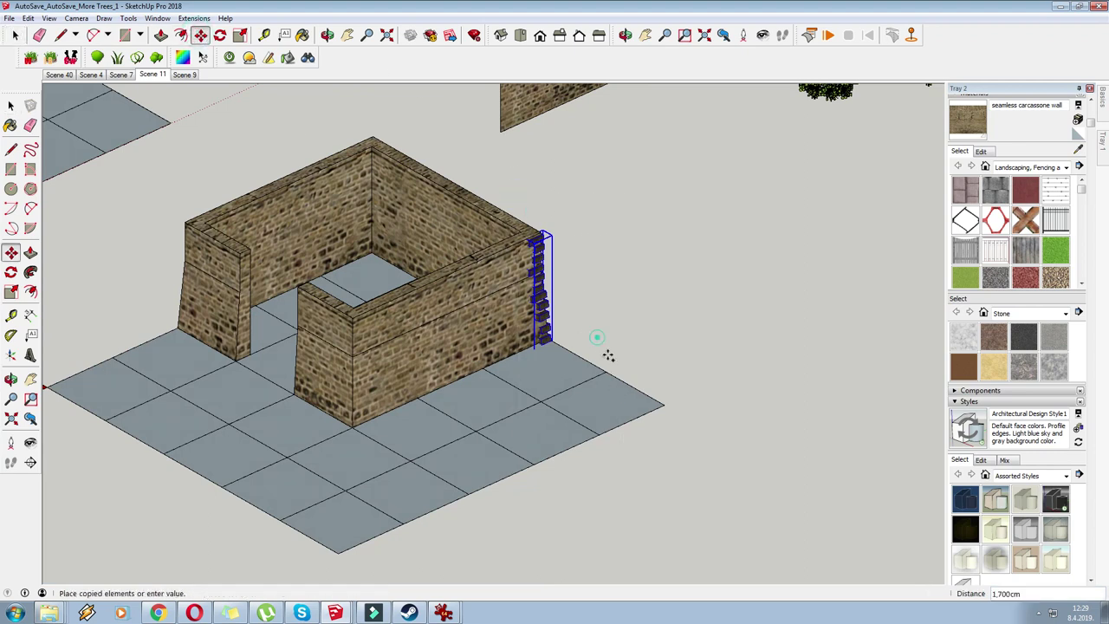
pyautogui.click(189, 345)
pyautogui.scroll(4, 118, 234)
pyautogui.click(168, 251)
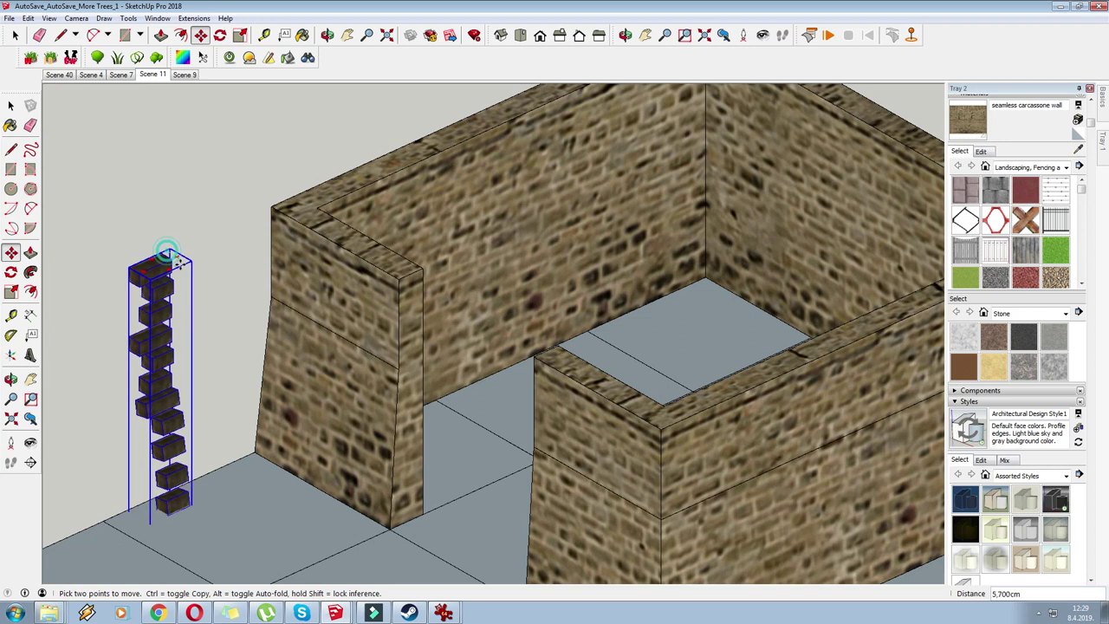
# Rotate the copied brick column 90° and mirror it along the red axis with a scale of -1.
pyautogui.click(180, 258)
pyautogui.click(176, 258)
pyautogui.click(184, 278)
pyautogui.press('m')
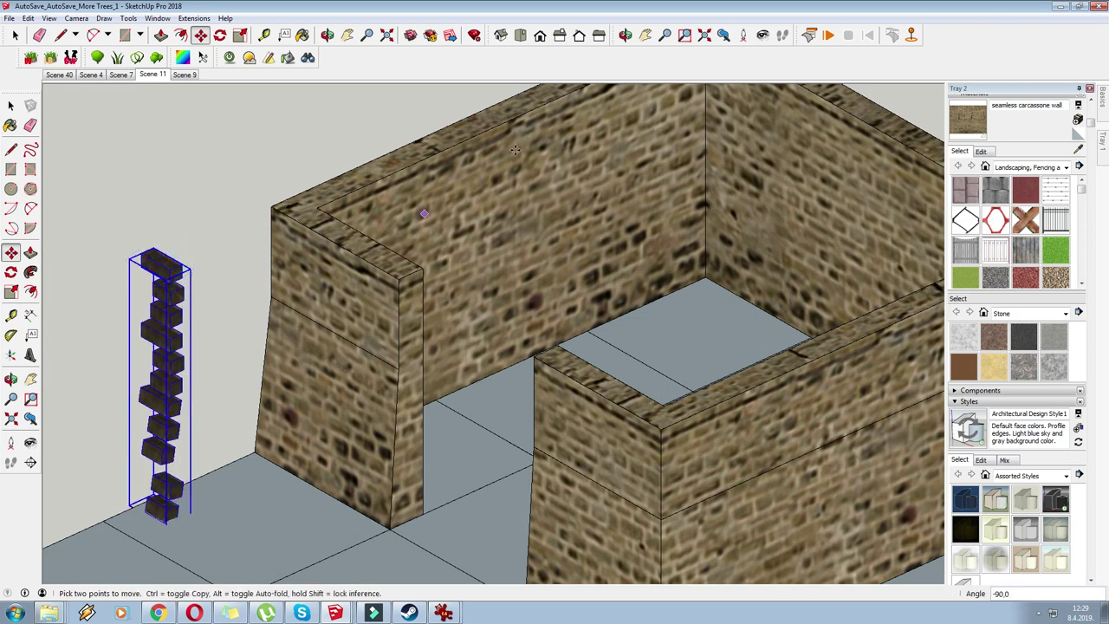
pyautogui.scroll(-1, 515, 172)
pyautogui.press('s')
pyautogui.moveTo(163, 362); pyautogui.dragTo(241, 406)
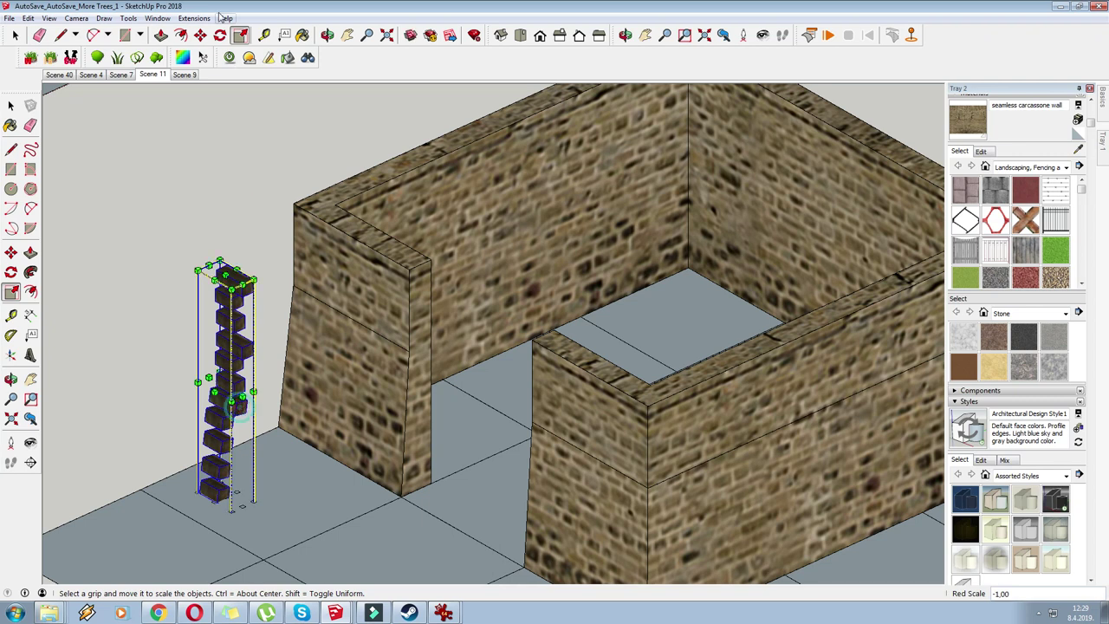
# Move the mirrored brick column onto the outer corner of the far front wall section.
pyautogui.press('m')
pyautogui.scroll(5, 208, 243)
pyautogui.click(210, 249)
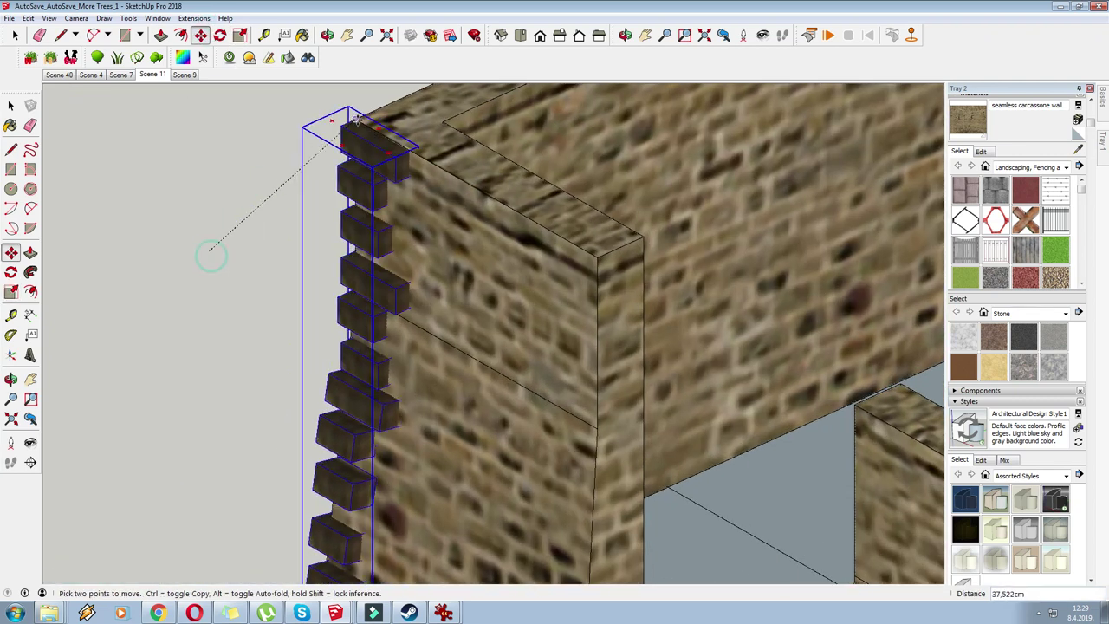
pyautogui.scroll(3, 358, 143)
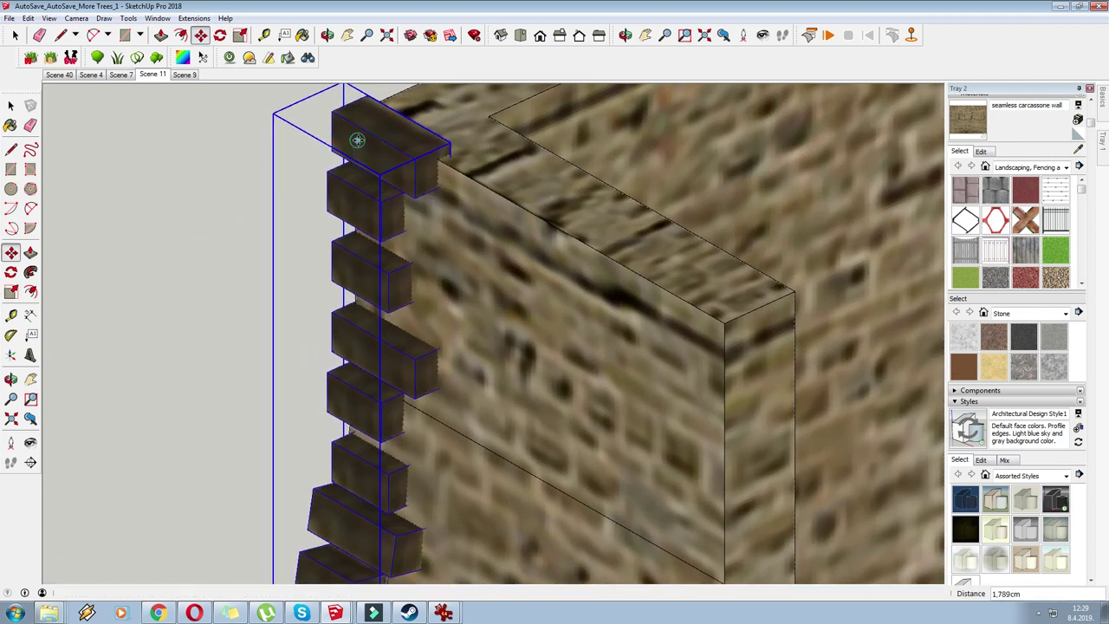
pyautogui.click(371, 159)
# Copy the brick column to the near front wall section and mirror the copy along the red axis.
pyautogui.scroll(-5, 362, 125)
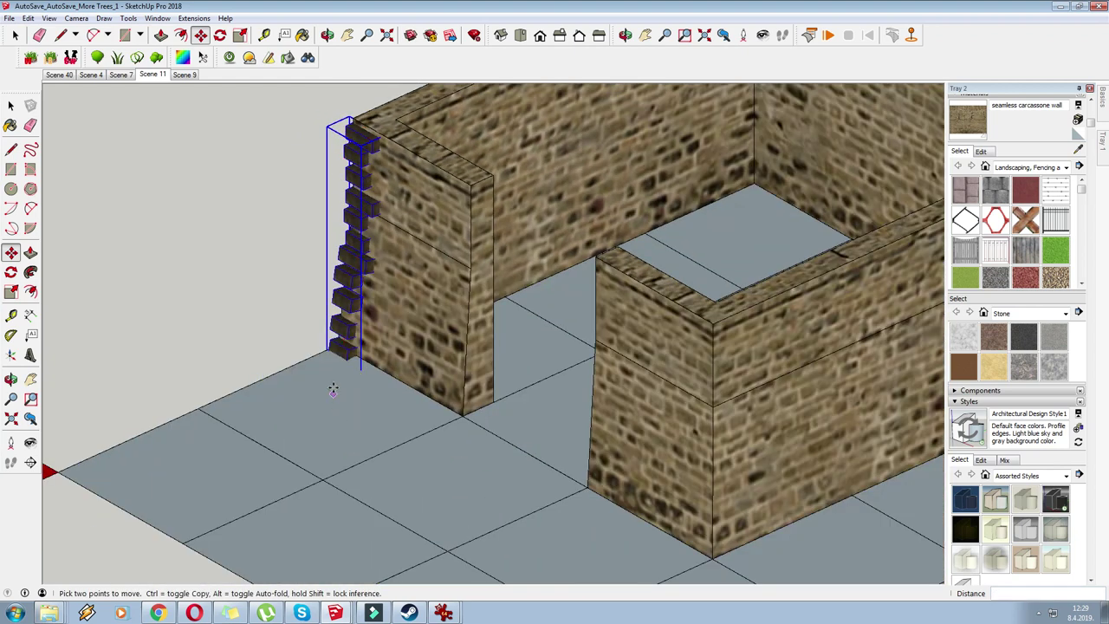
pyautogui.scroll(-5, 333, 384)
pyautogui.scroll(3, 268, 321)
pyautogui.click(298, 394)
pyautogui.click(475, 497)
pyautogui.press('s')
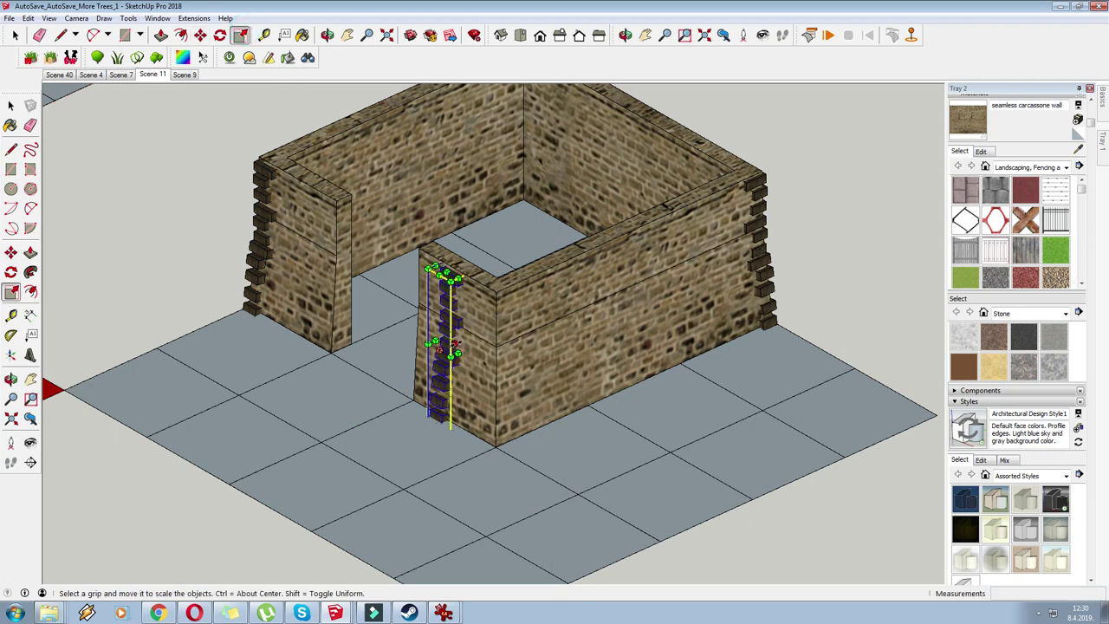
pyautogui.scroll(4, 462, 354)
pyautogui.click(406, 328)
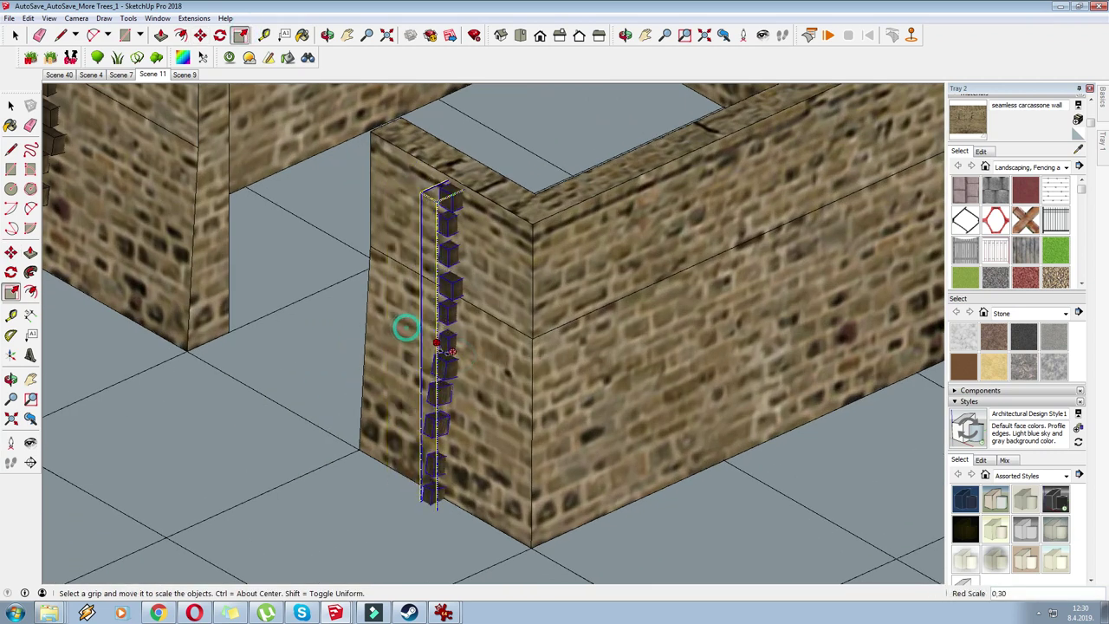
pyautogui.click(492, 378)
# Move the mirrored brick column onto the near corner where the front wall meets the long side wall.
pyautogui.press('m')
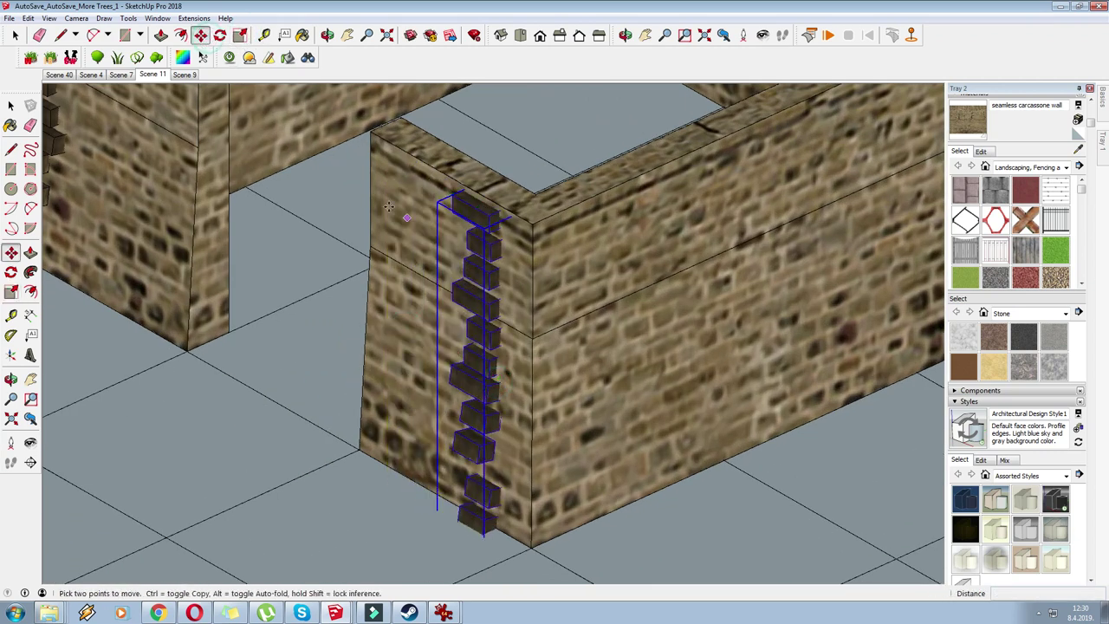
pyautogui.click(389, 207)
pyautogui.click(429, 229)
pyautogui.scroll(2, 494, 268)
pyautogui.moveTo(512, 286); pyautogui.dragTo(524, 332, button='middle')
pyautogui.scroll(1, 524, 333)
pyautogui.click(566, 229)
pyautogui.click(569, 224)
pyautogui.scroll(-2, 430, 241)
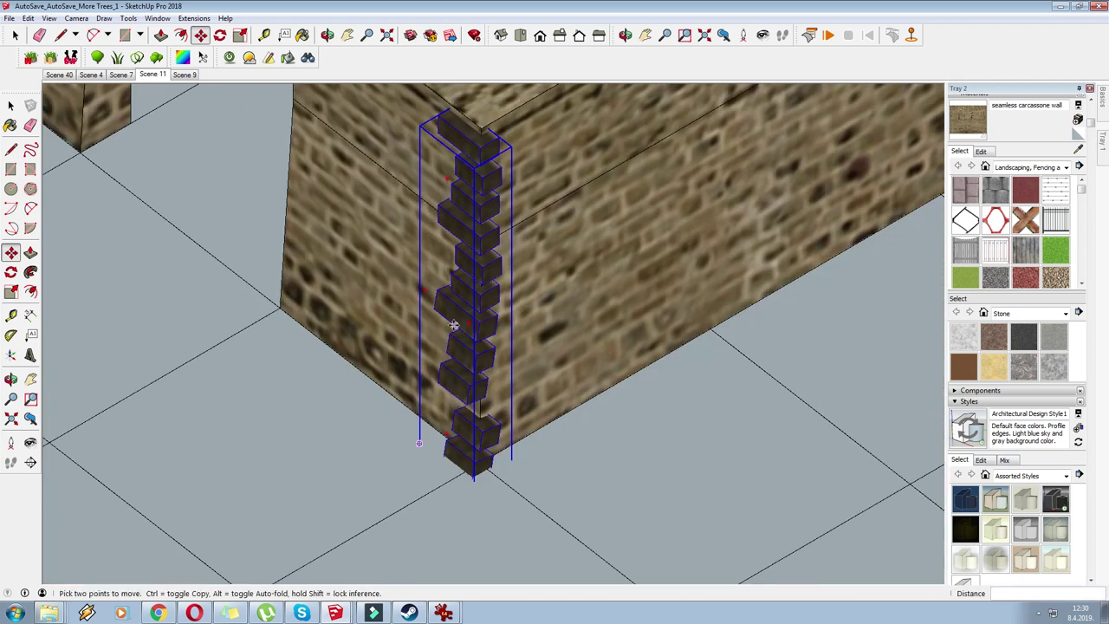
# Copy the near corner's brick column alongside it and rotate the copy to run along the long side wall.
pyautogui.click(557, 462)
pyautogui.press('ctrl')
pyautogui.click(724, 491)
pyautogui.click(652, 178)
pyautogui.click(668, 144)
# Mirror the rotated brick column and fit it onto the long-wall side of the near corner.
pyautogui.click(239, 33)
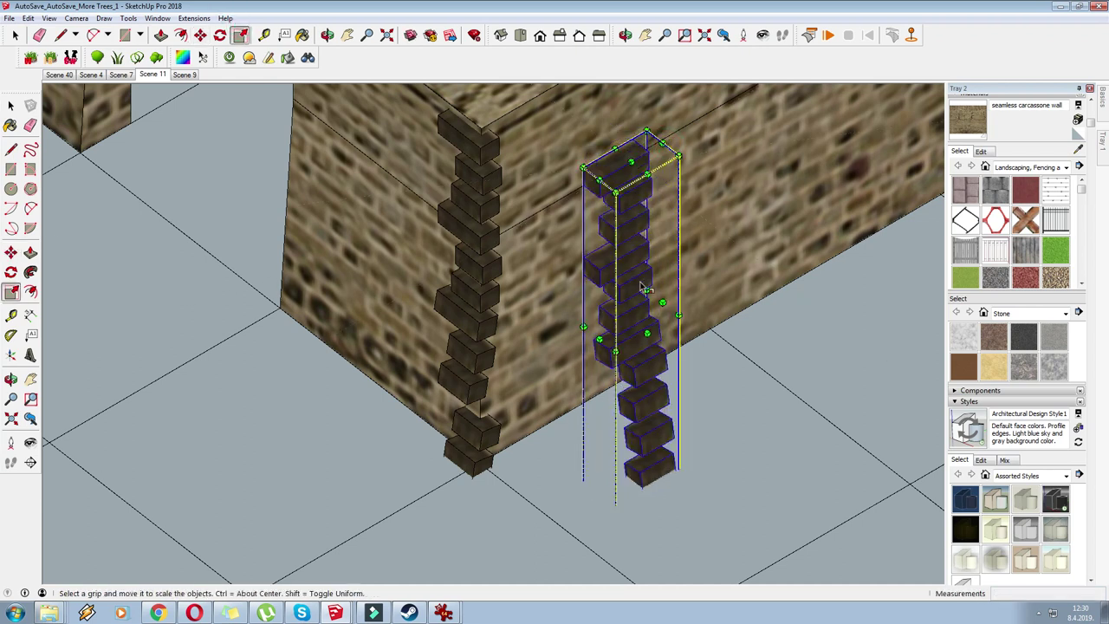
pyautogui.moveTo(662, 303); pyautogui.dragTo(537, 378)
pyautogui.press('m')
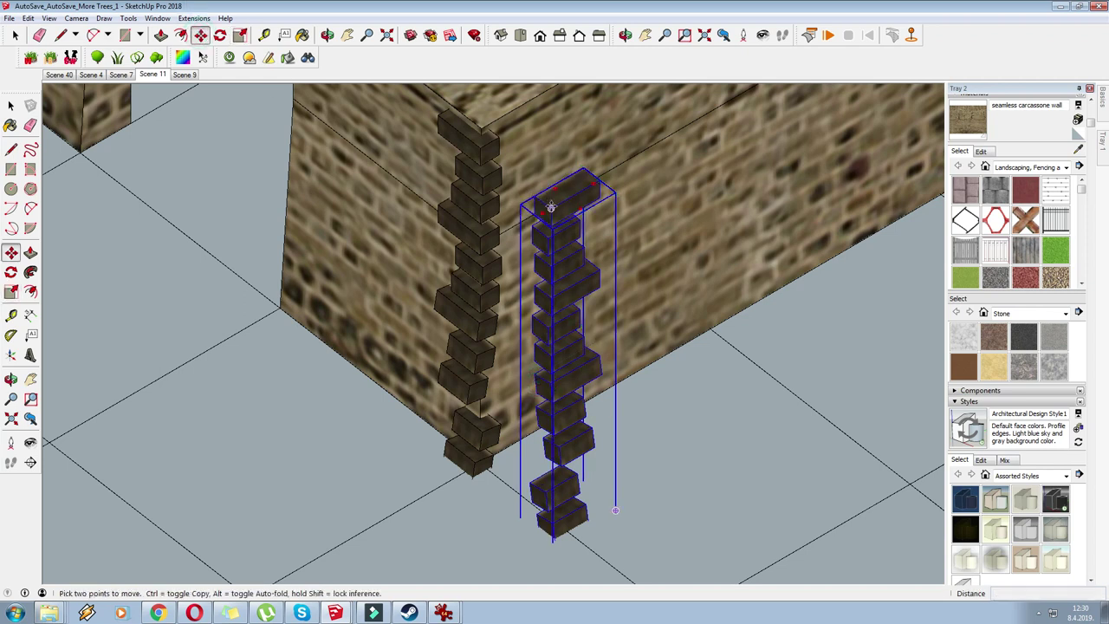
pyautogui.click(551, 208)
pyautogui.click(482, 148)
pyautogui.scroll(1, 472, 198)
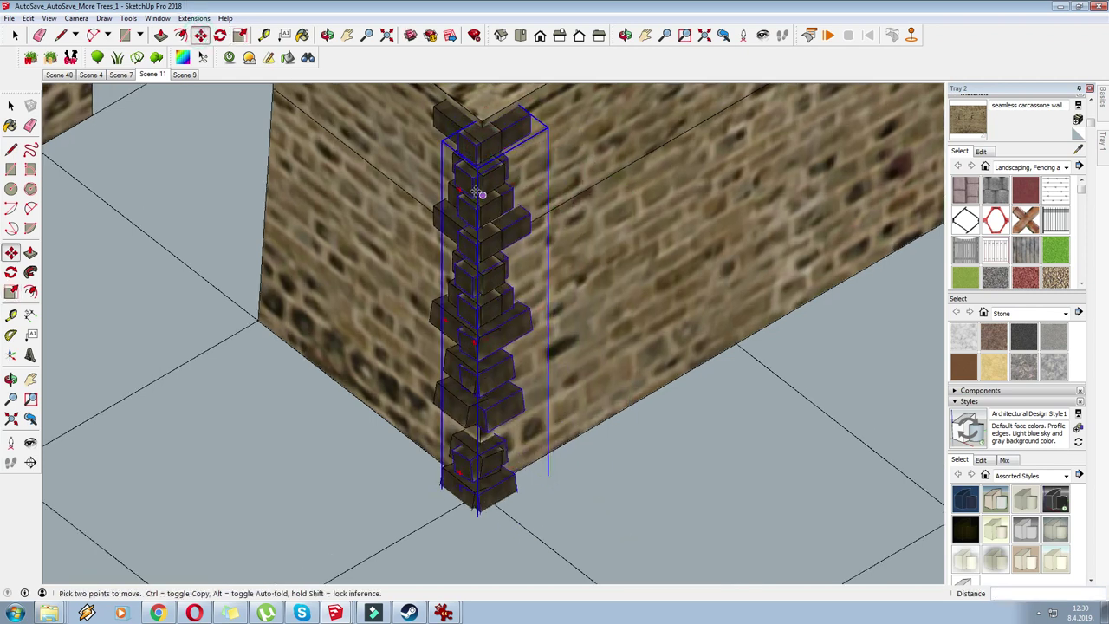
pyautogui.scroll(1, 473, 193)
pyautogui.click(469, 177)
pyautogui.scroll(-3, 485, 171)
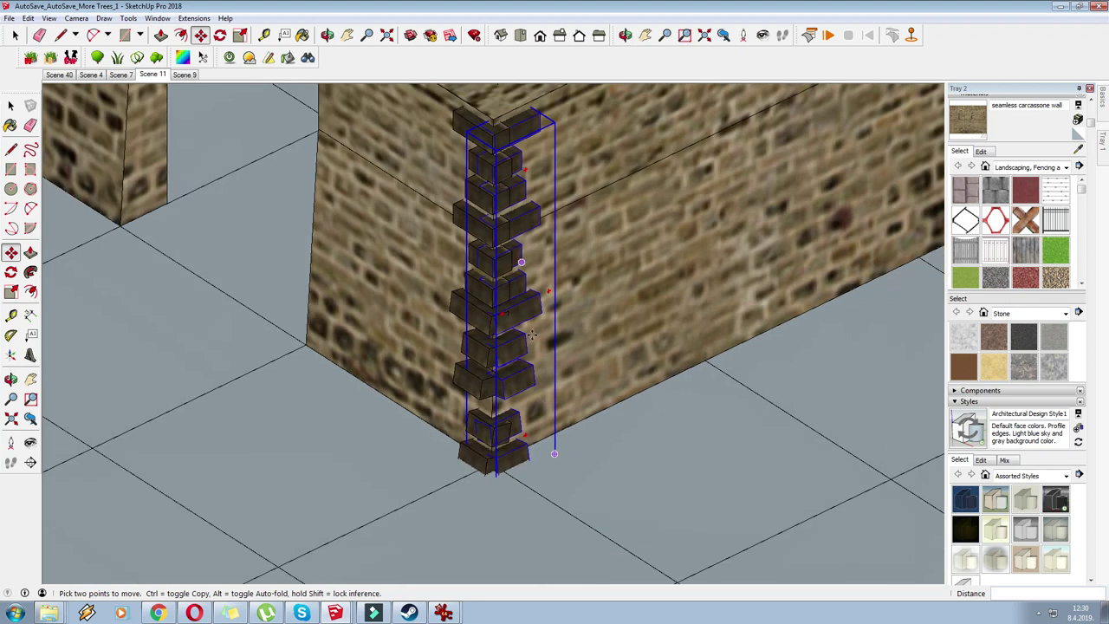
# Open the long-wall brick column for editing and explode its nested groups into separate bricks.
pyautogui.scroll(2, 520, 260)
pyautogui.rightClick(527, 300)
pyautogui.click(566, 361)
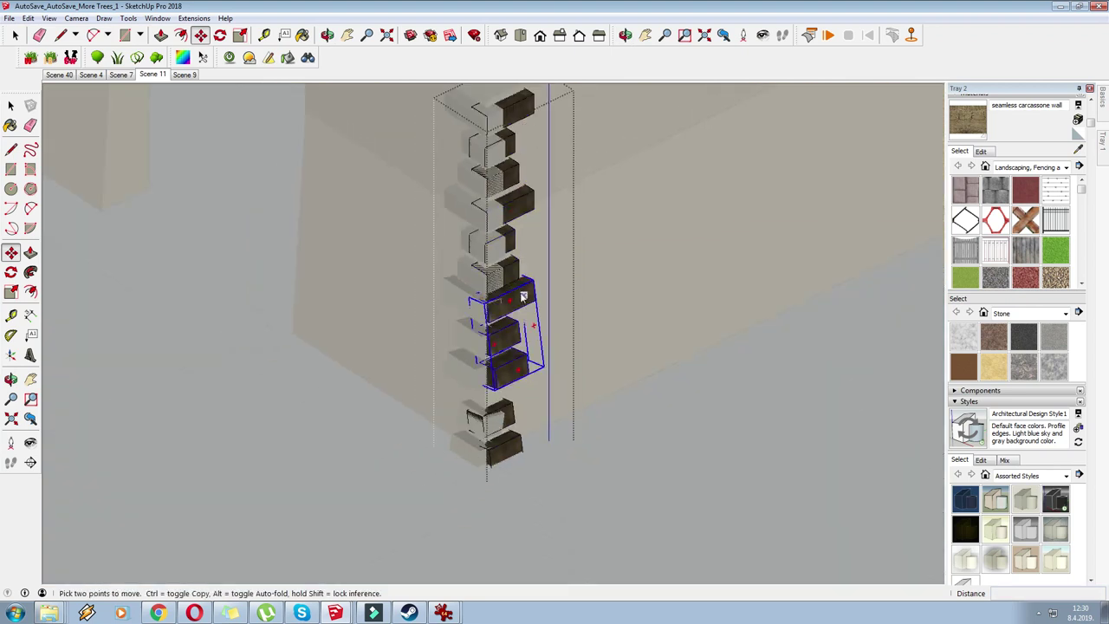
pyautogui.rightClick(527, 295)
pyautogui.click(16, 35)
pyautogui.scroll(-1, 398, 88)
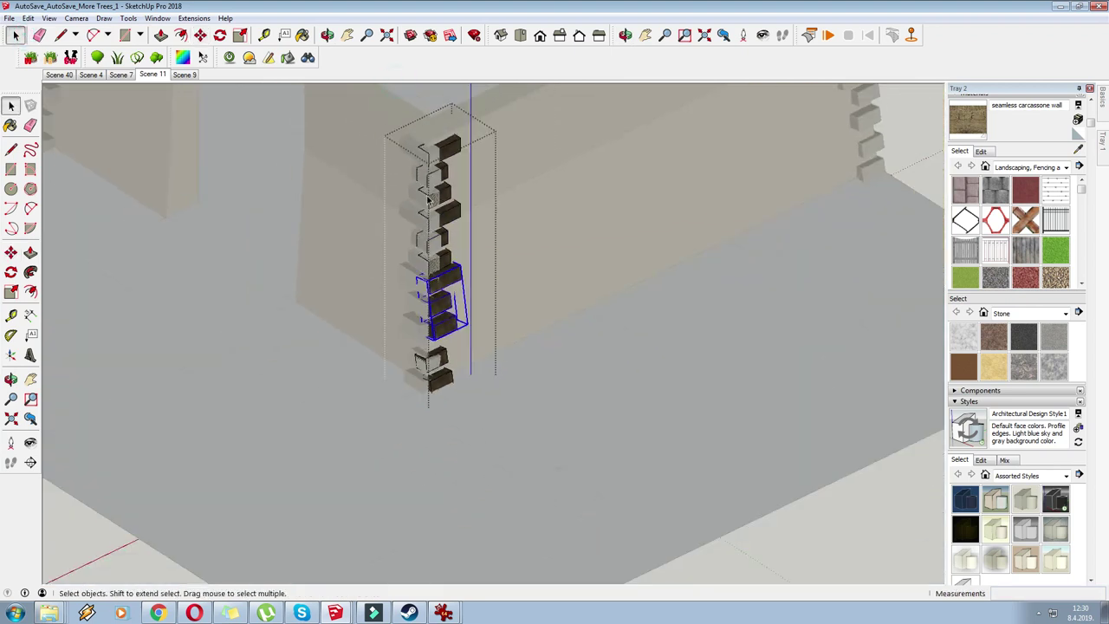
pyautogui.moveTo(365, 115); pyautogui.dragTo(549, 494)
pyautogui.rightClick(460, 202)
pyautogui.click(487, 263)
pyautogui.rightClick(594, 377)
# Delete the top brick and the other overlapping bricks down the long-wall column, leaving roughly alternate bricks.
pyautogui.click(195, 33)
pyautogui.scroll(2, 442, 130)
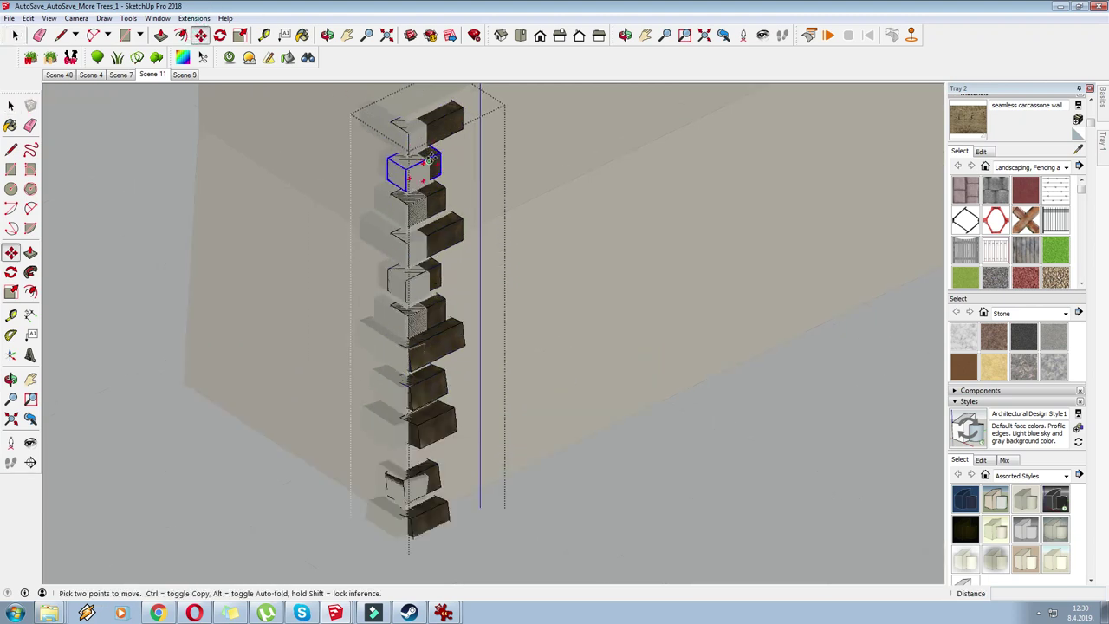
pyautogui.click(440, 127)
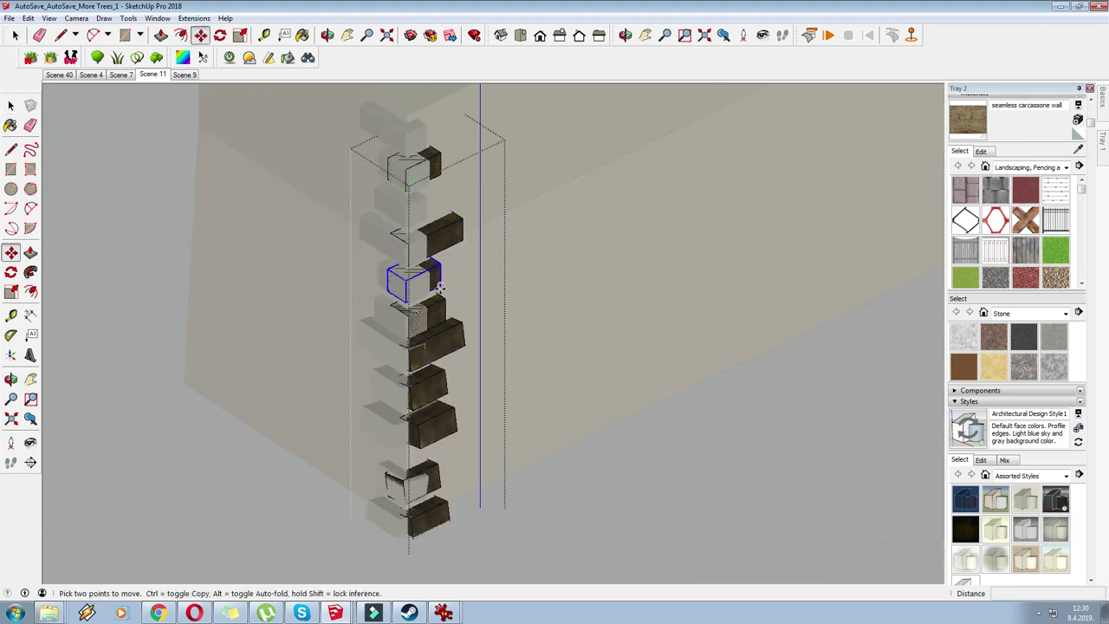
pyautogui.press('Delete')
pyautogui.press('Delete')
pyautogui.press('Delete')
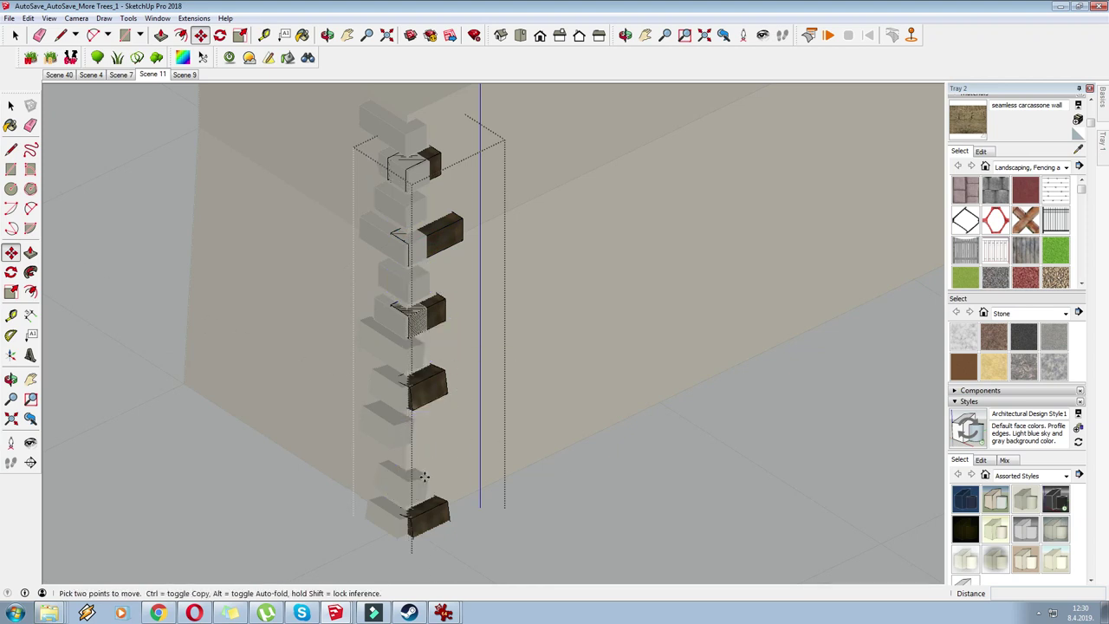
# Close the column for editing and group all walls and brick columns of the new building into one group.
pyautogui.press('Escape')
pyautogui.scroll(-2, 573, 415)
pyautogui.moveTo(617, 407)
pyautogui.mouseDown(button='middle')
pyautogui.moveTo(639, 408)
pyautogui.moveTo(606, 426)
pyautogui.mouseUp(button='middle')
pyautogui.scroll(-4, 577, 406)
pyautogui.click(15, 34)
pyautogui.scroll(-1, 371, 171)
pyautogui.moveTo(331, 152); pyautogui.dragTo(738, 448)
pyautogui.rightClick(508, 185)
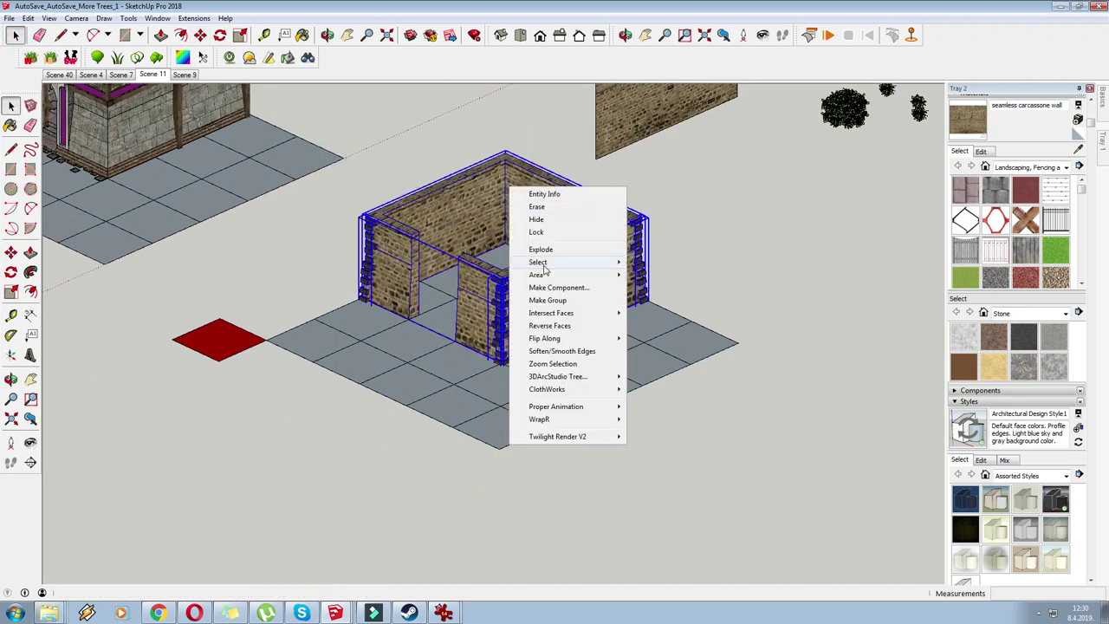
pyautogui.click(559, 302)
pyautogui.click(487, 119)
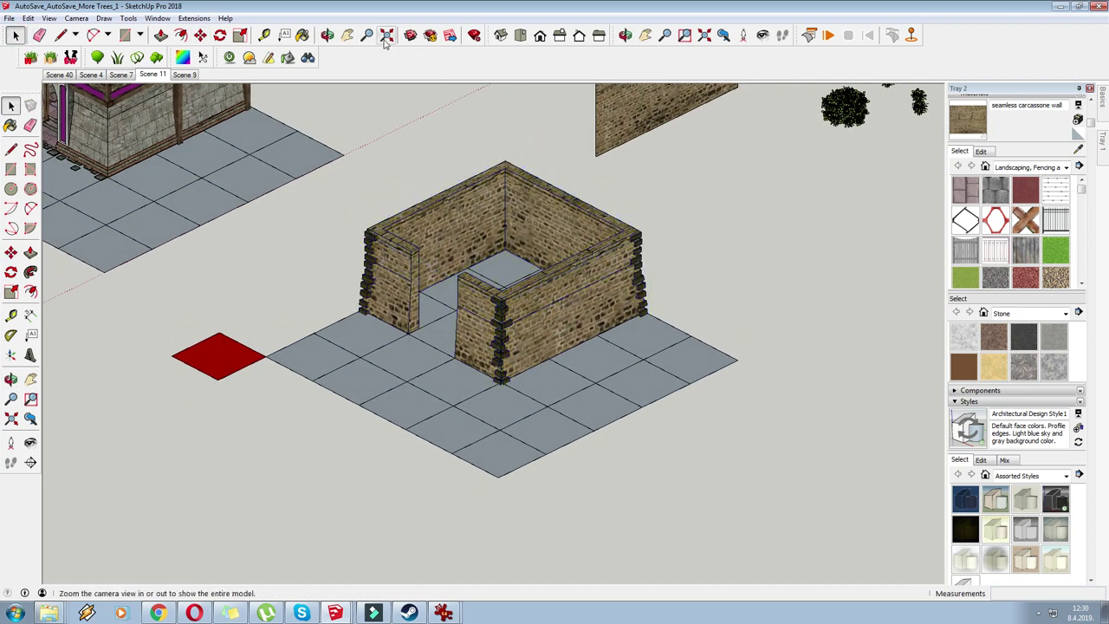
pyautogui.press('h')
pyautogui.moveTo(400, 180)
pyautogui.keyDown('shift'); pyautogui.mouseDown(button='middle')
pyautogui.moveTo(650, 294)
pyautogui.moveTo(468, 230)
pyautogui.moveTo(560, 315)
pyautogui.moveTo(466, 230)
pyautogui.mouseUp(button='middle'); pyautogui.keyUp('shift')
pyautogui.click(240, 34)
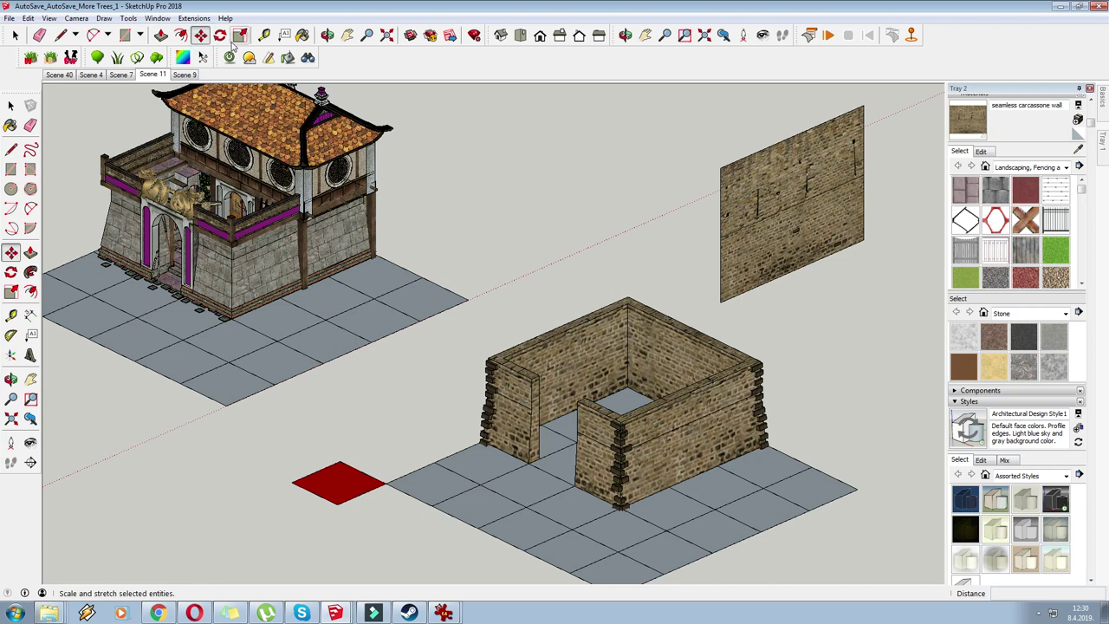
pyautogui.click(613, 372)
pyautogui.click(545, 265)
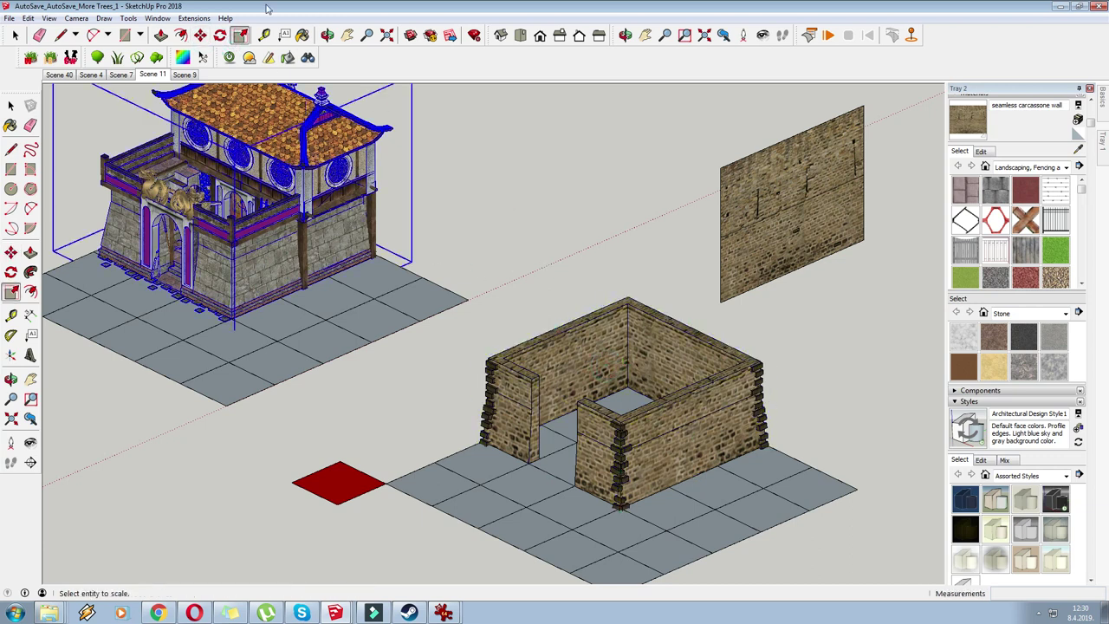
pyautogui.click(348, 36)
pyautogui.moveTo(528, 230); pyautogui.dragTo(443, 223)
pyautogui.moveTo(442, 224); pyautogui.dragTo(440, 250, button='middle')
pyautogui.moveTo(180, 291); pyautogui.dragTo(332, 304)
pyautogui.moveTo(505, 397); pyautogui.dragTo(366, 310)
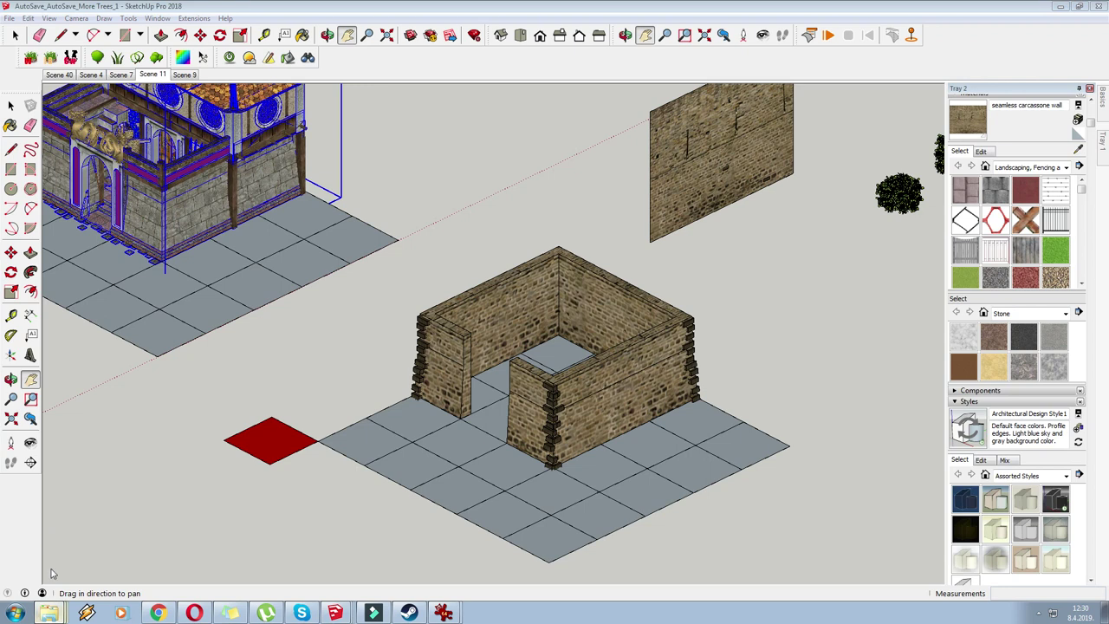
# Insert the doorway photo 134a from the Franks Sources folder into the model, flat on the ground.
pyautogui.click(49, 613)
pyautogui.click(659, 364)
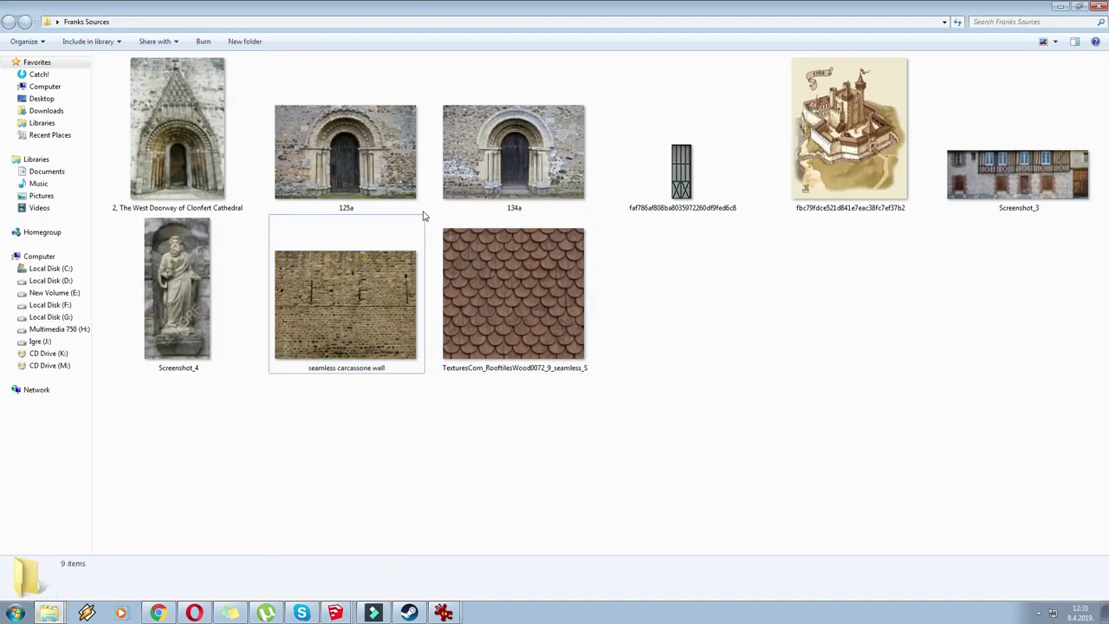
pyautogui.click(513, 151)
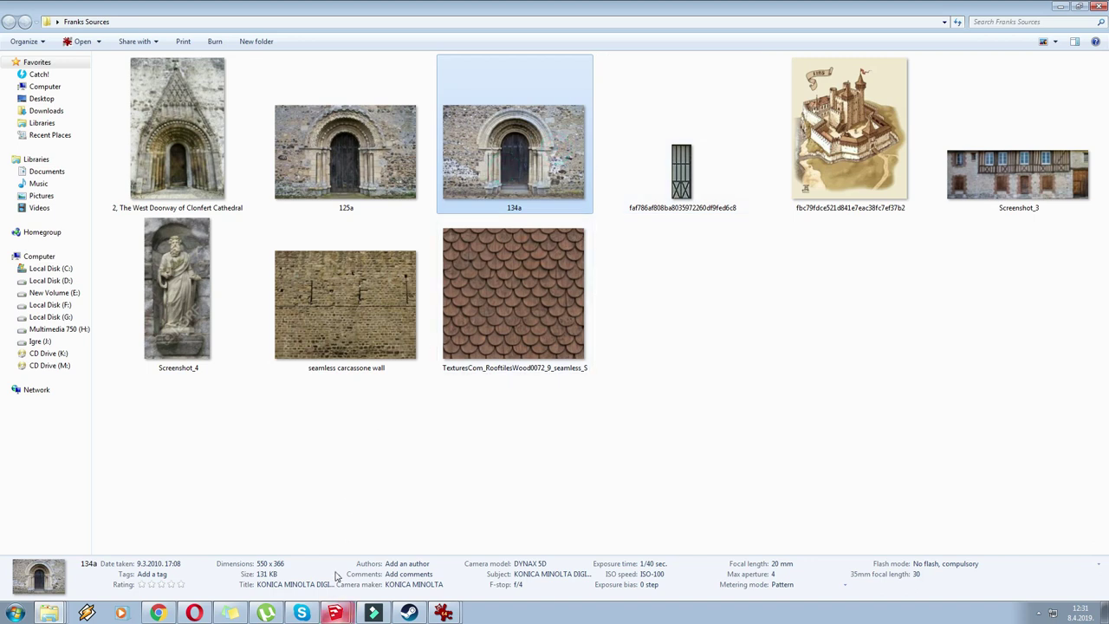
pyautogui.moveTo(336, 571)
pyautogui.mouseDown()
pyautogui.moveTo(470, 414)
pyautogui.moveTo(461, 422)
pyautogui.moveTo(299, 398)
pyautogui.mouseUp()
pyautogui.click(300, 400)
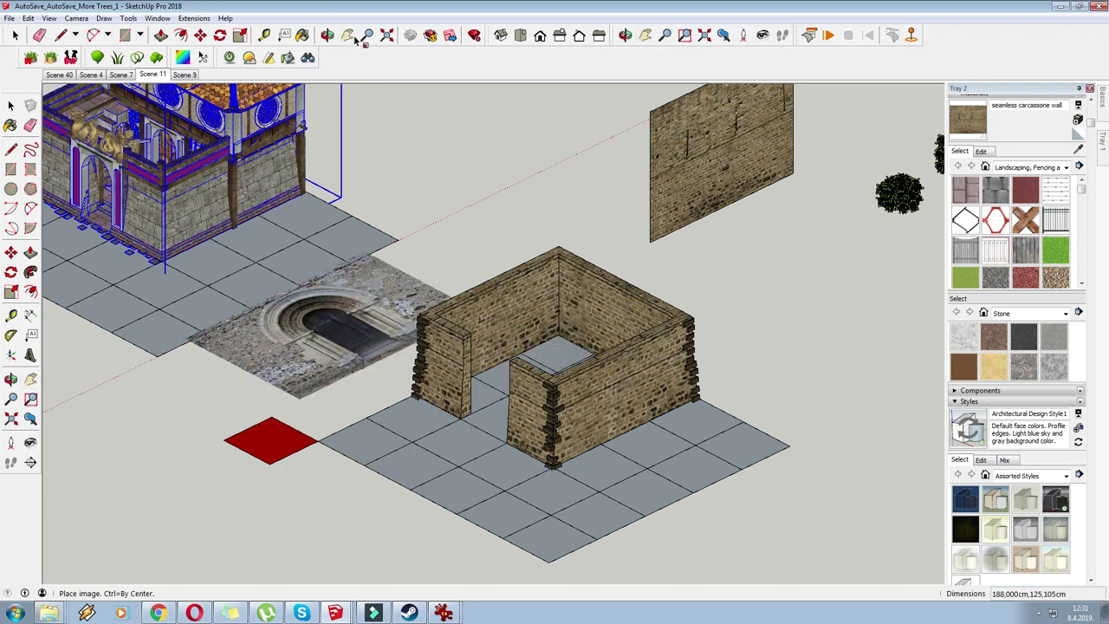
# Move the doorway photo away from the walls to open ground beside the tile base.
pyautogui.moveTo(324, 90); pyautogui.dragTo(322, 51)
pyautogui.click(200, 34)
pyautogui.moveTo(411, 193); pyautogui.dragTo(294, 232, button='middle')
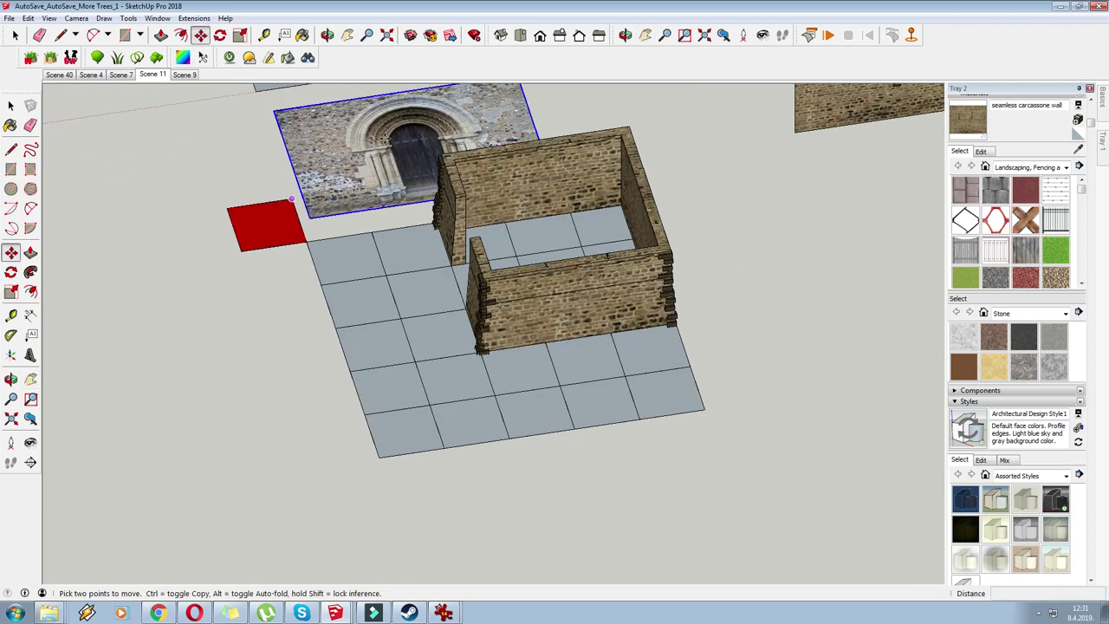
pyautogui.click(419, 128)
pyautogui.click(197, 321)
# Explode the doorway photo into a textured face that can be drawn on.
pyautogui.moveTo(366, 262)
pyautogui.mouseDown(button='middle')
pyautogui.moveTo(337, 299)
pyautogui.moveTo(768, 237)
pyautogui.moveTo(374, 245)
pyautogui.mouseUp(button='middle')
pyautogui.scroll(-2, 374, 245)
pyautogui.moveTo(285, 294); pyautogui.dragTo(162, 373, button='middle')
pyautogui.scroll(6, 208, 260)
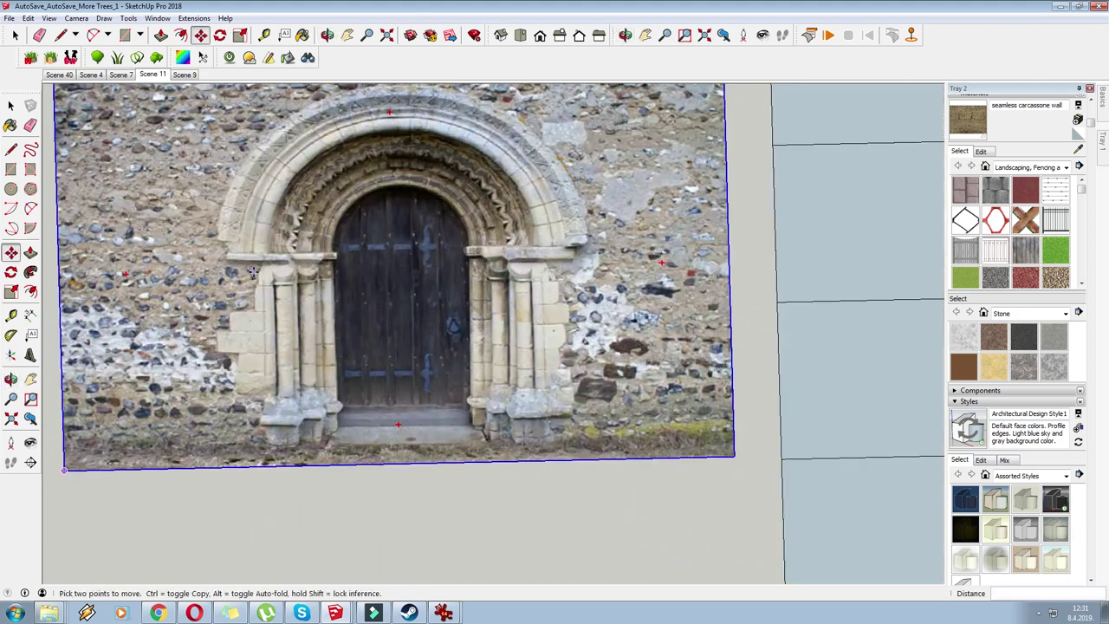
pyautogui.rightClick(291, 221)
pyautogui.click(317, 263)
pyautogui.scroll(-2, 148, 222)
pyautogui.scroll(2, 401, 193)
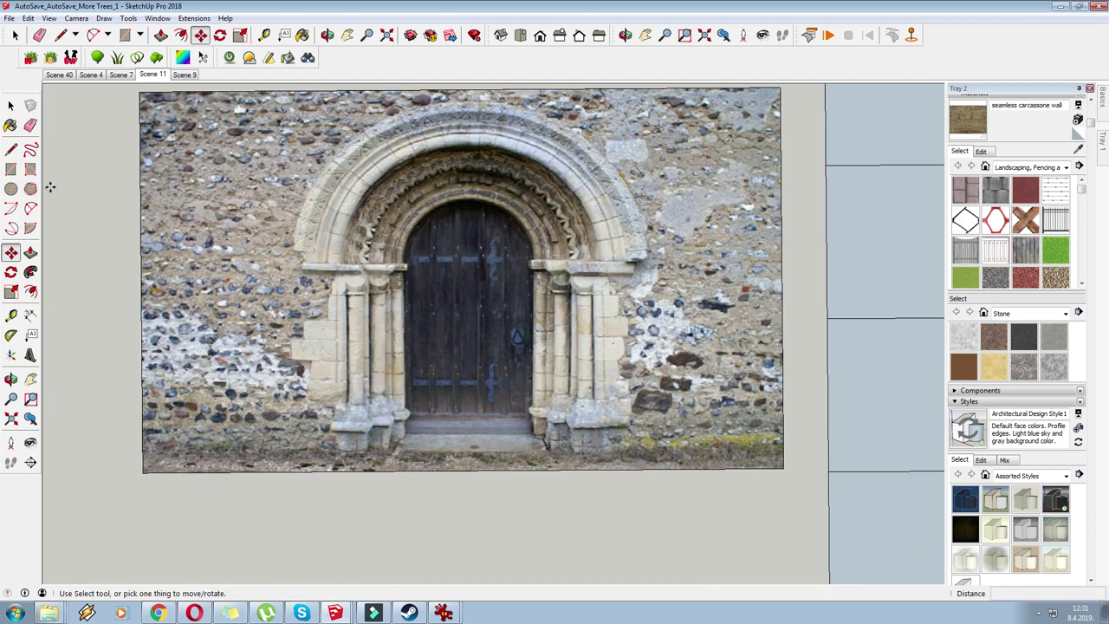
# Draw a rectangle about 107 by 41.5 cm over one half of the doorway and scale it to reach the door's centre and outer jamb.
pyautogui.click(11, 170)
pyautogui.click(467, 132)
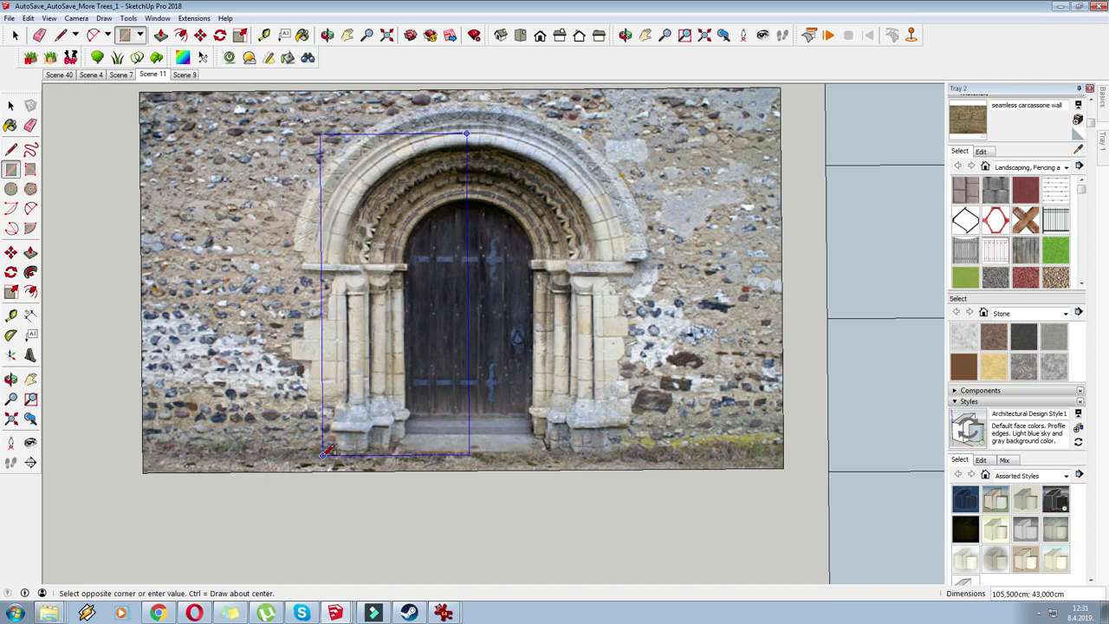
pyautogui.click(327, 459)
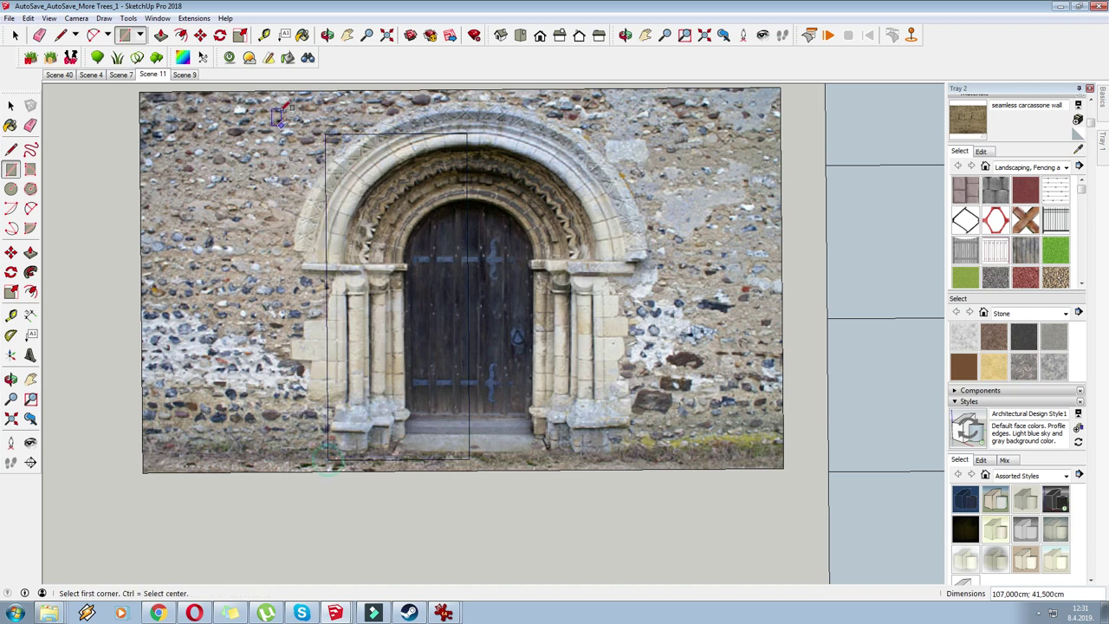
pyautogui.rightClick(433, 156)
pyautogui.click(240, 34)
pyautogui.moveTo(472, 124); pyautogui.dragTo(485, 119)
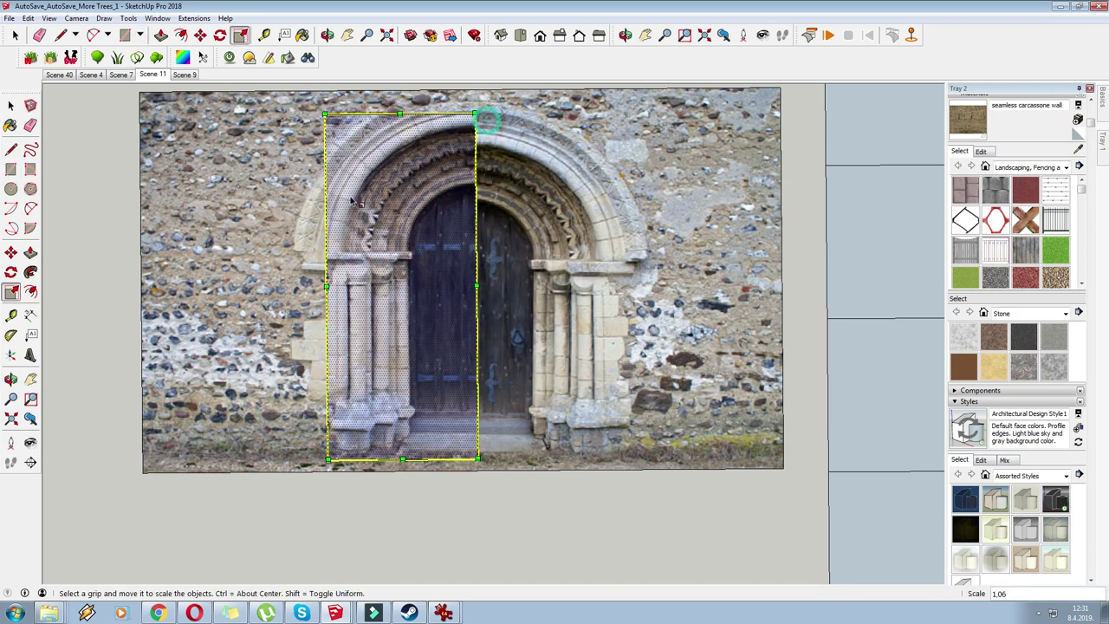
pyautogui.moveTo(326, 288); pyautogui.dragTo(326, 288)
# Sample the 134a texture from the photo and paint the half-doorway rectangle with it.
pyautogui.click(1078, 149)
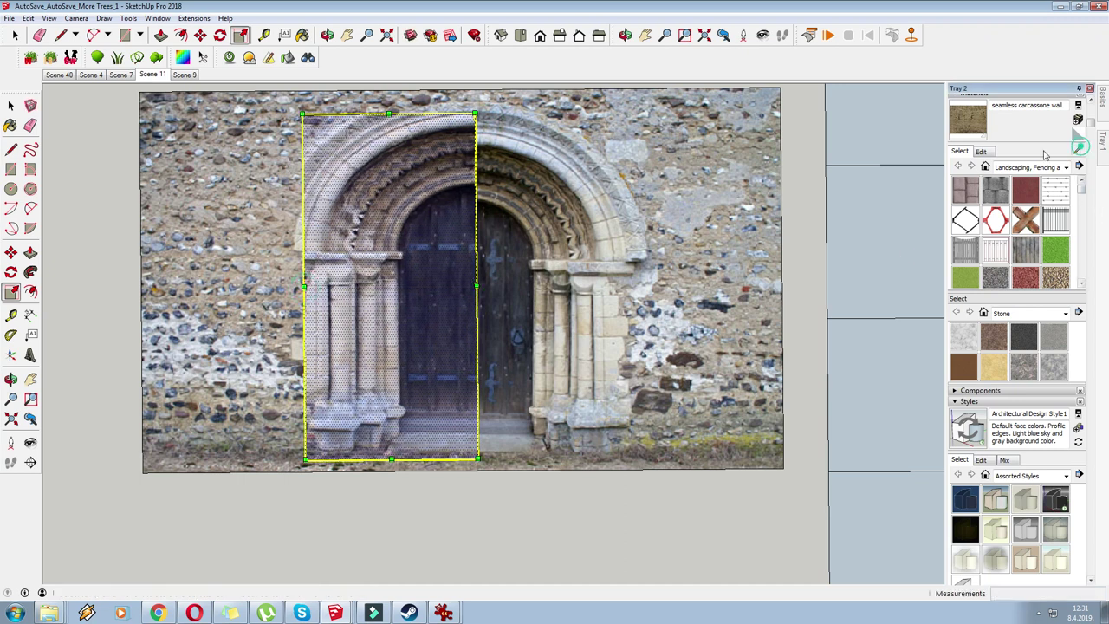
pyautogui.click(636, 186)
pyautogui.click(455, 202)
pyautogui.moveTo(455, 202); pyautogui.dragTo(391, 243, button='middle')
pyautogui.moveTo(293, 410)
pyautogui.mouseDown(button='middle')
pyautogui.moveTo(308, 414)
pyautogui.moveTo(172, 246)
pyautogui.mouseUp(button='middle')
pyautogui.click(31, 208)
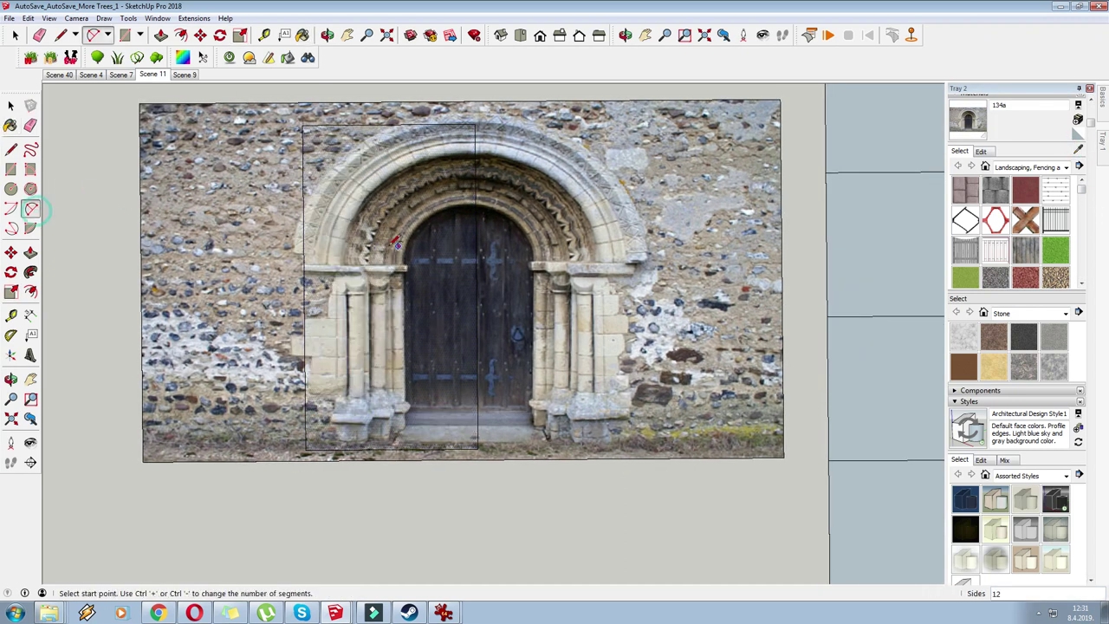
pyautogui.click(317, 261)
pyautogui.click(574, 260)
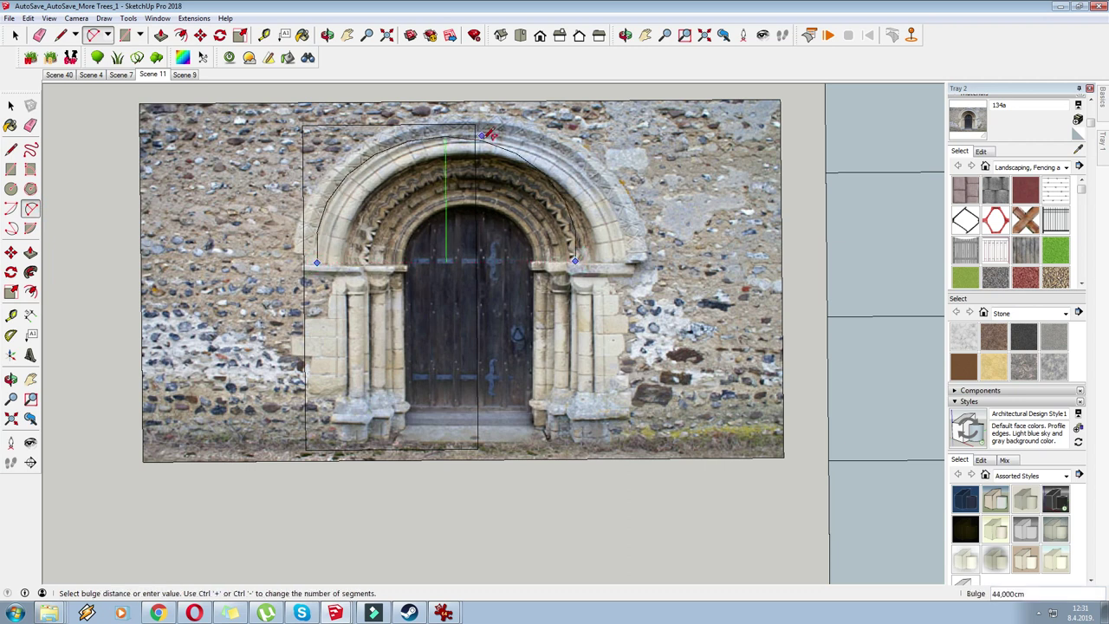
# Draw an arc with a bulge of about 46 cm over the doorway's outer stone arch, spanning from one springing point to the other.
pyautogui.click(31, 209)
pyautogui.click(314, 262)
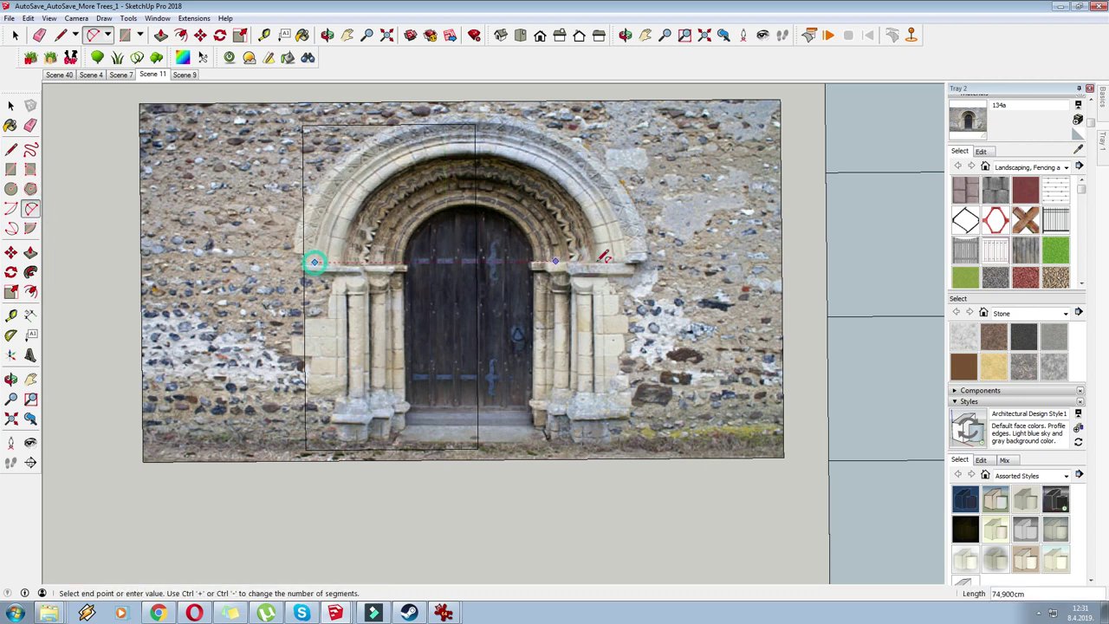
pyautogui.click(623, 260)
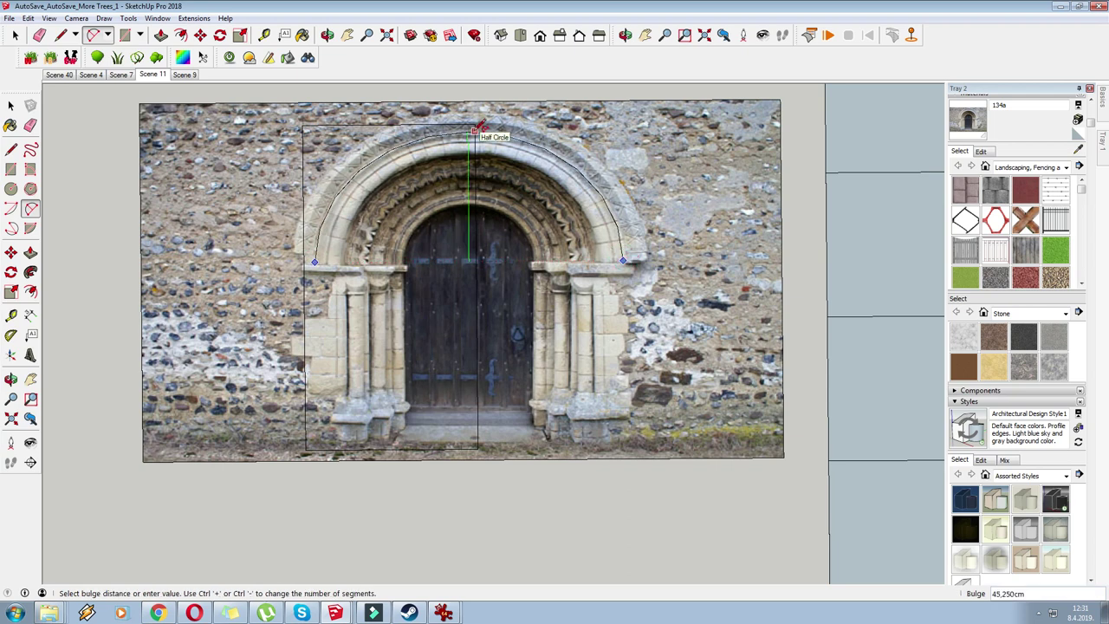
pyautogui.scroll(3, 476, 129)
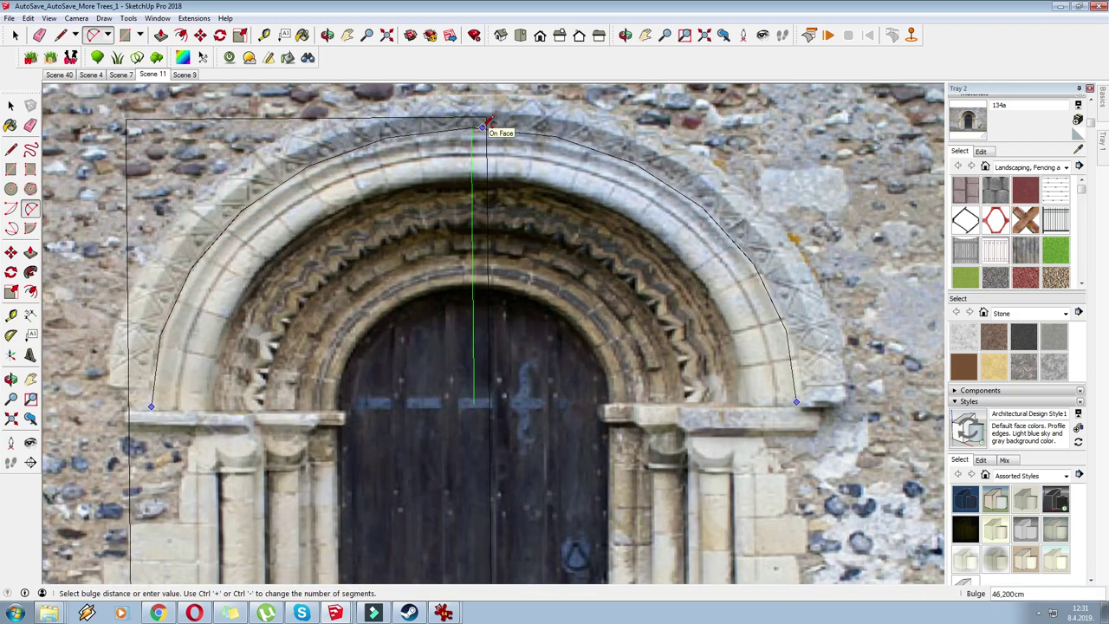
pyautogui.click(487, 123)
pyautogui.scroll(-3, 472, 137)
pyautogui.scroll(-3, 395, 209)
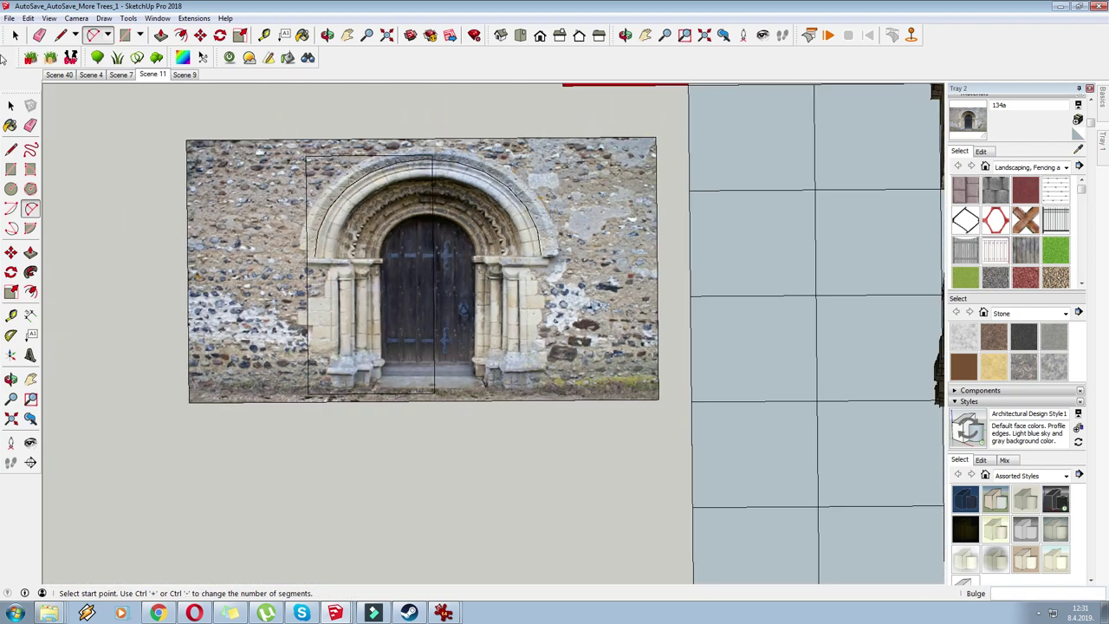
# Draw a vertical line about 67 cm long from the arc's end on the rectangle side down to the rectangle's base.
pyautogui.click(11, 149)
pyautogui.click(313, 256)
pyautogui.scroll(2, 323, 395)
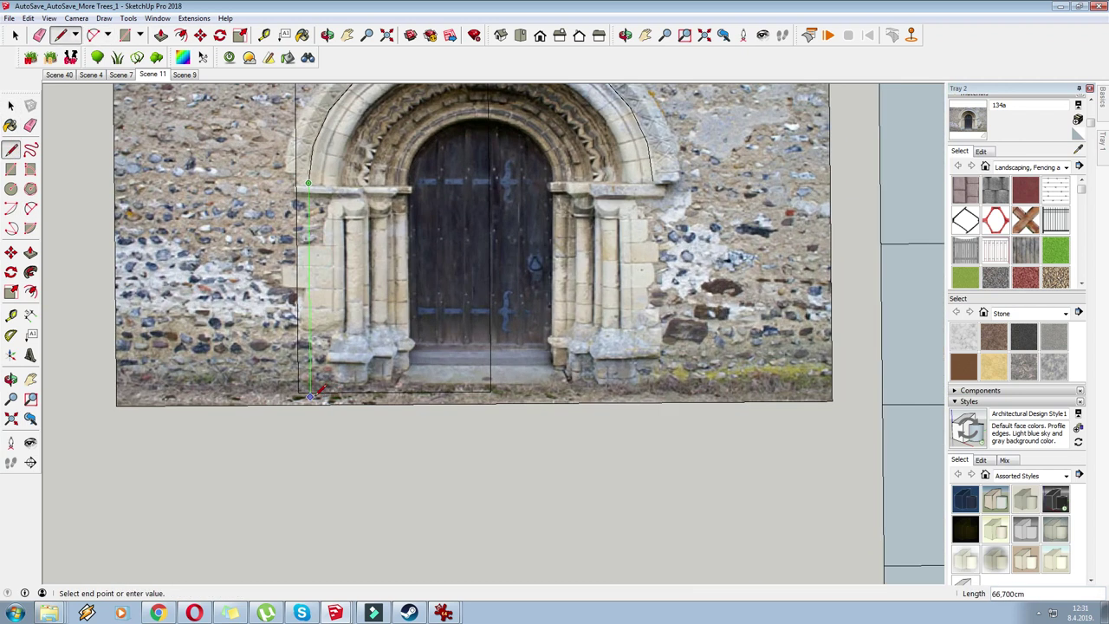
pyautogui.scroll(-2, 322, 392)
# Offset the outline of the half-doorway face inward by about 8.2 cm to form the arch band.
pyautogui.rightClick(362, 308)
pyautogui.click(30, 292)
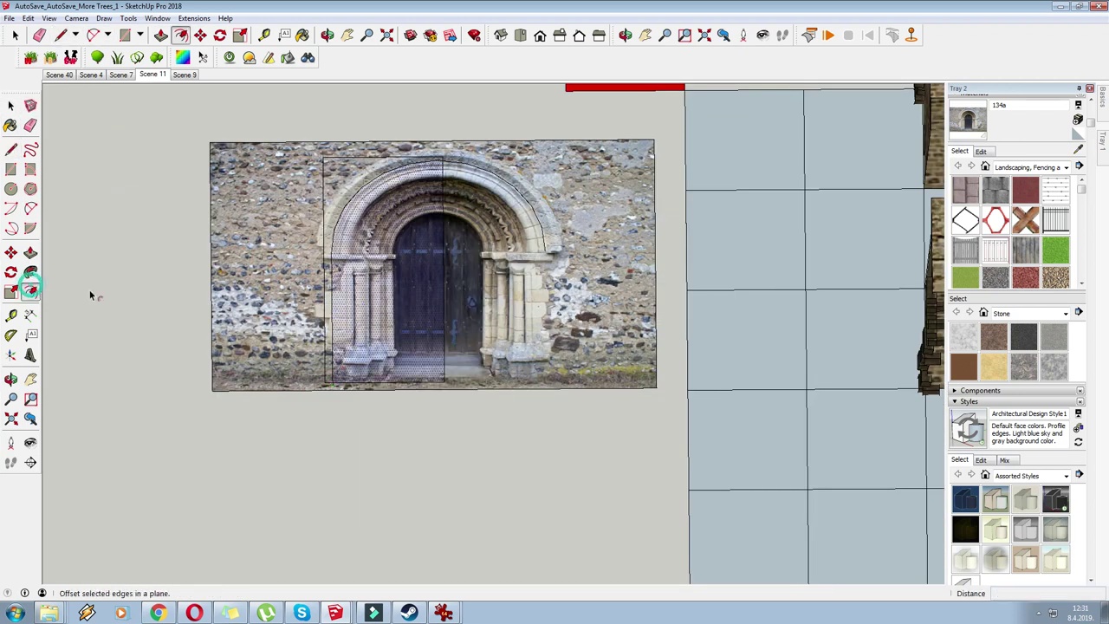
pyautogui.scroll(2, 391, 230)
pyautogui.click(469, 204)
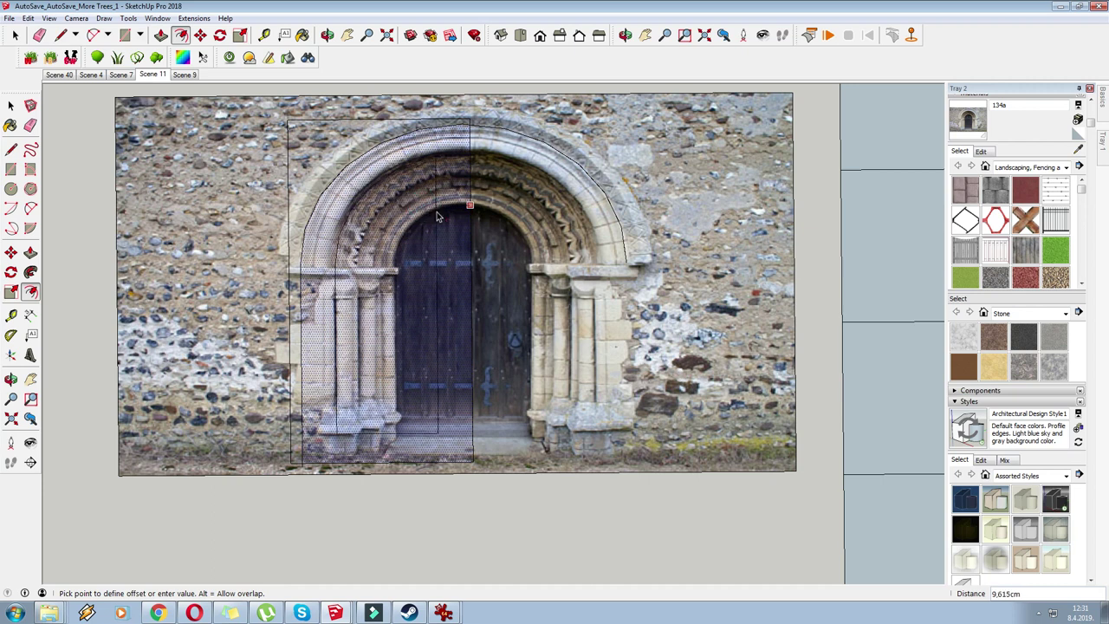
pyautogui.click(44, 295)
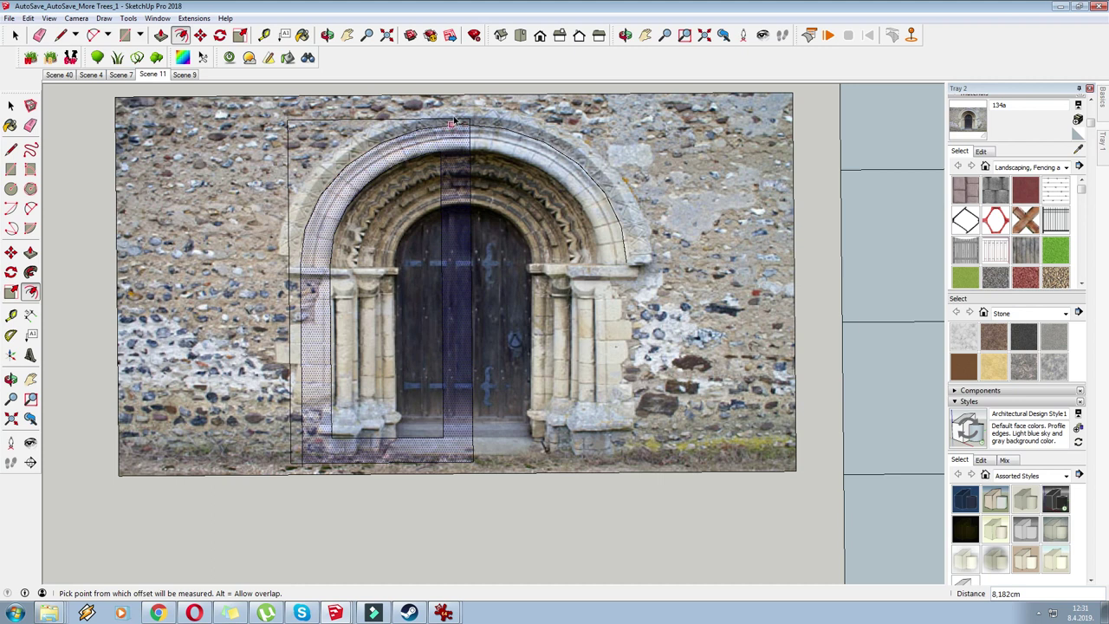
# Draw a vertical line from the upper corner of the offset outline to the outer arc.
pyautogui.click(10, 149)
pyautogui.scroll(5, 429, 153)
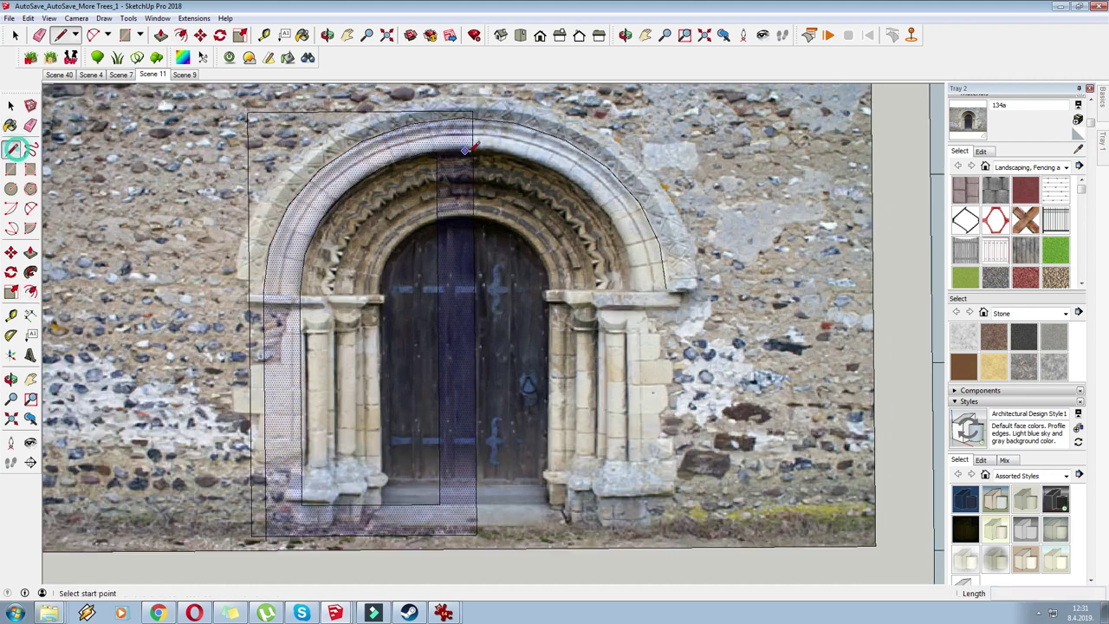
pyautogui.scroll(2, 205, 251)
pyautogui.click(447, 200)
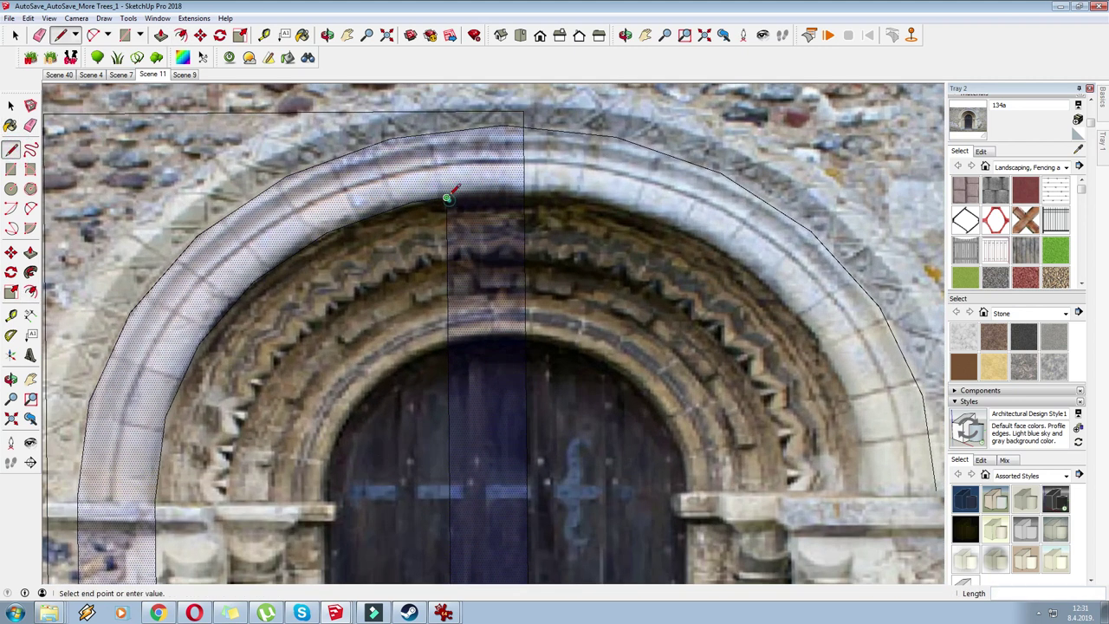
pyautogui.press('space')
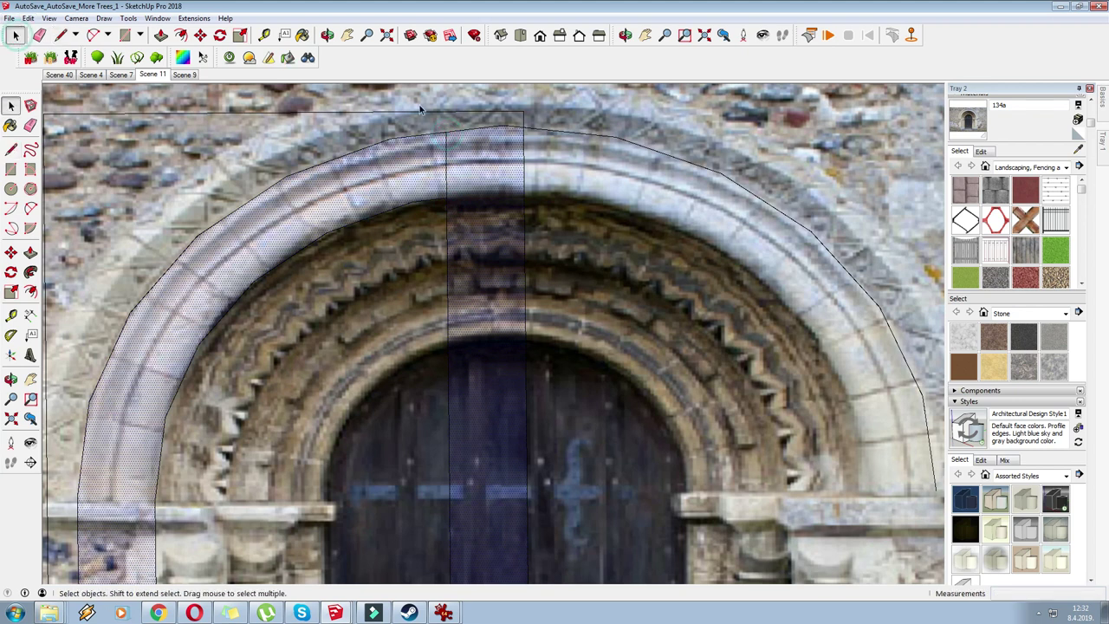
# Copy the outer arc's crown segment onto the end of the inner arc and close the band with a line about 8.3 cm long.
pyautogui.click(483, 128)
pyautogui.click(199, 35)
pyautogui.keyDown('ctrl'); pyautogui.click(445, 130); pyautogui.keyUp('ctrl')
pyautogui.click(447, 201)
pyautogui.scroll(-1, 485, 173)
pyautogui.press('l')
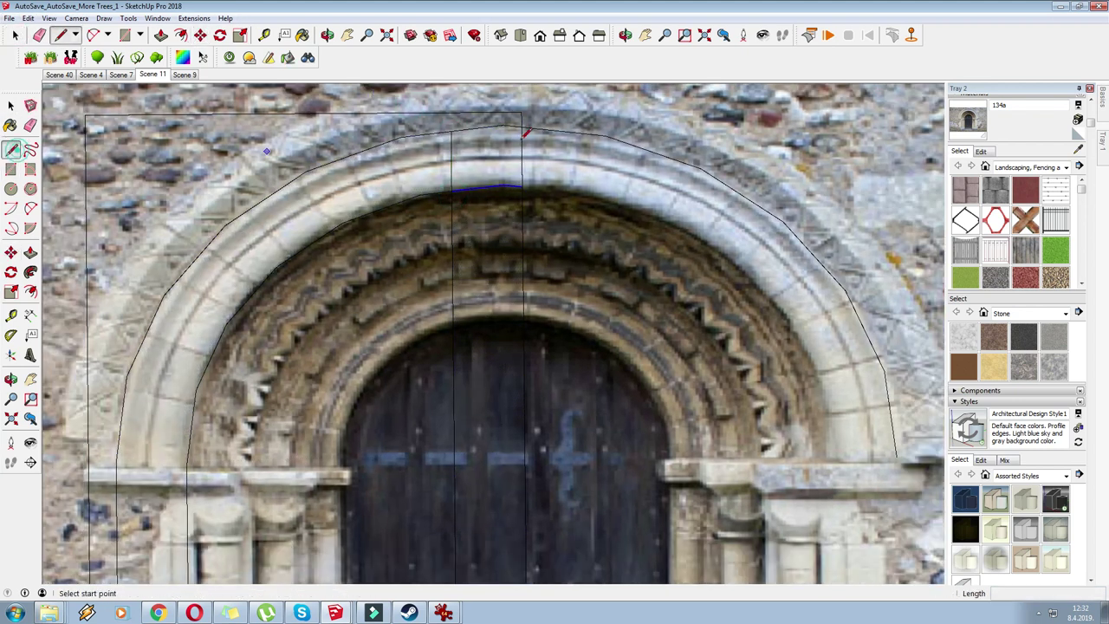
pyautogui.click(505, 126)
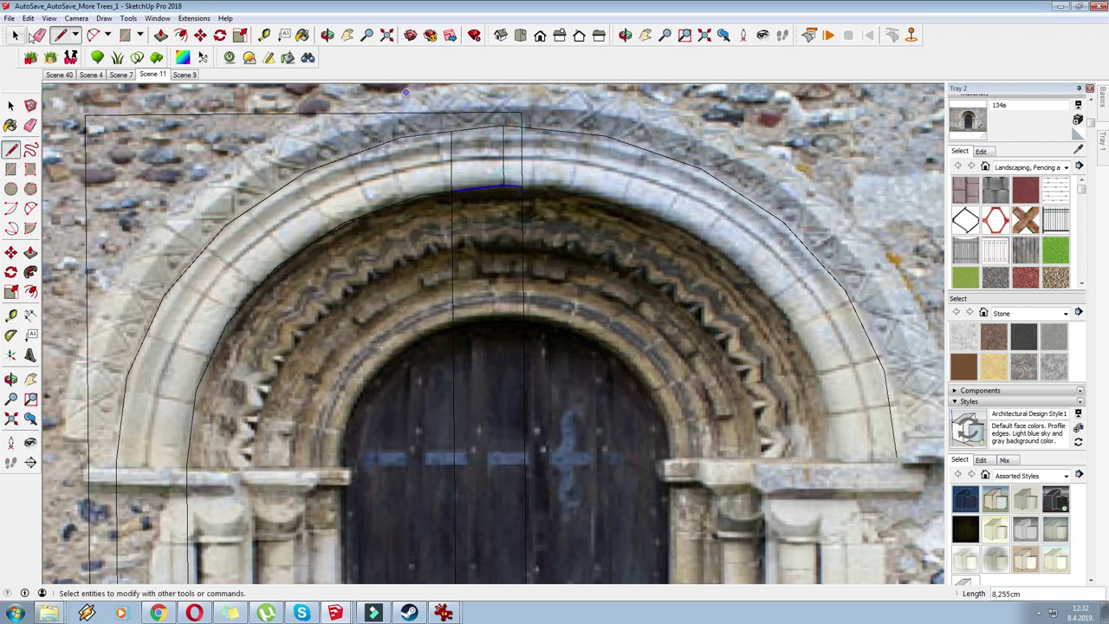
# Erase the excess arc, centre lines and construction edges around the crown of the arch.
pyautogui.press('e')
pyautogui.moveTo(526, 123)
pyautogui.mouseDown()
pyautogui.moveTo(526, 113)
pyautogui.moveTo(520, 127)
pyautogui.mouseUp()
pyautogui.scroll(-4, 507, 124)
pyautogui.click(515, 144)
pyautogui.click(475, 205)
pyautogui.scroll(-2, 378, 461)
pyautogui.scroll(4, 387, 396)
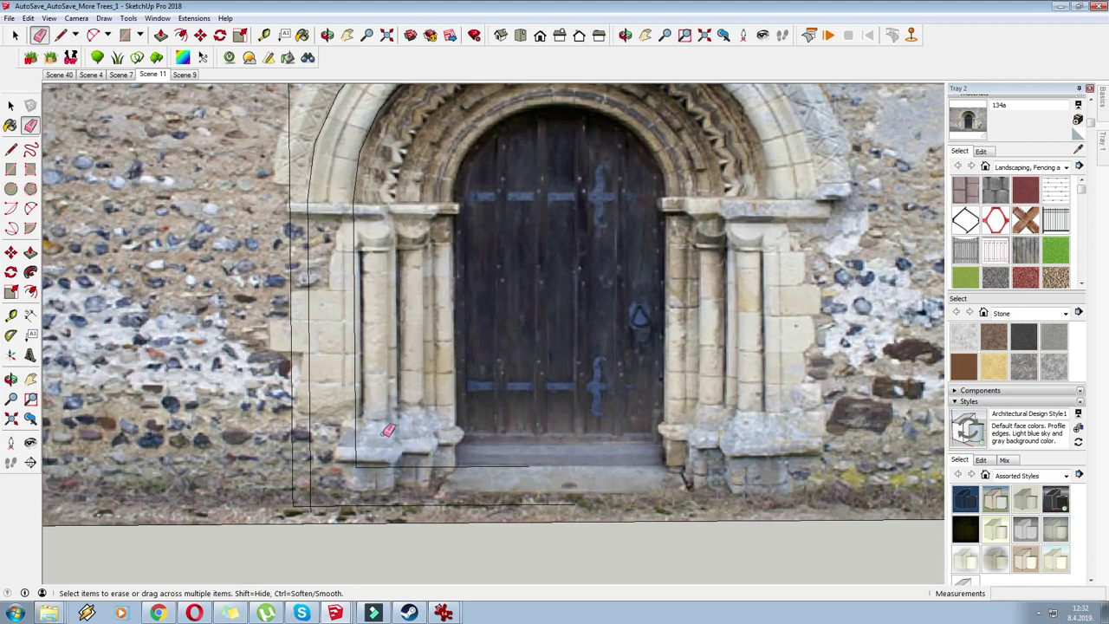
# Extend the band's inner vertical edge down to the base line of the doorway outline.
pyautogui.click(11, 149)
pyautogui.click(355, 466)
pyautogui.scroll(-1, 490, 391)
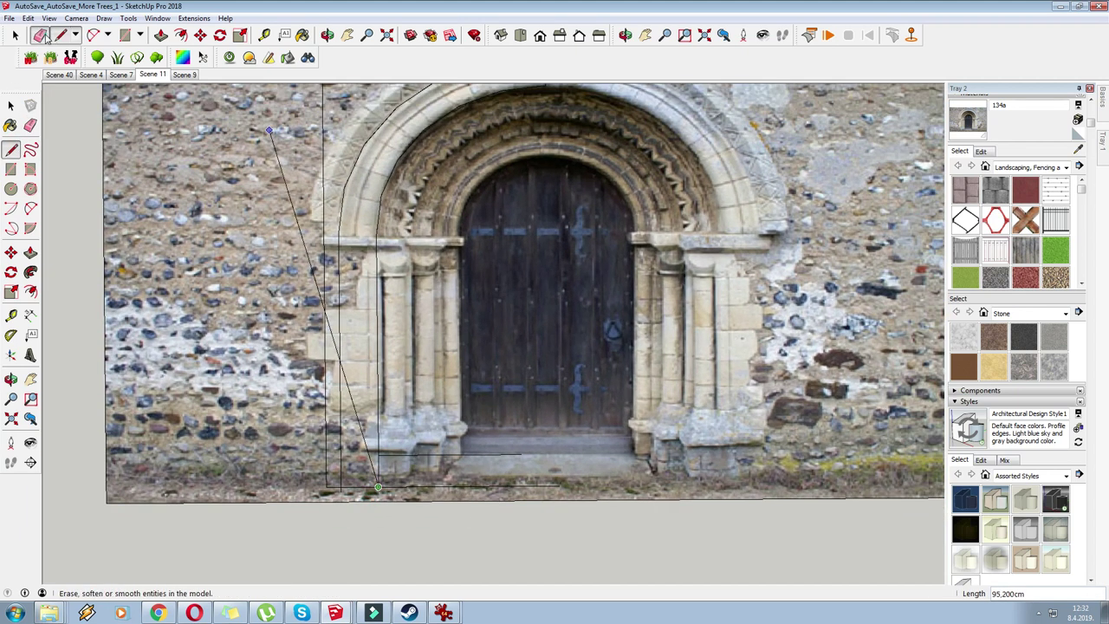
# Erase the leftover outer rectangle edges and horizontal lines at the doorway's base, leaving only the half-arch band.
pyautogui.click(44, 35)
pyautogui.scroll(-1, 301, 160)
pyautogui.scroll(2, 364, 433)
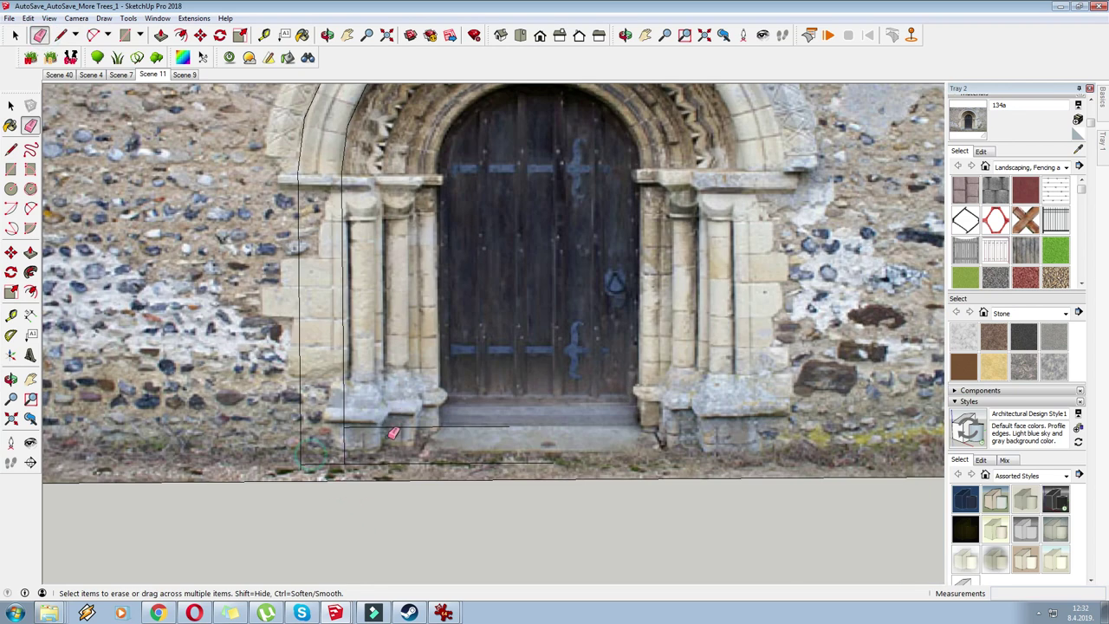
pyautogui.scroll(-1, 305, 468)
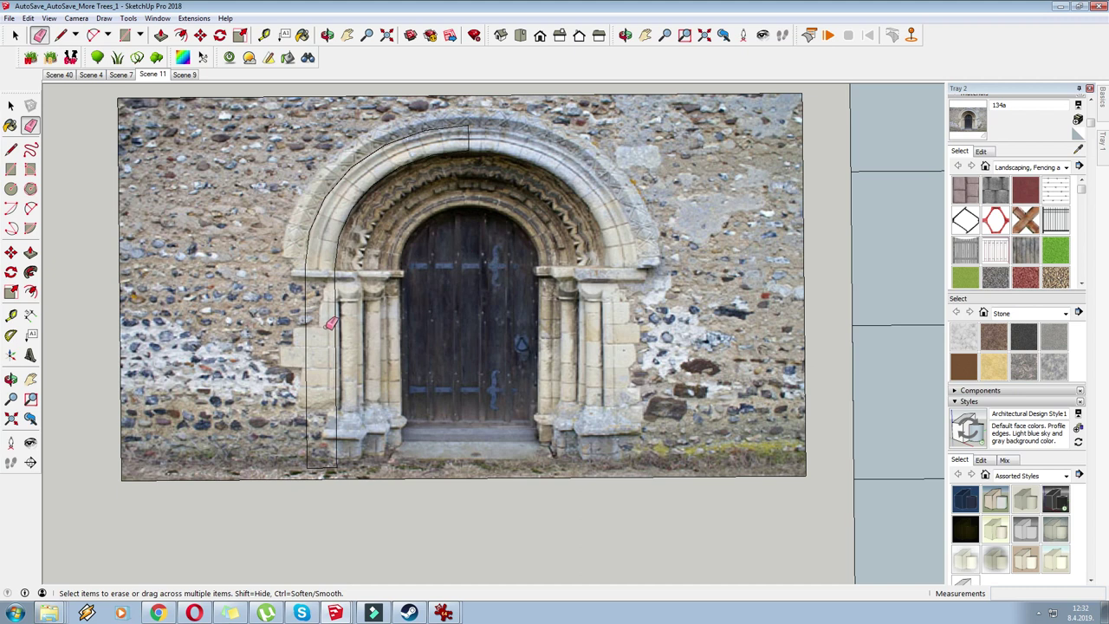
pyautogui.scroll(2, 319, 310)
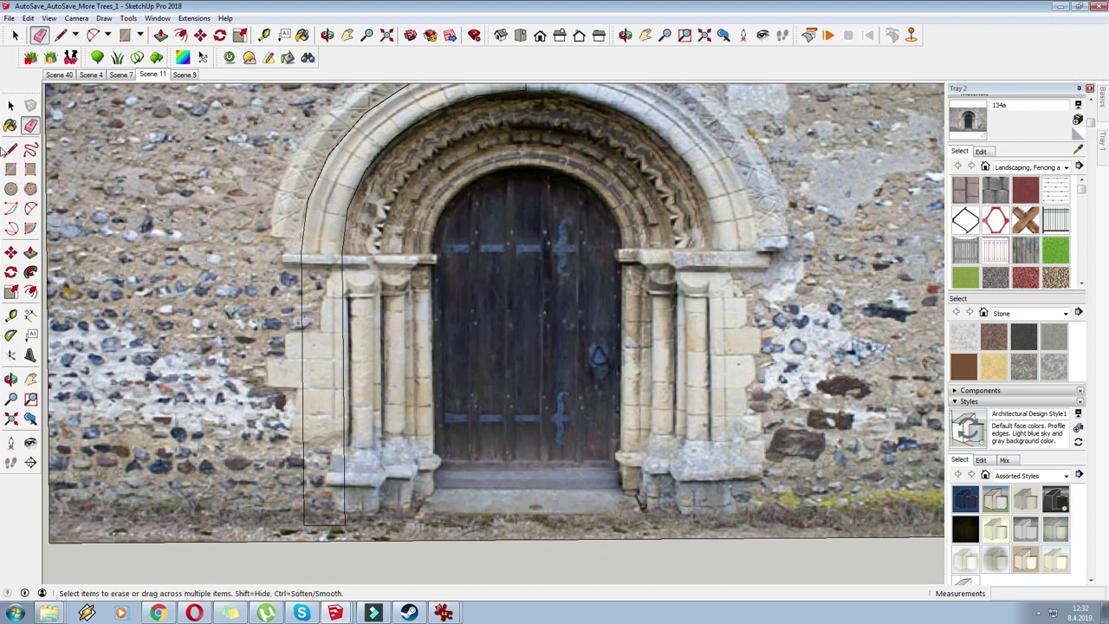
# Draw a horizontal line about 8.2 cm long across the band at the capital's height, separating the column from the arch.
pyautogui.press('l')
pyautogui.click(301, 265)
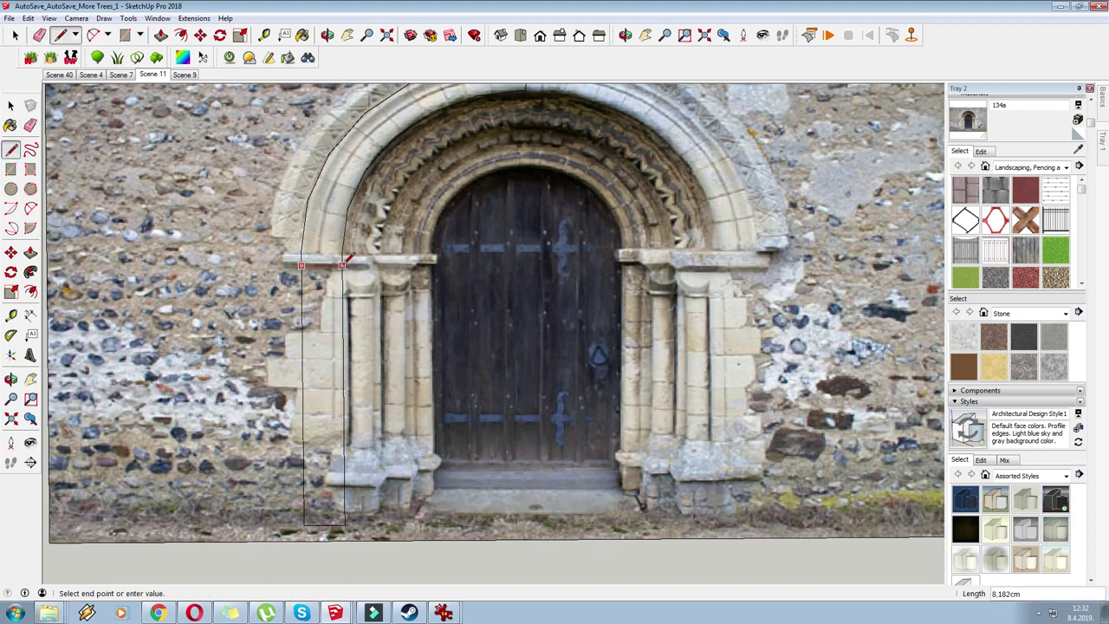
pyautogui.press('Escape')
pyautogui.scroll(2, 277, 269)
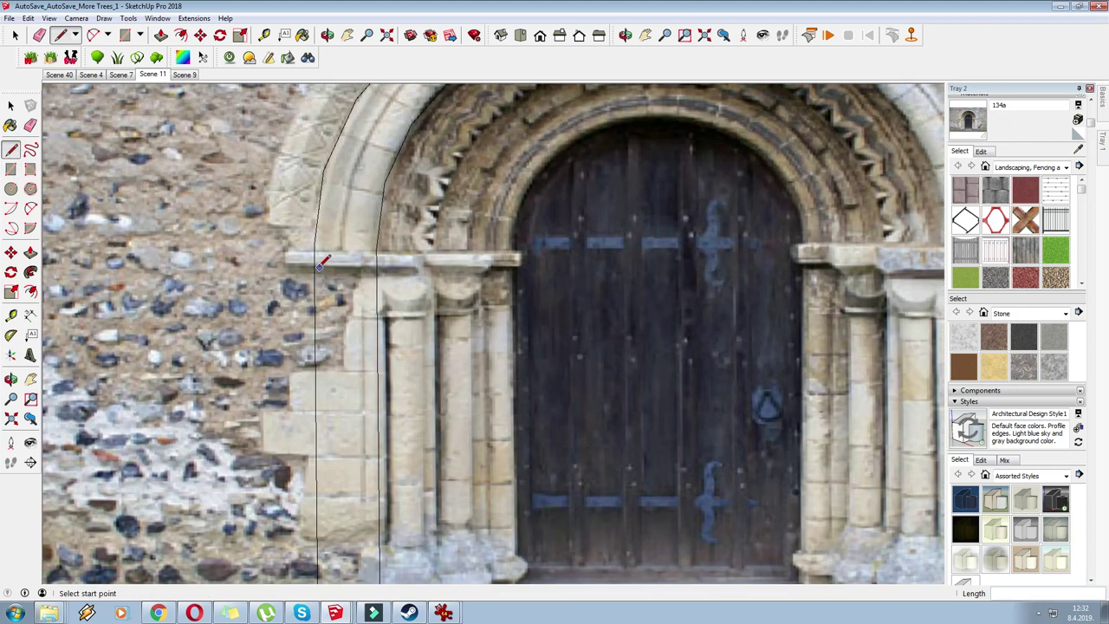
pyautogui.click(378, 265)
pyautogui.scroll(-2, 390, 270)
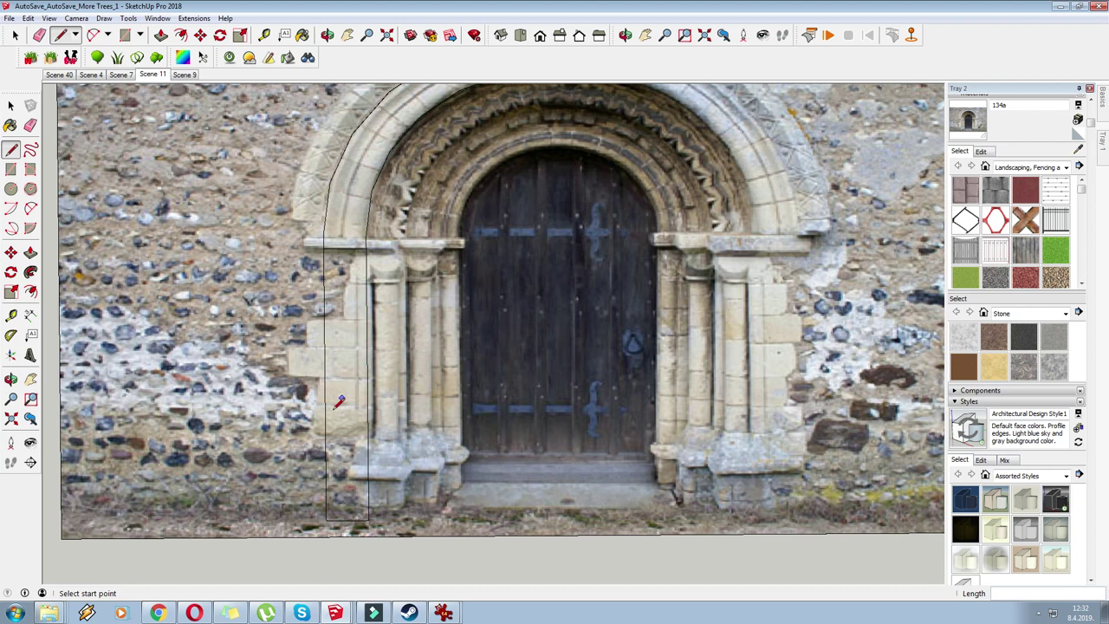
# Reposition the photo texture on the left column face, enlarging it and shifting it towards the photo's column.
pyautogui.rightClick(353, 363)
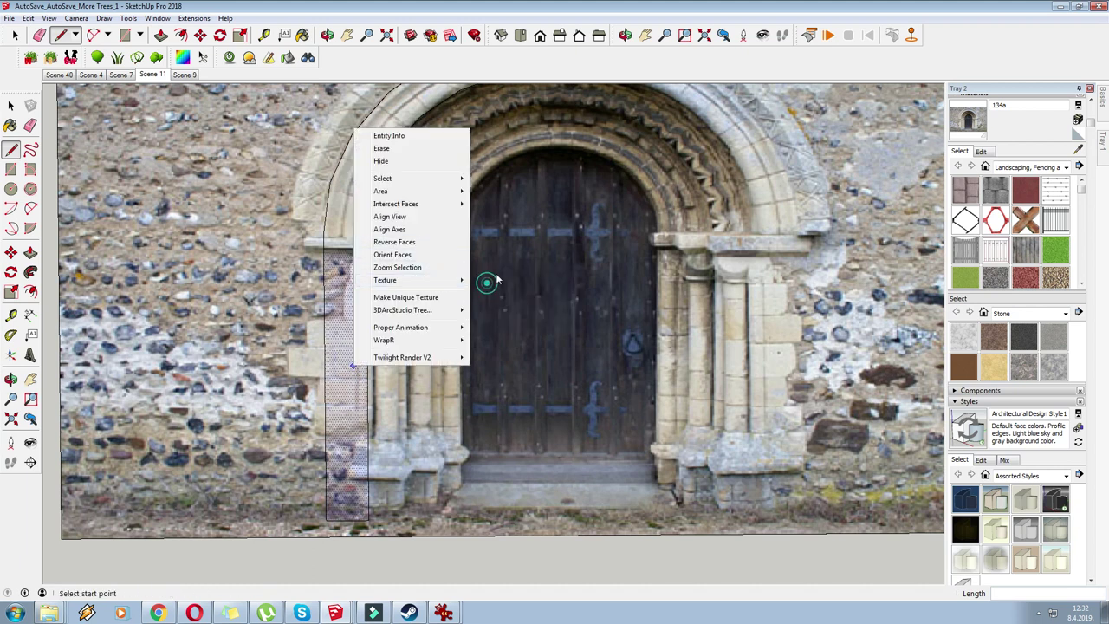
pyautogui.click(490, 279)
pyautogui.rightClick(350, 321)
pyautogui.click(368, 319)
pyautogui.rightClick(355, 328)
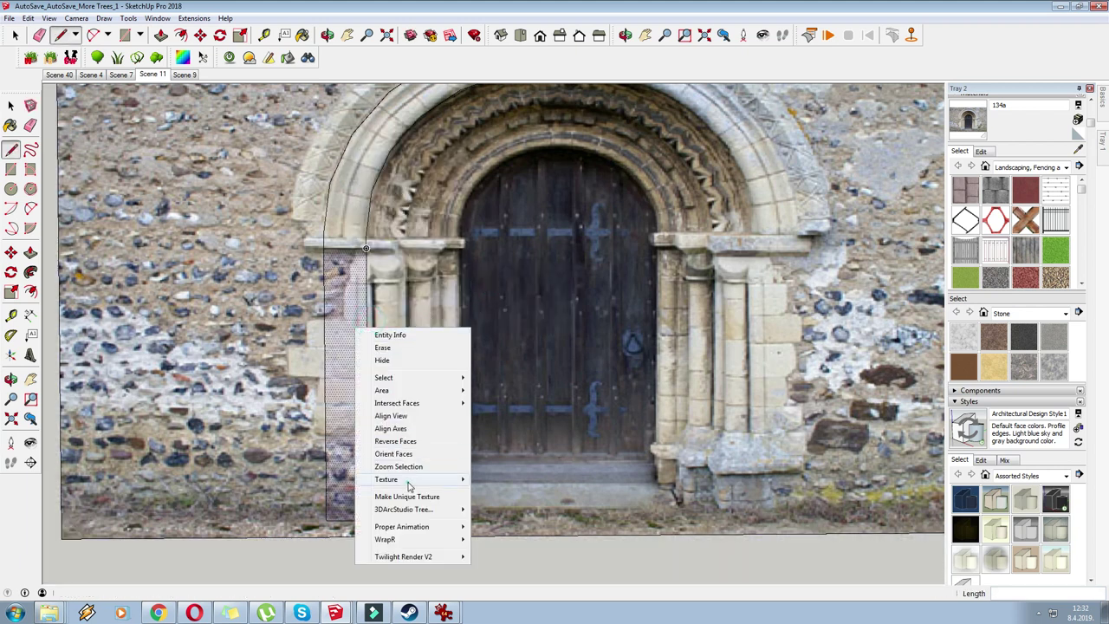
pyautogui.click(494, 509)
pyautogui.rightClick(343, 308)
pyautogui.moveTo(404, 460)
pyautogui.click(490, 460)
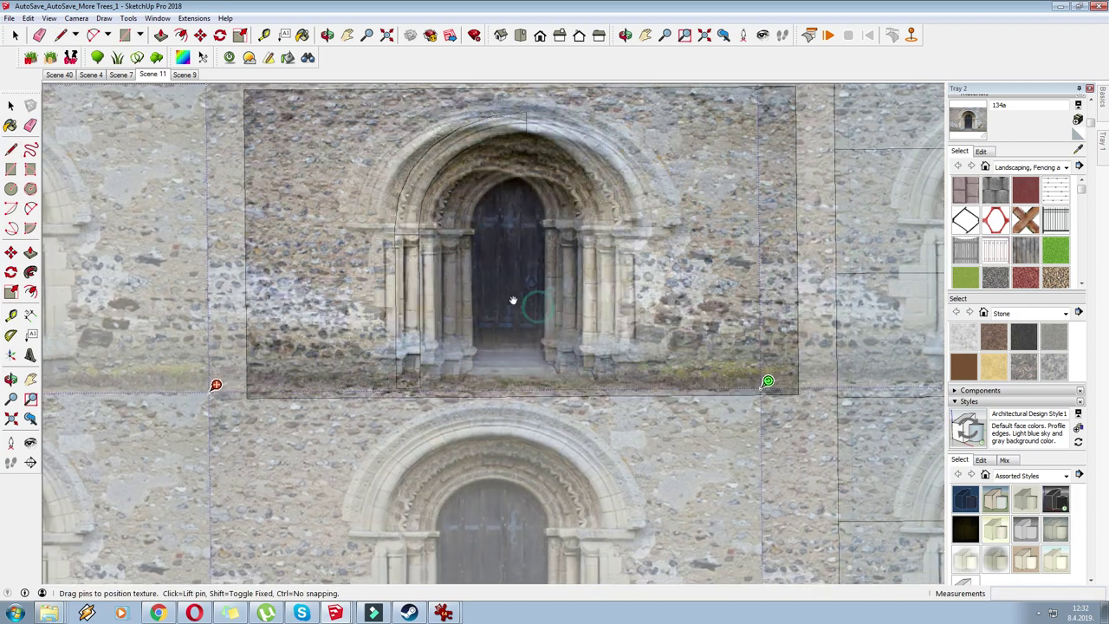
pyautogui.moveTo(513, 300); pyautogui.dragTo(521, 322)
pyautogui.moveTo(783, 396); pyautogui.dragTo(931, 389)
pyautogui.moveTo(654, 277); pyautogui.dragTo(616, 311)
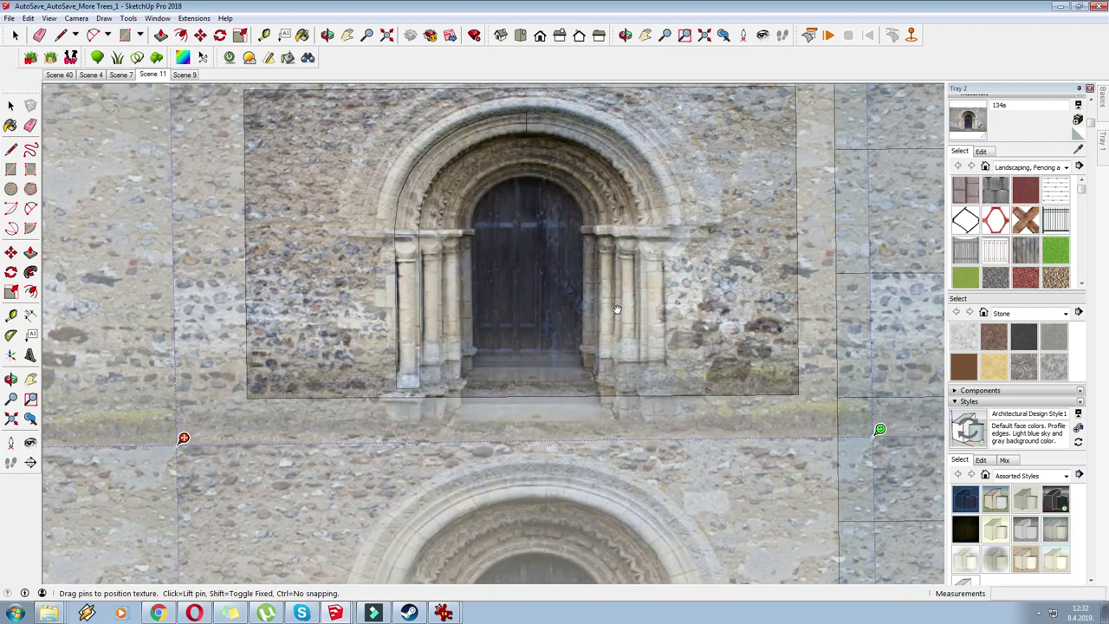
# Fine-tune the texture position until the photo's column fills the column face down to its base, and accept the placement.
pyautogui.moveTo(542, 318); pyautogui.dragTo(514, 346, button='middle')
pyautogui.scroll(2, 447, 343)
pyautogui.moveTo(425, 364)
pyautogui.mouseDown()
pyautogui.moveTo(422, 324)
pyautogui.moveTo(425, 356)
pyautogui.mouseUp()
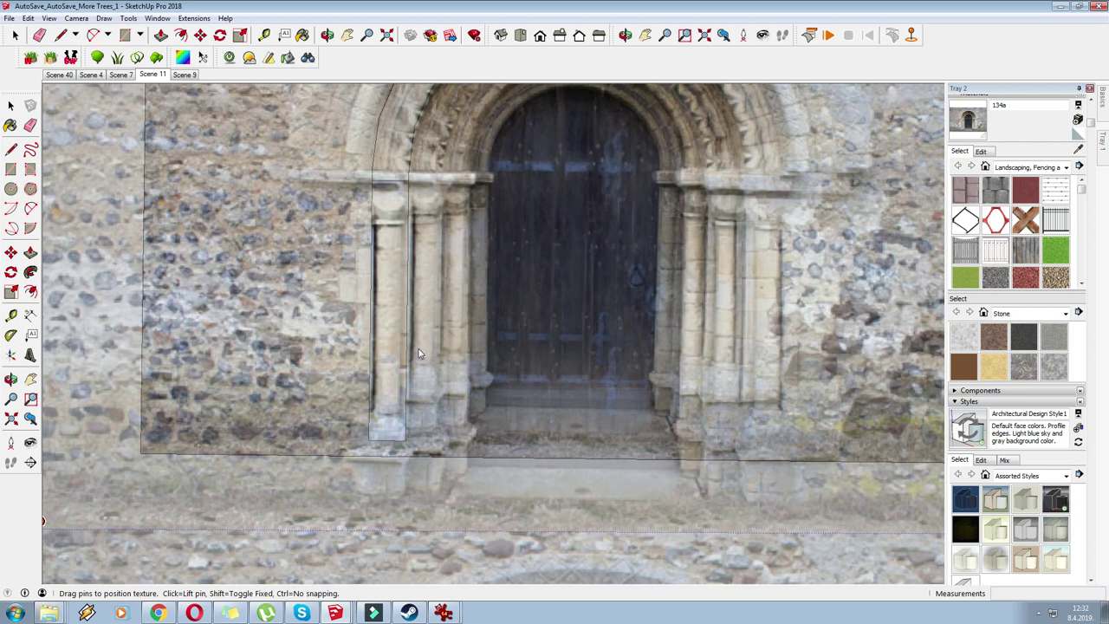
pyautogui.moveTo(411, 344); pyautogui.dragTo(422, 148, button='middle')
pyautogui.rightClick(388, 216)
pyautogui.click(401, 222)
pyautogui.scroll(-2, 371, 295)
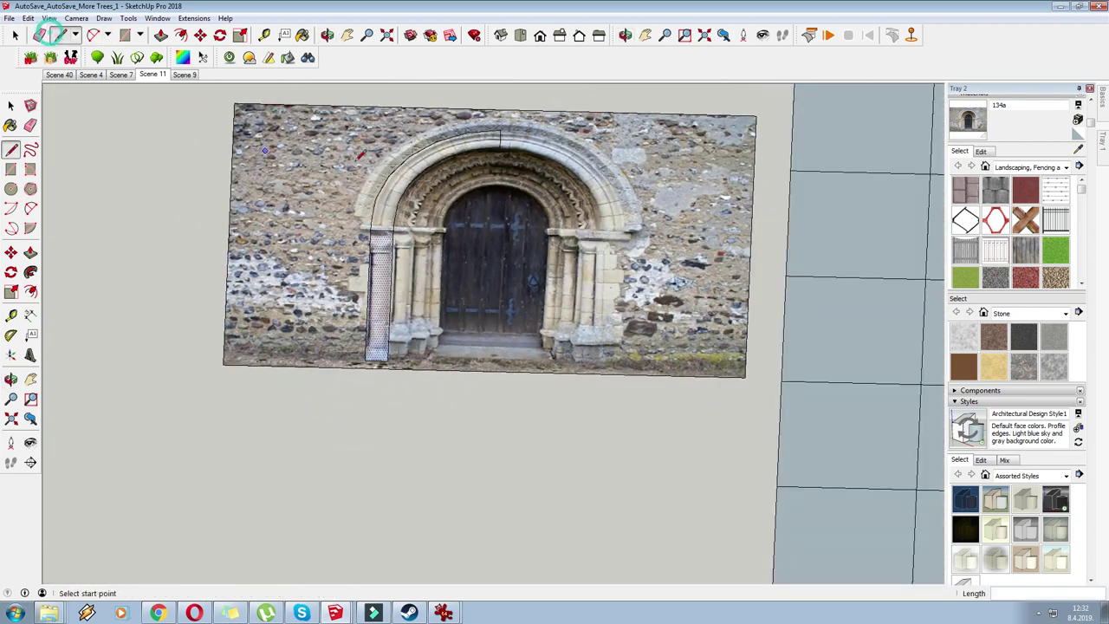
pyautogui.scroll(-2, 251, 151)
pyautogui.click(39, 35)
pyautogui.click(242, 144)
pyautogui.click(303, 114)
pyautogui.scroll(2, 458, 170)
pyautogui.hotkey('ctrl', 'z')
pyautogui.hotkey('ctrl', 'z')
# Try to split the arch band off as its own face by retracing its crown and outer edges with lines.
pyautogui.click(11, 149)
pyautogui.click(484, 123)
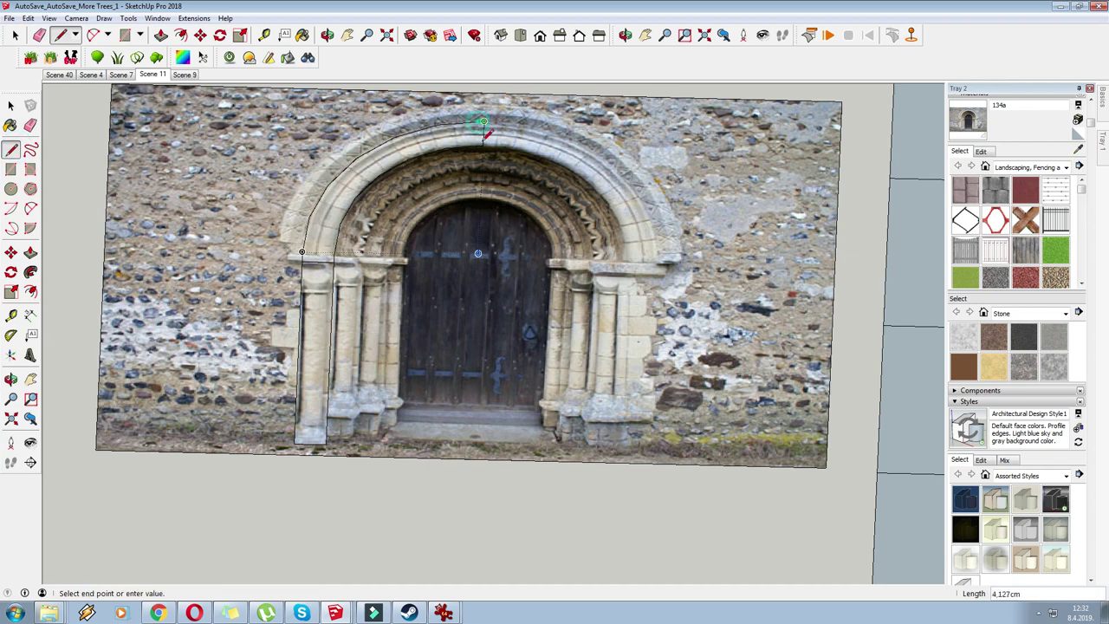
pyautogui.rightClick(407, 158)
pyautogui.click(11, 150)
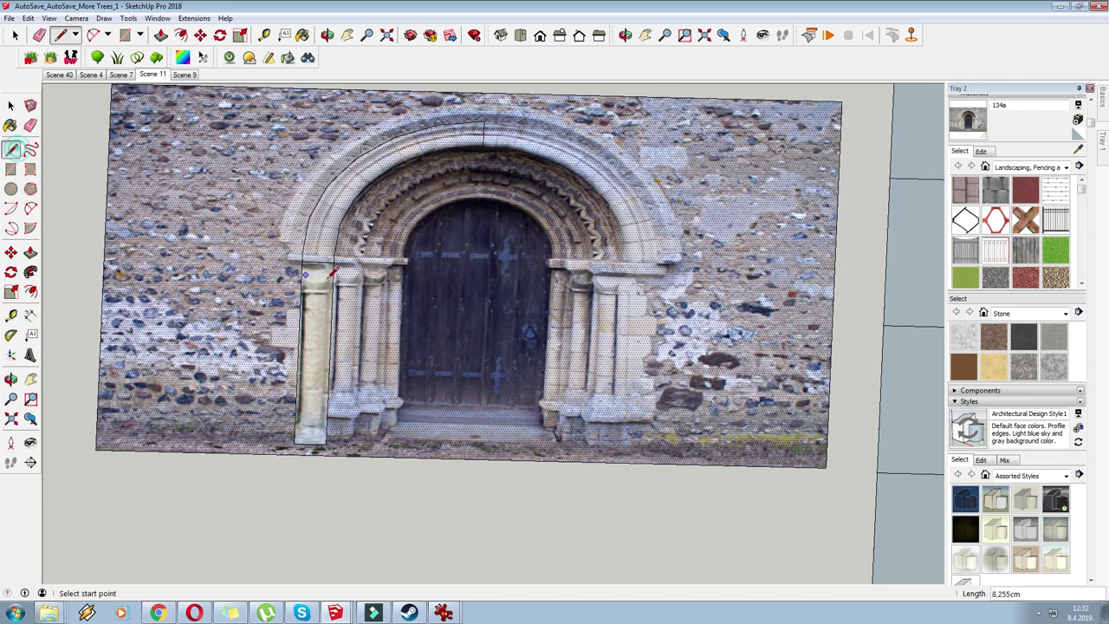
pyautogui.scroll(2, 334, 260)
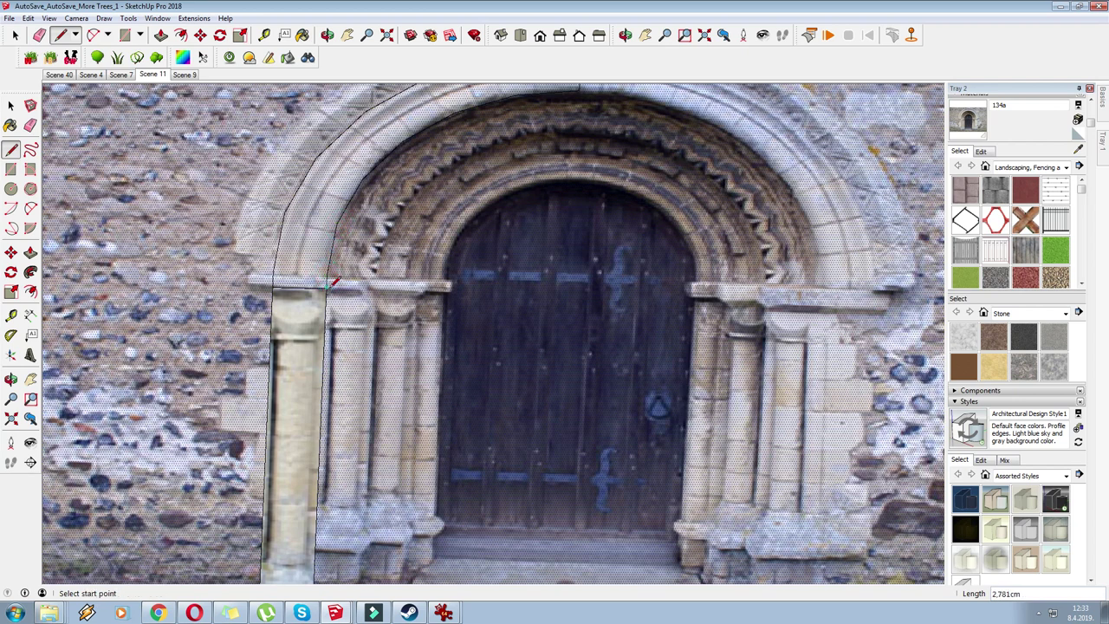
pyautogui.scroll(-2, 402, 416)
pyautogui.moveTo(403, 290); pyautogui.dragTo(403, 227, button='middle')
pyautogui.scroll(3, 409, 164)
pyautogui.click(407, 170)
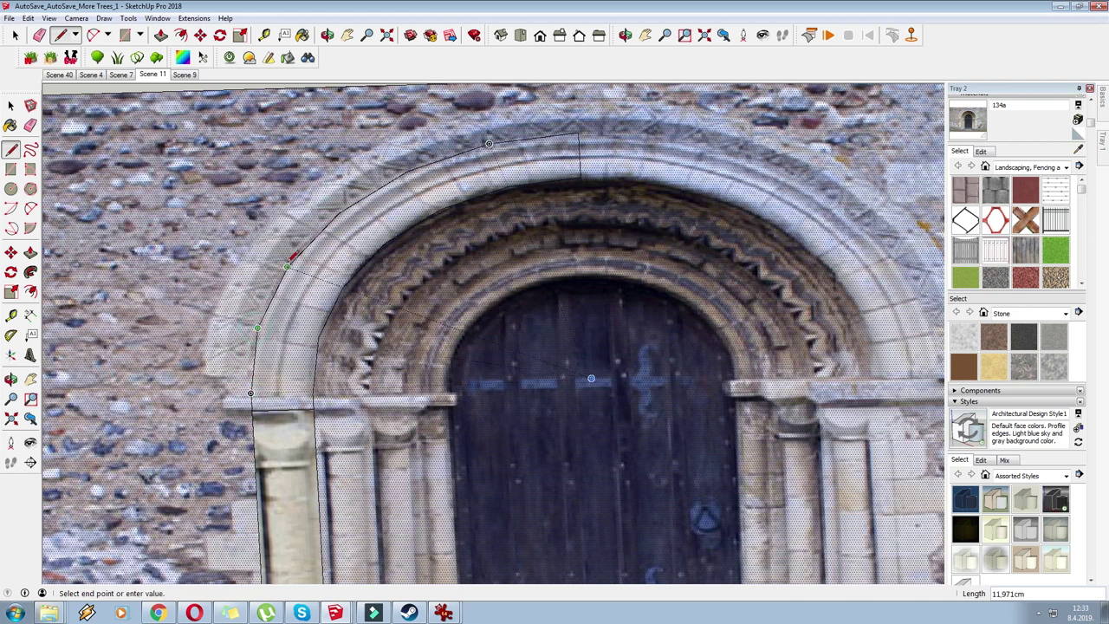
pyautogui.click(287, 266)
pyautogui.scroll(-1, 290, 266)
pyautogui.rightClick(313, 263)
# Select the arch band's outline and copy it to the empty area beside the photo.
pyautogui.click(11, 105)
pyautogui.scroll(-2, 227, 138)
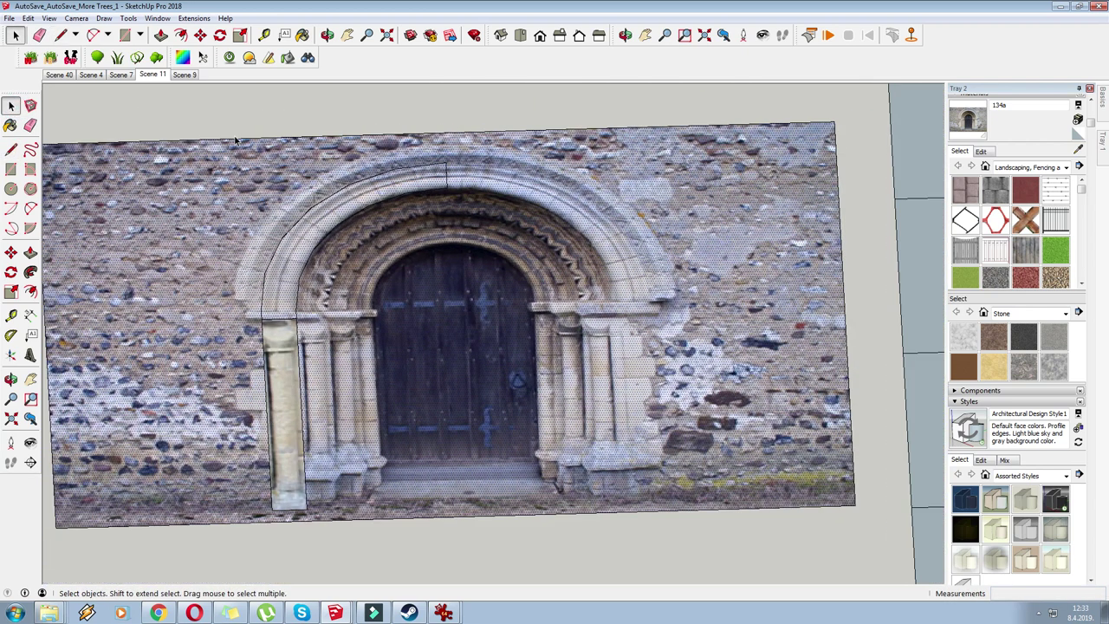
pyautogui.moveTo(214, 121); pyautogui.dragTo(535, 394)
pyautogui.moveTo(425, 286); pyautogui.dragTo(411, 378, button='middle')
pyautogui.scroll(-2, 407, 248)
pyautogui.scroll(1, 367, 267)
pyautogui.scroll(-2, 460, 373)
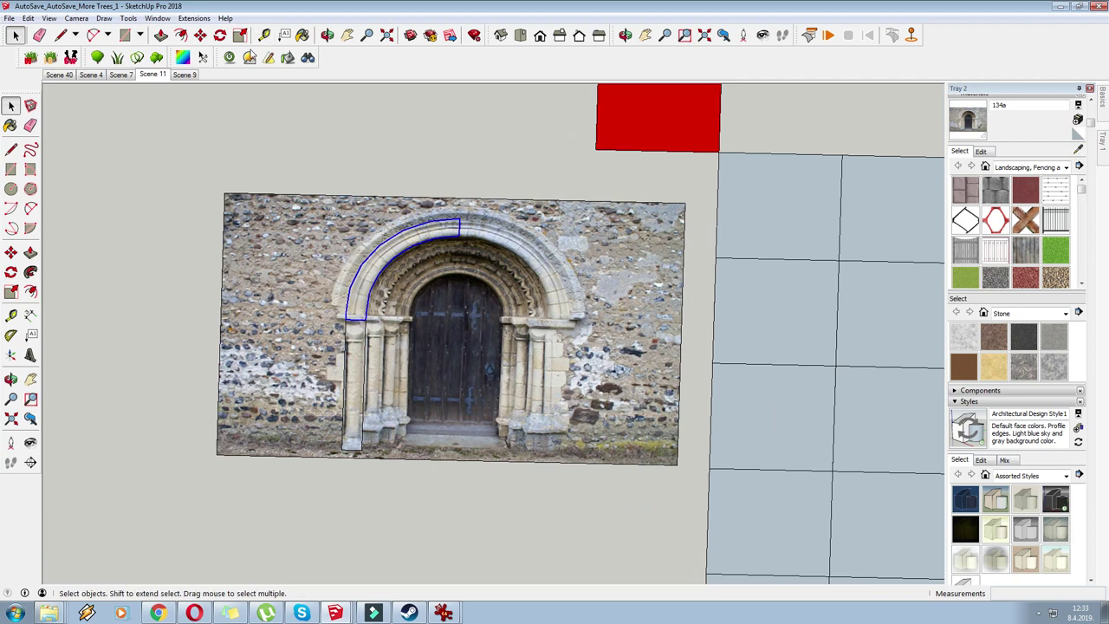
pyautogui.scroll(-2, 205, 31)
pyautogui.click(201, 34)
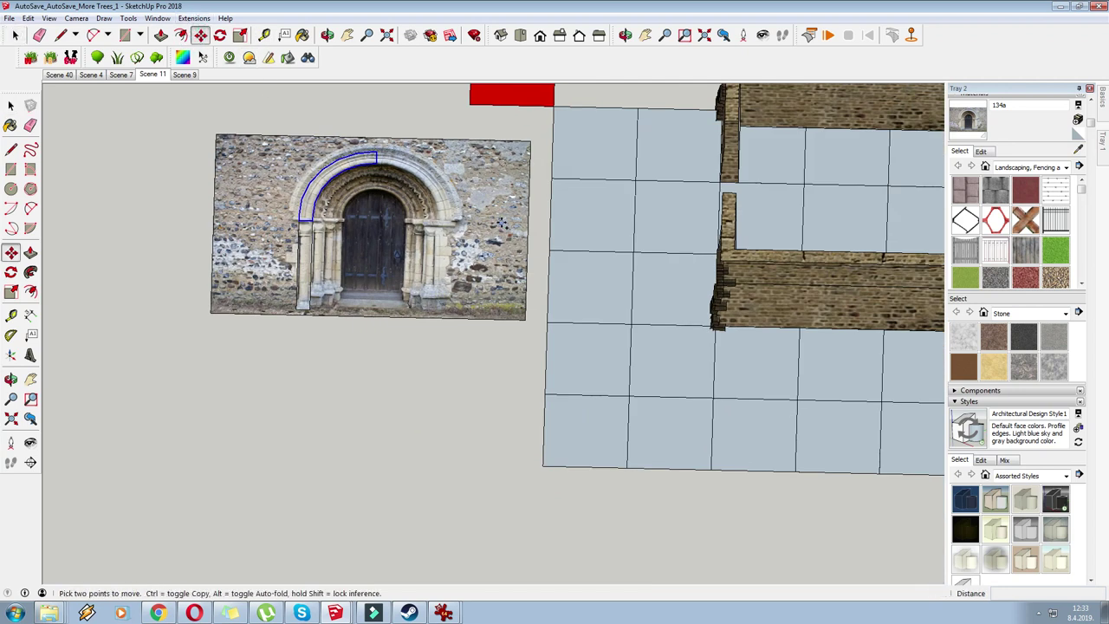
pyautogui.press('ctrl')
pyautogui.click(500, 222)
pyautogui.scroll(-1, 620, 285)
pyautogui.scroll(1, 314, 258)
pyautogui.click(294, 244)
pyautogui.scroll(6, 92, 213)
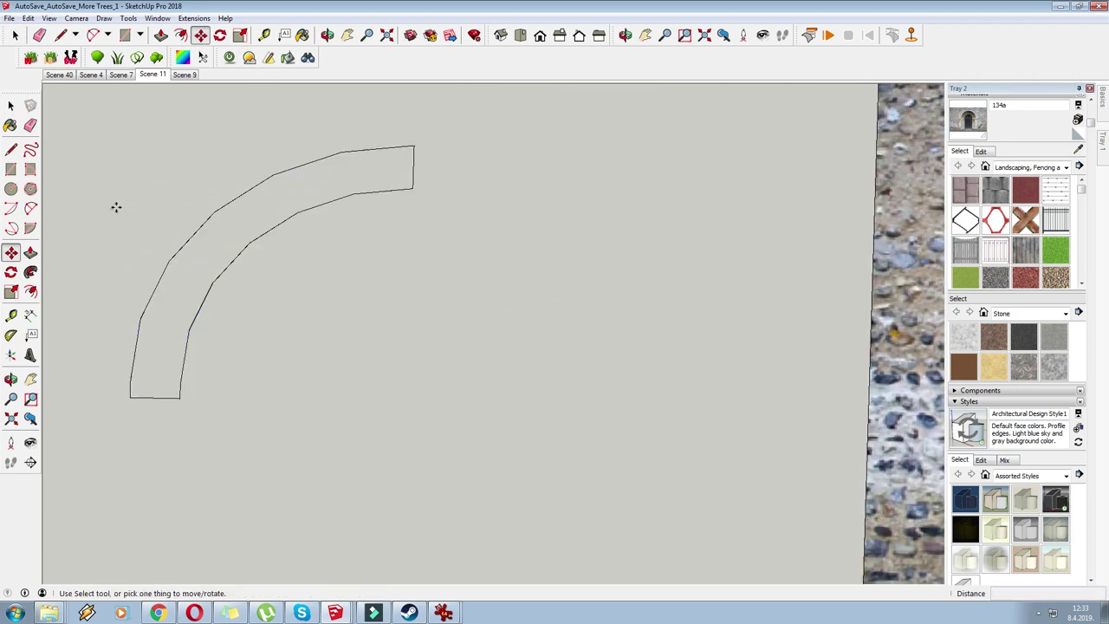
# Draw an arc with a bulge of about 12.2 cm between the ends of the copied band's inner edge.
pyautogui.click(30, 209)
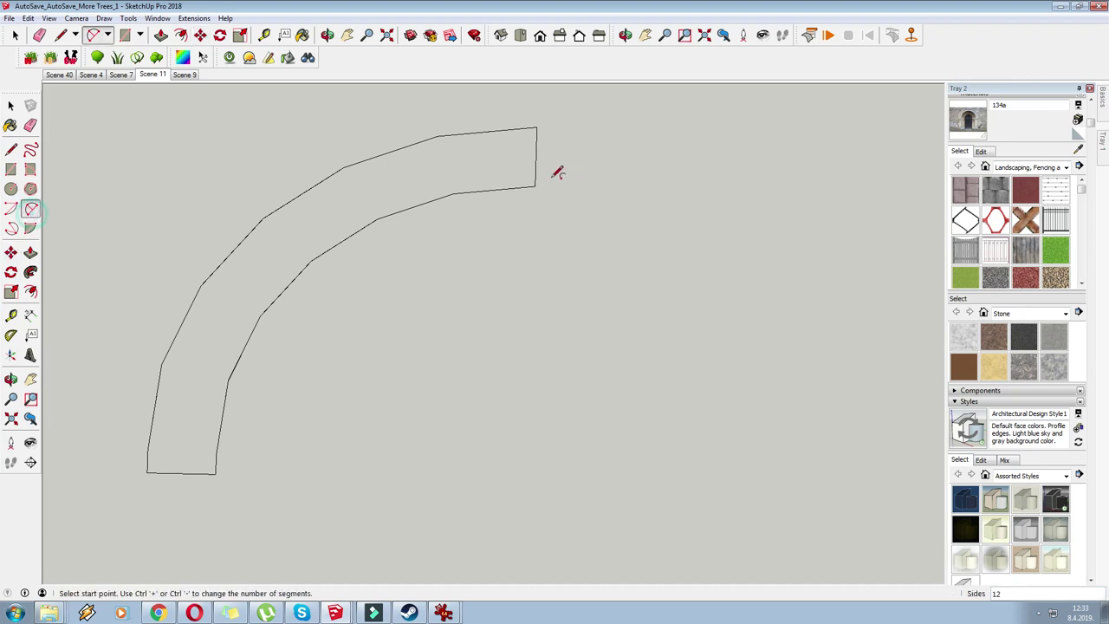
pyautogui.click(536, 186)
pyautogui.click(216, 472)
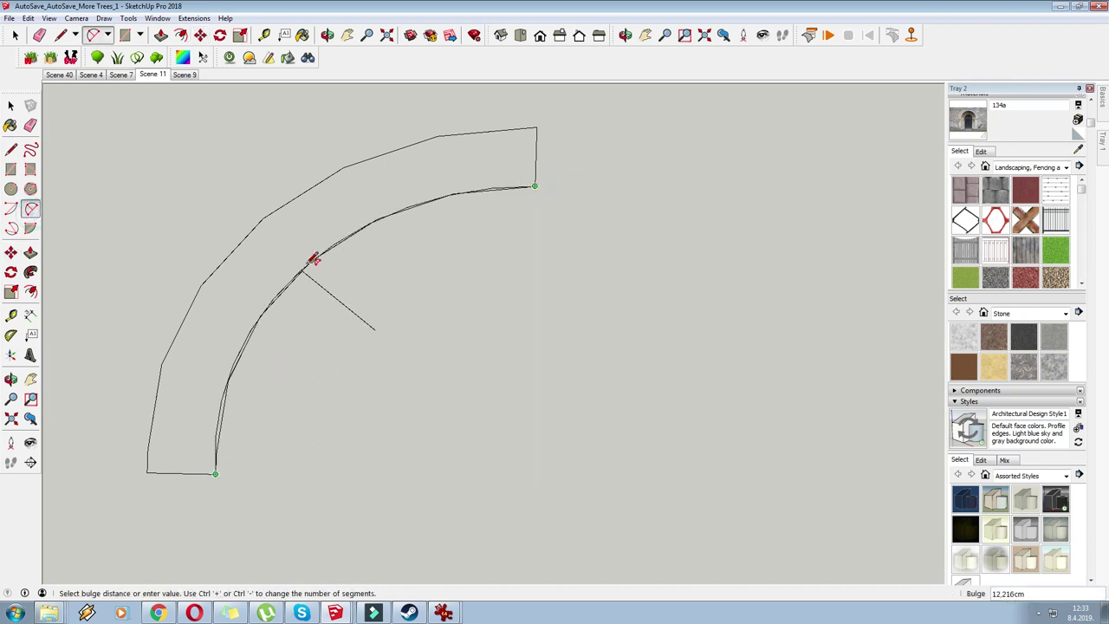
pyautogui.click(315, 255)
# Erase the surplus arc edges along the inside of the copied band, keeping its face filled.
pyautogui.click(39, 35)
pyautogui.scroll(5, 398, 194)
pyautogui.scroll(-3, 659, 161)
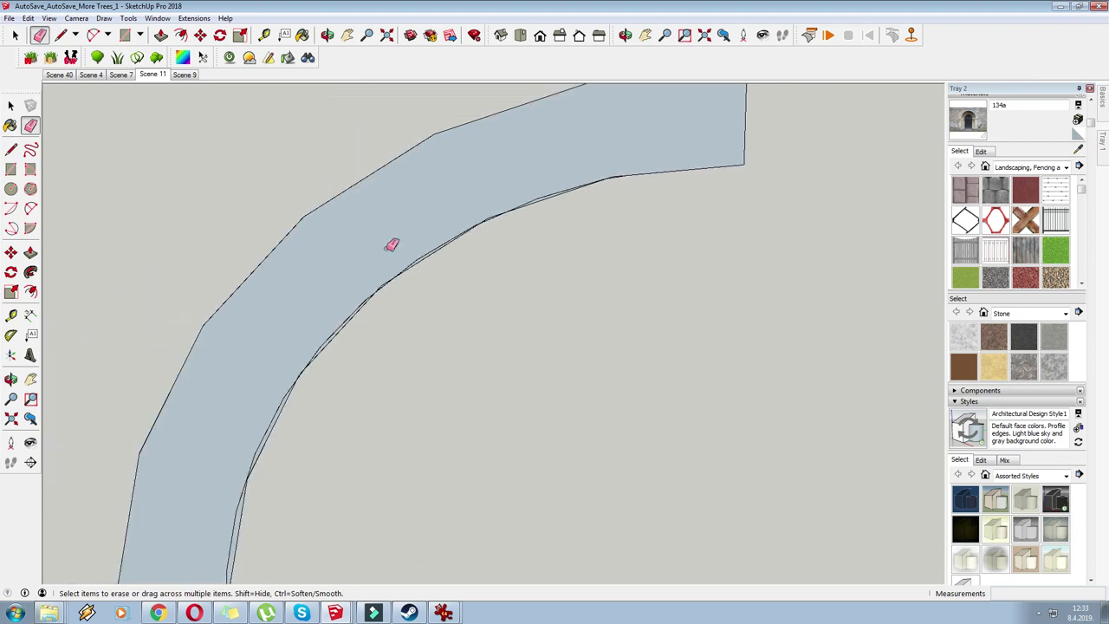
pyautogui.scroll(-5, 364, 260)
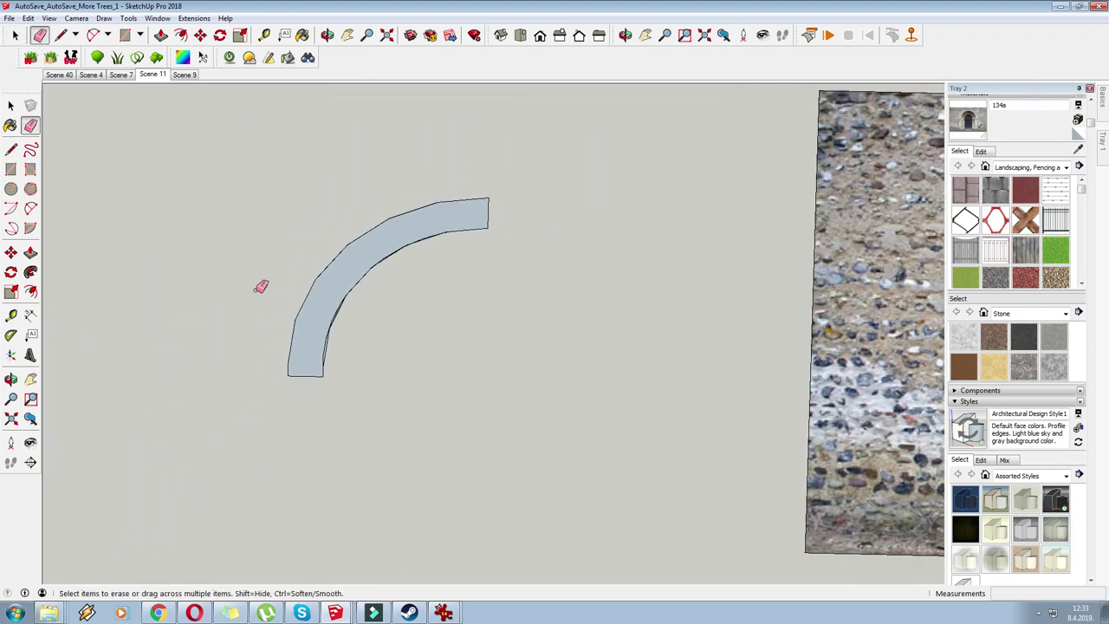
pyautogui.scroll(5, 304, 351)
pyautogui.scroll(-2, 433, 193)
pyautogui.scroll(5, 442, 187)
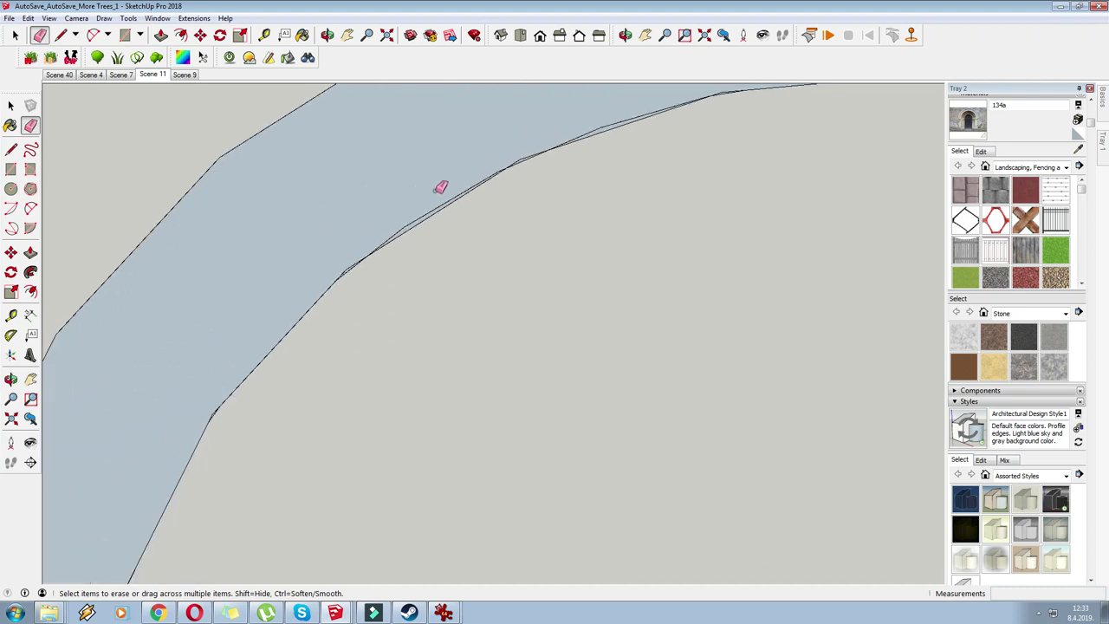
pyautogui.scroll(-6, 312, 195)
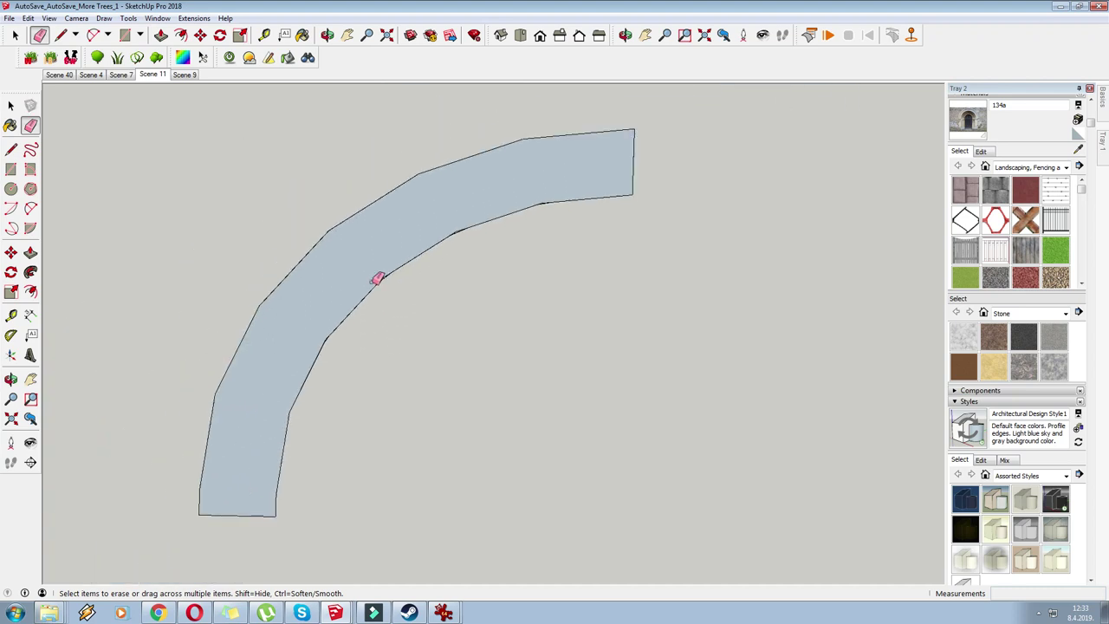
# Move the filled arch band back onto the photo with its lower outer corner on the column's top, and paint it with material 134a.
pyautogui.press('space')
pyautogui.scroll(-2, 193, 124)
pyautogui.moveTo(194, 124); pyautogui.dragTo(488, 450)
pyautogui.press('m')
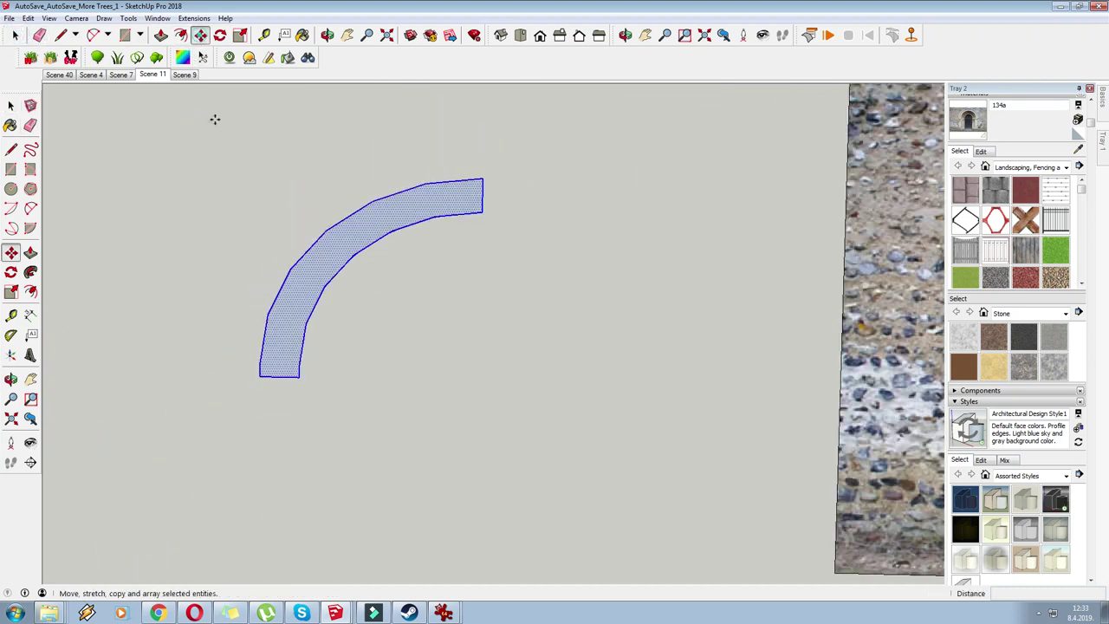
pyautogui.click(260, 375)
pyautogui.scroll(-3, 260, 375)
pyautogui.scroll(5, 486, 312)
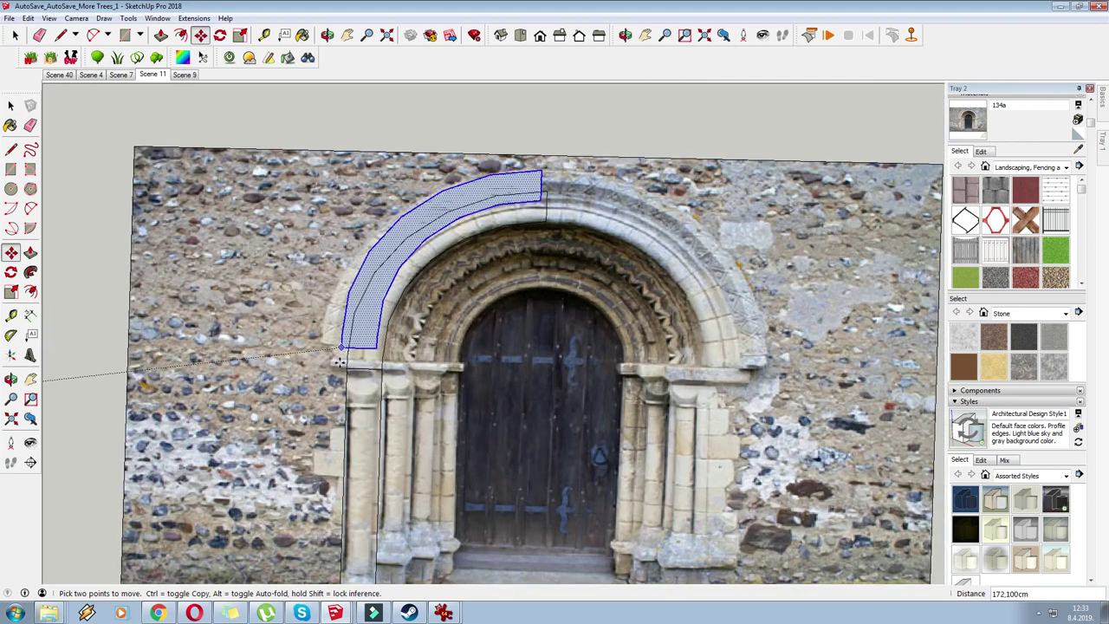
pyautogui.click(346, 368)
pyautogui.scroll(-2, 421, 228)
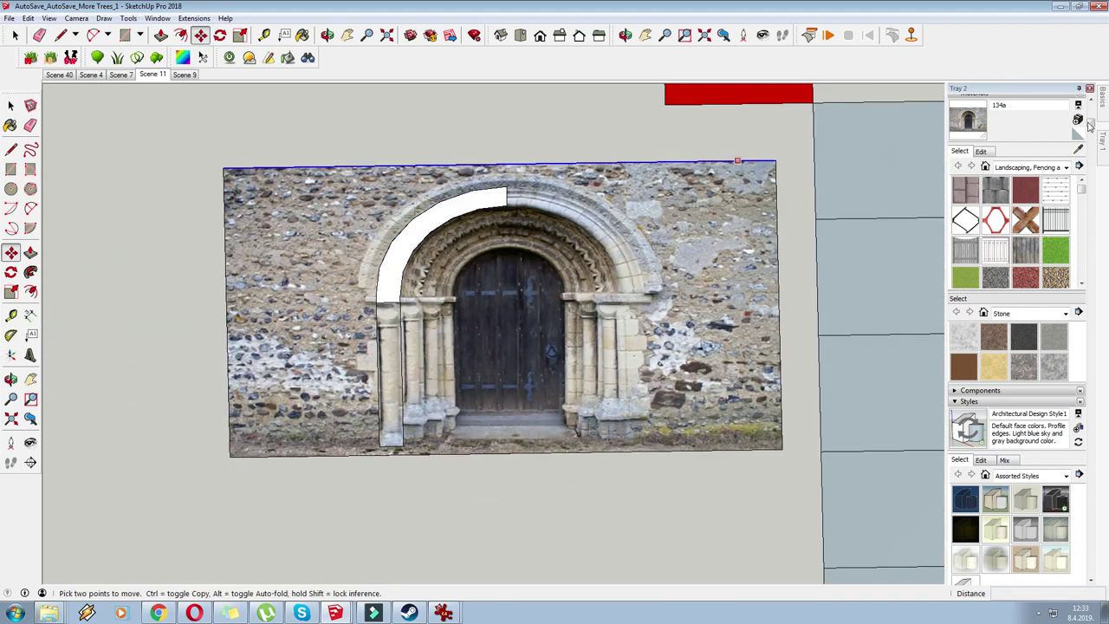
pyautogui.click(1081, 143)
pyautogui.click(495, 193)
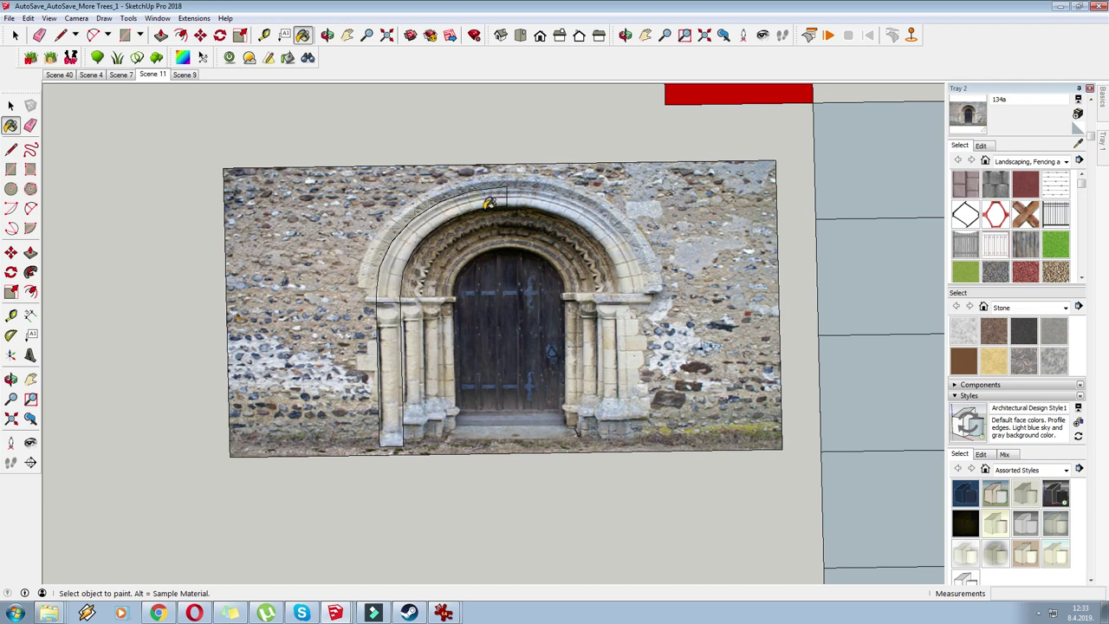
# Draw a line about 3.7 cm long straight out of the photo from the midpoint of the band's crown edge.
pyautogui.click(30, 209)
pyautogui.moveTo(138, 259)
pyautogui.mouseDown(button='middle')
pyautogui.moveTo(233, 208)
pyautogui.moveTo(368, 269)
pyautogui.mouseUp(button='middle')
pyautogui.scroll(5, 373, 268)
pyautogui.click(10, 148)
pyautogui.click(379, 251)
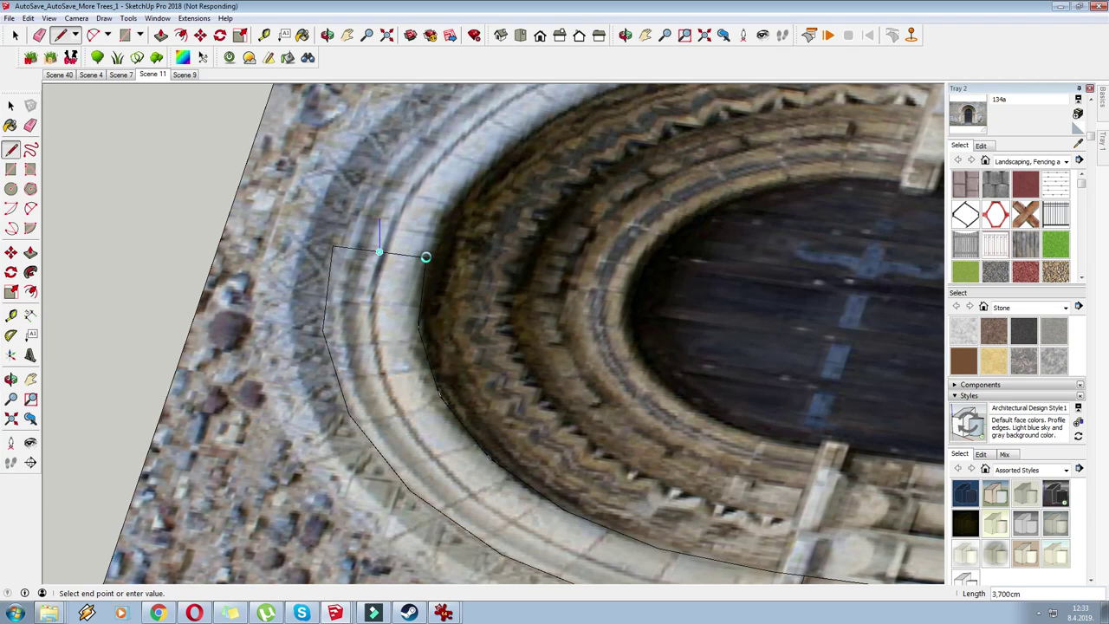
# Draw an arc between the crown edge's endpoints through the tip of the perpendicular line, and erase that centre line from the profile.
pyautogui.press('a')
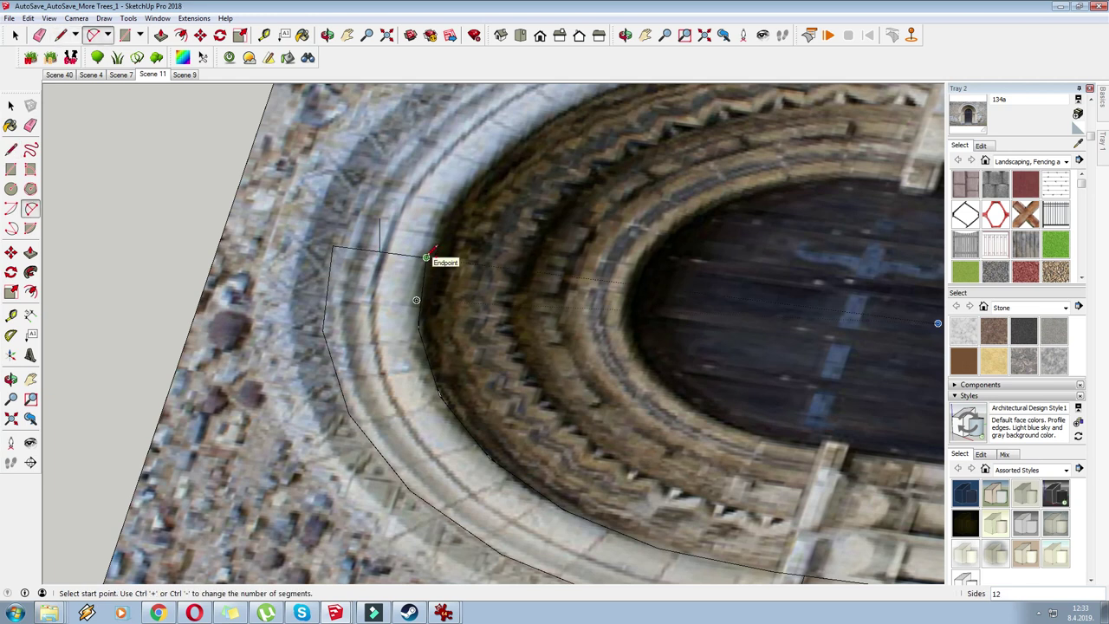
pyautogui.click(425, 257)
pyautogui.click(332, 246)
pyautogui.click(380, 219)
pyautogui.moveTo(377, 224); pyautogui.dragTo(329, 227, button='middle')
pyautogui.click(39, 35)
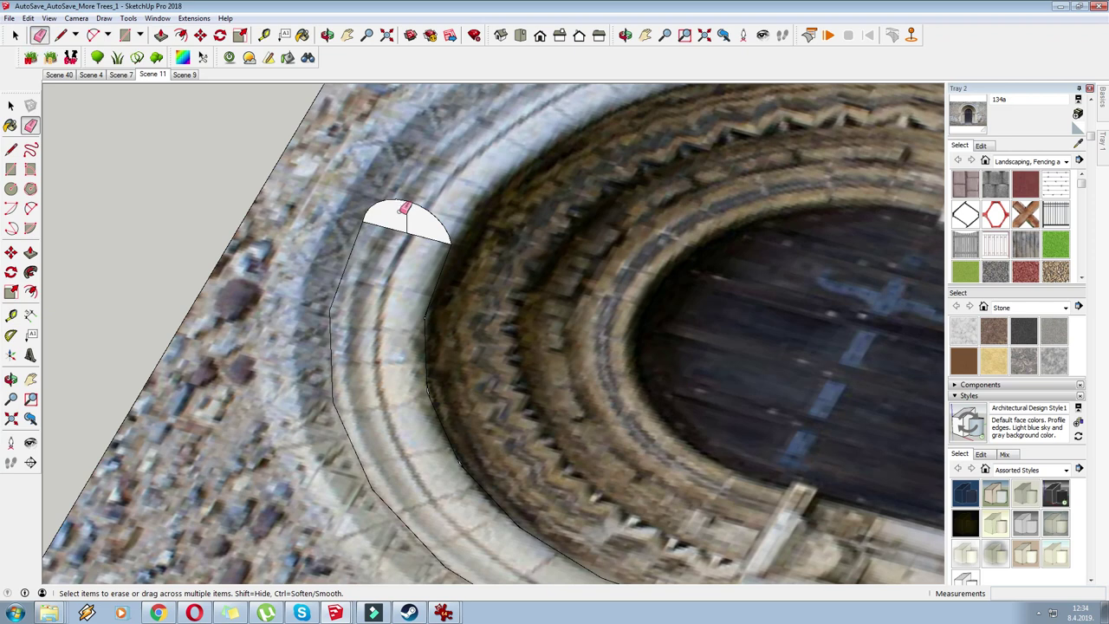
pyautogui.scroll(-5, 95, 102)
pyautogui.scroll(5, 278, 283)
pyautogui.scroll(-3, 278, 283)
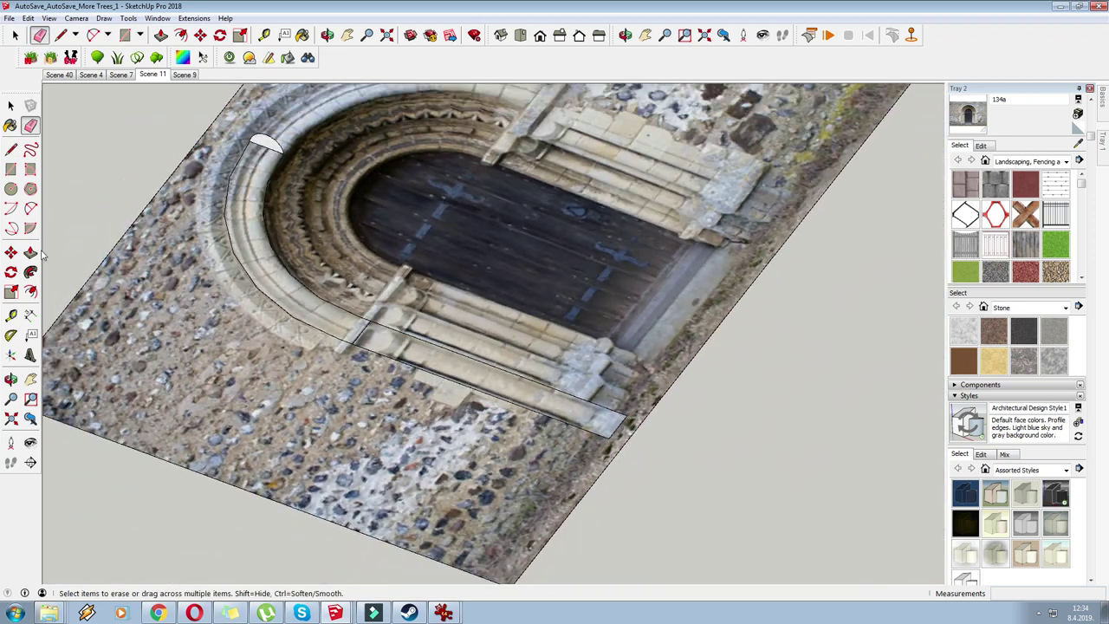
pyautogui.click(30, 272)
pyautogui.scroll(3, 291, 159)
pyautogui.moveTo(290, 159); pyautogui.dragTo(299, 312)
pyautogui.press('Escape')
pyautogui.press('b')
pyautogui.click(31, 274)
pyautogui.moveTo(268, 142); pyautogui.dragTo(276, 279)
pyautogui.hotkey('ctrl', 'z')
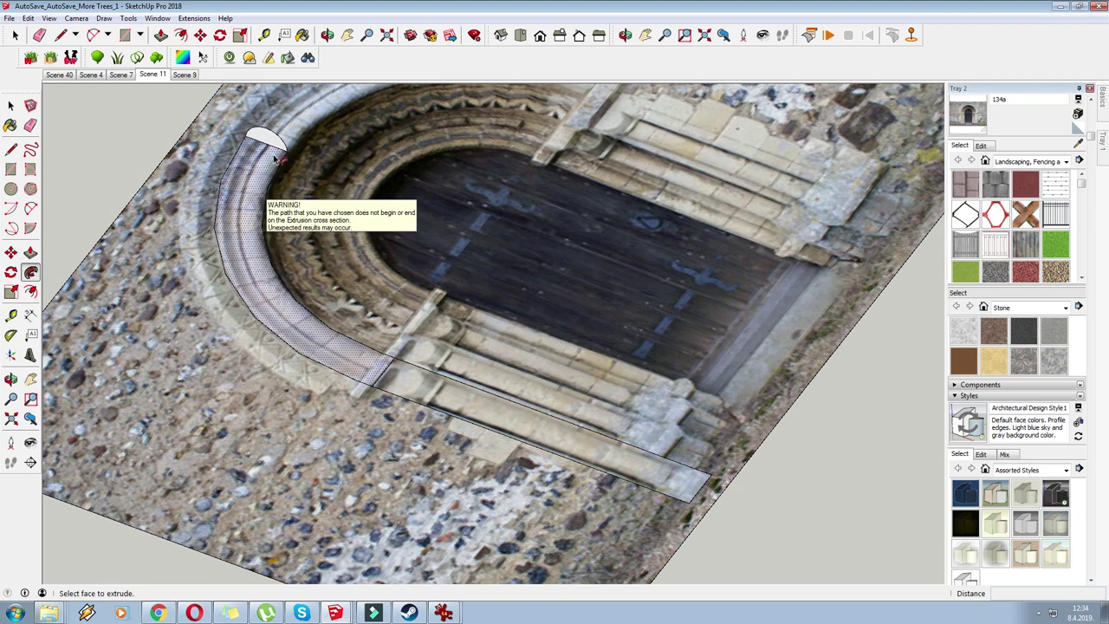
pyautogui.click(259, 149)
pyautogui.hotkey('ctrl', 'z')
# Sweep the half-round profile along the arch band down to the column's base with Follow Me, and paint the moulding with material 134a.
pyautogui.moveTo(257, 145)
pyautogui.mouseDown()
pyautogui.moveTo(252, 138)
pyautogui.moveTo(230, 207)
pyautogui.moveTo(231, 260)
pyautogui.moveTo(286, 348)
pyautogui.moveTo(367, 394)
pyautogui.moveTo(703, 503)
pyautogui.mouseUp()
pyautogui.moveTo(308, 160); pyautogui.dragTo(212, 170, button='middle')
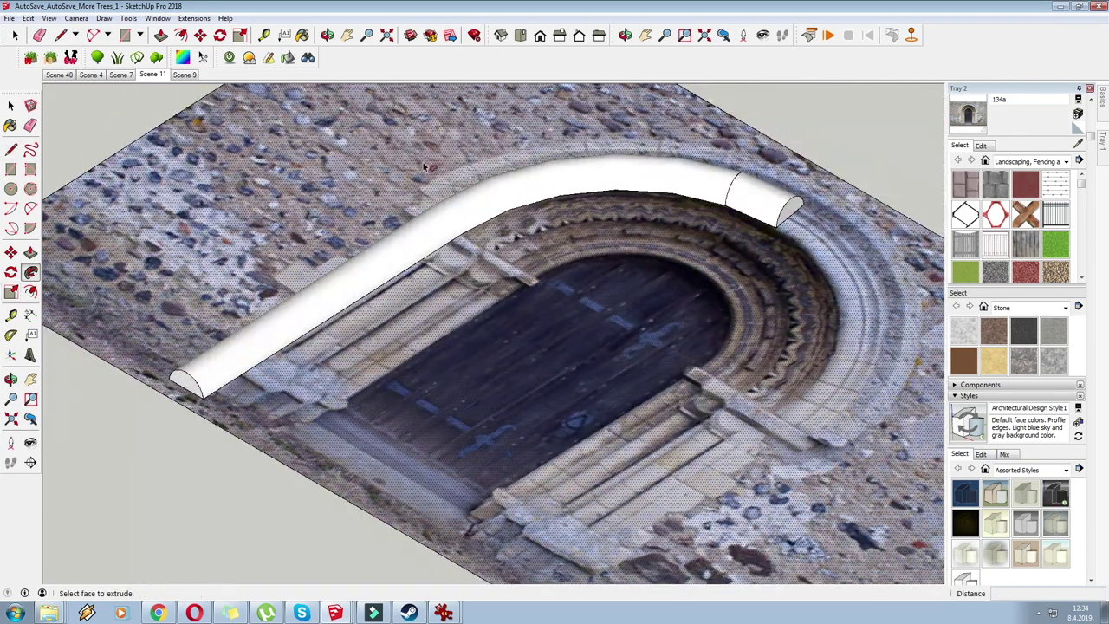
pyautogui.scroll(2, 424, 170)
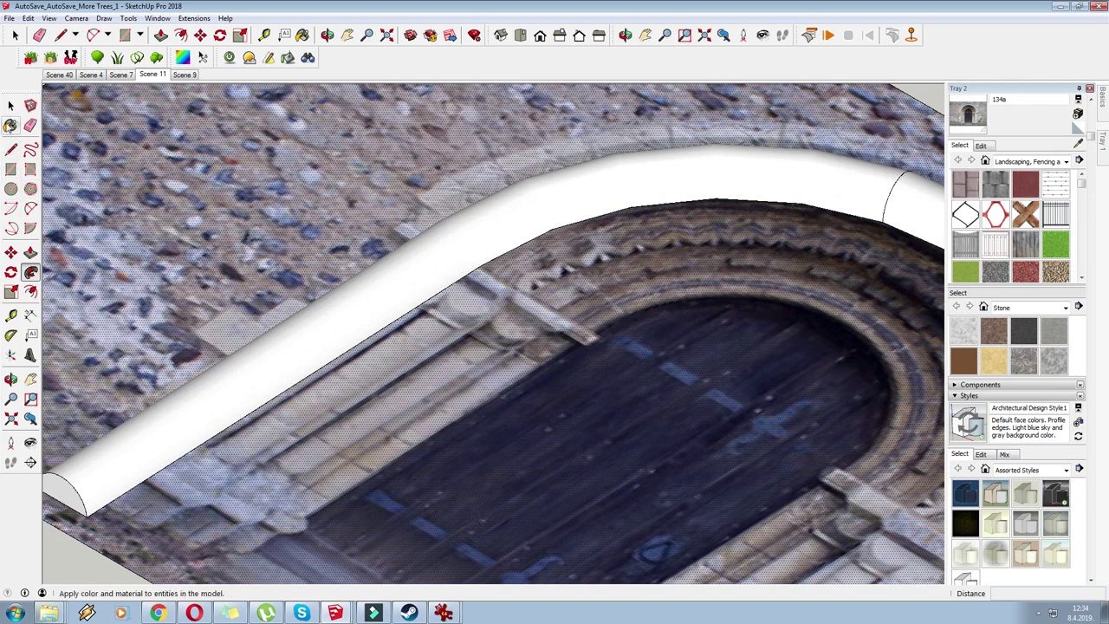
pyautogui.click(10, 124)
pyautogui.moveTo(384, 292); pyautogui.dragTo(403, 253, button='middle')
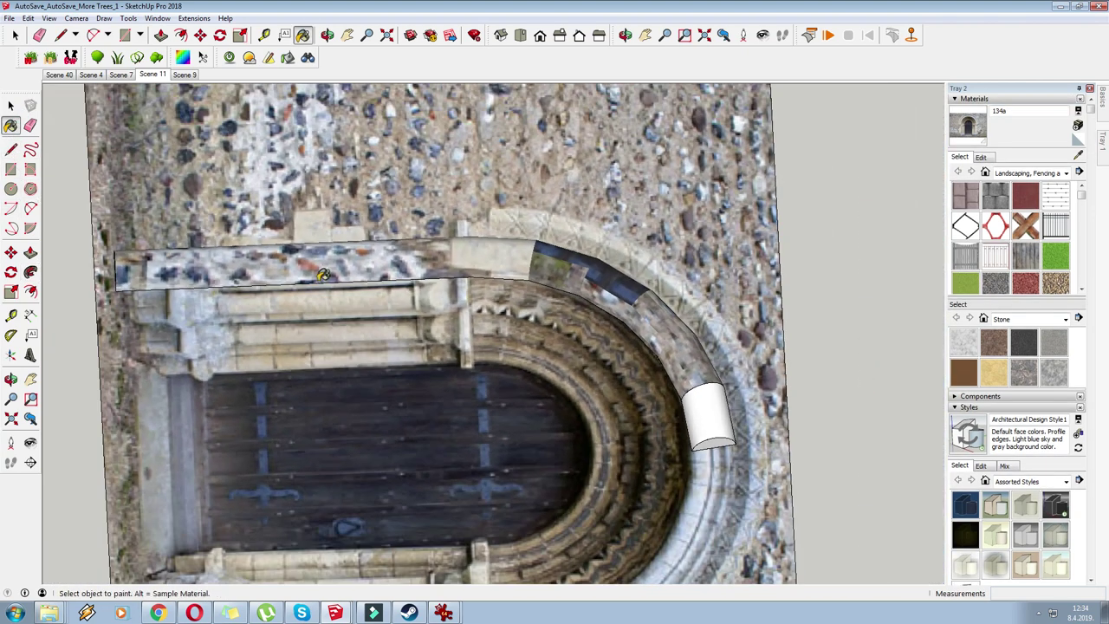
# Undo the moulding's painting and Follow Me sweep, going back to the flat arch band and half-round profile.
pyautogui.hotkey('ctrl', 'z')
pyautogui.moveTo(248, 281); pyautogui.dragTo(338, 234, button='middle')
pyautogui.scroll(3, 83, 487)
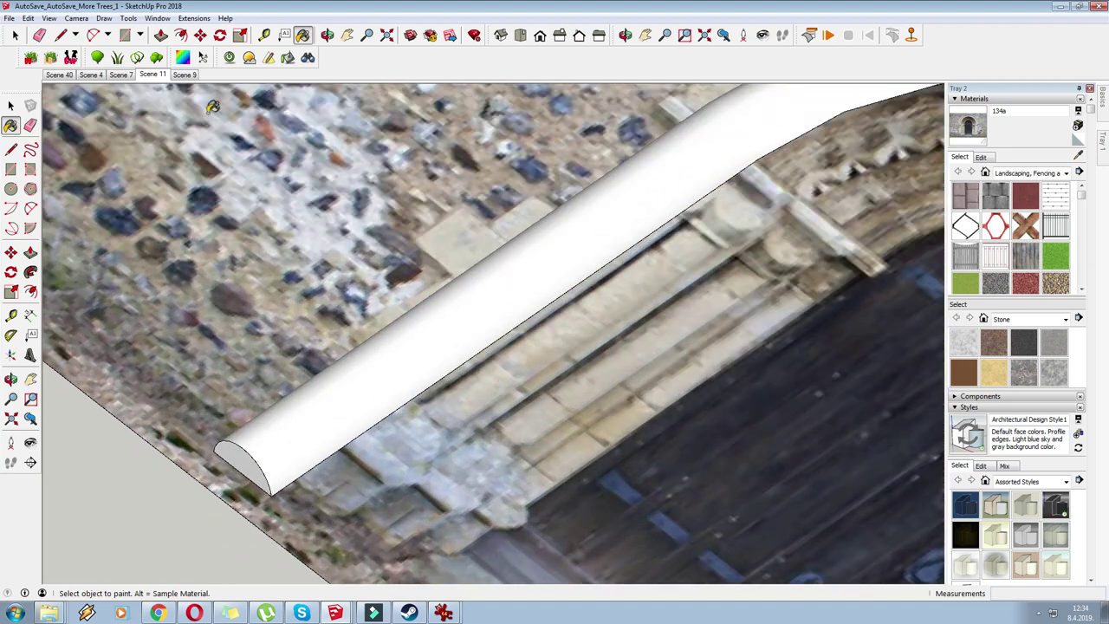
pyautogui.click(161, 35)
pyautogui.moveTo(251, 455); pyautogui.dragTo(471, 319)
pyautogui.hotkey('ctrl', 'z')
pyautogui.hotkey('ctrl', 'z')
pyautogui.scroll(-3, 338, 382)
pyautogui.scroll(2, 555, 290)
# Select the door photo's face and sample its material 134a for painting.
pyautogui.rightClick(483, 276)
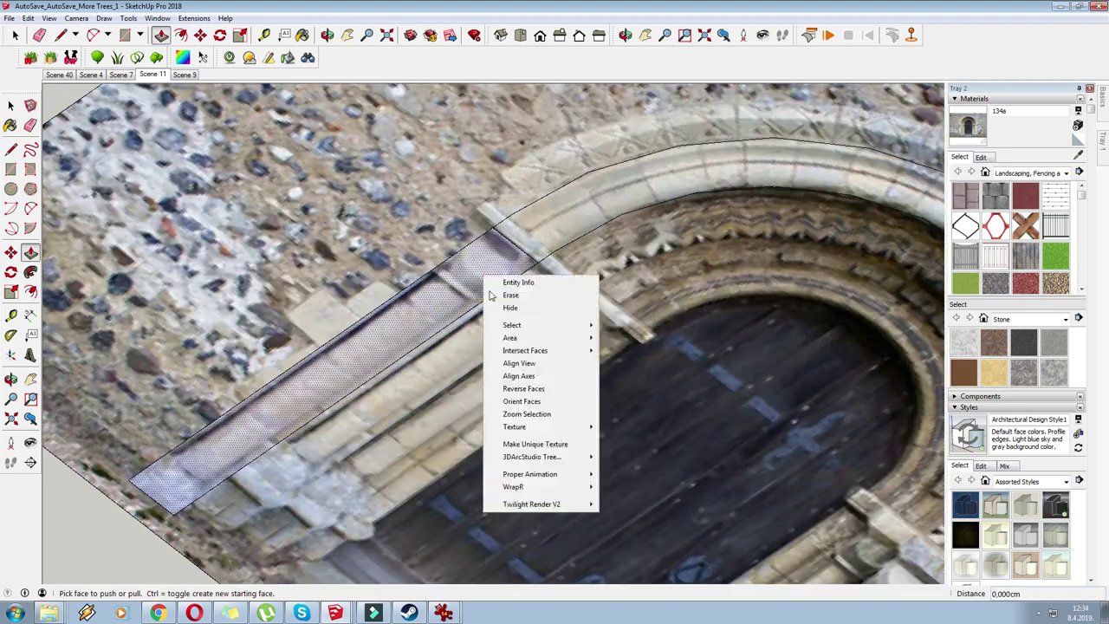
pyautogui.click(634, 456)
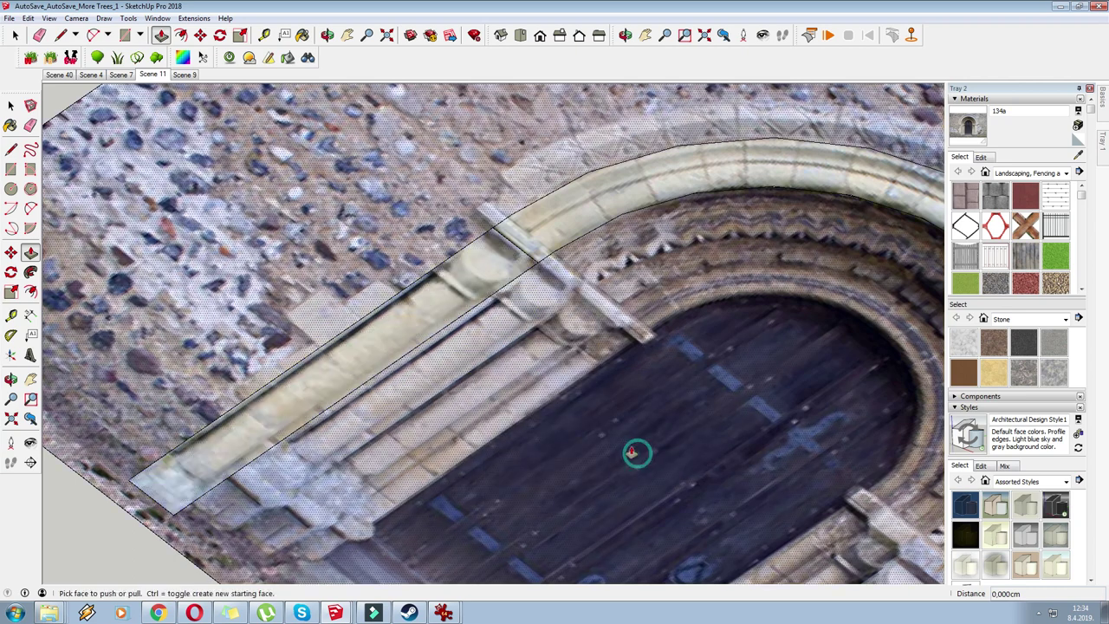
pyautogui.click(1078, 151)
pyautogui.click(472, 271)
pyautogui.scroll(-5, 472, 271)
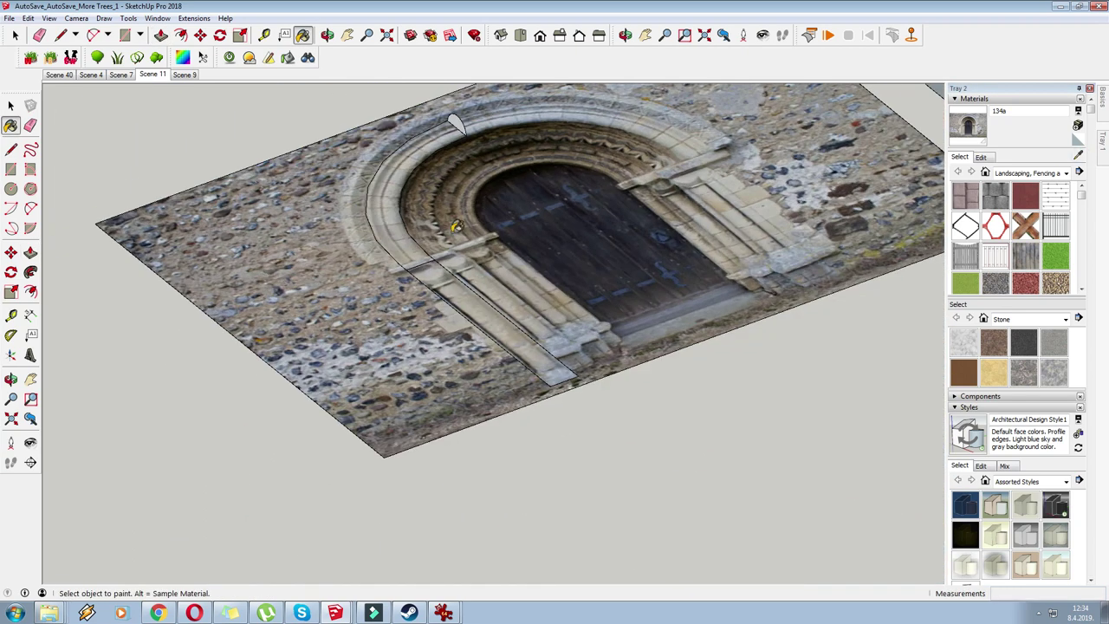
# Delete the door photo's face around the arch band, keeping its rectangular outline, the band and the half-round profile.
pyautogui.click(30, 271)
pyautogui.scroll(3, 450, 113)
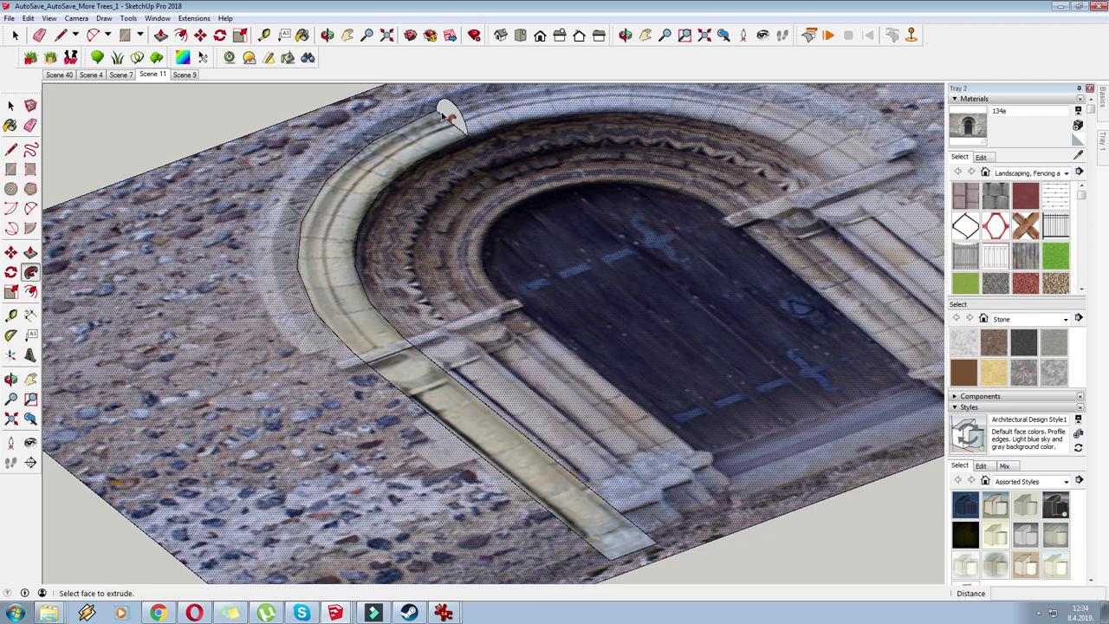
pyautogui.rightClick(450, 113)
pyautogui.press('Escape')
pyautogui.rightClick(454, 119)
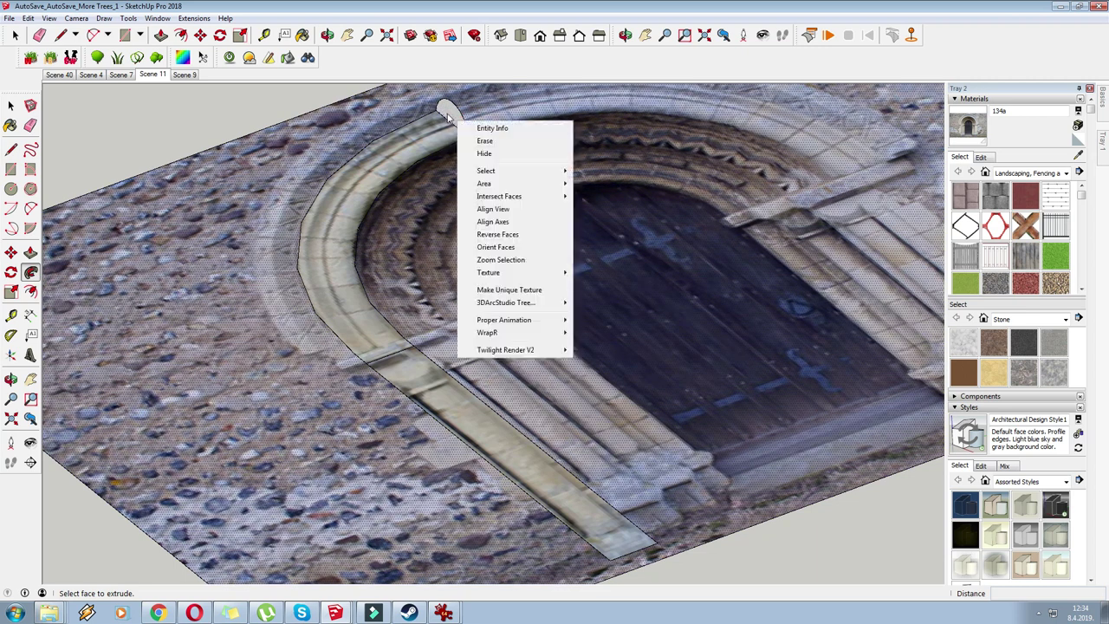
pyautogui.rightClick(443, 111)
pyautogui.click(200, 35)
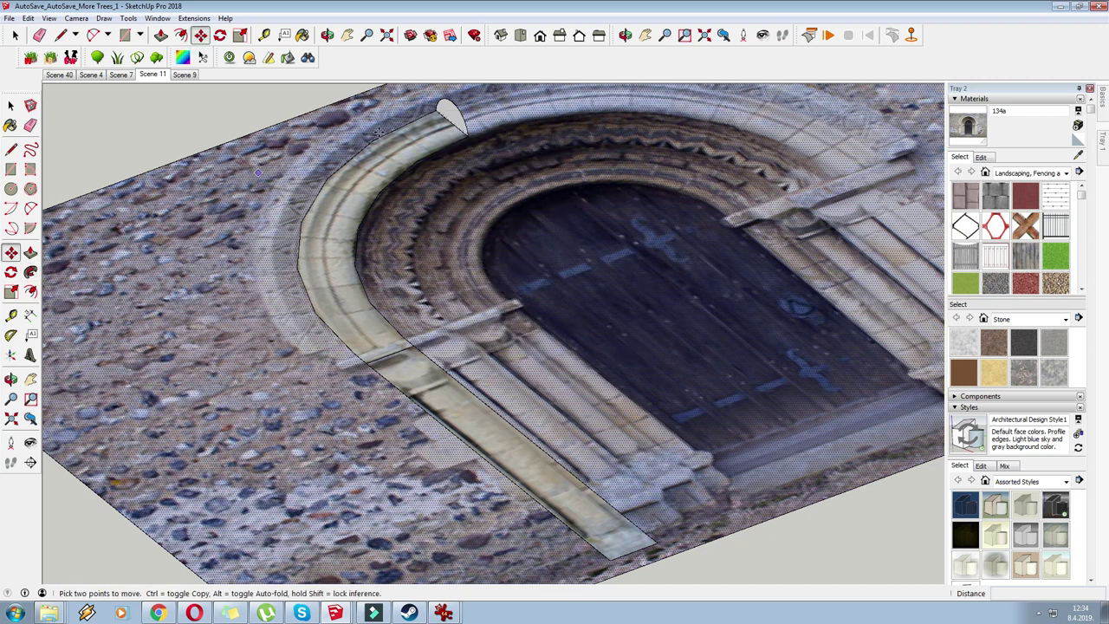
pyautogui.press('Delete')
# Sweep the half-round profile along the arch band to the column's base with Follow Me, and paint the moulding with material 134a.
pyautogui.rightClick(447, 110)
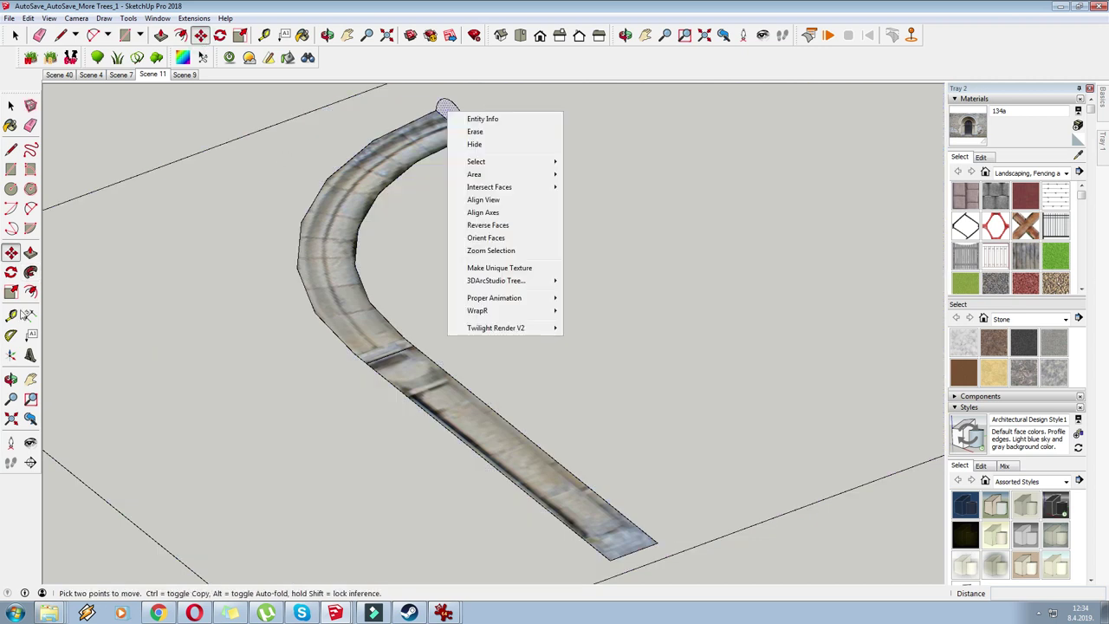
pyautogui.click(30, 271)
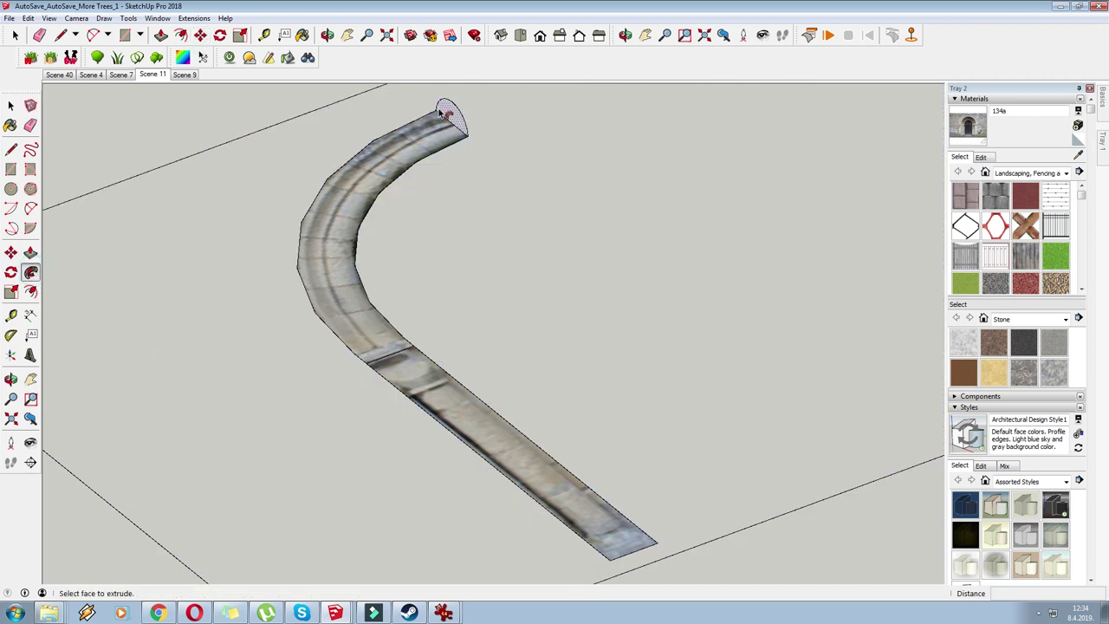
pyautogui.moveTo(444, 111); pyautogui.dragTo(364, 156)
pyautogui.hotkey('ctrl', 'z')
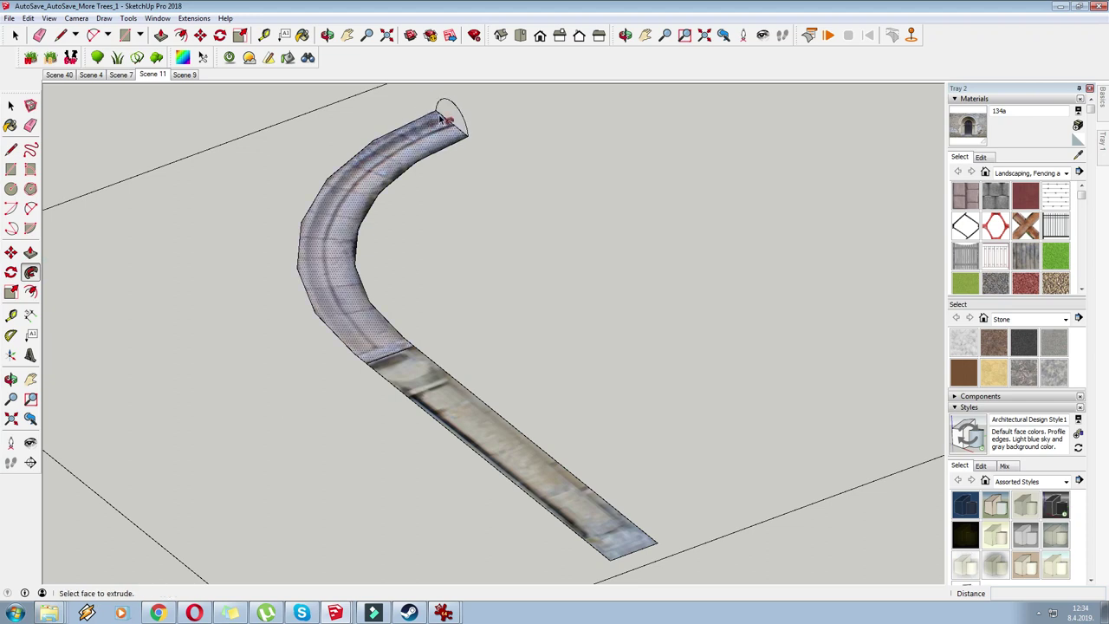
pyautogui.moveTo(445, 112)
pyautogui.mouseDown()
pyautogui.moveTo(370, 143)
pyautogui.moveTo(310, 264)
pyautogui.moveTo(407, 408)
pyautogui.moveTo(587, 528)
pyautogui.moveTo(619, 569)
pyautogui.moveTo(598, 530)
pyautogui.mouseUp()
pyautogui.click(10, 125)
pyautogui.click(377, 313)
pyautogui.scroll(5, 294, 308)
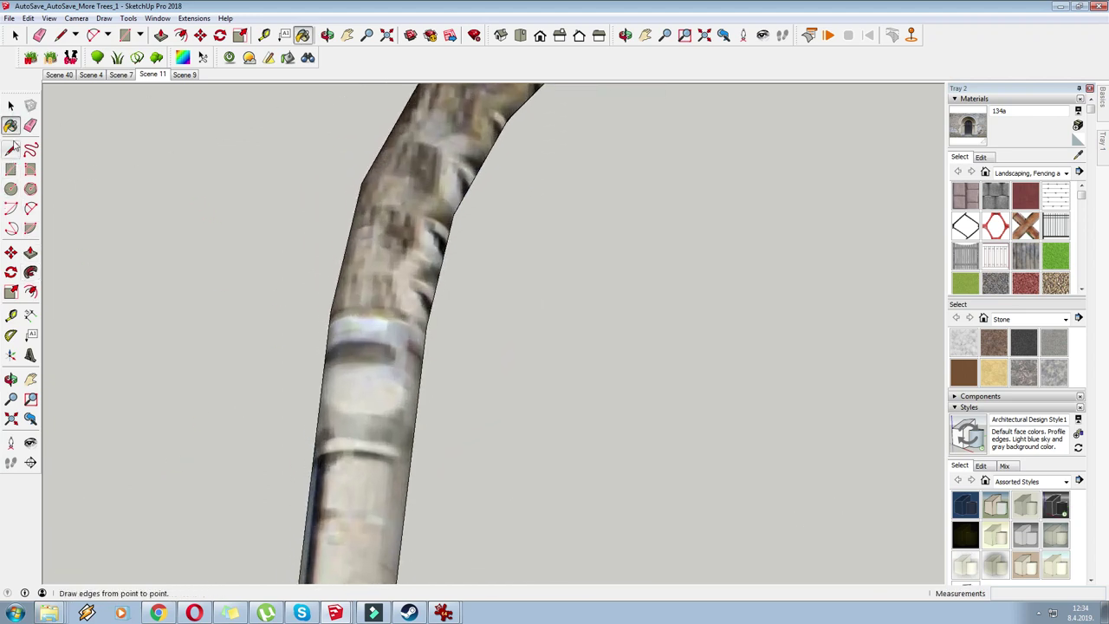
# Select the moulding's curved arch section above the column and repaint it with material 134a sampled from a textured part of the moulding.
pyautogui.scroll(-10, 253, 292)
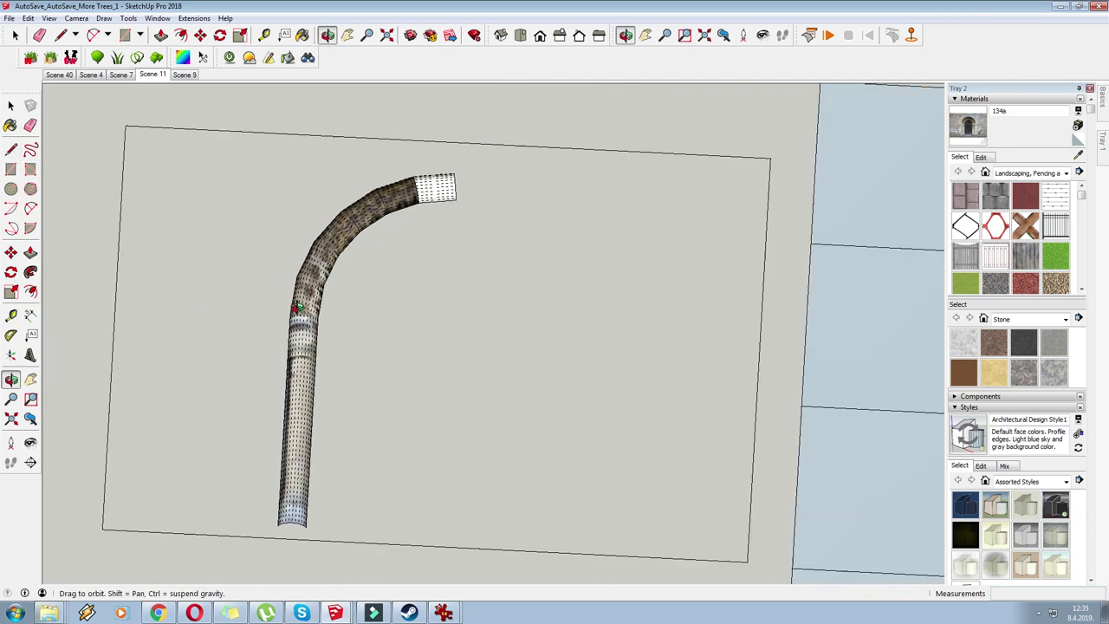
pyautogui.scroll(3, 233, 296)
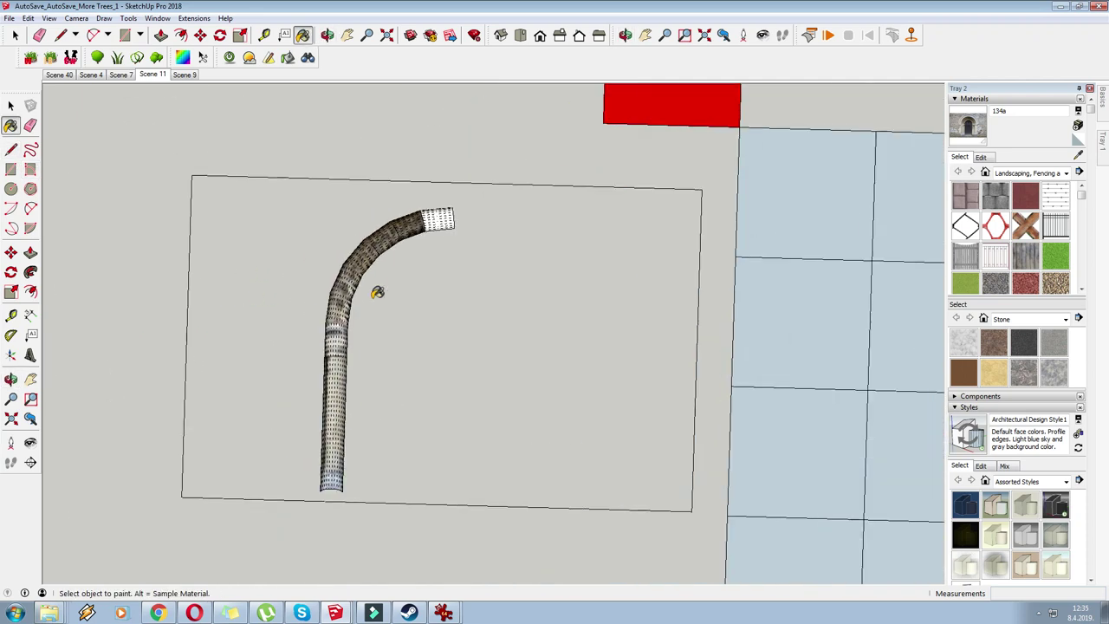
pyautogui.scroll(2, 346, 275)
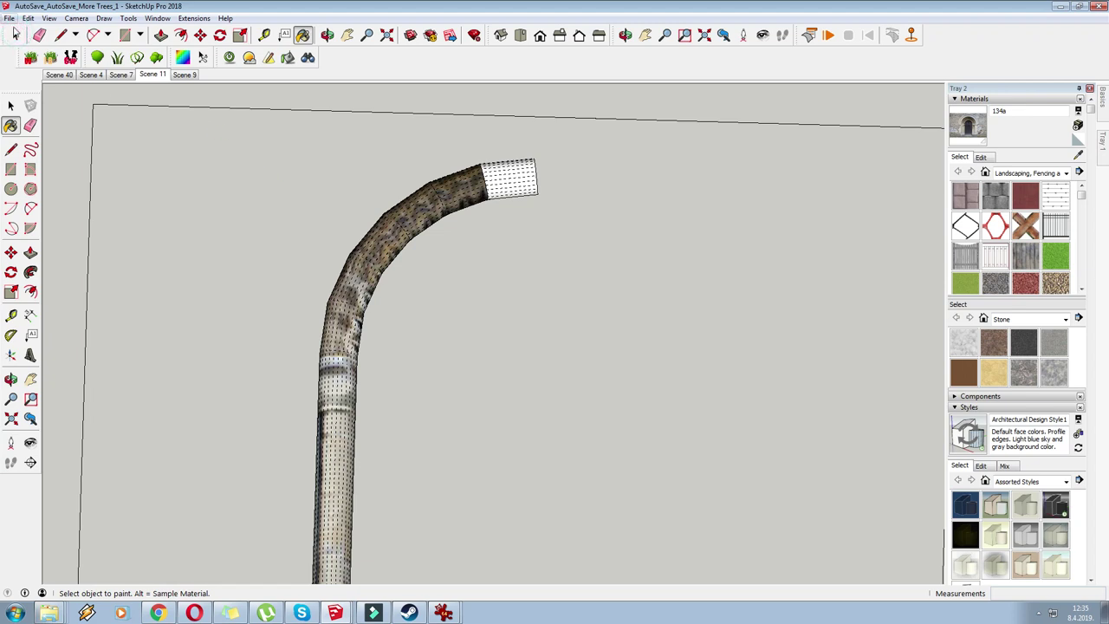
pyautogui.press('space')
pyautogui.moveTo(215, 109); pyautogui.dragTo(607, 360)
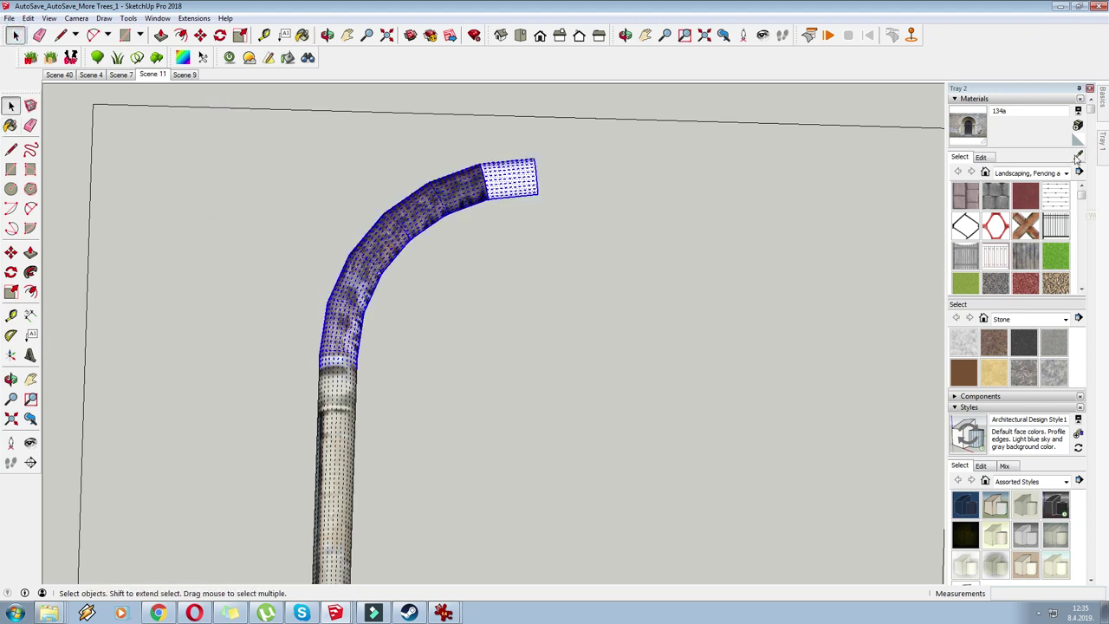
pyautogui.click(1078, 154)
pyautogui.click(514, 176)
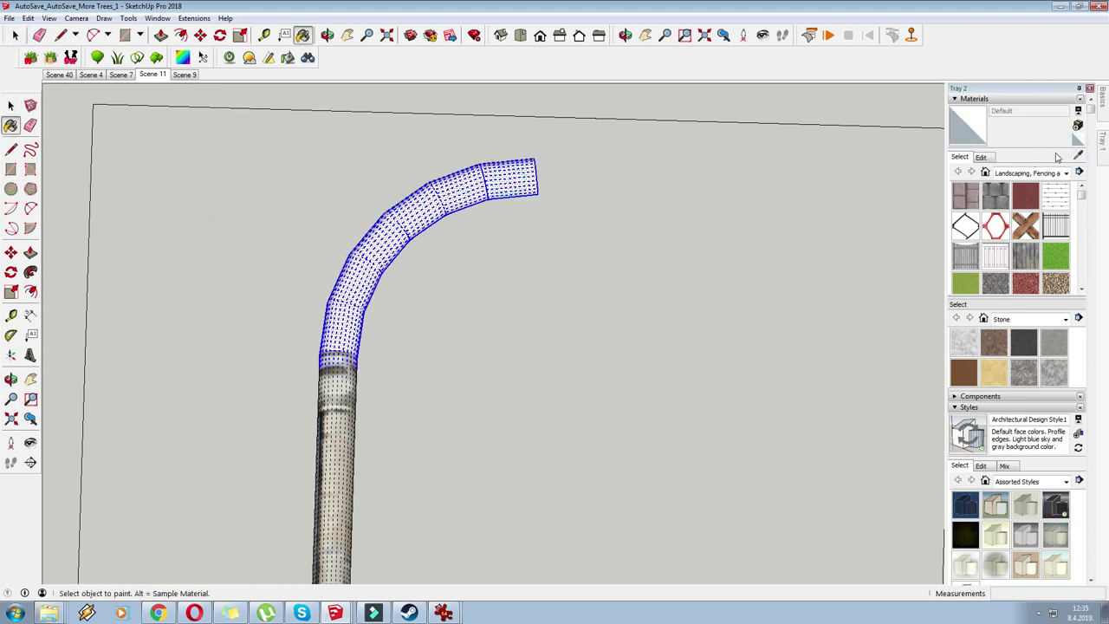
pyautogui.scroll(3, 330, 355)
pyautogui.keyDown('alt'); pyautogui.click(317, 255); pyautogui.keyUp('alt')
pyautogui.click(318, 190)
pyautogui.scroll(-3, 338, 346)
pyautogui.scroll(-3, 345, 374)
pyautogui.scroll(-2, 7, 91)
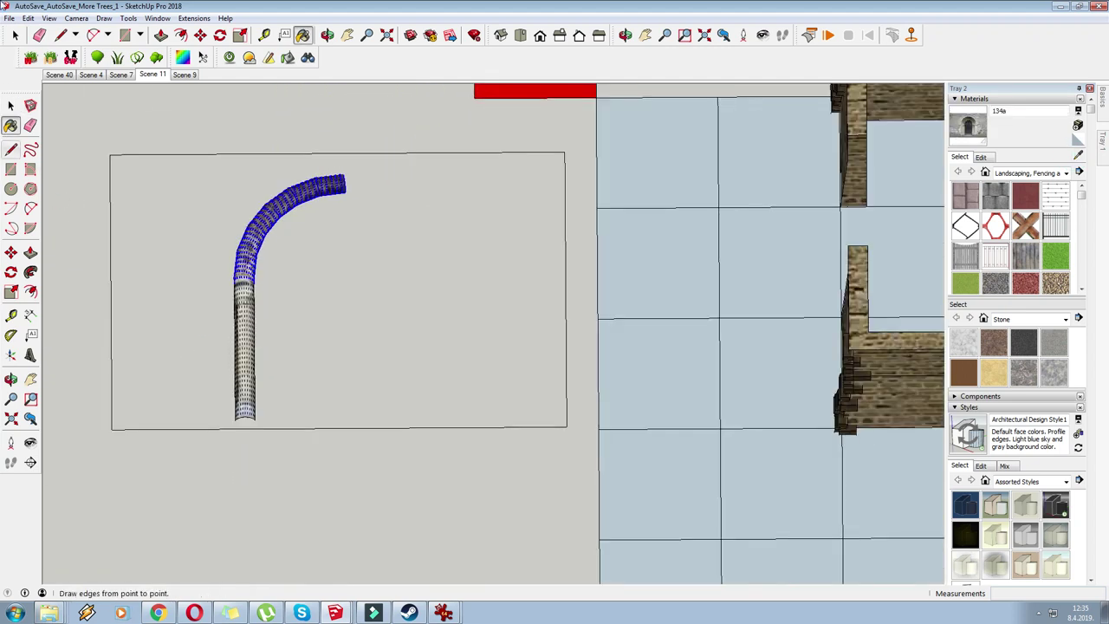
# Draw a small rectangle about 2.7 cm wide along the outer edge of the column's base.
pyautogui.click(14, 37)
pyautogui.scroll(2, 8, 153)
pyautogui.click(11, 149)
pyautogui.moveTo(286, 338); pyautogui.dragTo(451, 347, button='middle')
pyautogui.scroll(2, 510, 347)
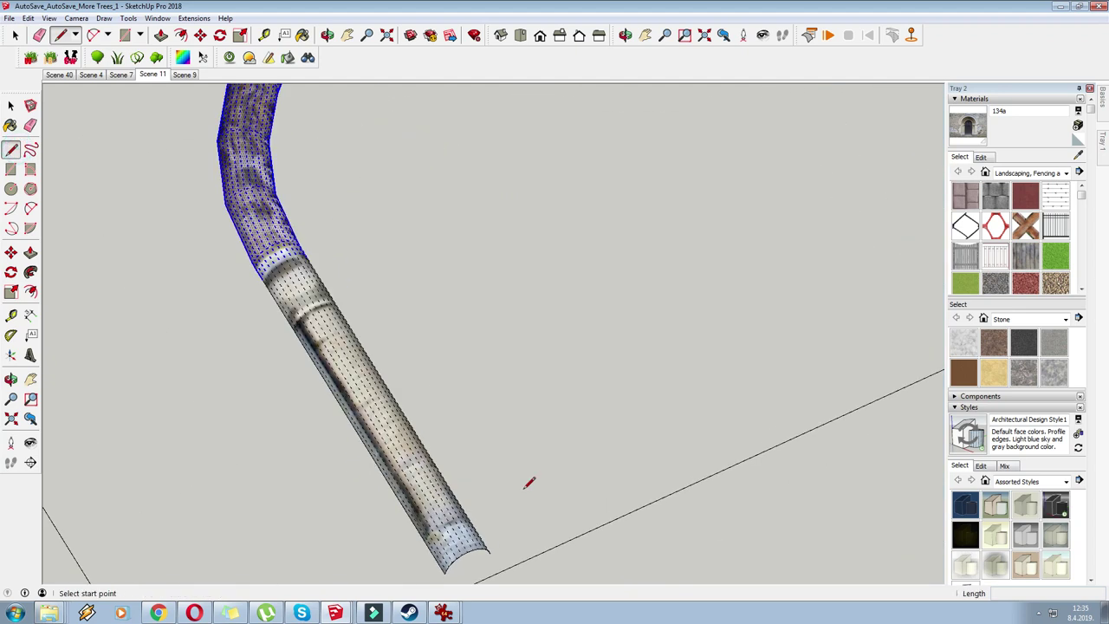
pyautogui.keyDown('shift'); pyautogui.moveTo(299, 516); pyautogui.dragTo(432, 361, button='middle'); pyautogui.keyUp('shift')
pyautogui.scroll(2, 577, 416)
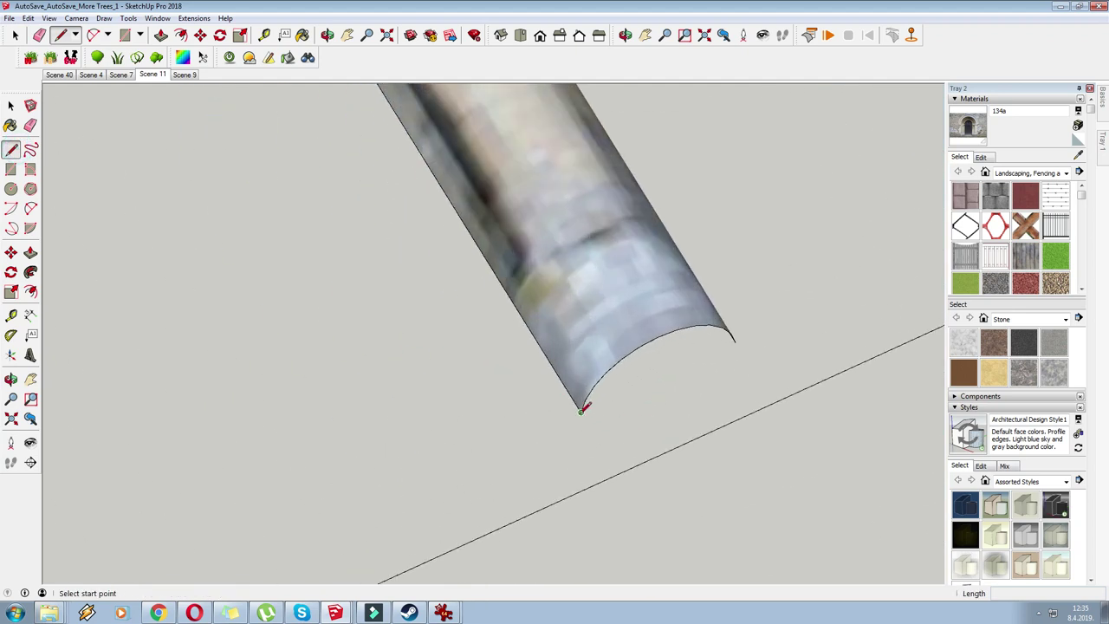
pyautogui.click(580, 413)
pyautogui.click(460, 321)
pyautogui.click(513, 298)
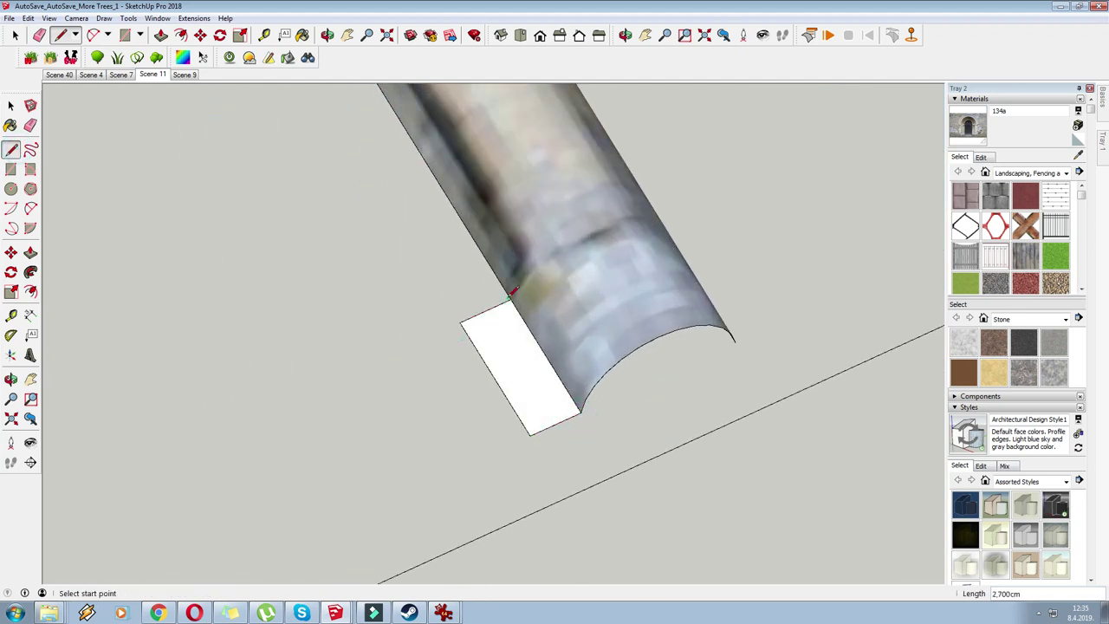
# Sweep the small rectangle around the column's half-round bottom edge with Follow Me to form a base ring.
pyautogui.click(31, 272)
pyautogui.moveTo(529, 332); pyautogui.dragTo(537, 402, button='middle')
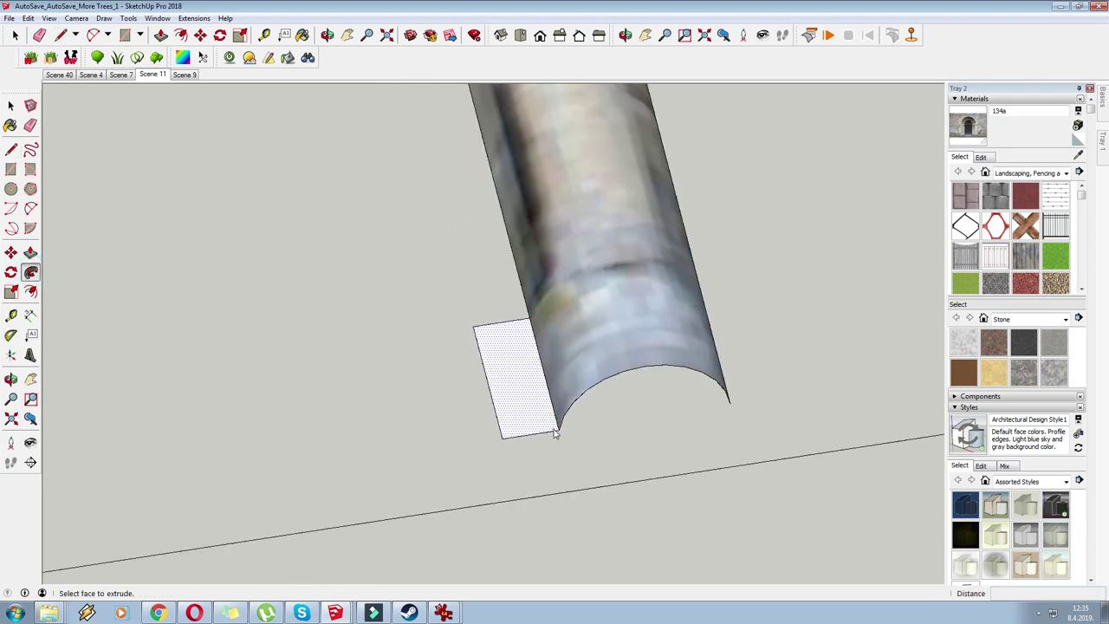
pyautogui.click(552, 428)
pyautogui.click(635, 262)
pyautogui.moveTo(549, 425)
pyautogui.mouseDown()
pyautogui.moveTo(629, 370)
pyautogui.moveTo(712, 374)
pyautogui.moveTo(735, 414)
pyautogui.mouseUp()
pyautogui.scroll(-2, 359, 324)
pyautogui.moveTo(419, 355); pyautogui.dragTo(372, 331, button='middle')
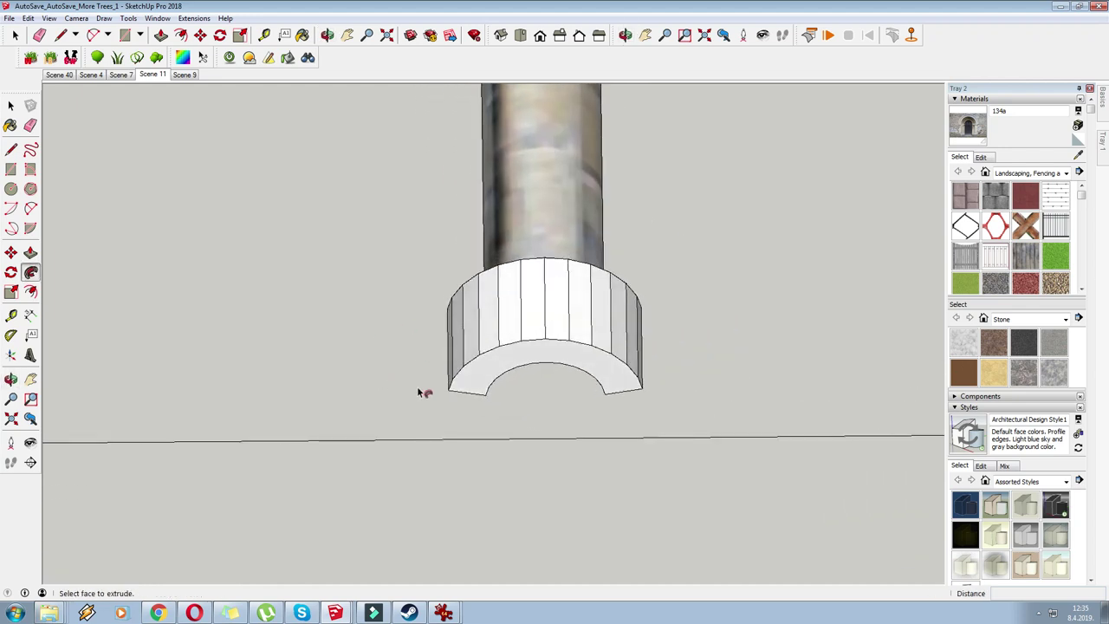
pyautogui.moveTo(426, 376); pyautogui.dragTo(502, 282, button='middle')
pyautogui.click(180, 34)
pyautogui.click(161, 36)
pyautogui.moveTo(322, 227); pyautogui.dragTo(390, 138, button='middle')
pyautogui.moveTo(485, 364); pyautogui.dragTo(468, 407, button='middle')
pyautogui.press('p')
# Copy the base ring about 105 cm straight up the column as a capital beneath the arch.
pyautogui.click(14, 36)
pyautogui.moveTo(482, 478); pyautogui.dragTo(357, 392)
pyautogui.press('m')
pyautogui.press('ctrl')
pyautogui.click(595, 476)
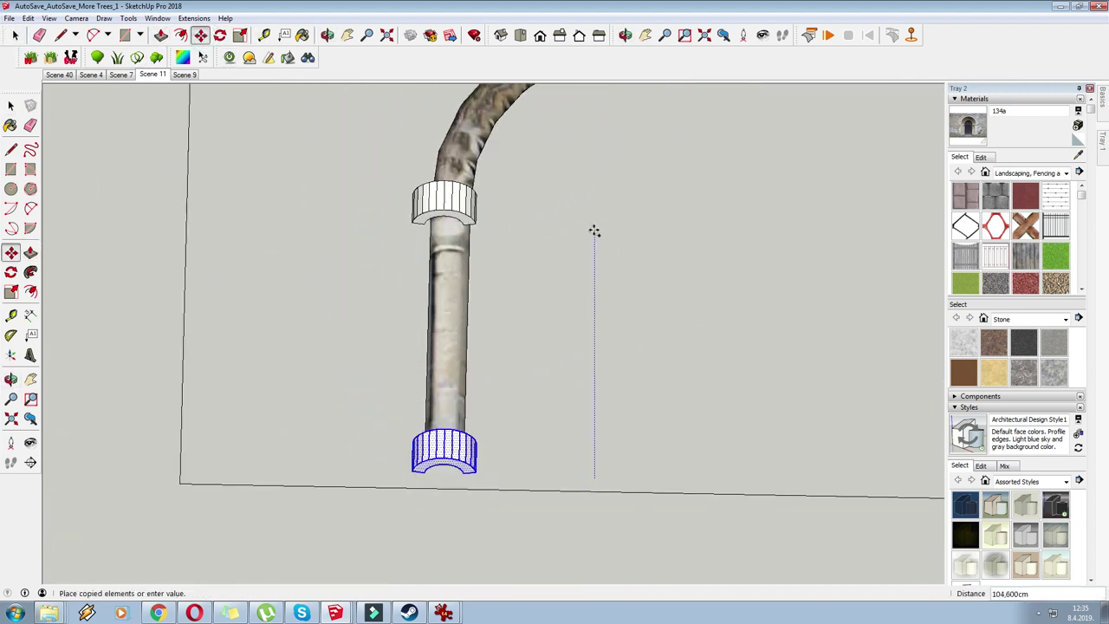
pyautogui.click(600, 230)
pyautogui.scroll(-5, 545, 453)
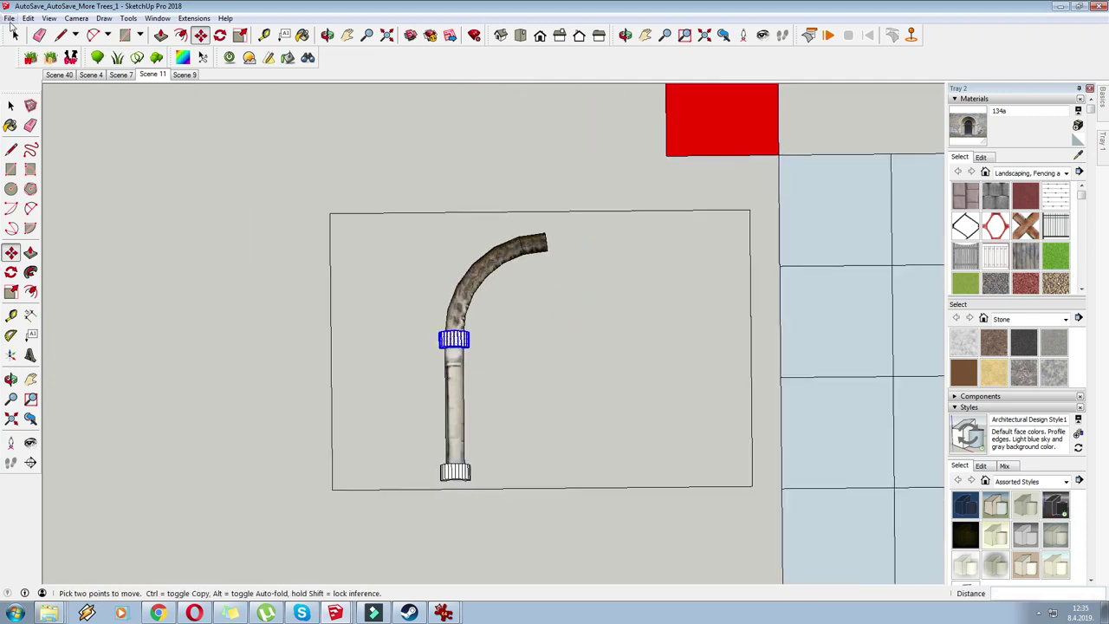
# Select the half arch with its column and both rings, and paint the rings with material 134a.
pyautogui.click(13, 34)
pyautogui.moveTo(293, 205); pyautogui.dragTo(690, 476)
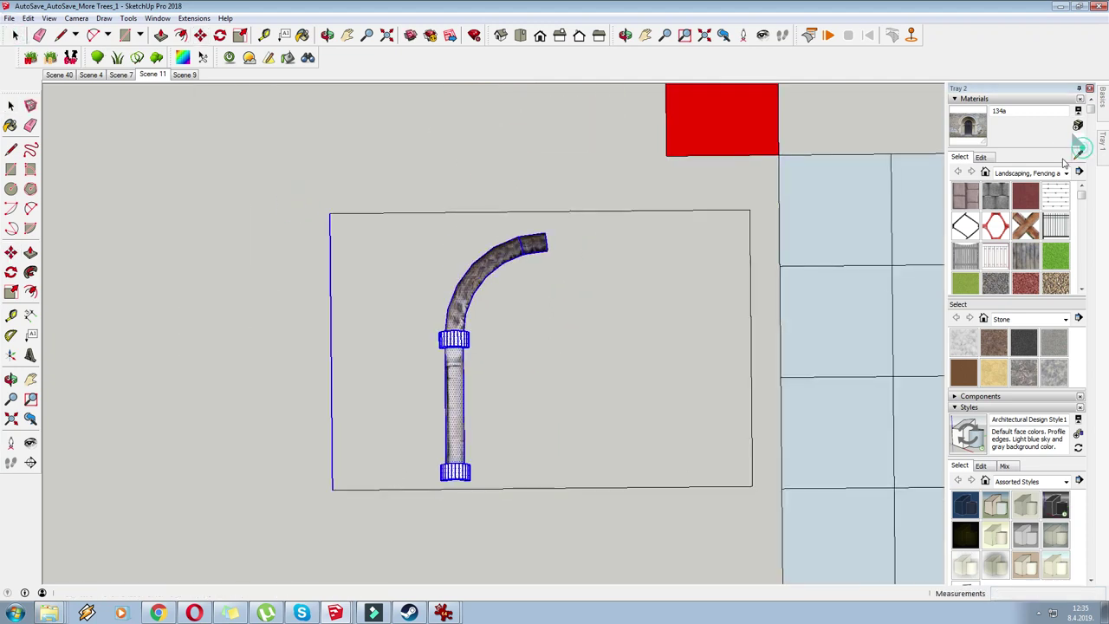
pyautogui.press('b')
pyautogui.scroll(5, 480, 355)
pyautogui.scroll(-4, 391, 286)
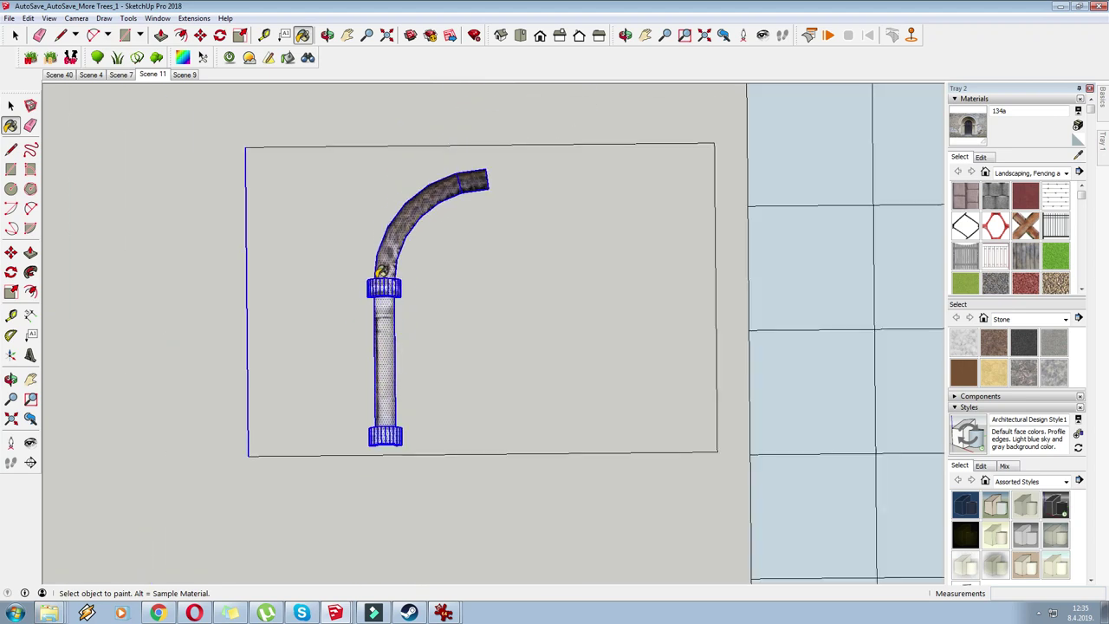
# Group the half arch, its column and both rings, leaving out the photo's outline.
pyautogui.rightClick(383, 271)
pyautogui.click(14, 36)
pyautogui.moveTo(327, 131); pyautogui.dragTo(494, 348)
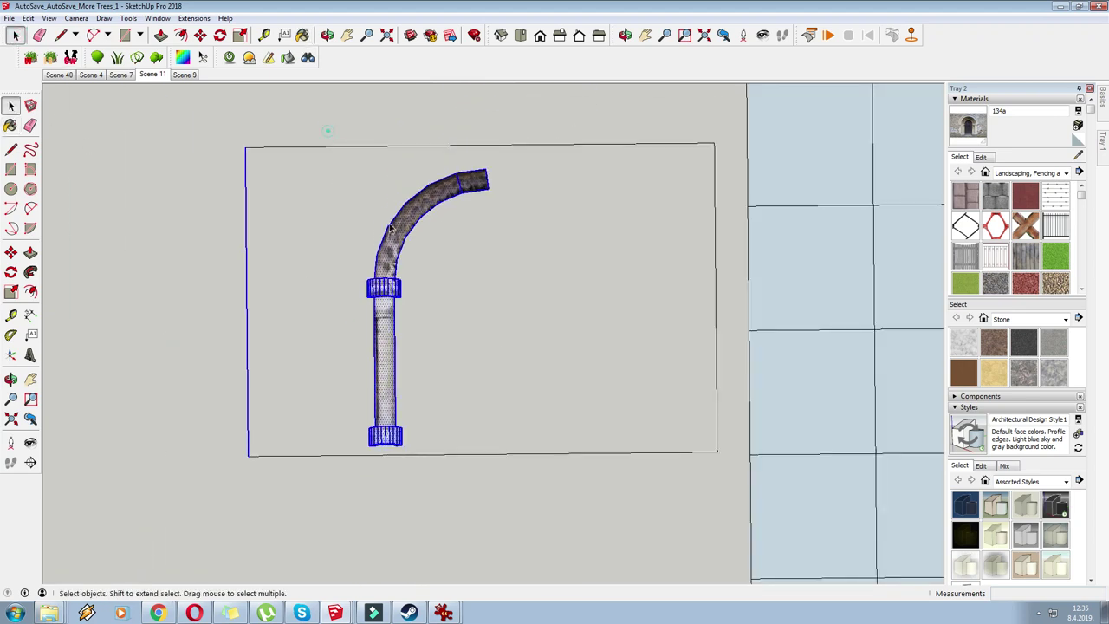
pyautogui.rightClick(475, 188)
pyautogui.click(525, 283)
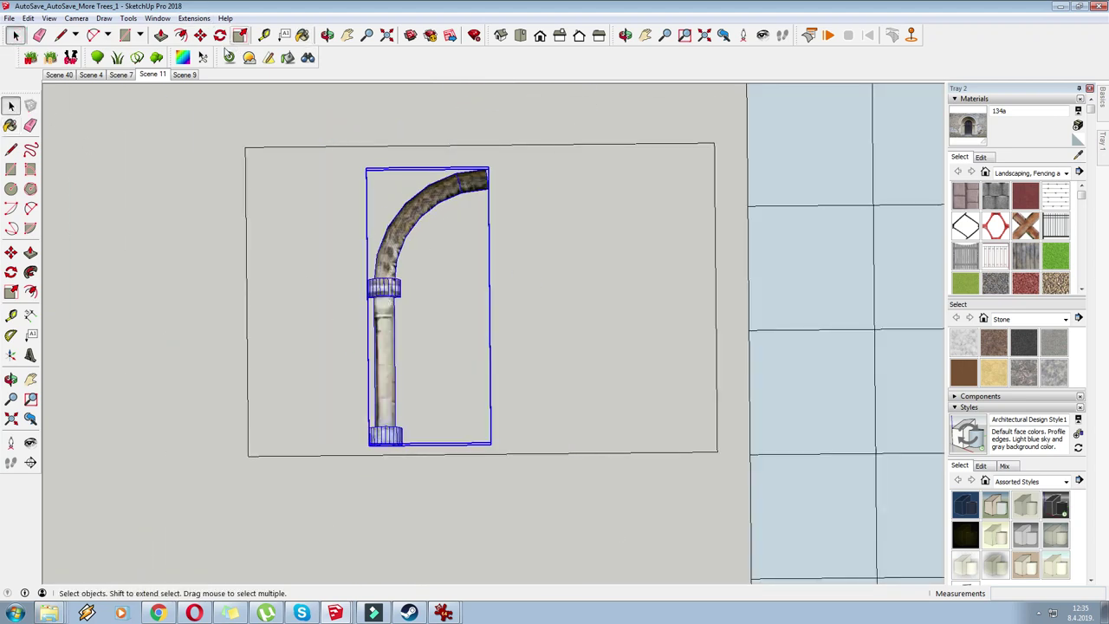
# Copy the half-arch group sideways inside the photo's outline.
pyautogui.click(200, 35)
pyautogui.scroll(-2, 382, 303)
pyautogui.press('ctrl')
pyautogui.click(382, 308)
pyautogui.click(495, 308)
# Mirror the copied half arch by scaling it to -1 along the red axis.
pyautogui.press('s')
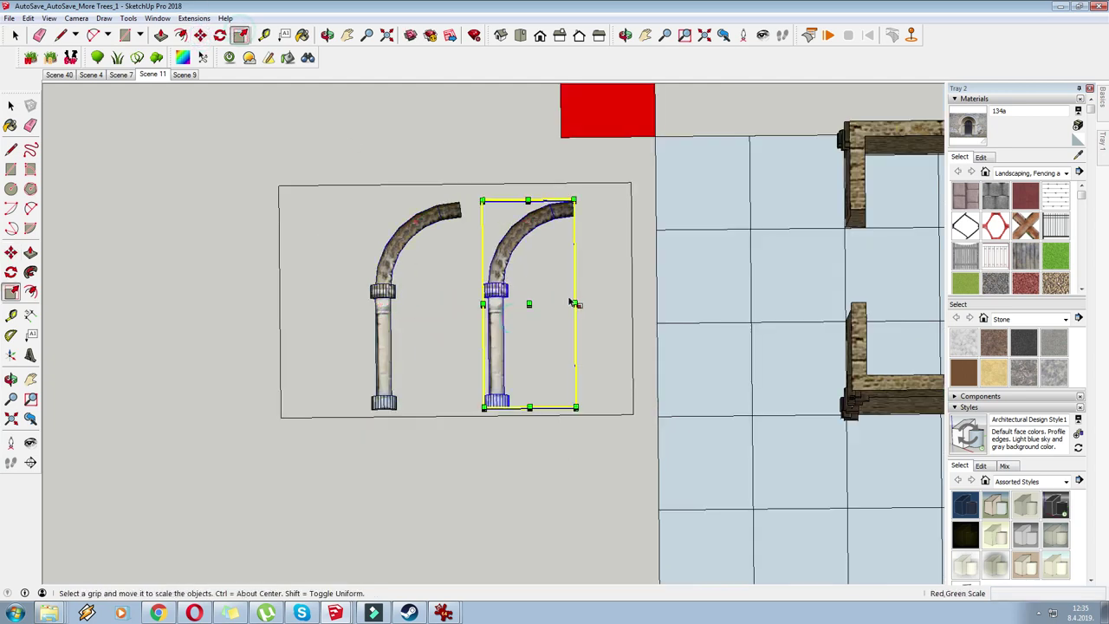
pyautogui.moveTo(578, 317); pyautogui.dragTo(578, 315, button='middle')
pyautogui.click(560, 332)
pyautogui.click(259, 189)
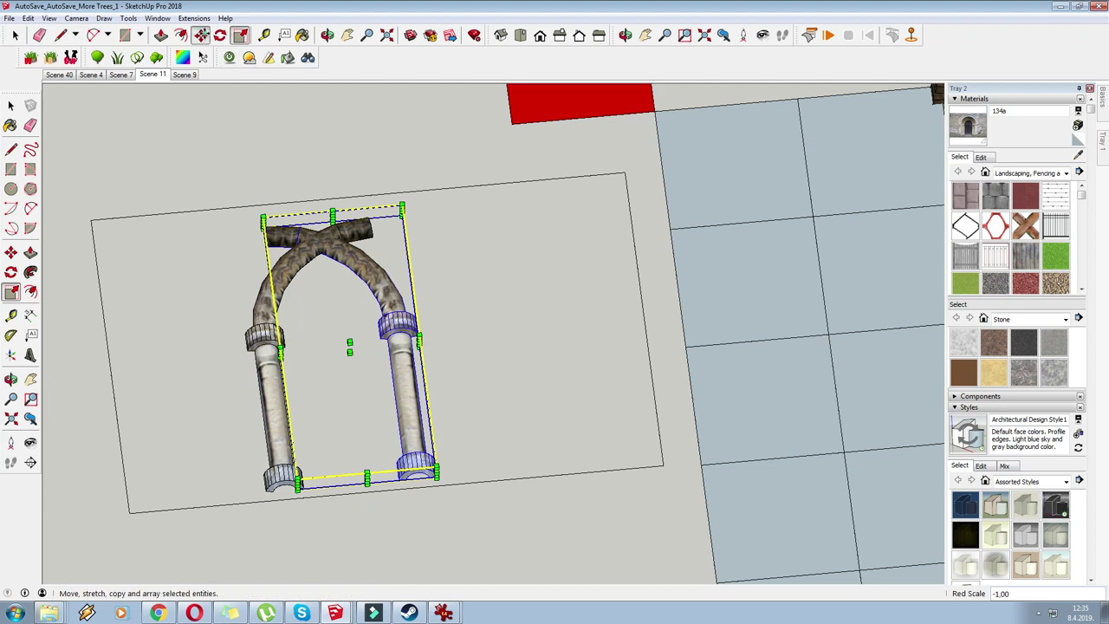
# Move the mirrored half arch along the red axis until its upper end joins the original half at the crown.
pyautogui.click(200, 34)
pyautogui.scroll(6, 260, 224)
pyautogui.click(294, 227)
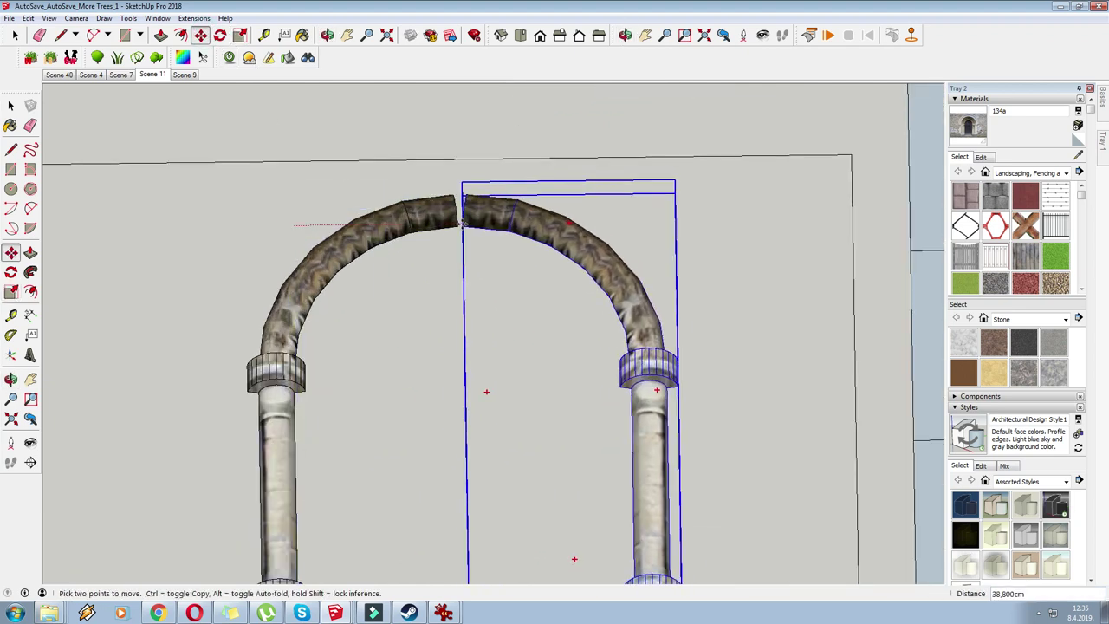
pyautogui.scroll(5, 454, 201)
pyautogui.scroll(2, 454, 201)
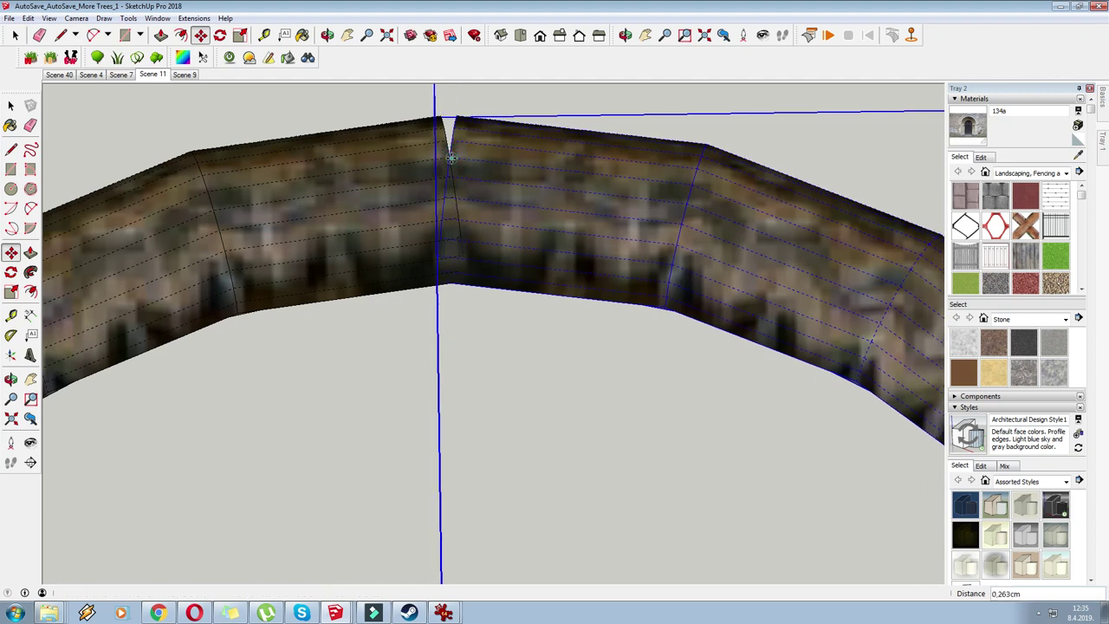
pyautogui.scroll(2, 446, 140)
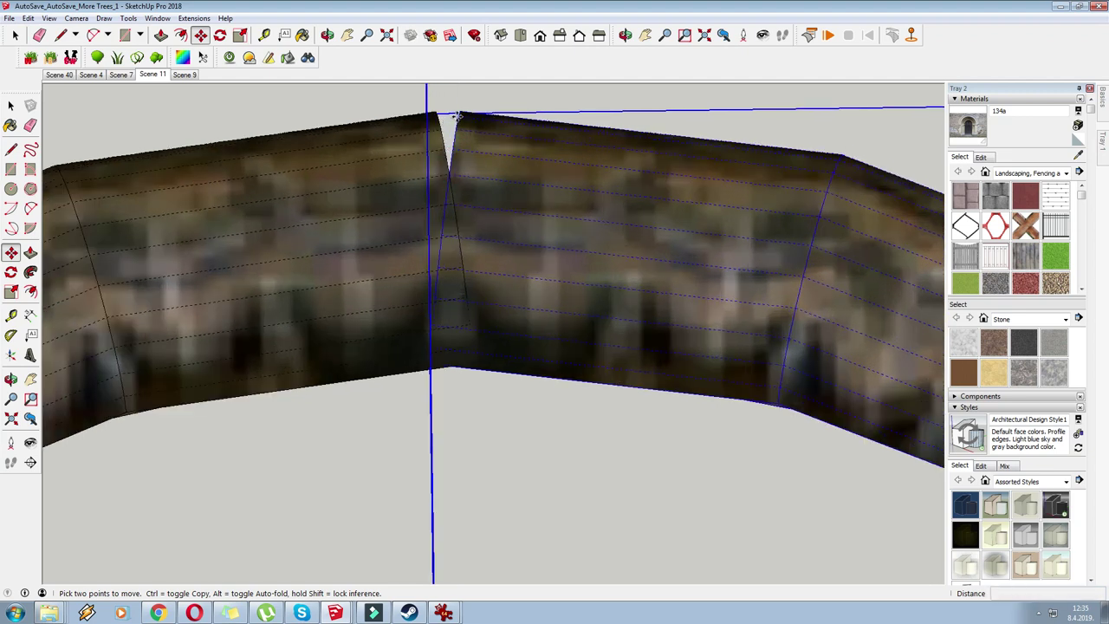
pyautogui.scroll(-5, 438, 113)
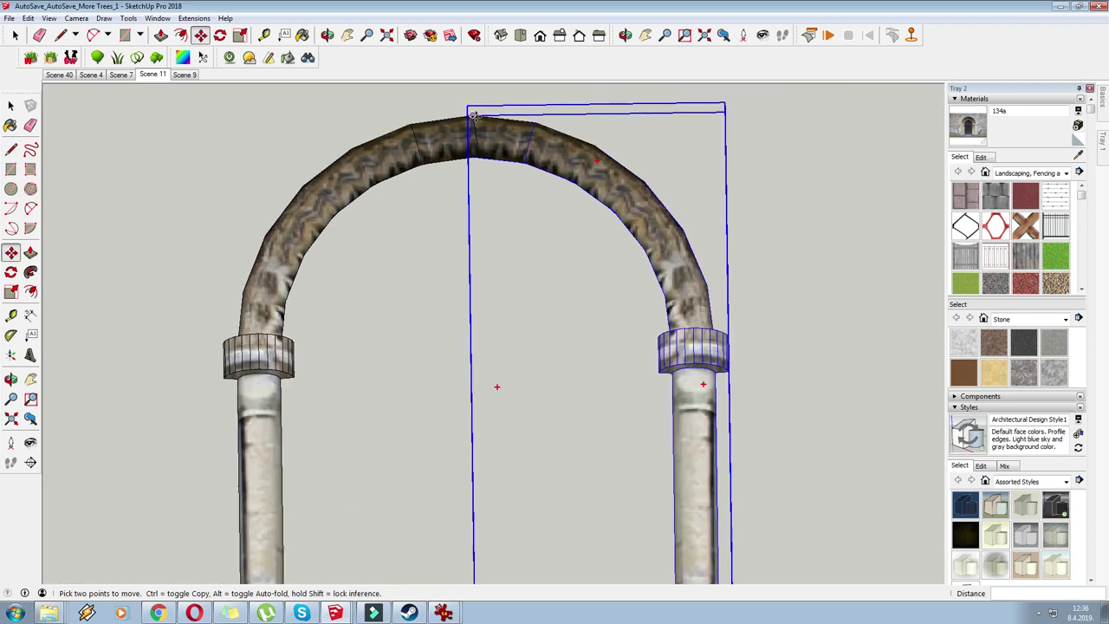
pyautogui.scroll(-2, 217, 69)
# Select both arch halves and combine them into one group.
pyautogui.click(15, 34)
pyautogui.moveTo(260, 87); pyautogui.dragTo(568, 442)
pyautogui.rightClick(474, 158)
pyautogui.click(518, 271)
pyautogui.moveTo(423, 269); pyautogui.dragTo(537, 173, button='middle')
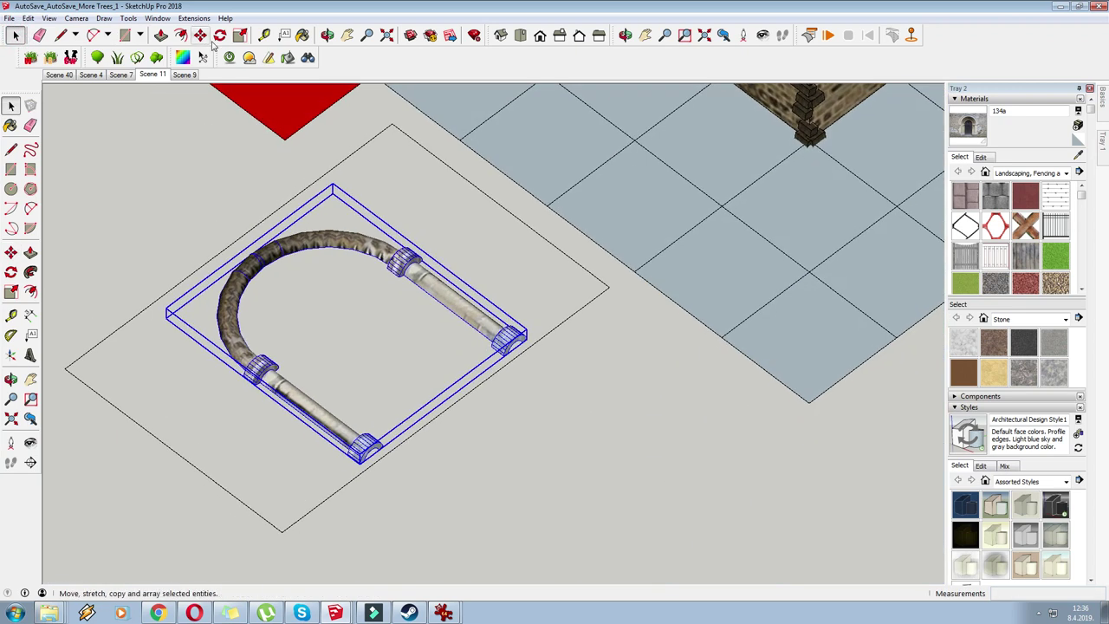
# Rotate the grouped arch upright, then give it a quarter turn about its vertical axis.
pyautogui.click(200, 35)
pyautogui.moveTo(184, 381); pyautogui.dragTo(196, 347, button='middle')
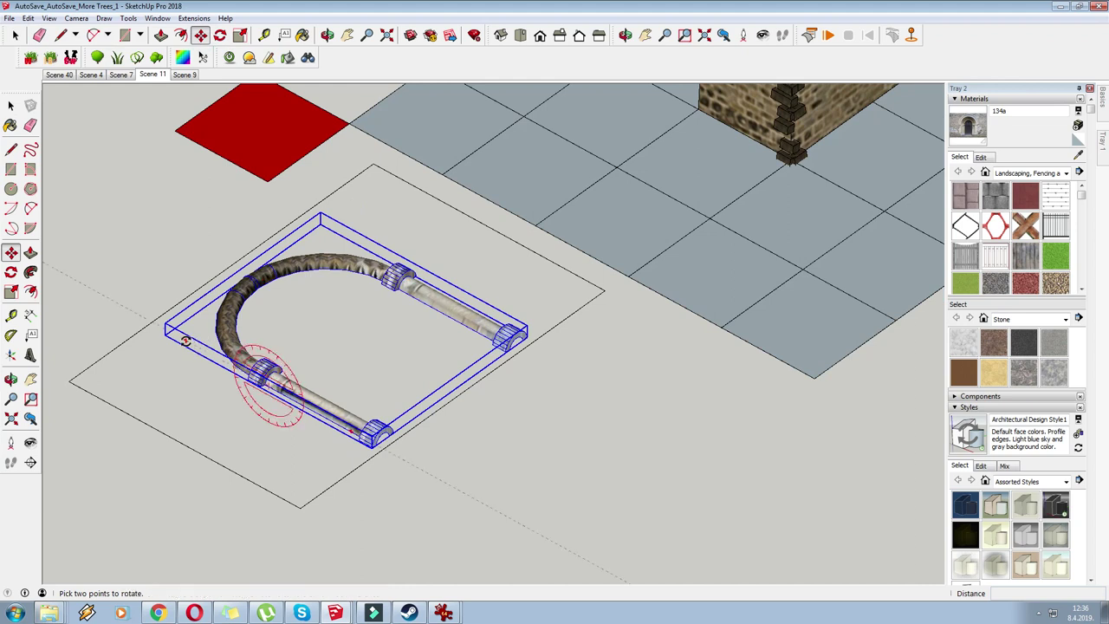
pyautogui.click(186, 341)
pyautogui.click(268, 349)
pyautogui.moveTo(440, 152); pyautogui.dragTo(417, 180, button='middle')
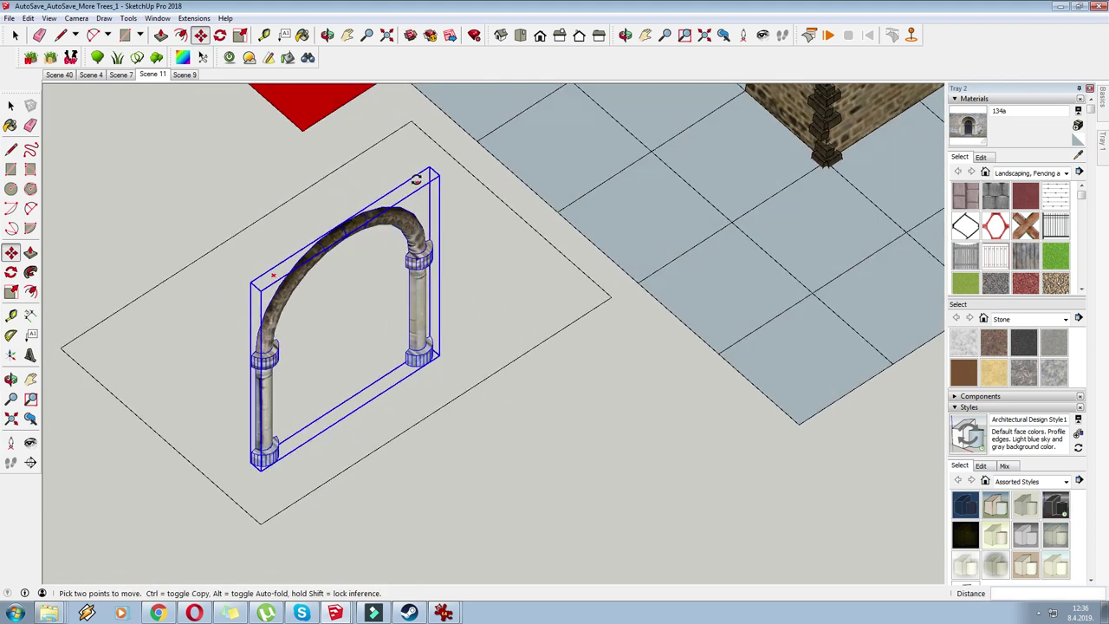
pyautogui.click(417, 181)
pyautogui.click(407, 286)
# Copy the upright arch 9.9 cm sideways, in the direction of its depth.
pyautogui.moveTo(406, 416); pyautogui.dragTo(296, 447, button='middle')
pyautogui.click(394, 480)
pyautogui.press('ctrl')
pyautogui.click(372, 485)
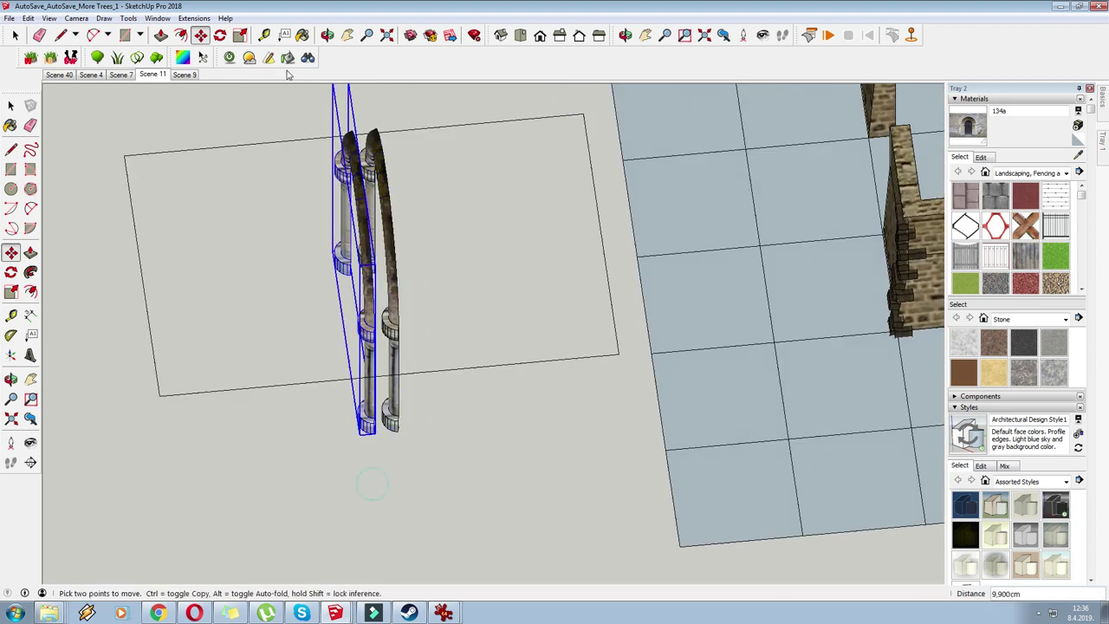
# Mirror the copied arch across its depth by scaling it to -1 along its blue axis.
pyautogui.click(240, 36)
pyautogui.scroll(2, 310, 271)
pyautogui.click(380, 253)
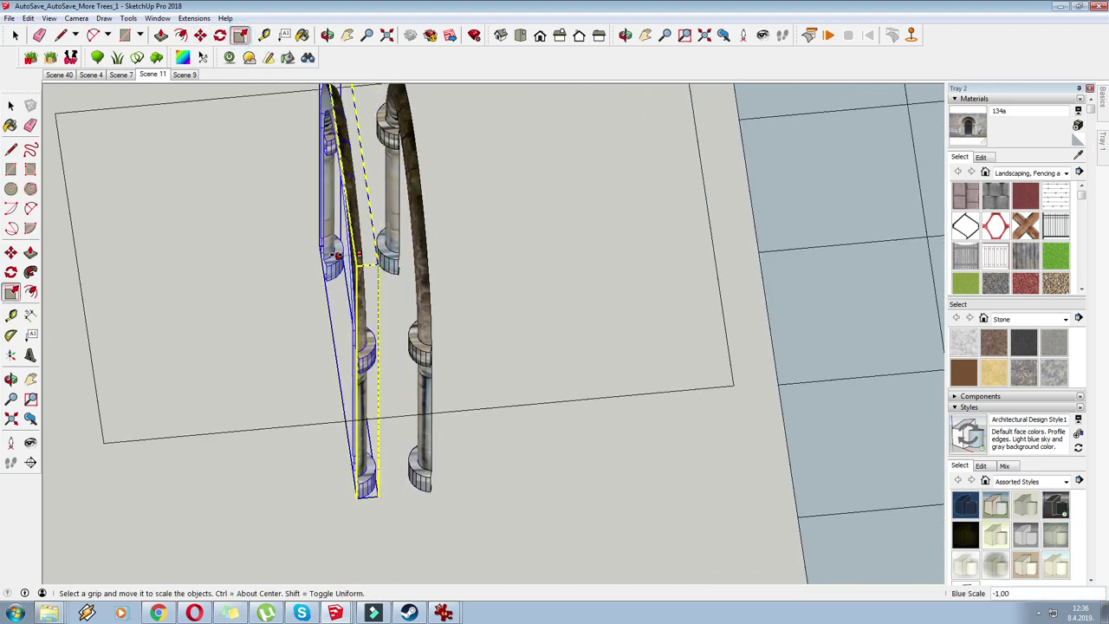
pyautogui.click(334, 256)
# Move the mirrored arch against the original so their flat backs meet at the capital.
pyautogui.click(201, 34)
pyautogui.scroll(2, 376, 350)
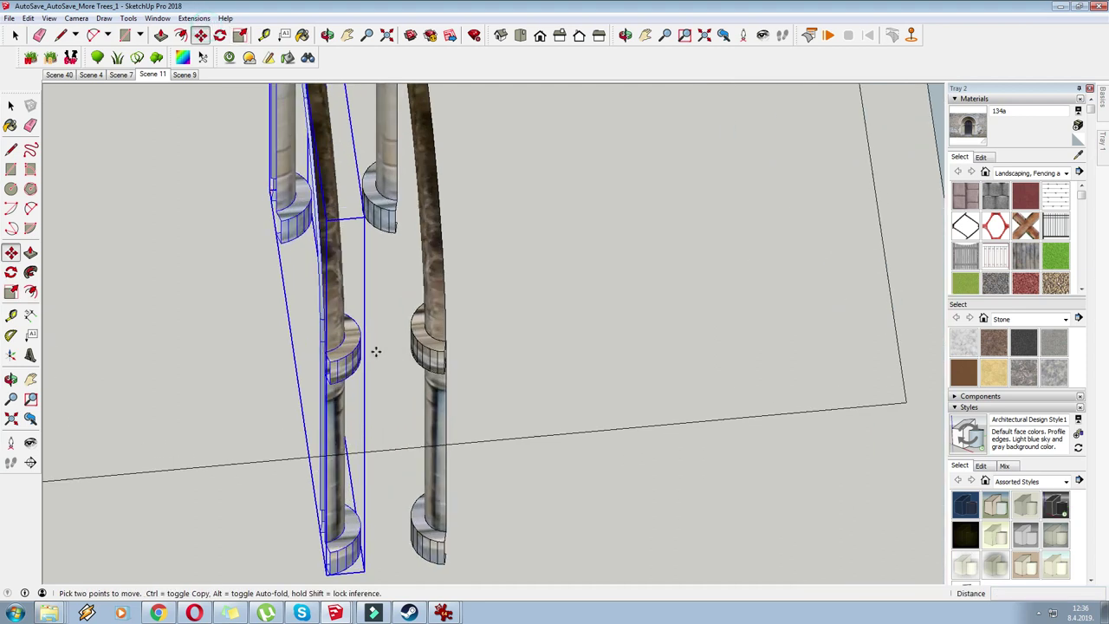
pyautogui.click(328, 361)
pyautogui.scroll(2, 485, 346)
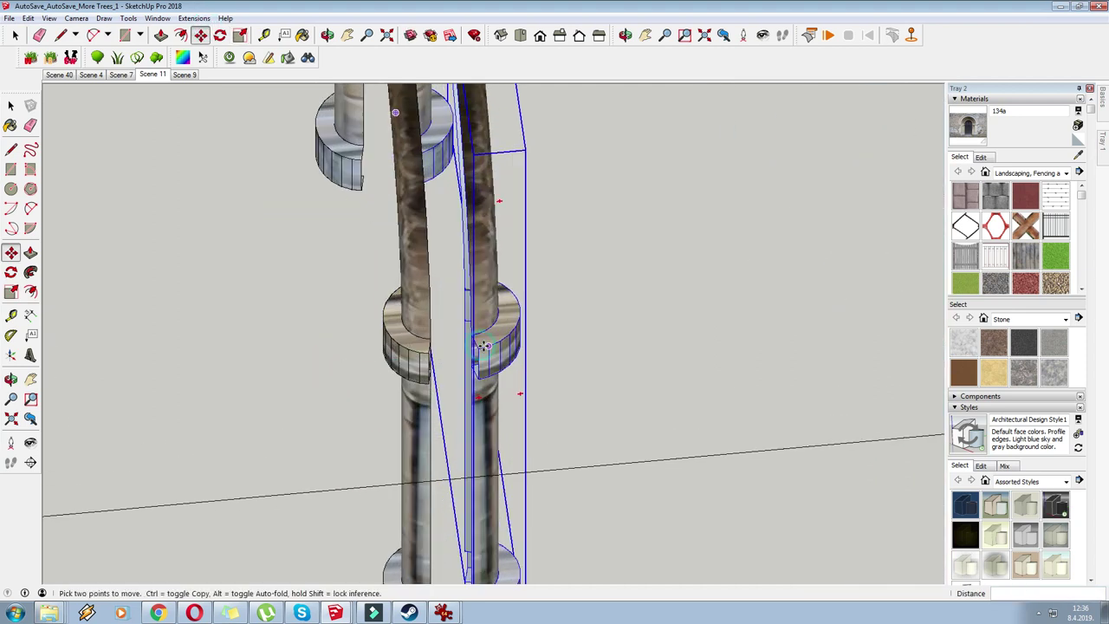
pyautogui.click(480, 346)
pyautogui.click(430, 350)
pyautogui.moveTo(430, 350); pyautogui.dragTo(482, 287, button='middle')
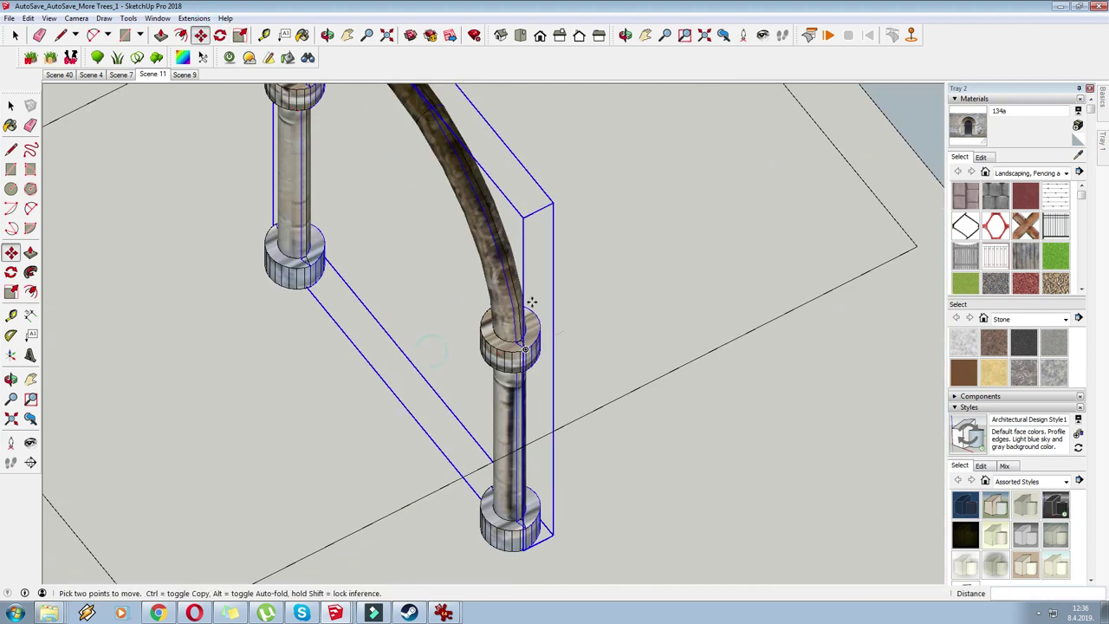
# Close the small gap between the front and back arch halves by moving the mirrored one 0.405 cm at the capital's inner corner.
pyautogui.scroll(-2, 443, 294)
pyautogui.scroll(4, 491, 311)
pyautogui.scroll(2, 508, 307)
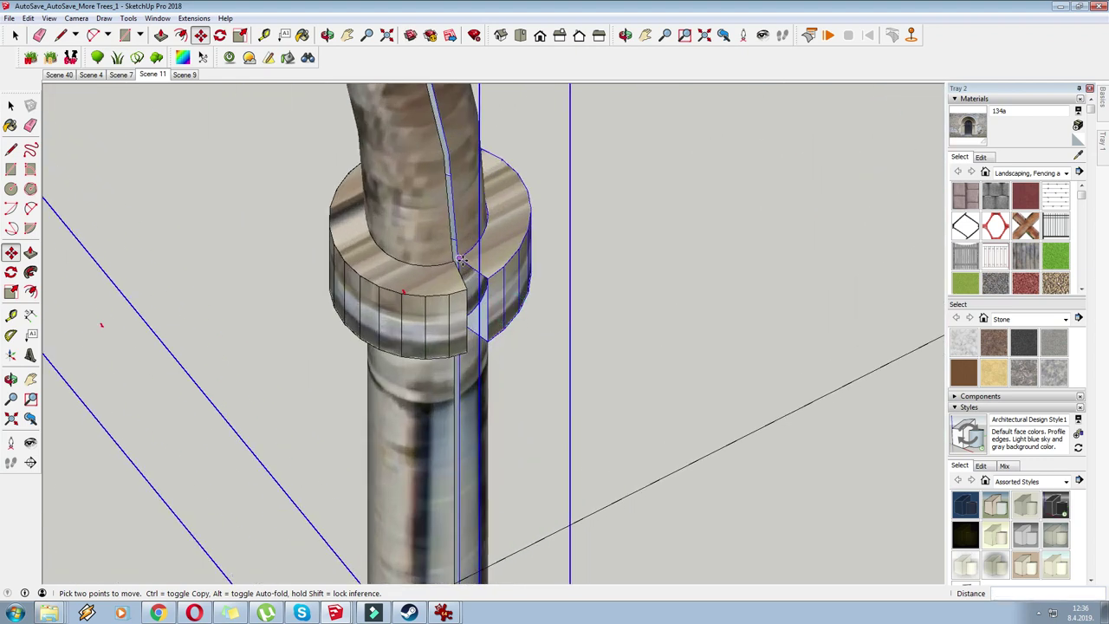
pyautogui.scroll(2, 438, 251)
pyautogui.scroll(3, 437, 251)
pyautogui.click(468, 287)
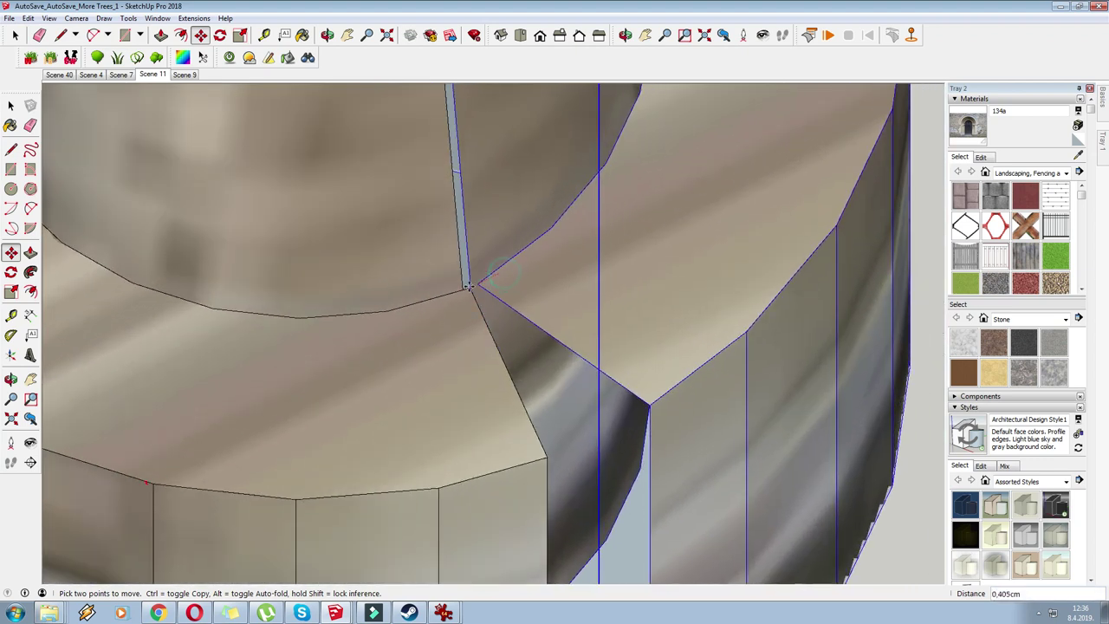
# Select the front and back arch halves and combine them into one group.
pyautogui.scroll(-10, 467, 287)
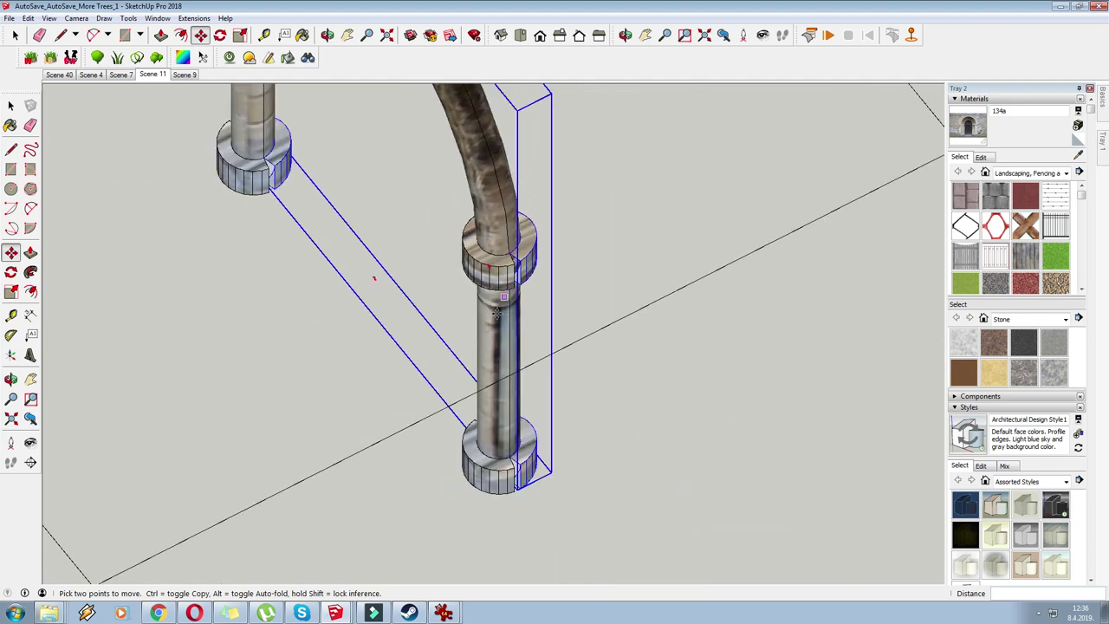
pyautogui.scroll(-3, 503, 348)
pyautogui.press('space')
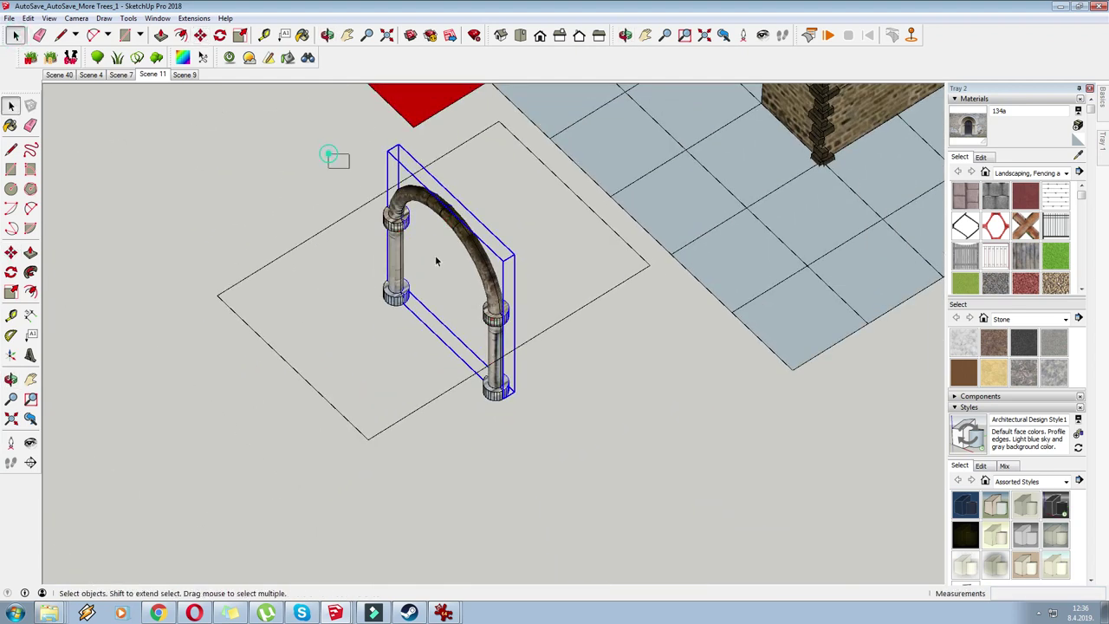
pyautogui.rightClick(525, 350)
pyautogui.click(547, 414)
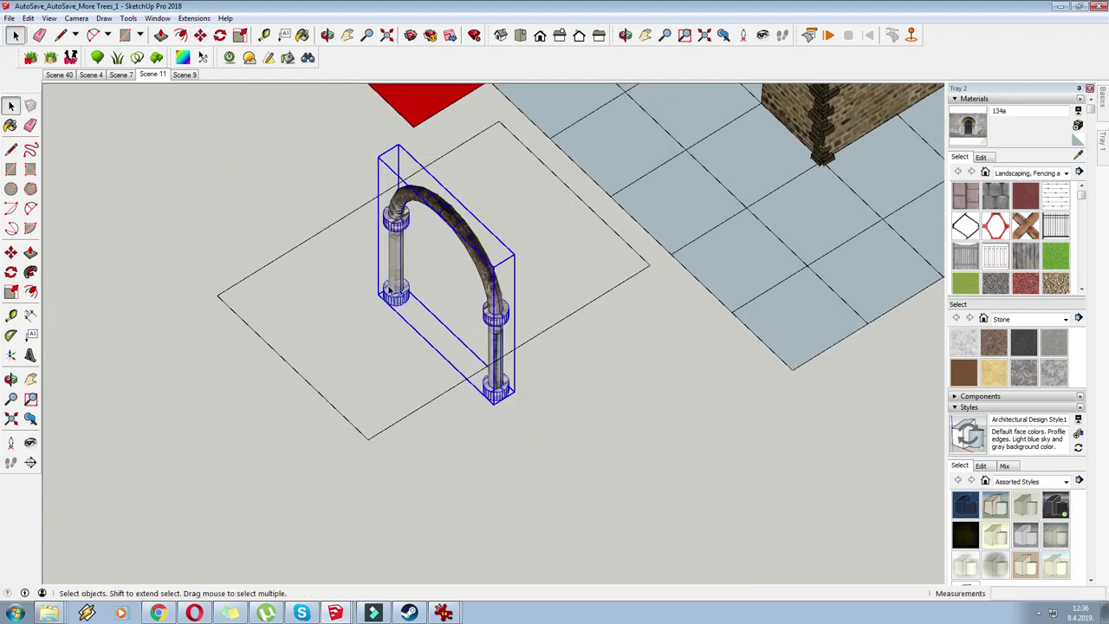
# Select the complete arch group and move it from its column base to the stone building's doorway.
pyautogui.moveTo(273, 286); pyautogui.dragTo(273, 196, button='middle')
pyautogui.moveTo(203, 185); pyautogui.dragTo(713, 434)
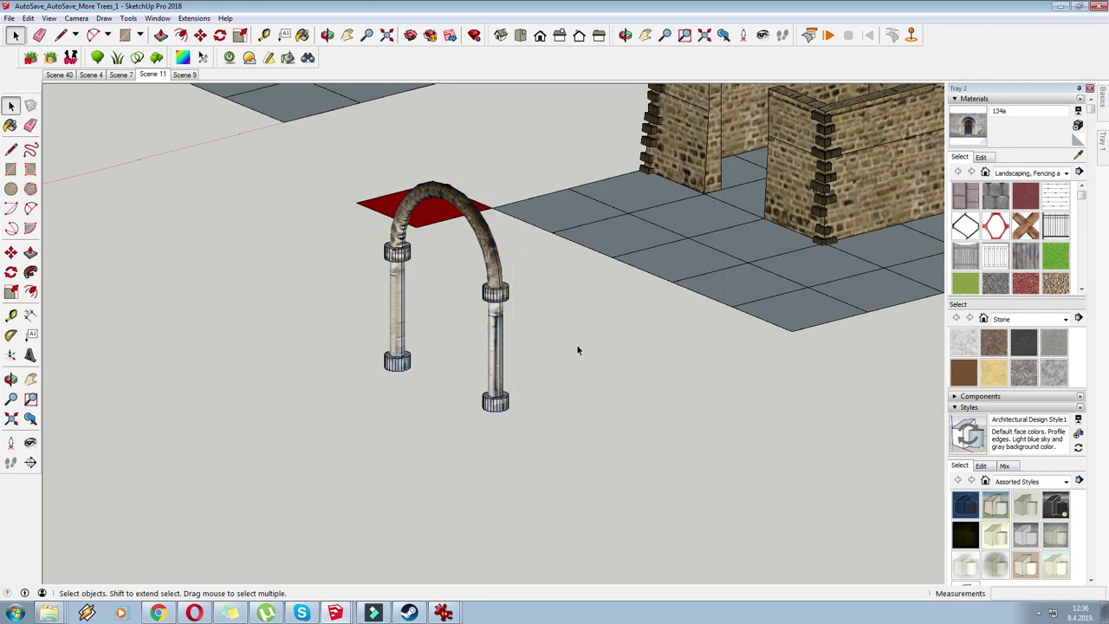
pyautogui.press('m')
pyautogui.scroll(3, 505, 408)
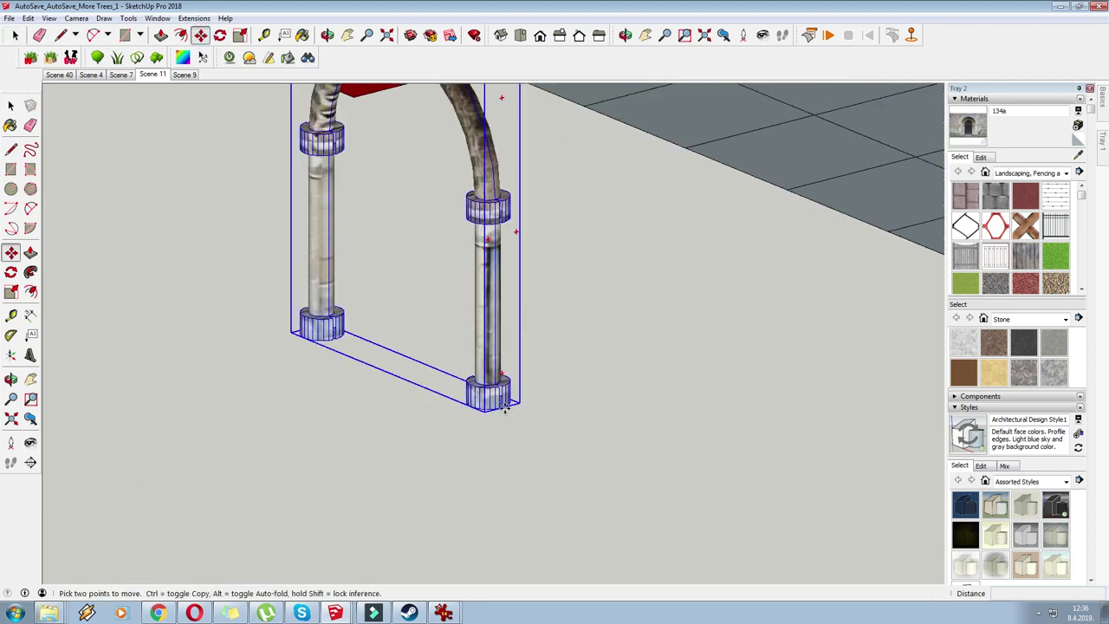
pyautogui.click(504, 407)
pyautogui.scroll(-2, 338, 461)
pyautogui.click(774, 206)
# Narrow the arch to the doorway's width by scaling it to 0.64 along the green axis.
pyautogui.moveTo(773, 206); pyautogui.dragTo(683, 332, button='middle')
pyautogui.scroll(-4, 667, 303)
pyautogui.scroll(5, 597, 190)
pyautogui.rightClick(595, 176)
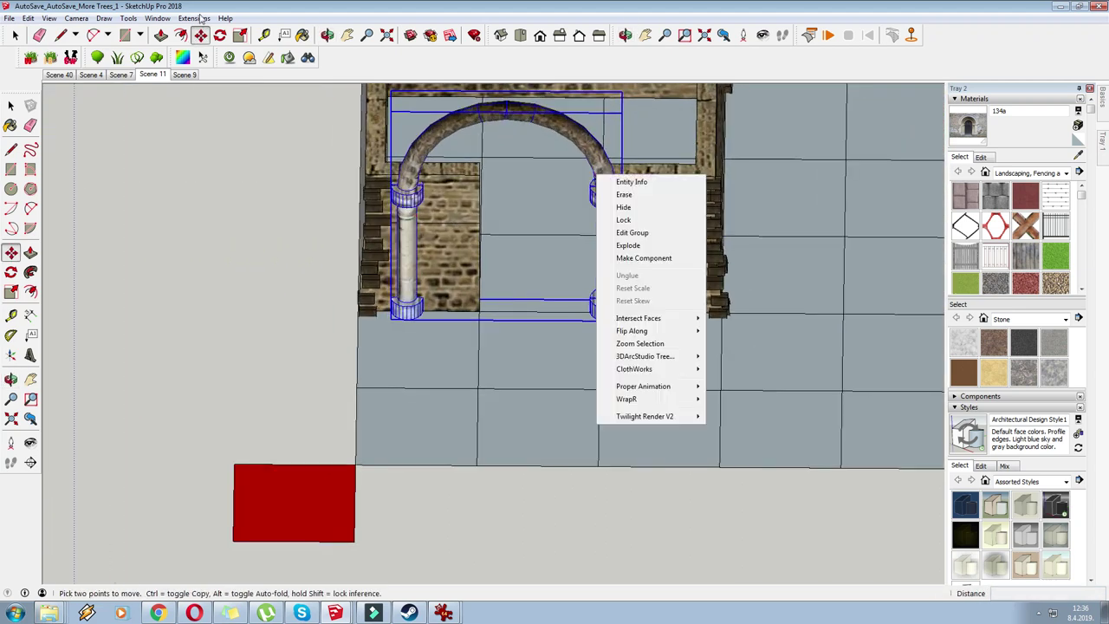
pyautogui.click(240, 35)
pyautogui.click(391, 205)
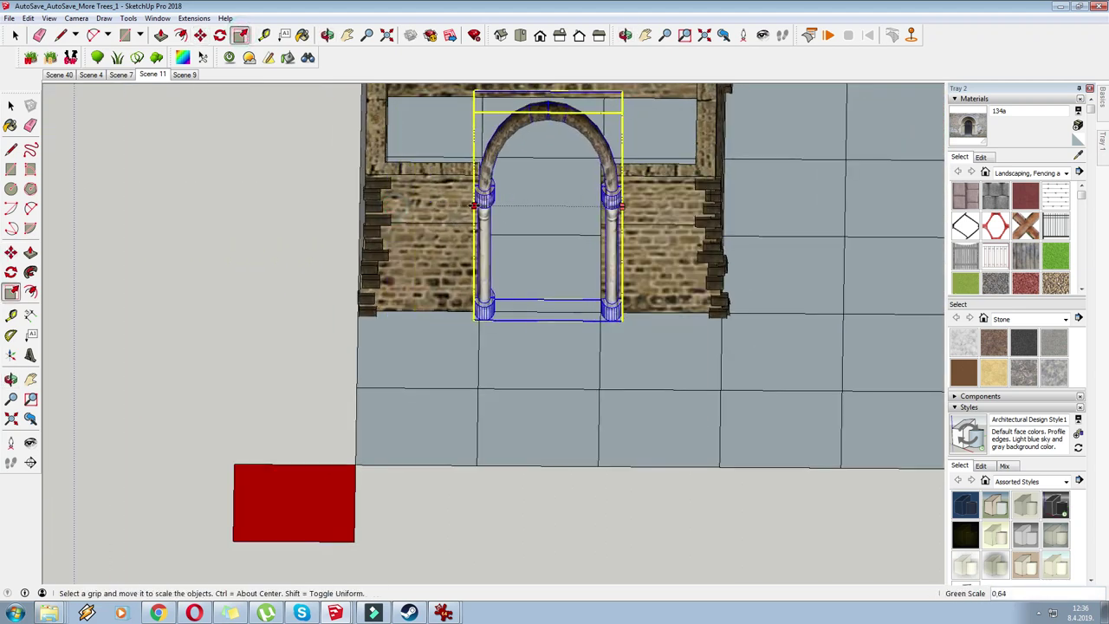
pyautogui.click(475, 206)
# Resize the arch to suit the doorway, reducing its depth to 0.78 along the red axis.
pyautogui.moveTo(475, 205); pyautogui.dragTo(381, 117, button='middle')
pyautogui.moveTo(578, 108); pyautogui.dragTo(613, 179)
pyautogui.click(613, 181)
pyautogui.moveTo(612, 181); pyautogui.dragTo(589, 324, button='middle')
pyautogui.scroll(2, 582, 320)
pyautogui.click(538, 310)
pyautogui.moveTo(550, 301); pyautogui.dragTo(543, 304)
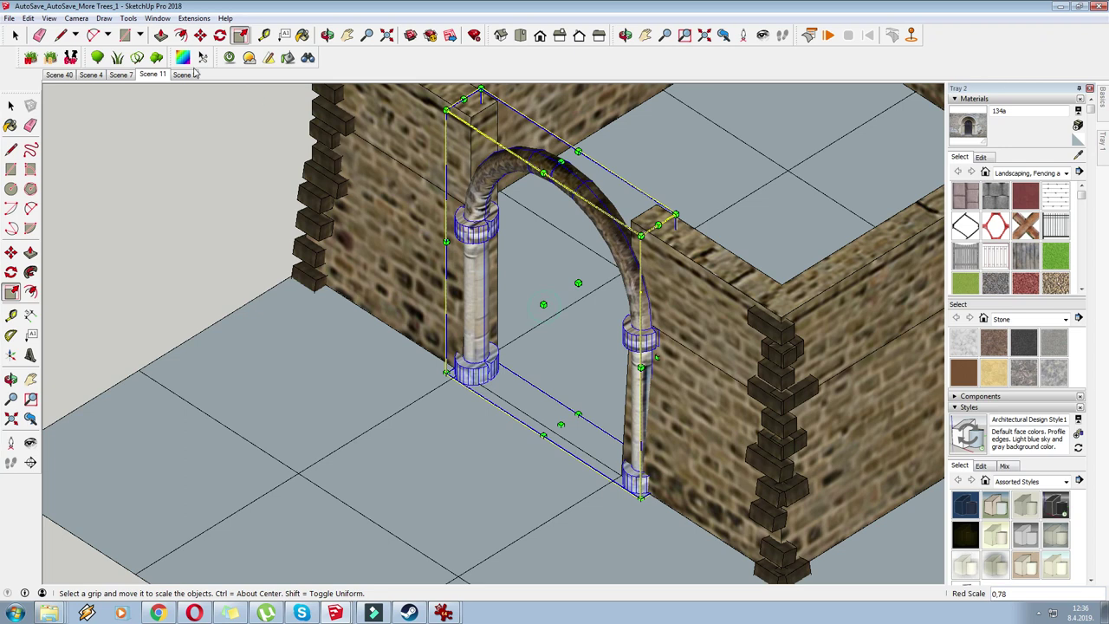
# Fine-tune the arch's scale so its columns fit more closely around the doorway opening.
pyautogui.click(200, 35)
pyautogui.scroll(4, 503, 347)
pyautogui.moveTo(493, 338); pyautogui.dragTo(610, 324, button='middle')
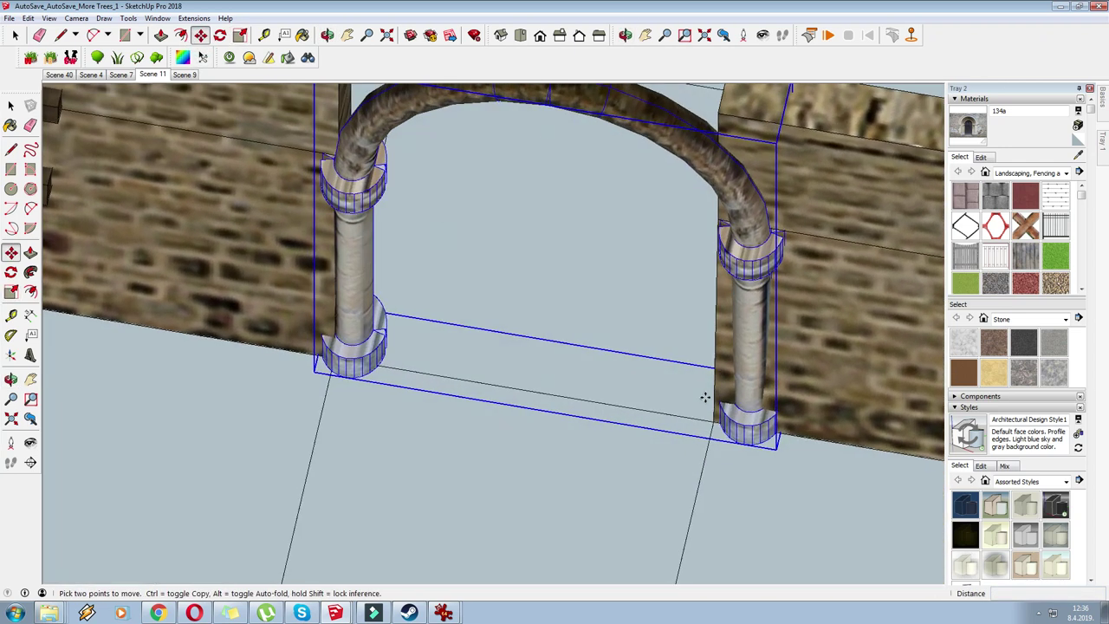
pyautogui.click(240, 34)
pyautogui.moveTo(562, 189); pyautogui.dragTo(557, 208)
pyautogui.moveTo(474, 193); pyautogui.dragTo(643, 249, button='middle')
pyautogui.moveTo(772, 206); pyautogui.dragTo(733, 208)
# Deselect the arch and examine the stone building with its doorway alongside the finished reference building.
pyautogui.moveTo(733, 208); pyautogui.dragTo(431, 196, button='middle')
pyautogui.scroll(-4, 416, 389)
pyautogui.scroll(-3, 448, 423)
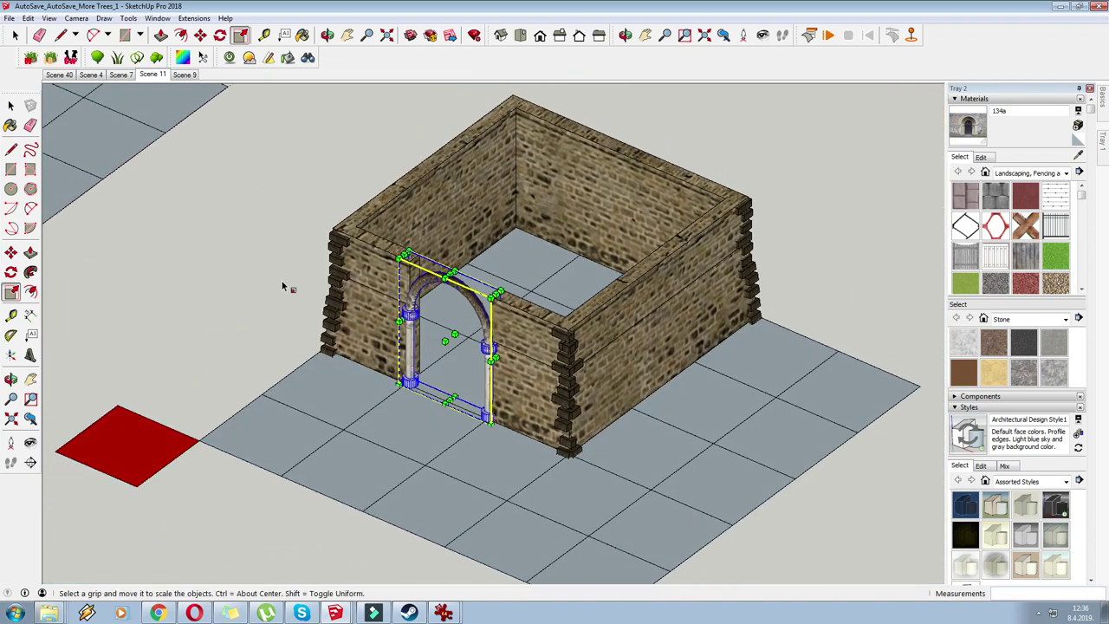
pyautogui.click(255, 271)
pyautogui.scroll(-2, 400, 324)
pyautogui.moveTo(401, 324); pyautogui.dragTo(364, 285, button='middle')
pyautogui.click(347, 35)
pyautogui.moveTo(412, 208); pyautogui.dragTo(525, 268)
pyautogui.moveTo(525, 268); pyautogui.dragTo(481, 250, button='middle')
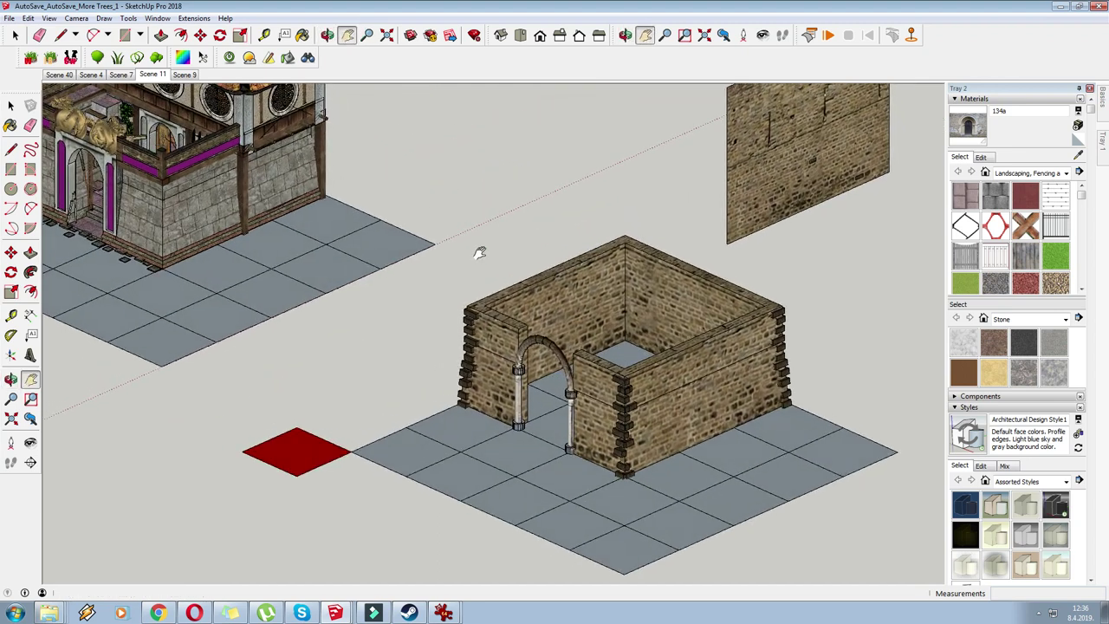
pyautogui.scroll(-3, 460, 248)
pyautogui.moveTo(453, 255); pyautogui.dragTo(523, 277)
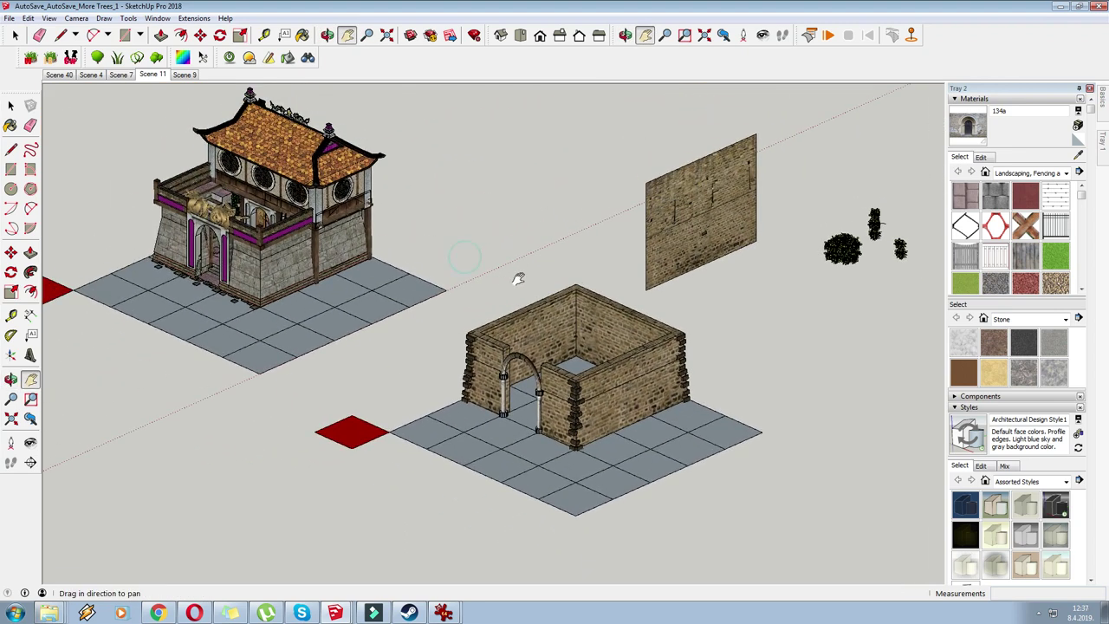